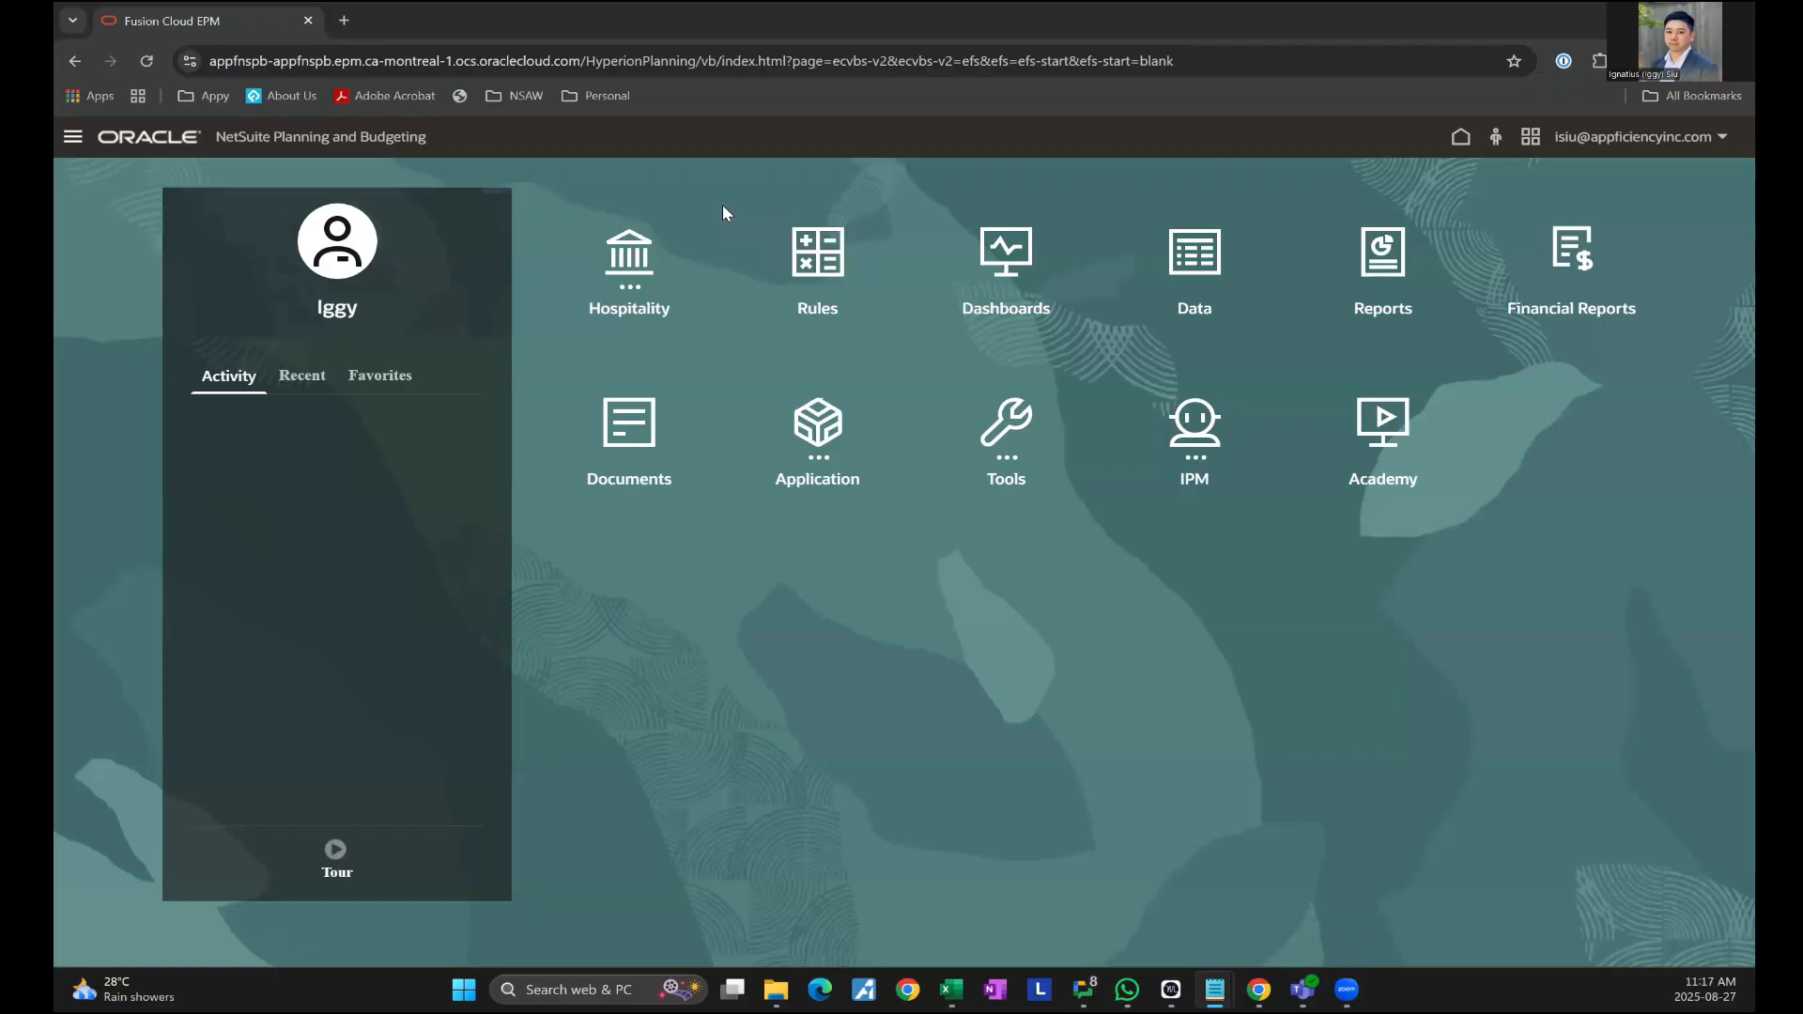
- Open the Operating Summary dashboard under Hospitality and review the Summary Operating Statement from room statistics through EBITDA
{"action": "left_click", "coordinate": [634, 271]}
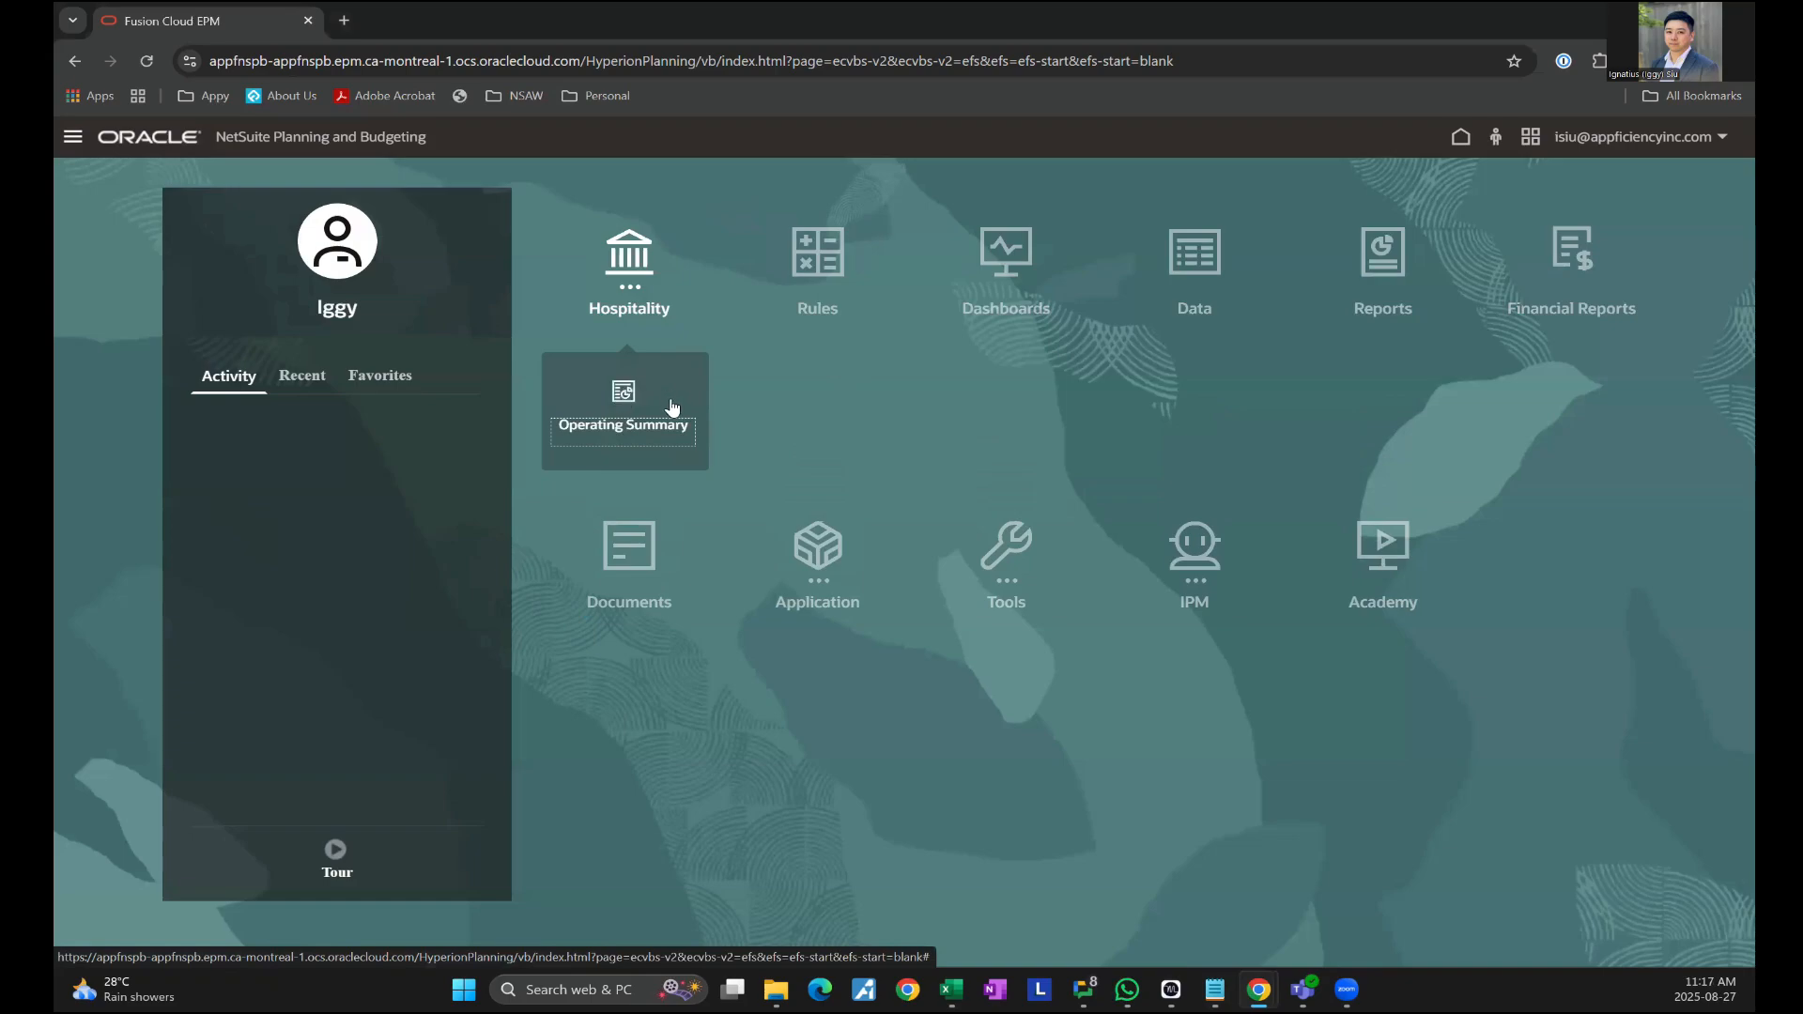
{"action": "left_click", "coordinate": [626, 402]}
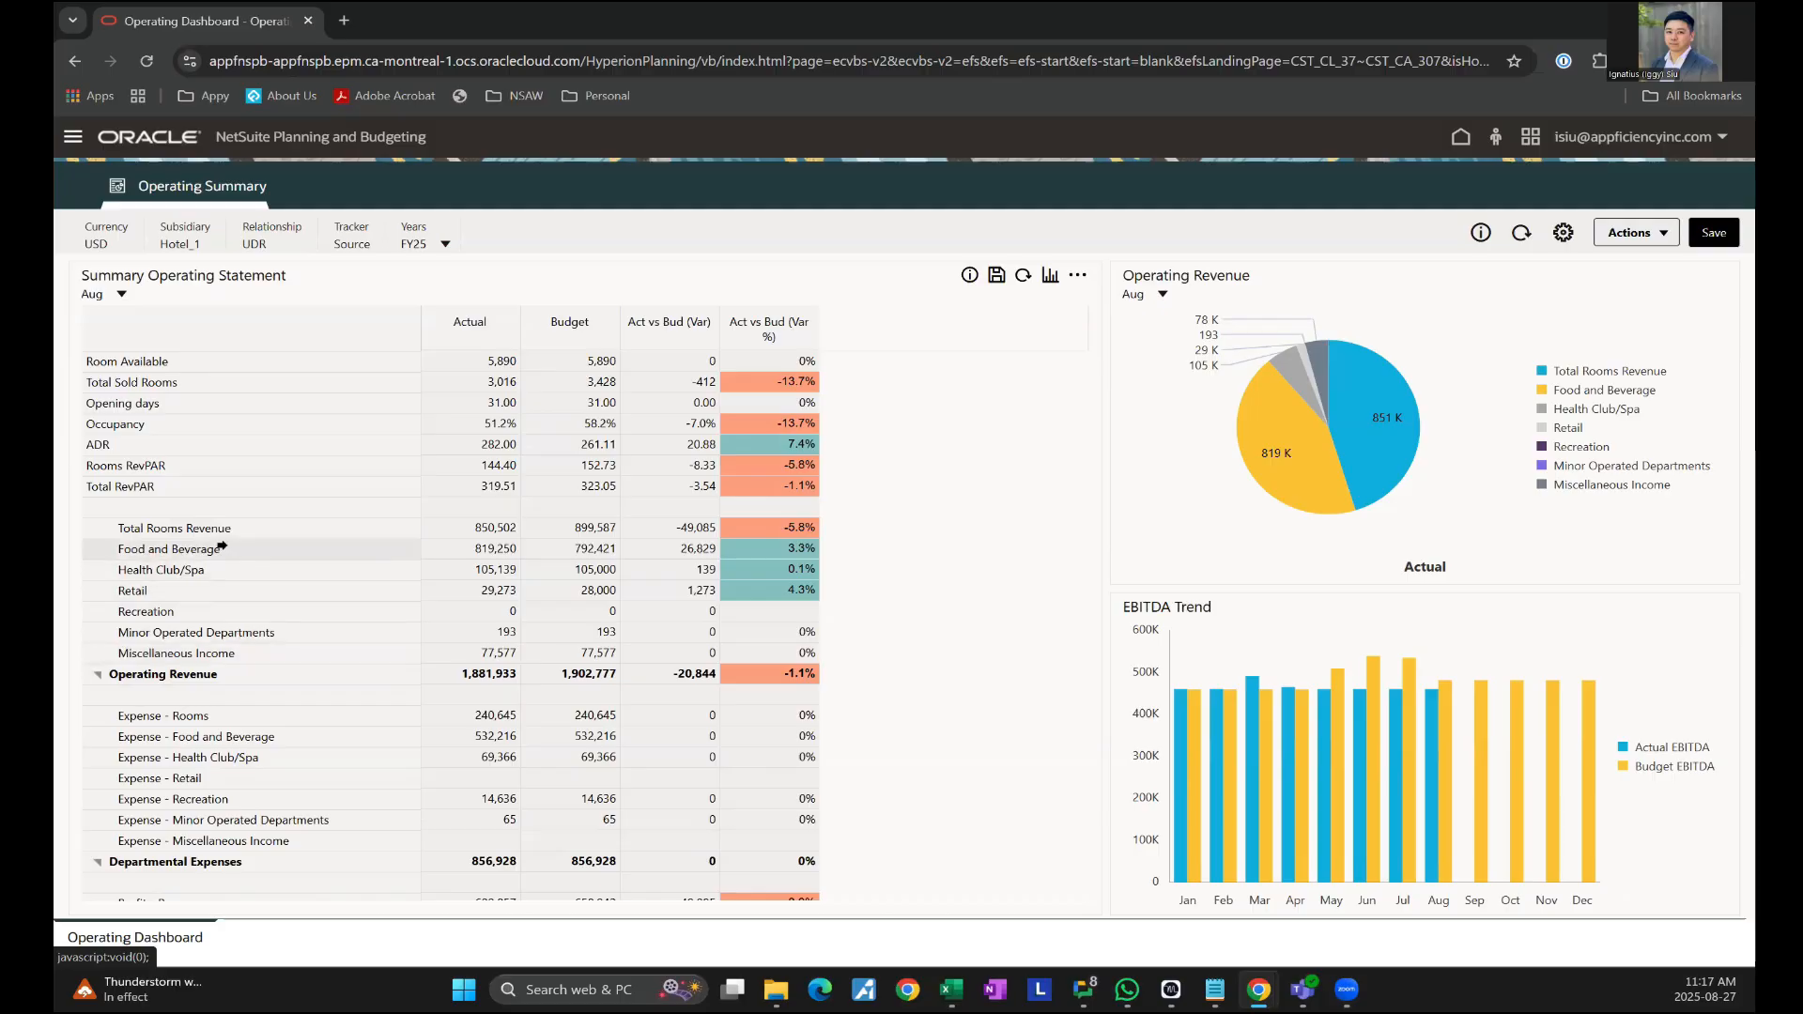
{"action": "scroll", "coordinate": [347, 632], "scroll_direction": "down", "scroll_amount": 3}
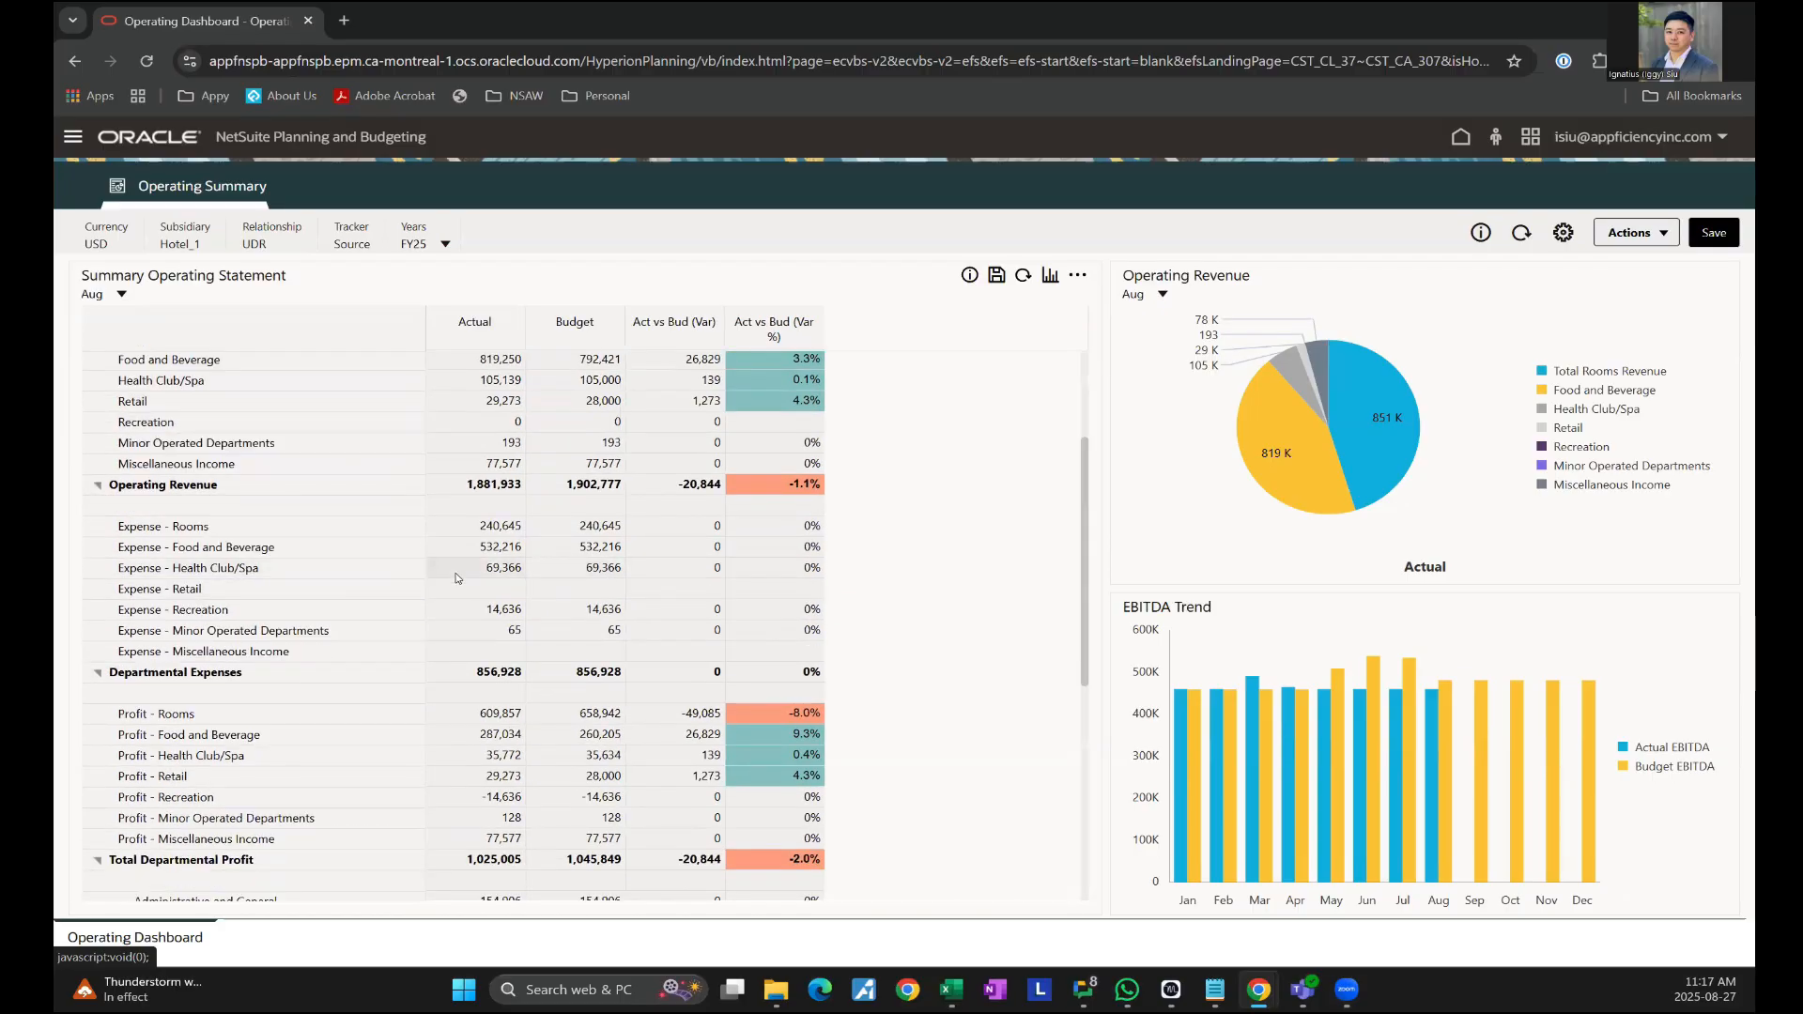
{"action": "scroll", "coordinate": [457, 578], "scroll_direction": "down", "scroll_amount": 5}
{"action": "scroll", "coordinate": [354, 543], "scroll_direction": "down", "scroll_amount": 3}
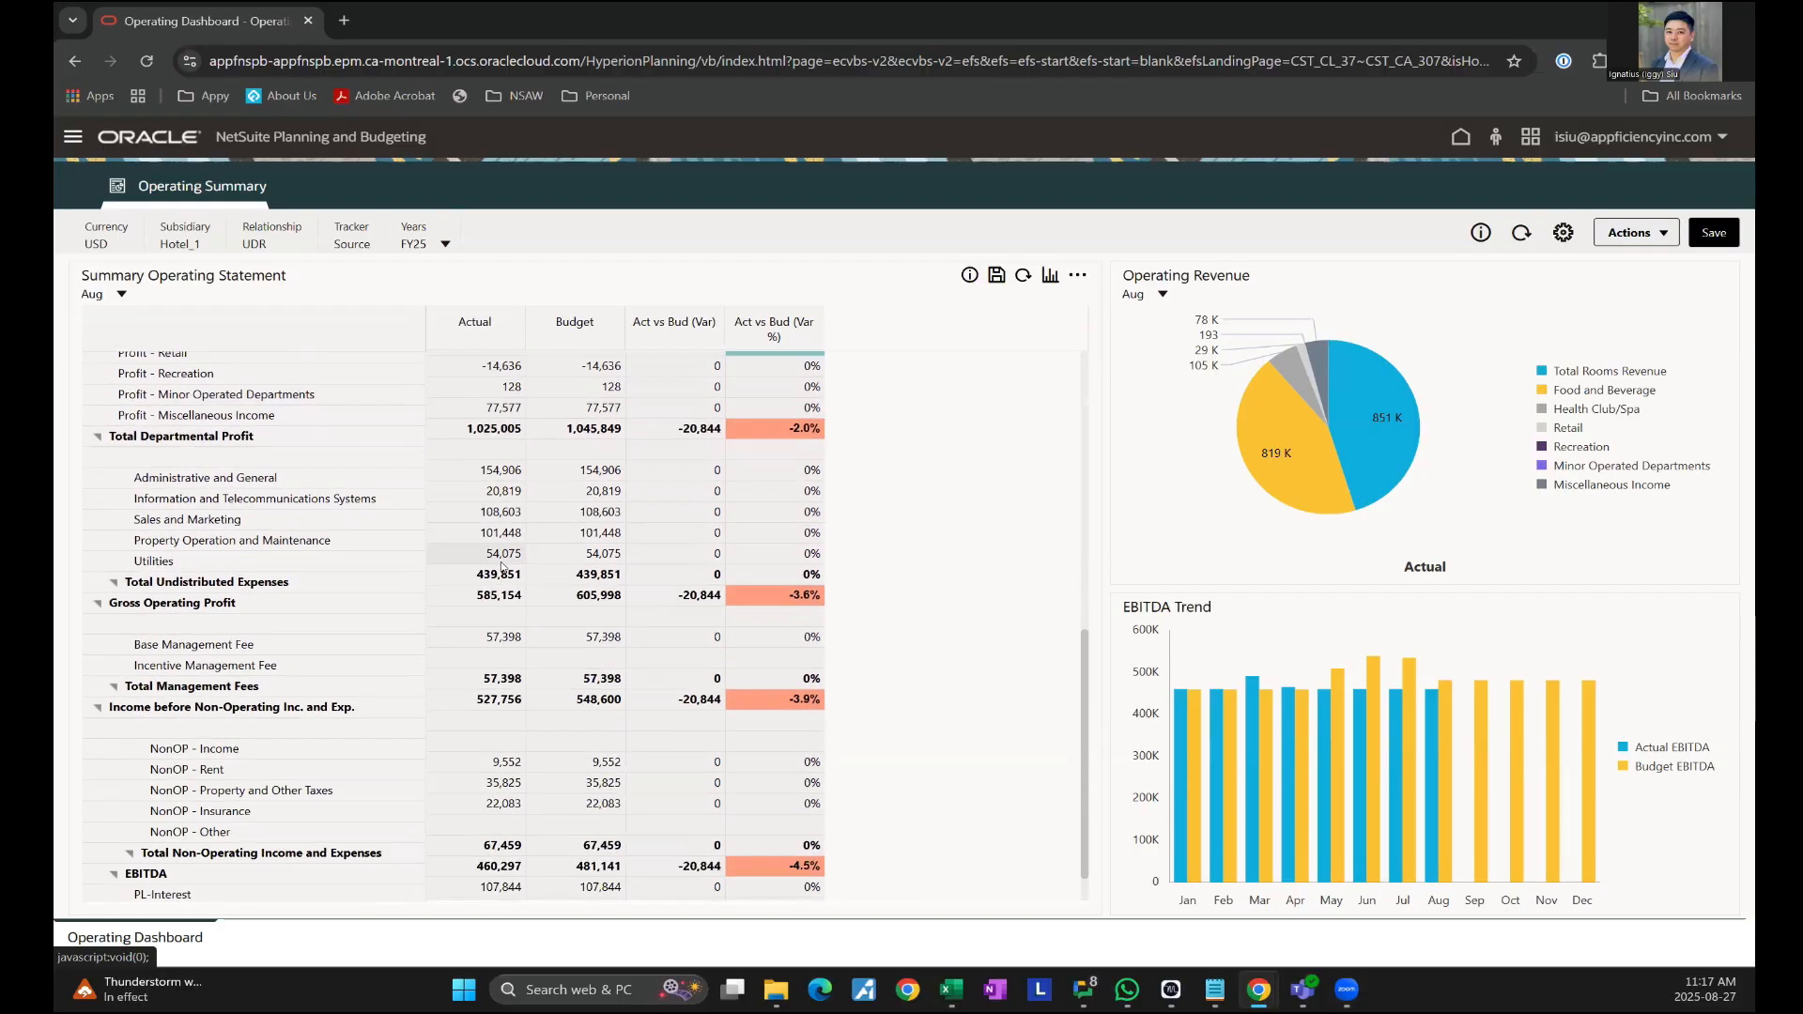
{"action": "scroll", "coordinate": [550, 610], "scroll_direction": "up", "scroll_amount": 10}
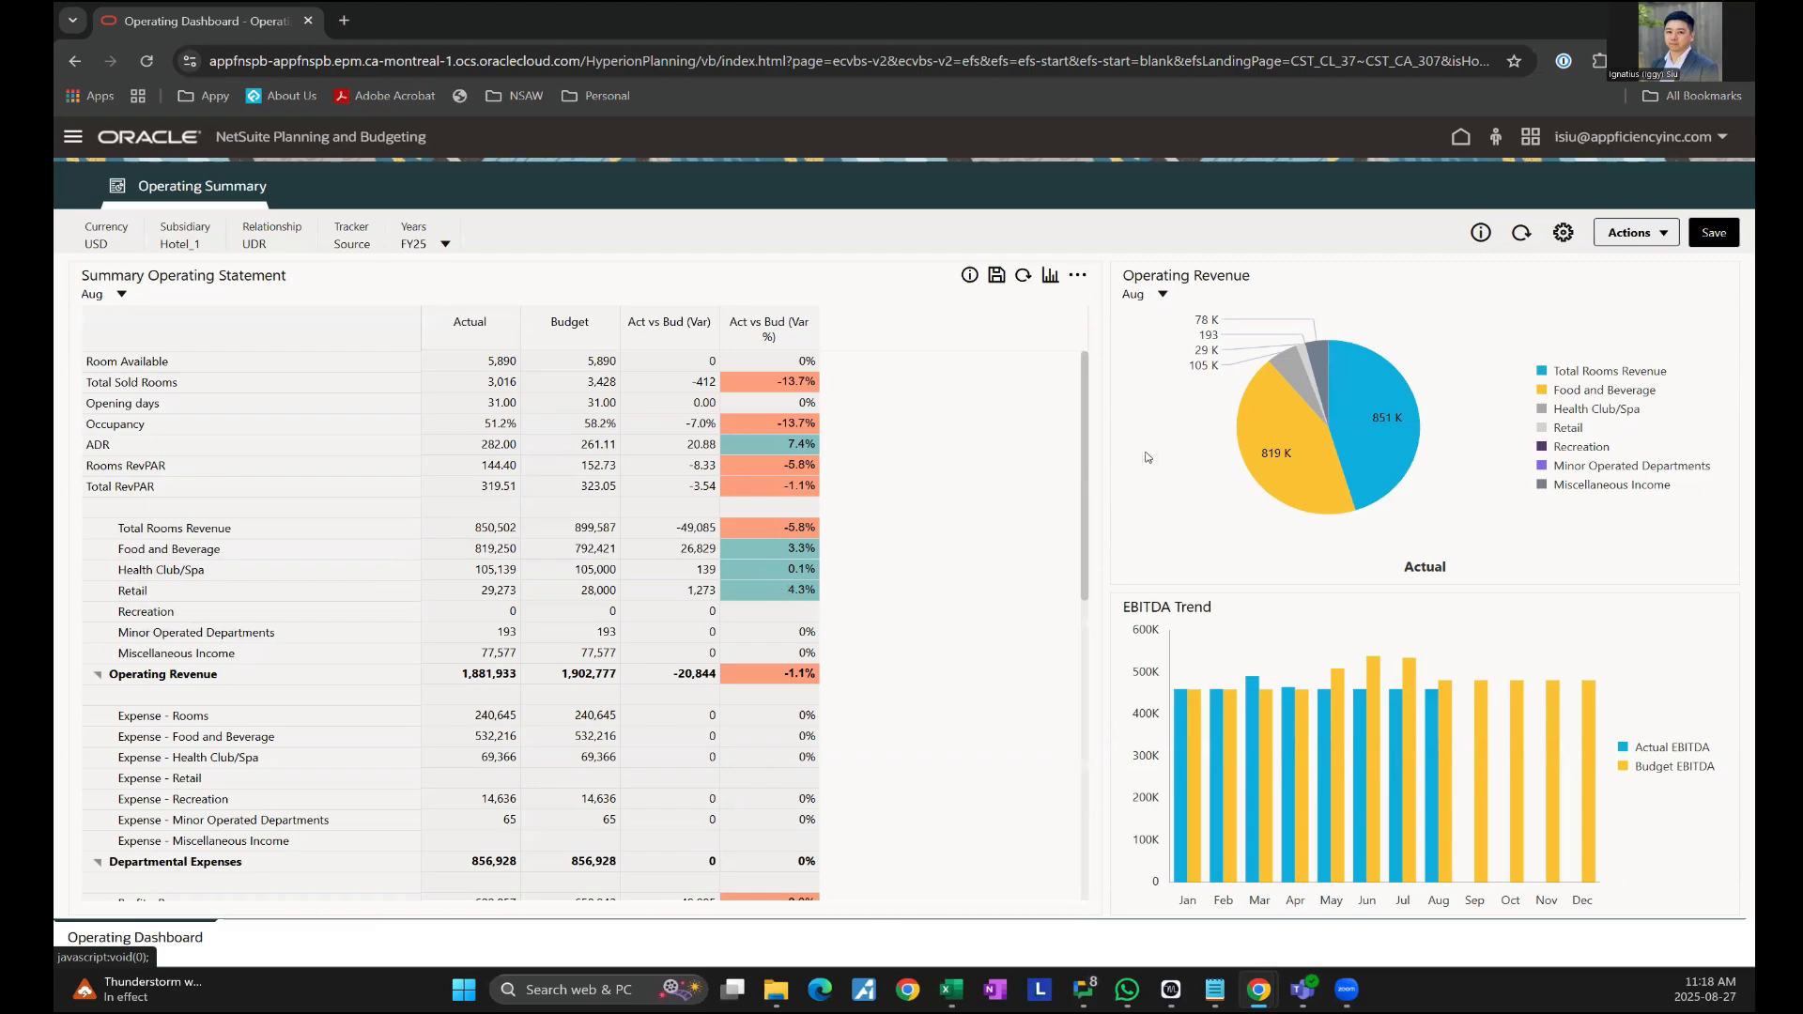
- Analyze the Total Rooms Revenue slice of the Operating Revenue pie chart in an ad hoc grid
{"action": "mouse_move", "coordinate": [1348, 459]}
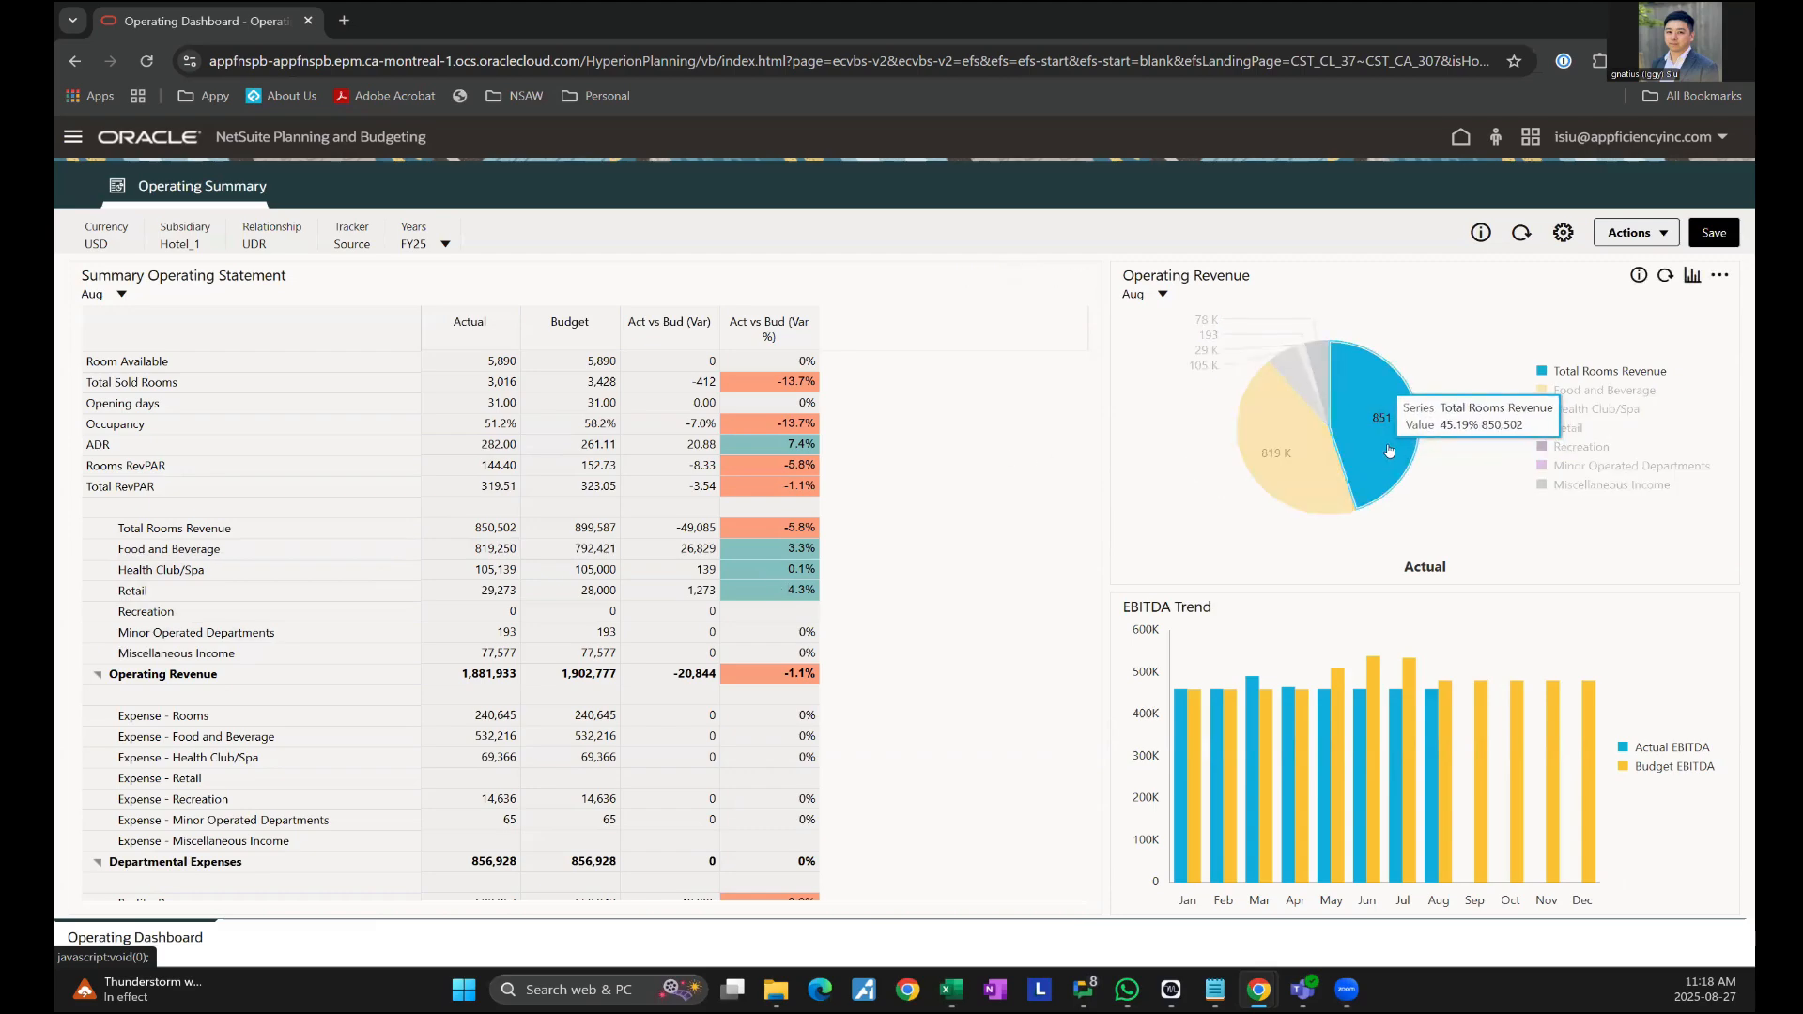
{"action": "mouse_move", "coordinate": [1294, 374]}
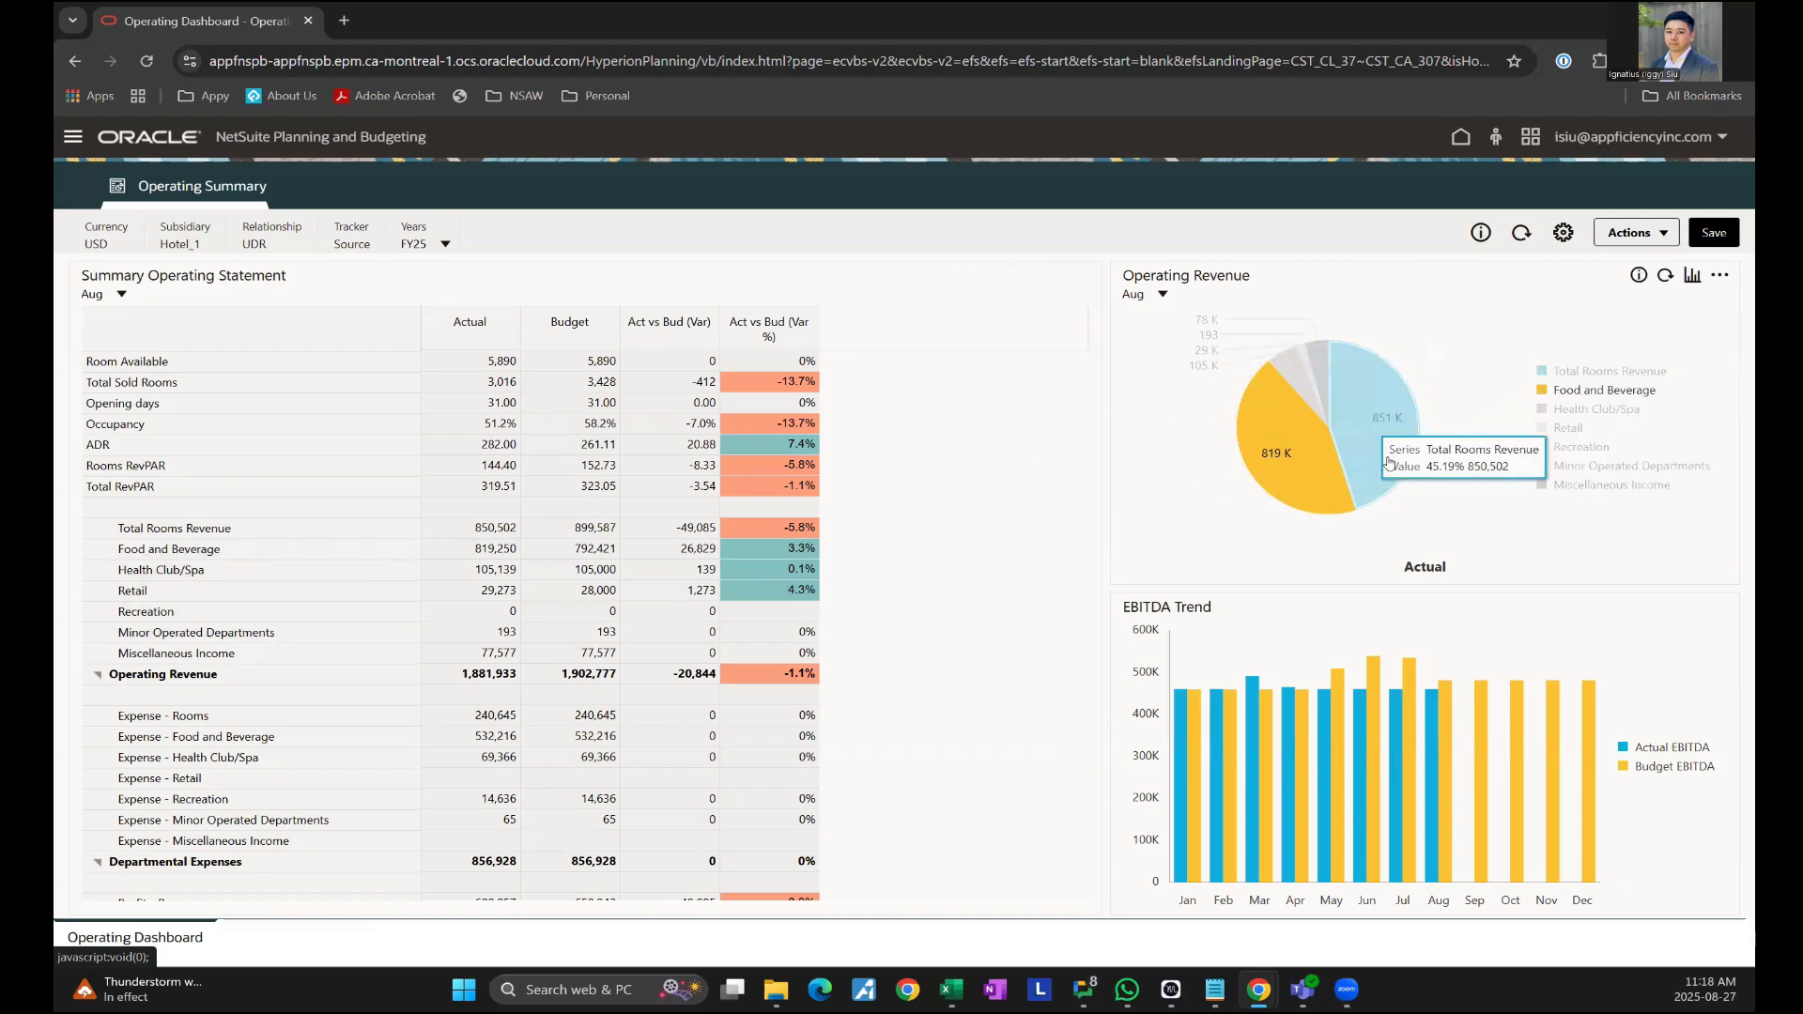
{"action": "mouse_move", "coordinate": [1287, 405]}
{"action": "mouse_move", "coordinate": [1370, 402]}
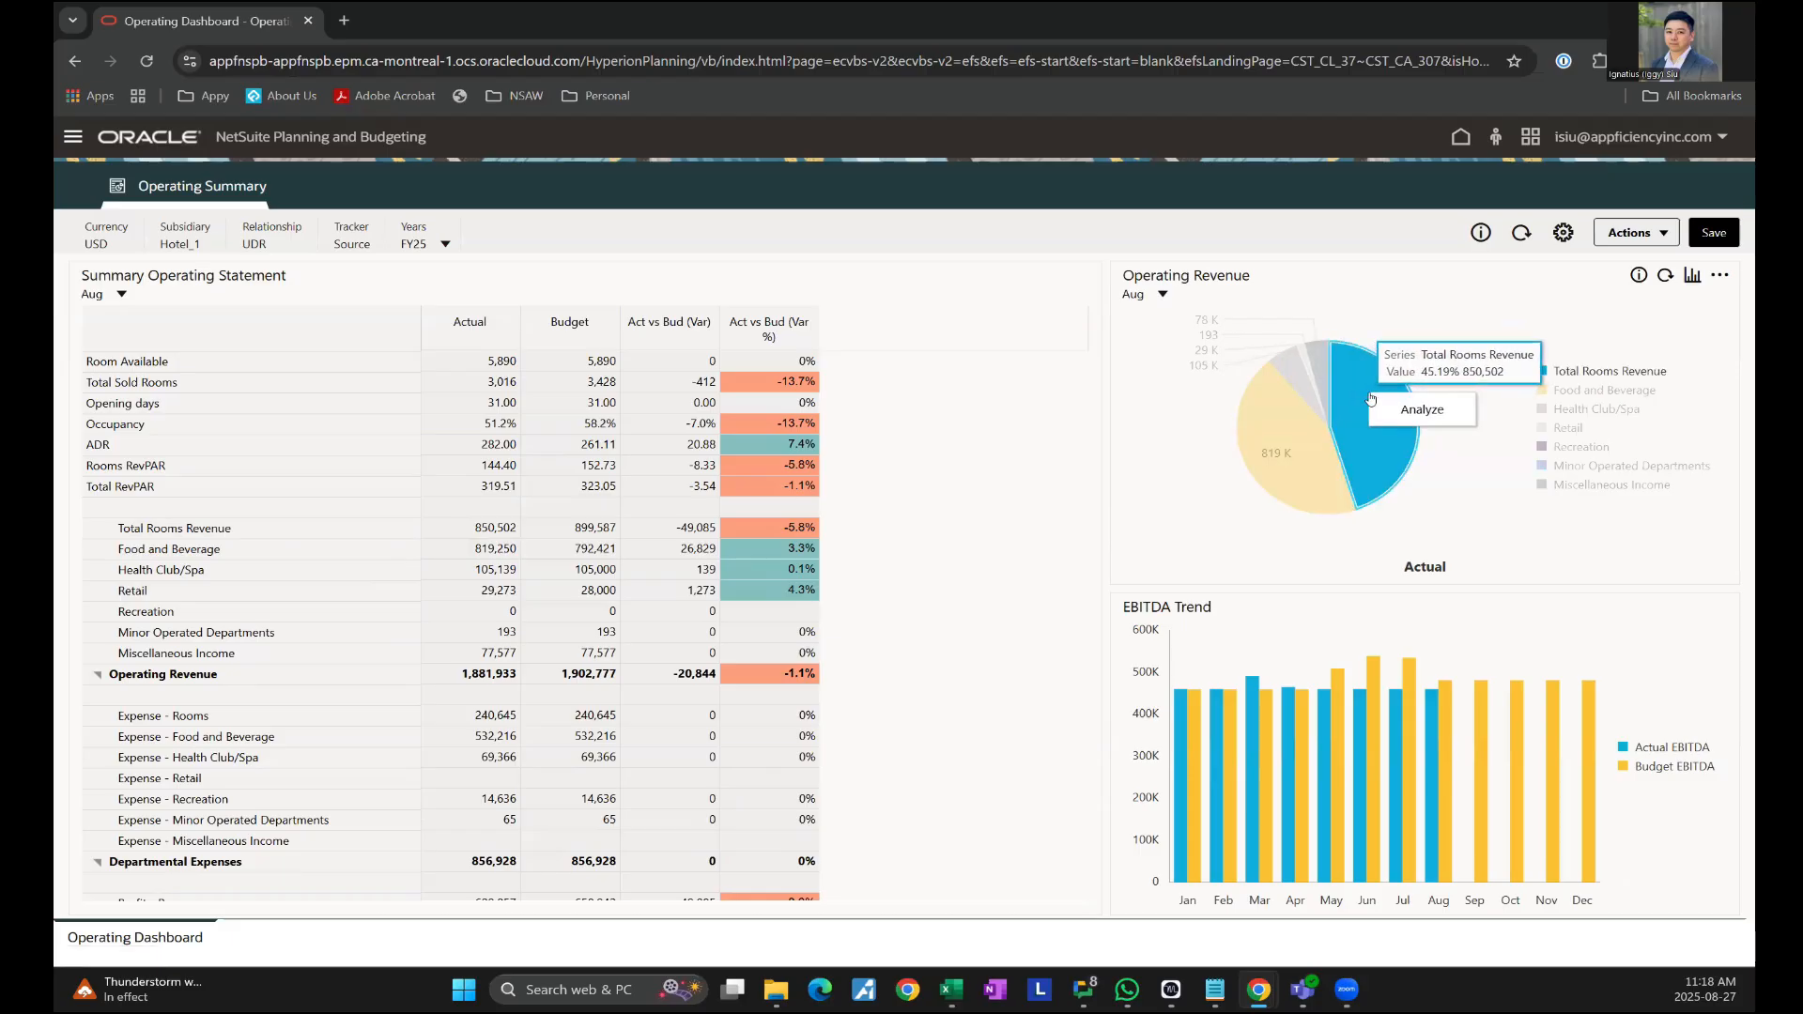
{"action": "left_click", "coordinate": [1370, 401]}
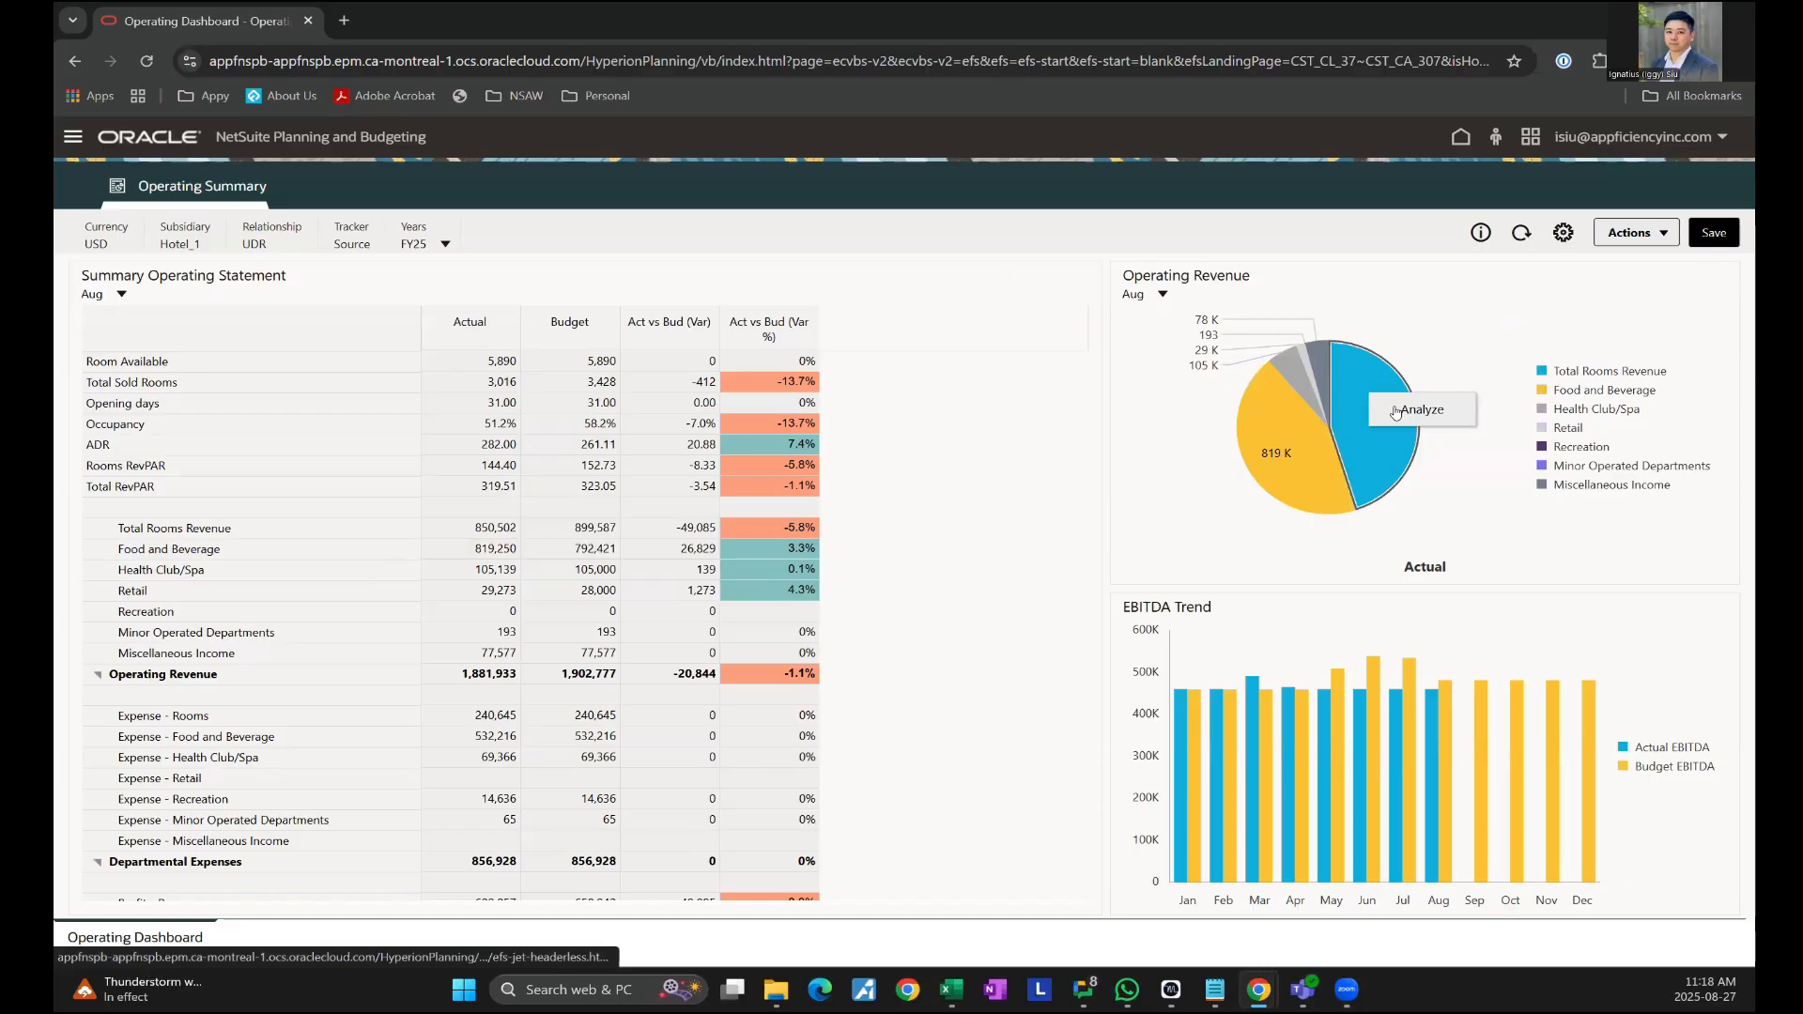
{"action": "left_click", "coordinate": [1397, 413]}
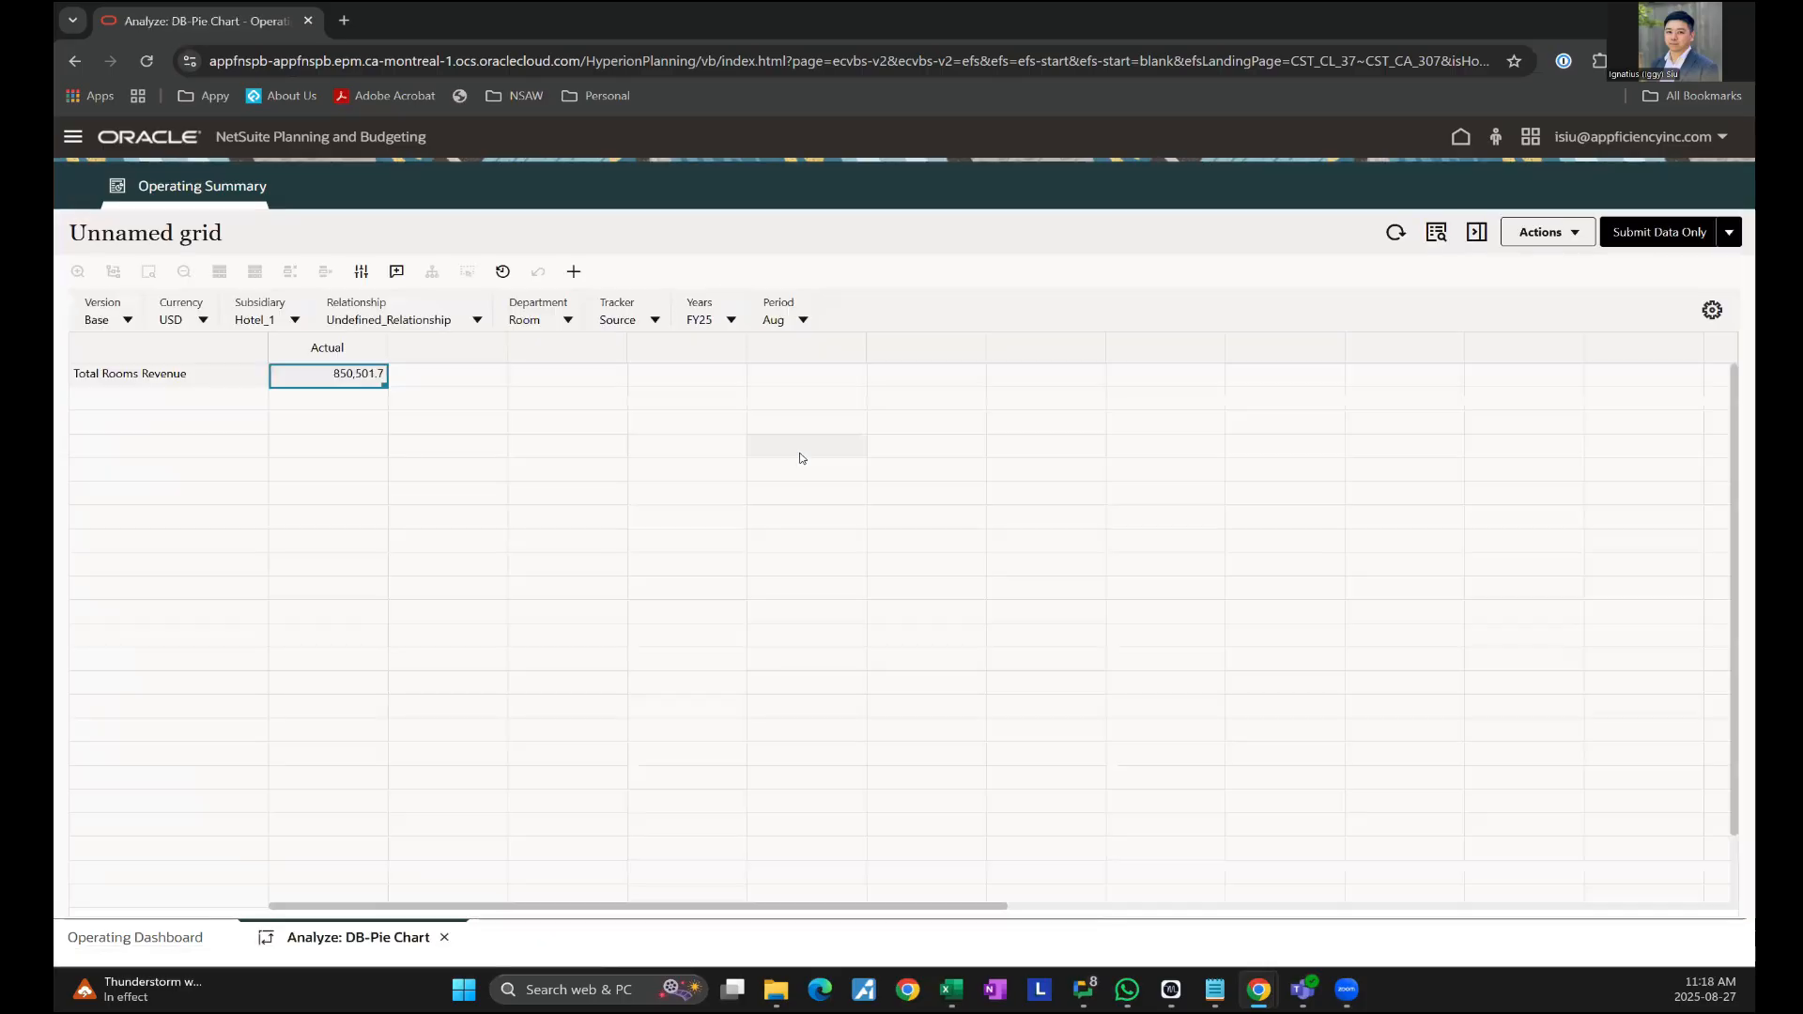
- Break down Total Rooms Revenue, Total Transient Revenue and Total Group Revenue into their component accounts, and close the analysis grid
{"action": "double_click", "coordinate": [155, 374]}
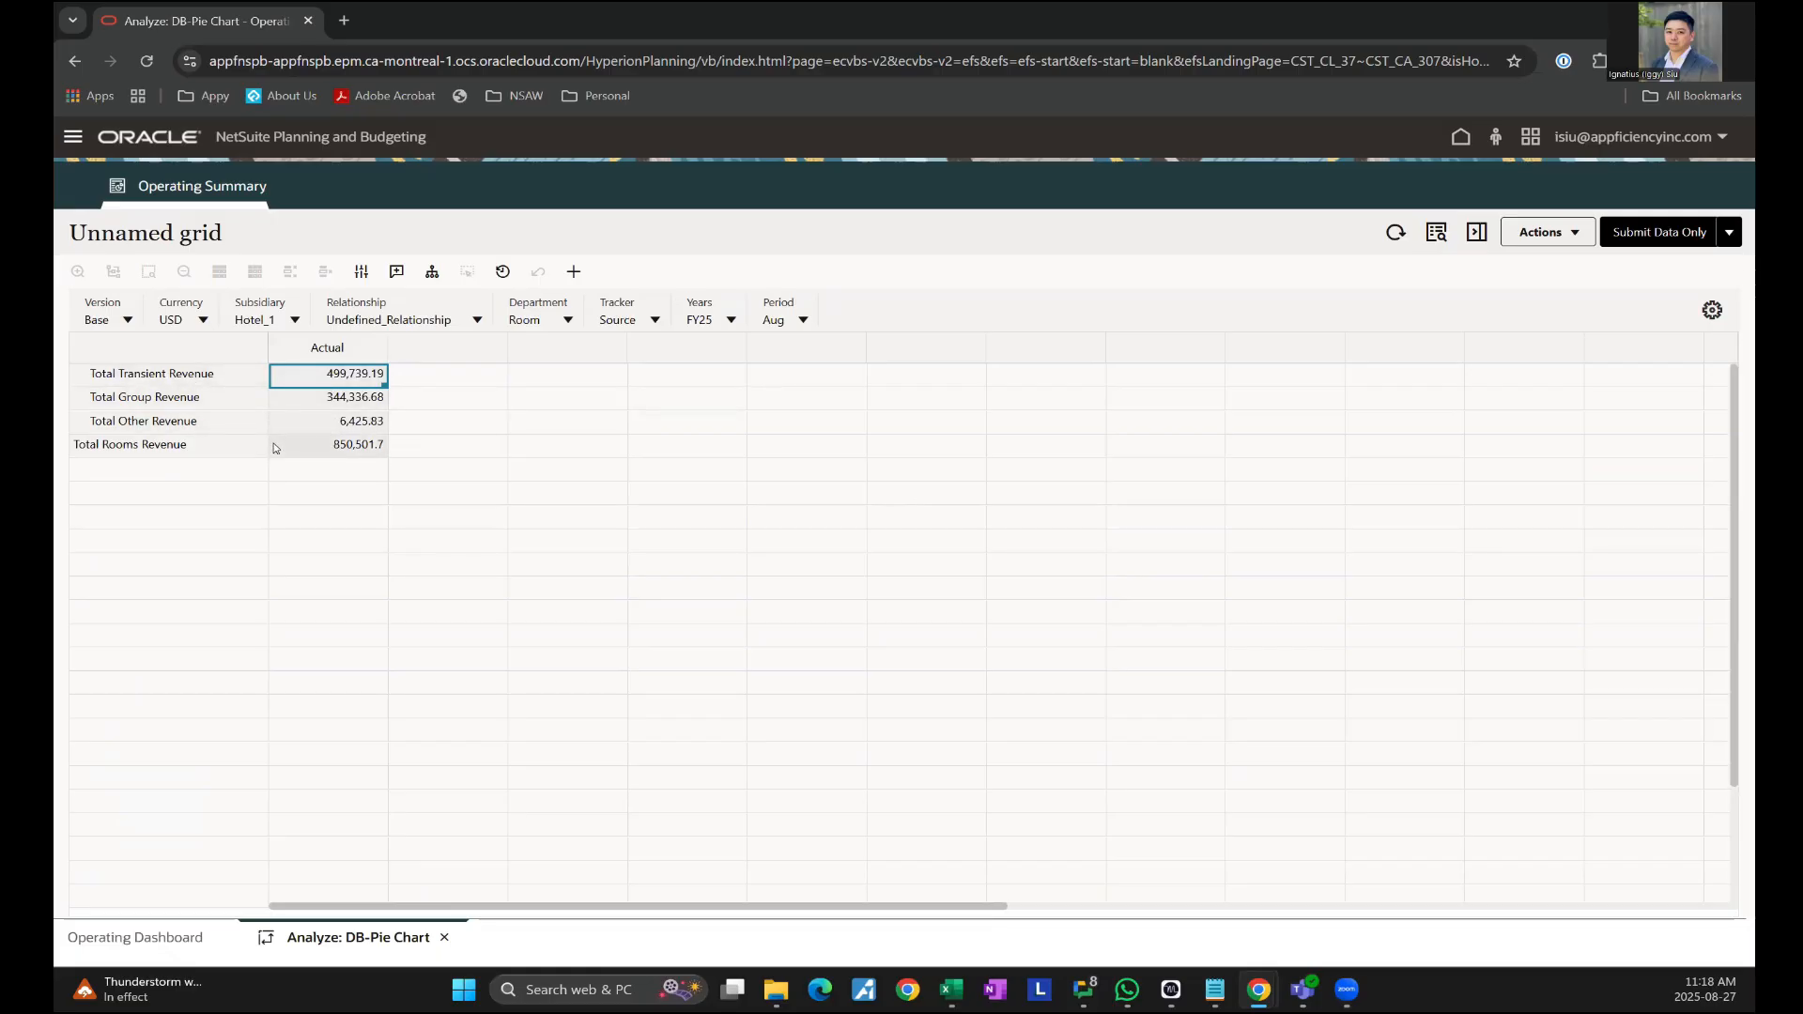
{"action": "double_click", "coordinate": [171, 382]}
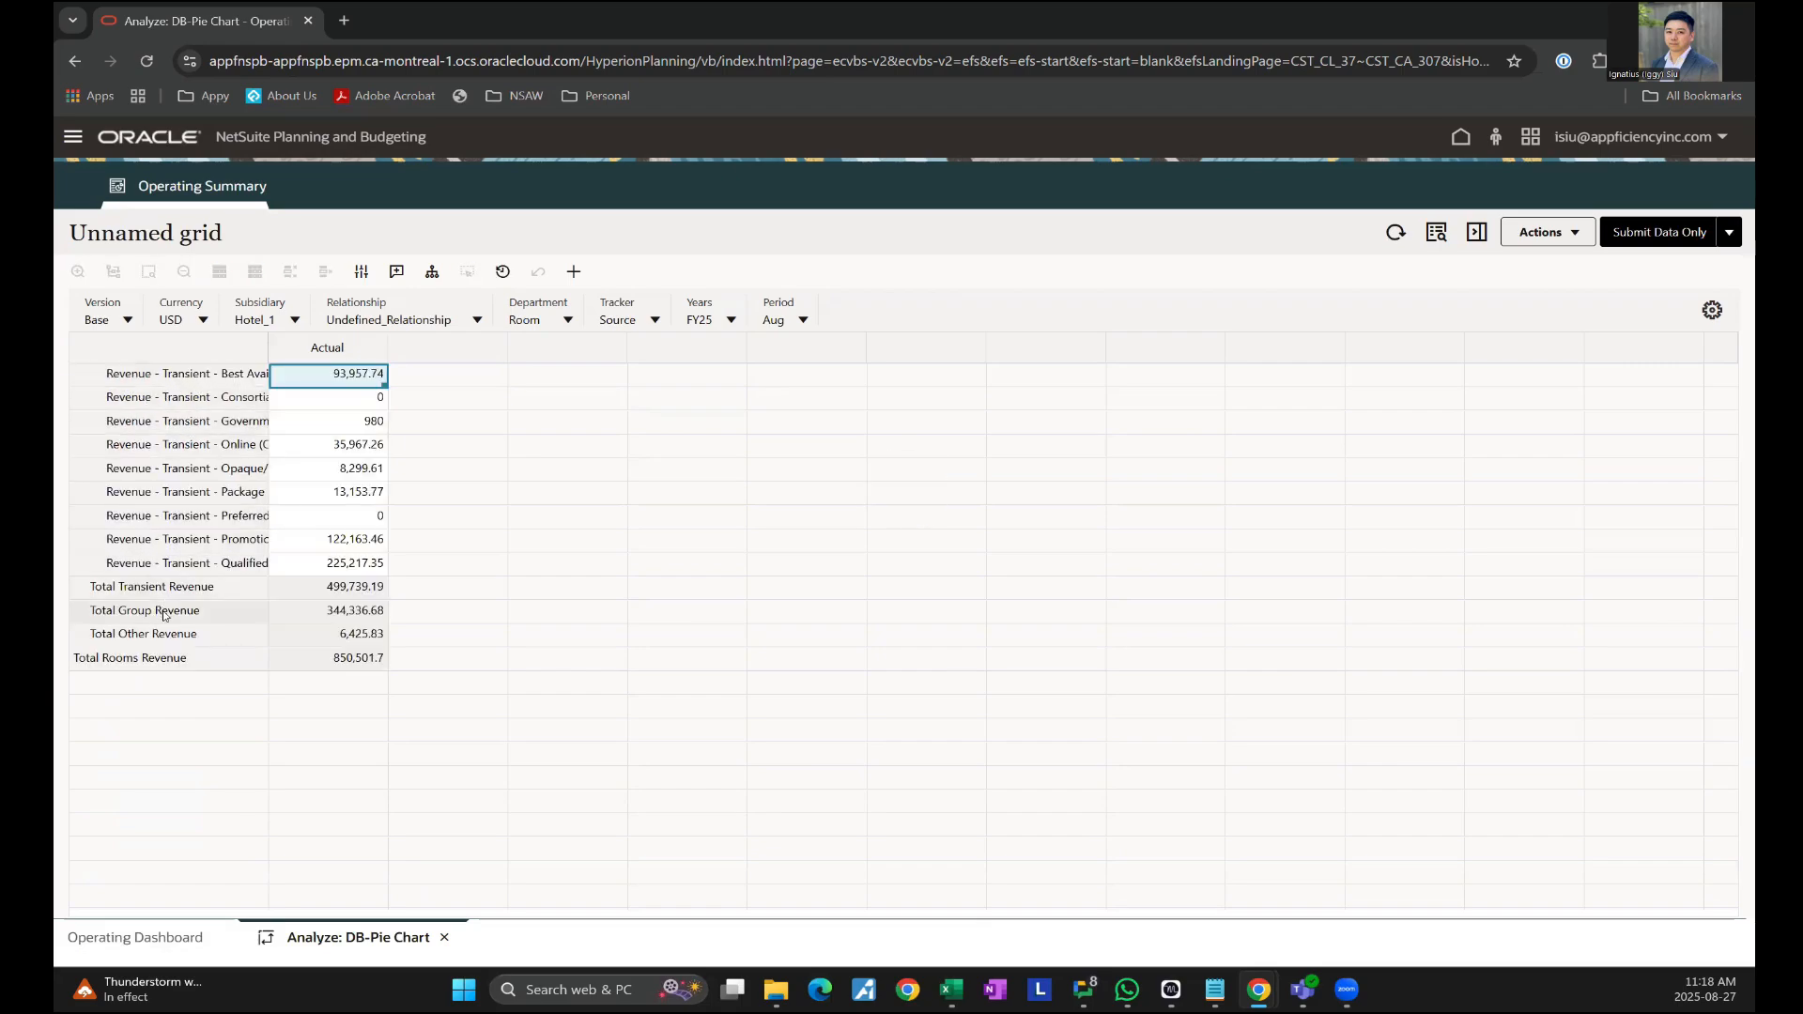
{"action": "double_click", "coordinate": [164, 612]}
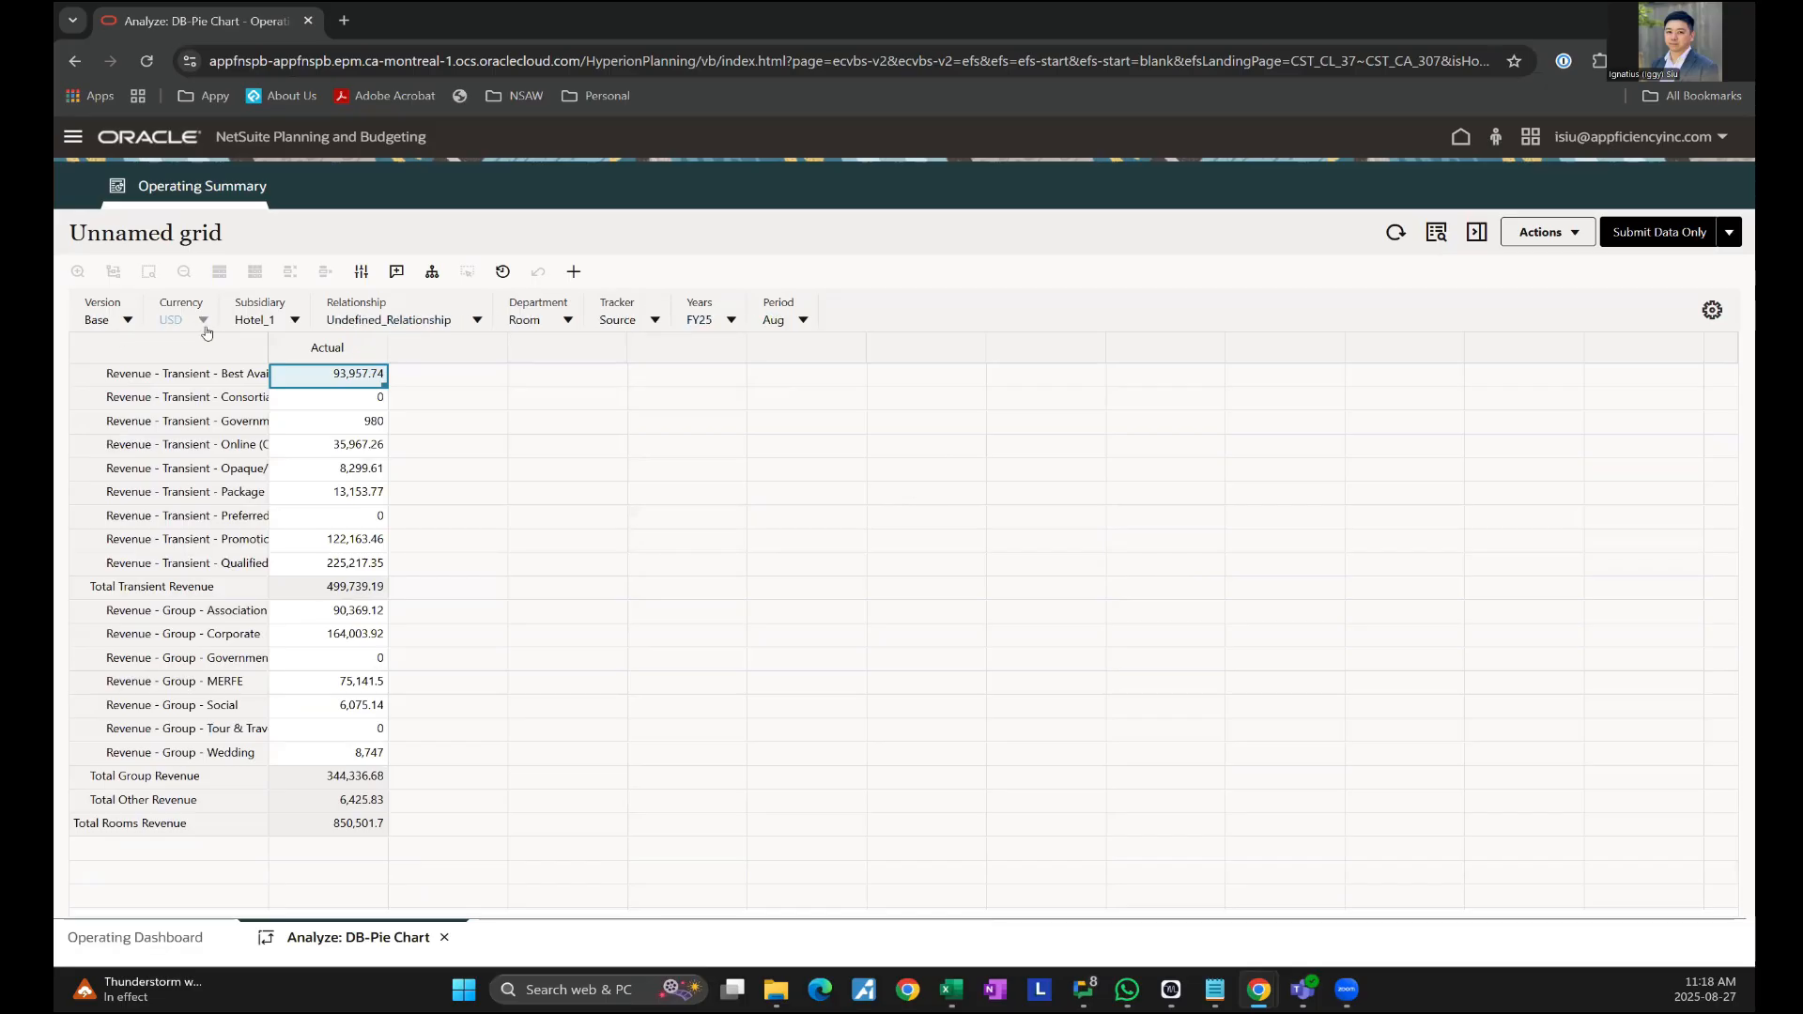
{"action": "left_click", "coordinate": [446, 939]}
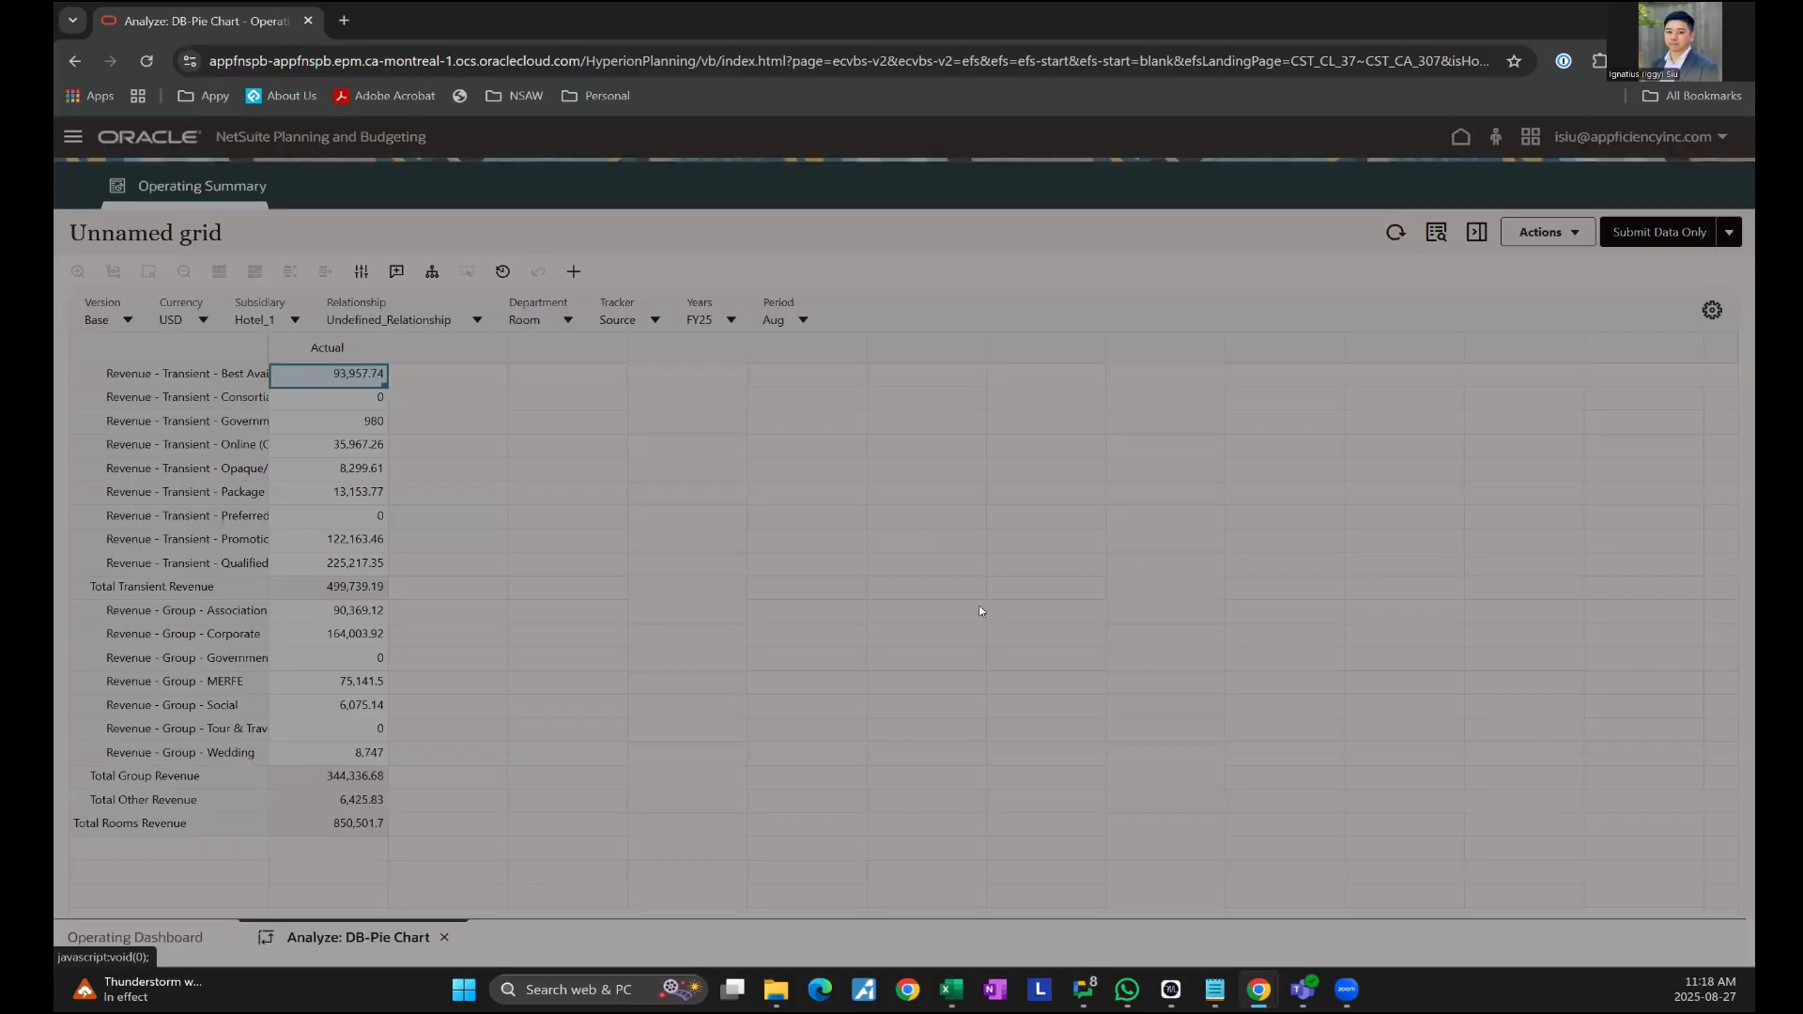
{"action": "key", "text": "Return"}
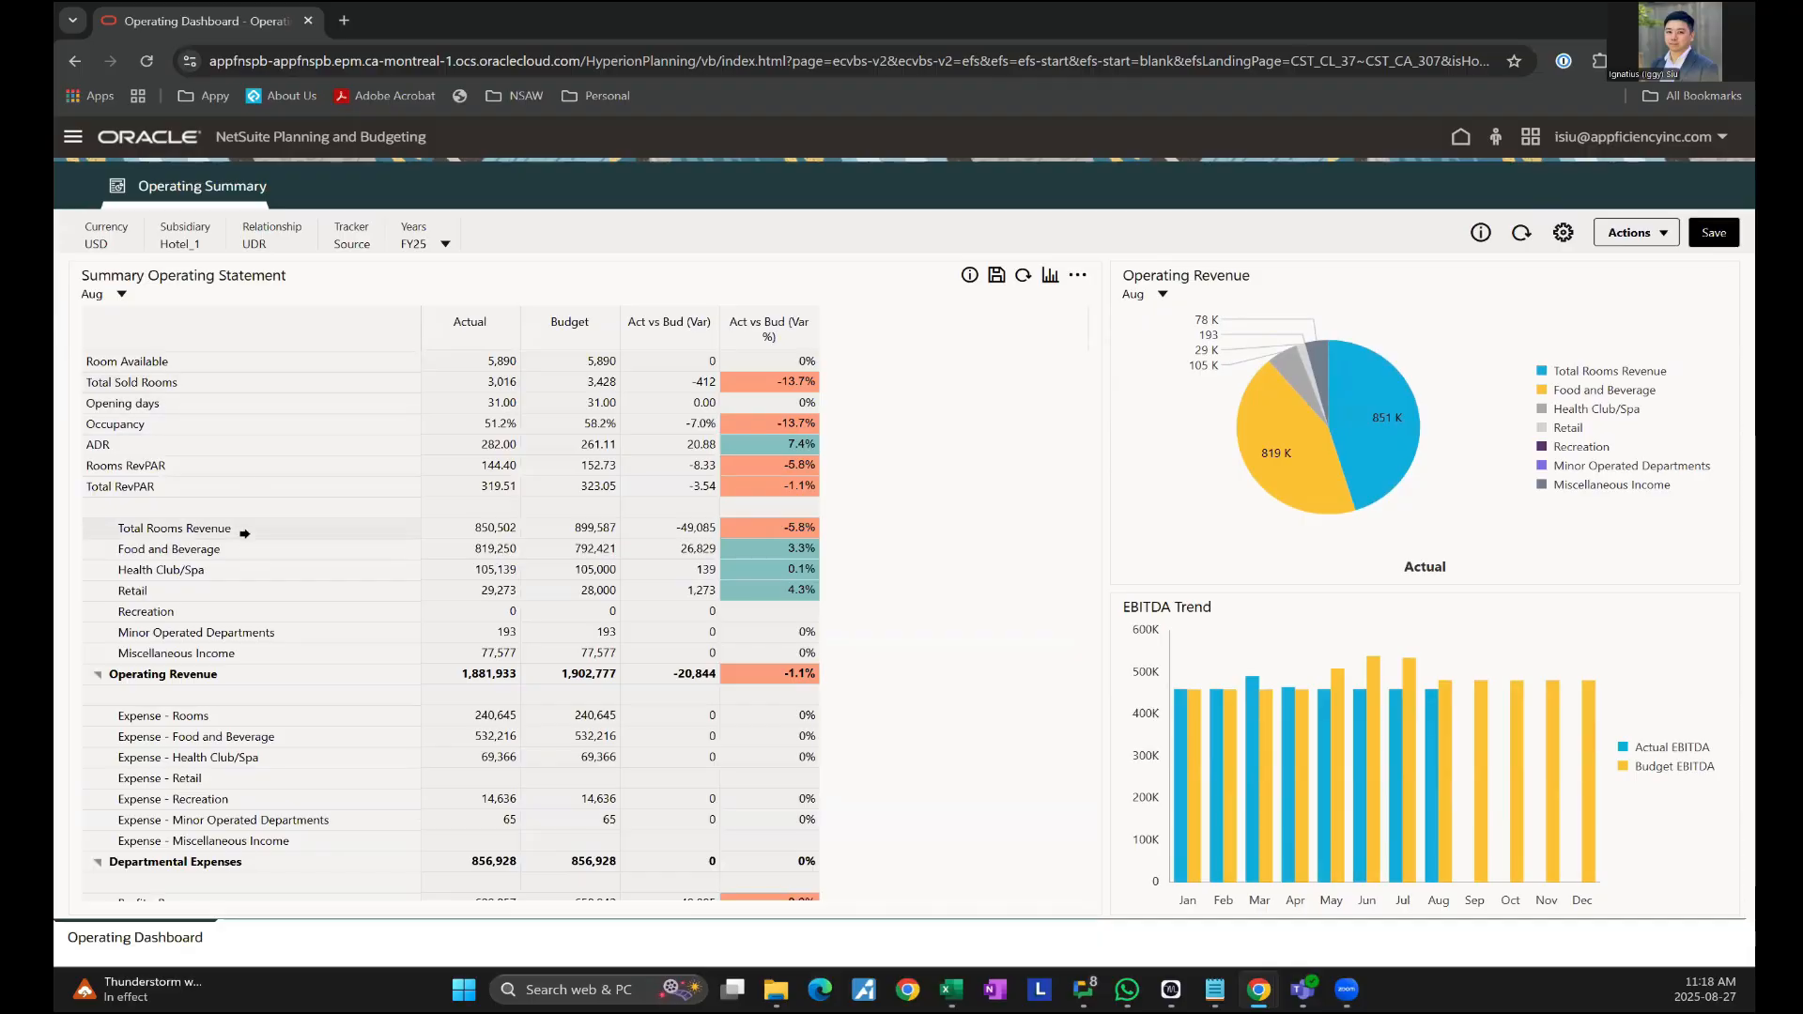
- Open Room - Report from the Total Rooms Revenue row and review its budget and variance columns, revenue rows and labor costs
{"action": "right_click", "coordinate": [244, 530]}
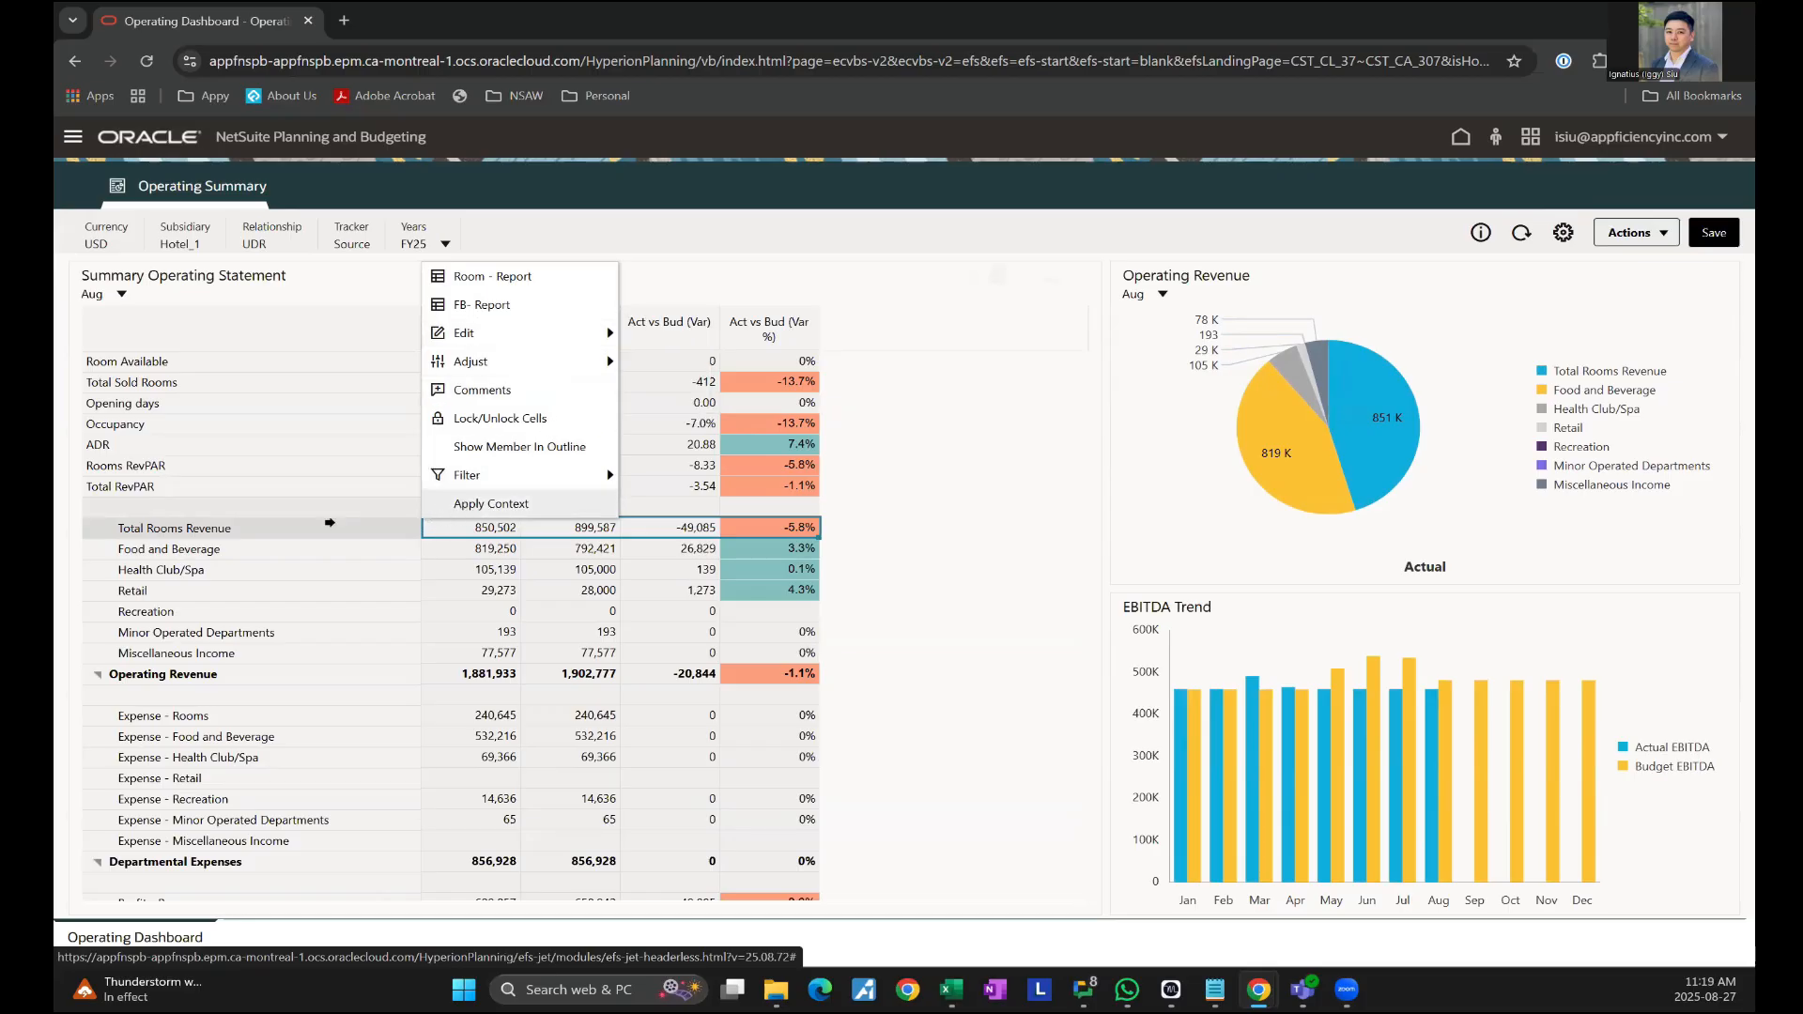
{"action": "left_click", "coordinate": [469, 274]}
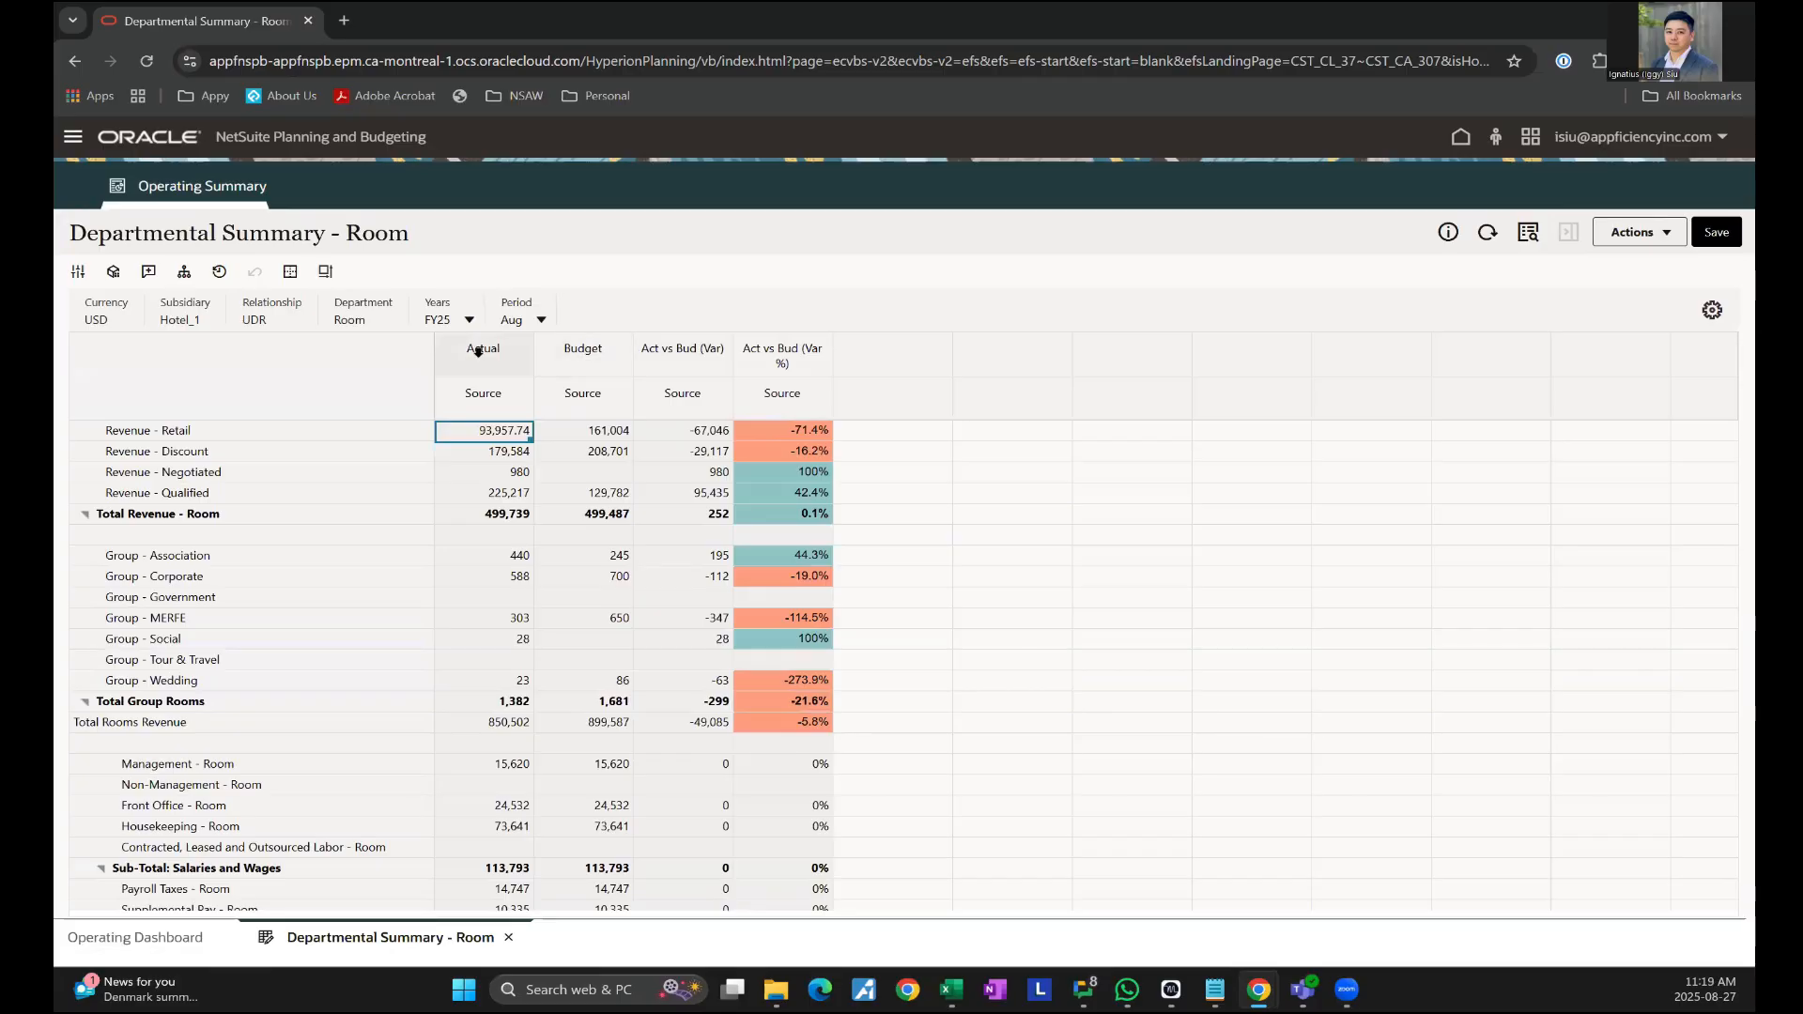
{"action": "left_click", "coordinate": [578, 348]}
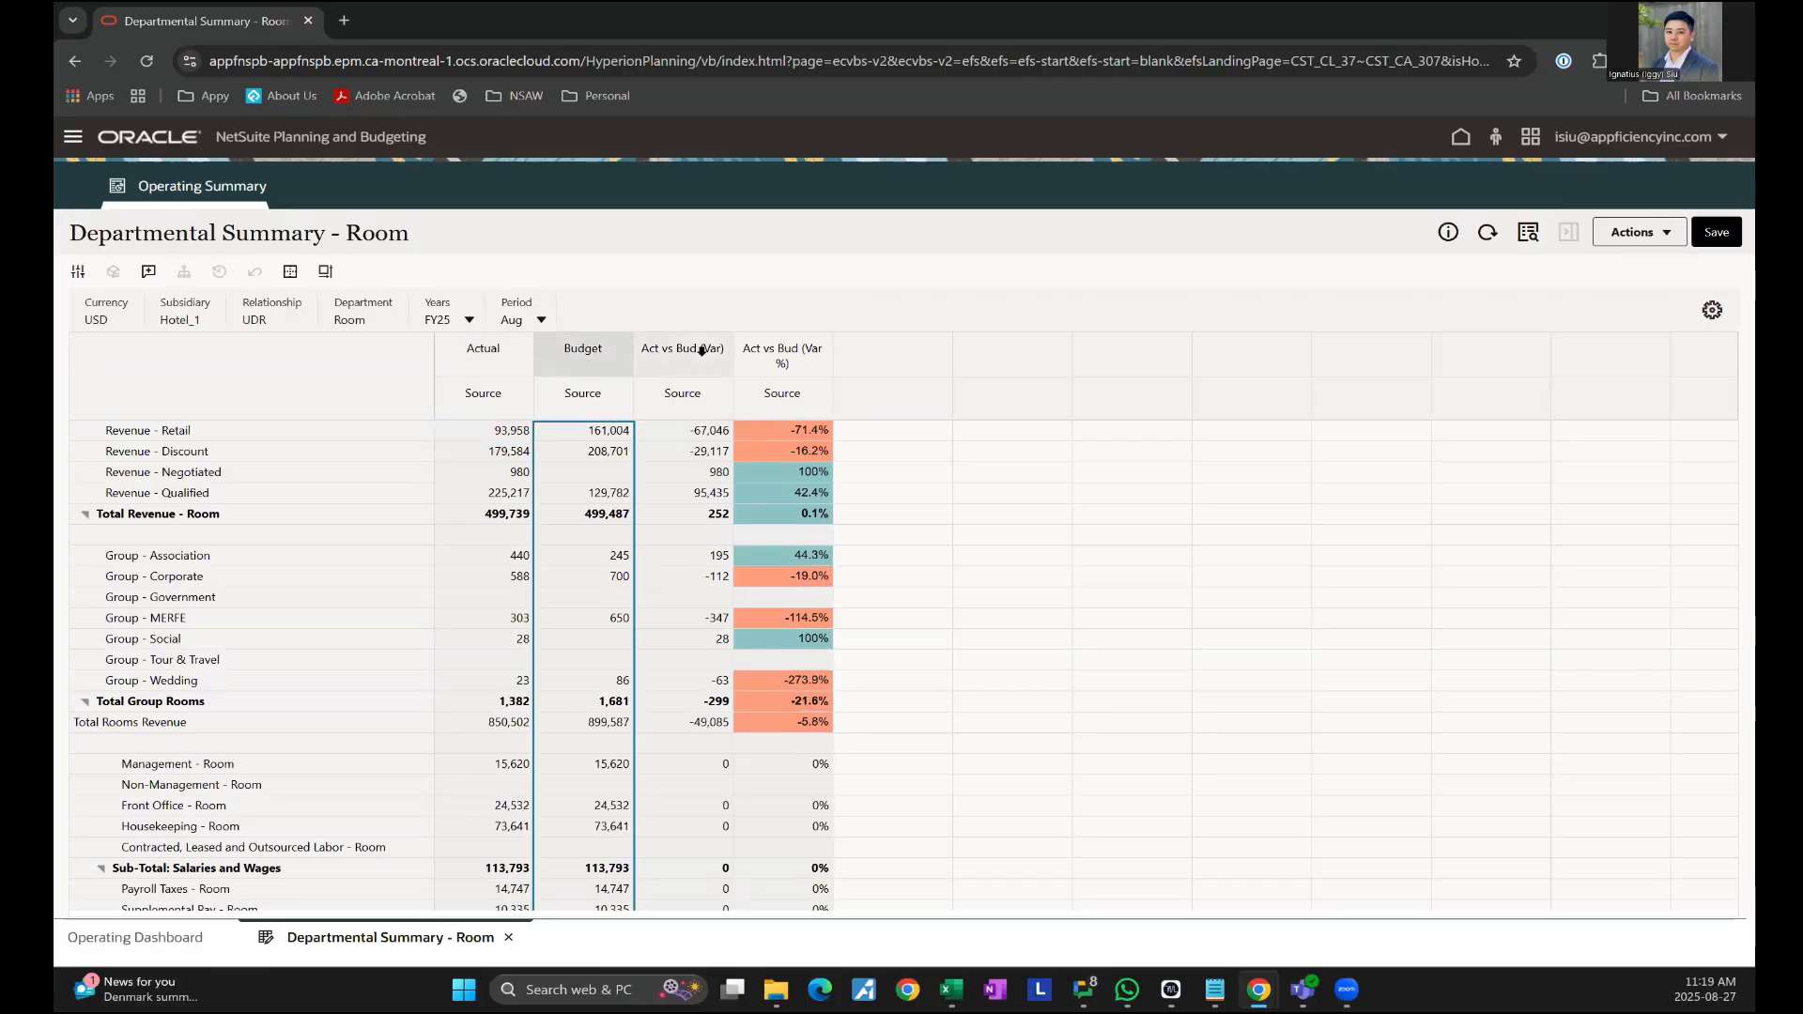
{"action": "left_click", "coordinate": [686, 349]}
{"action": "left_click", "coordinate": [740, 329]}
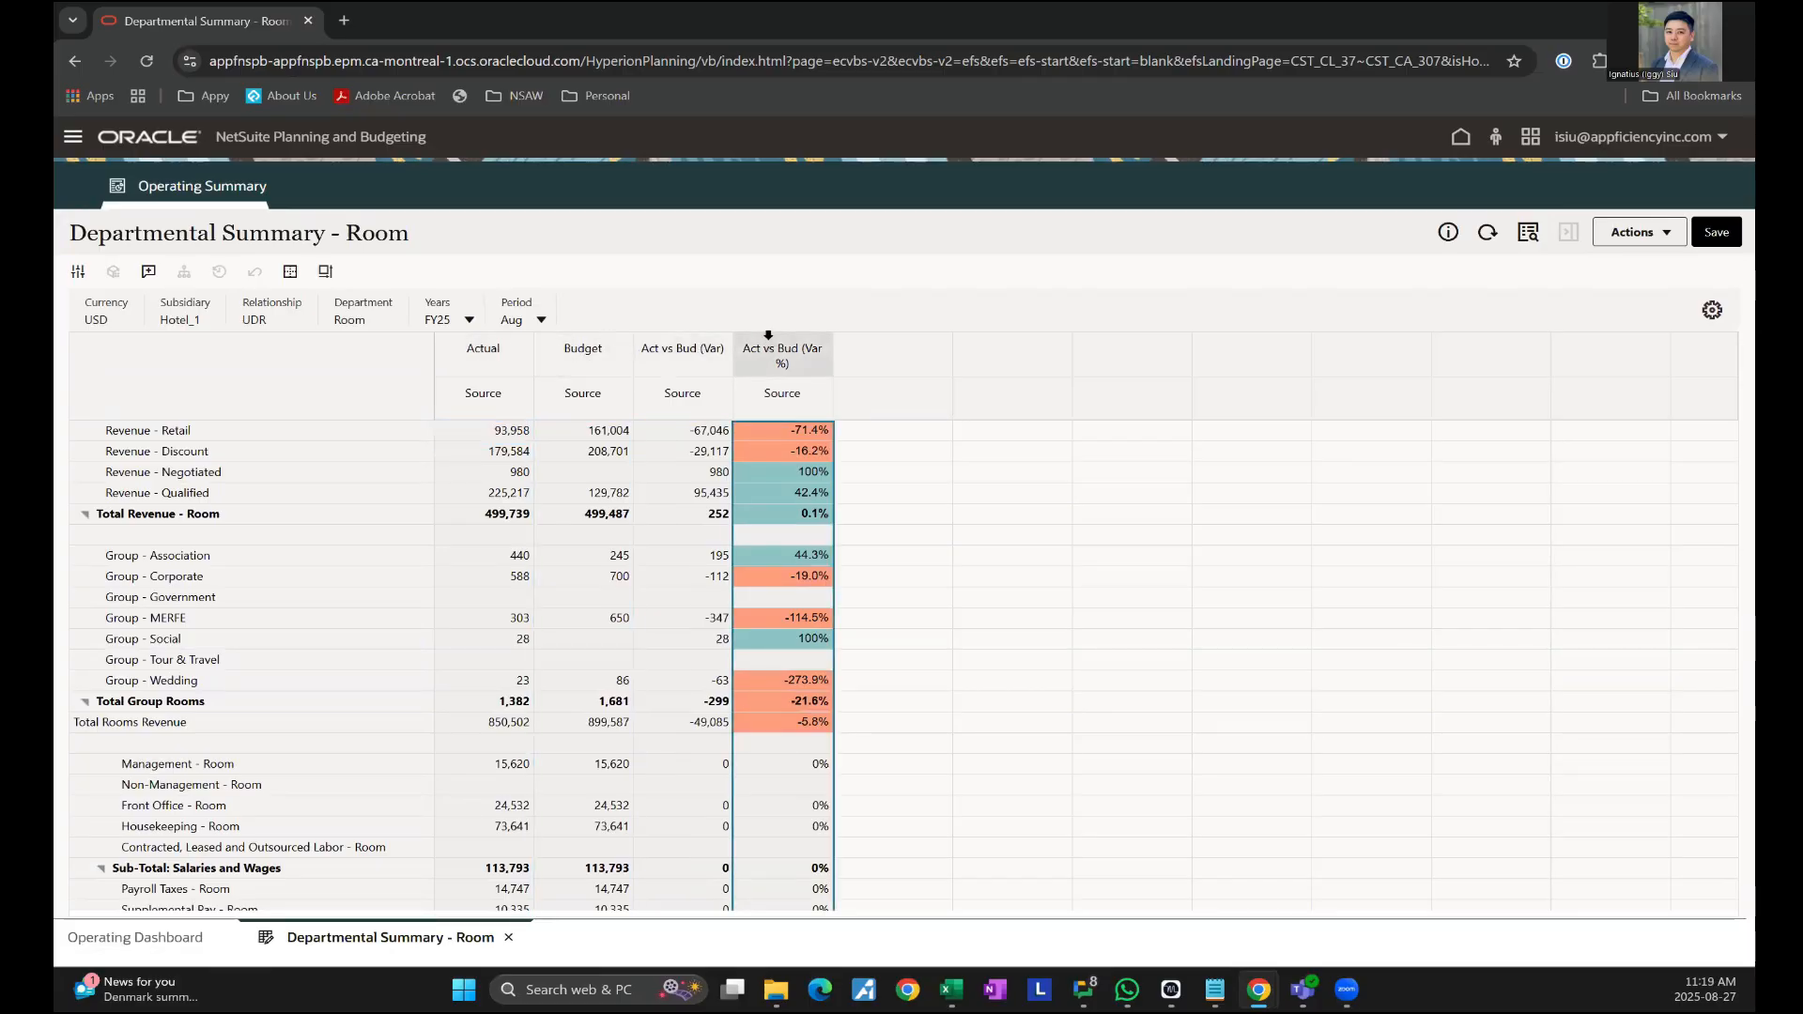
{"action": "left_click", "coordinate": [877, 351]}
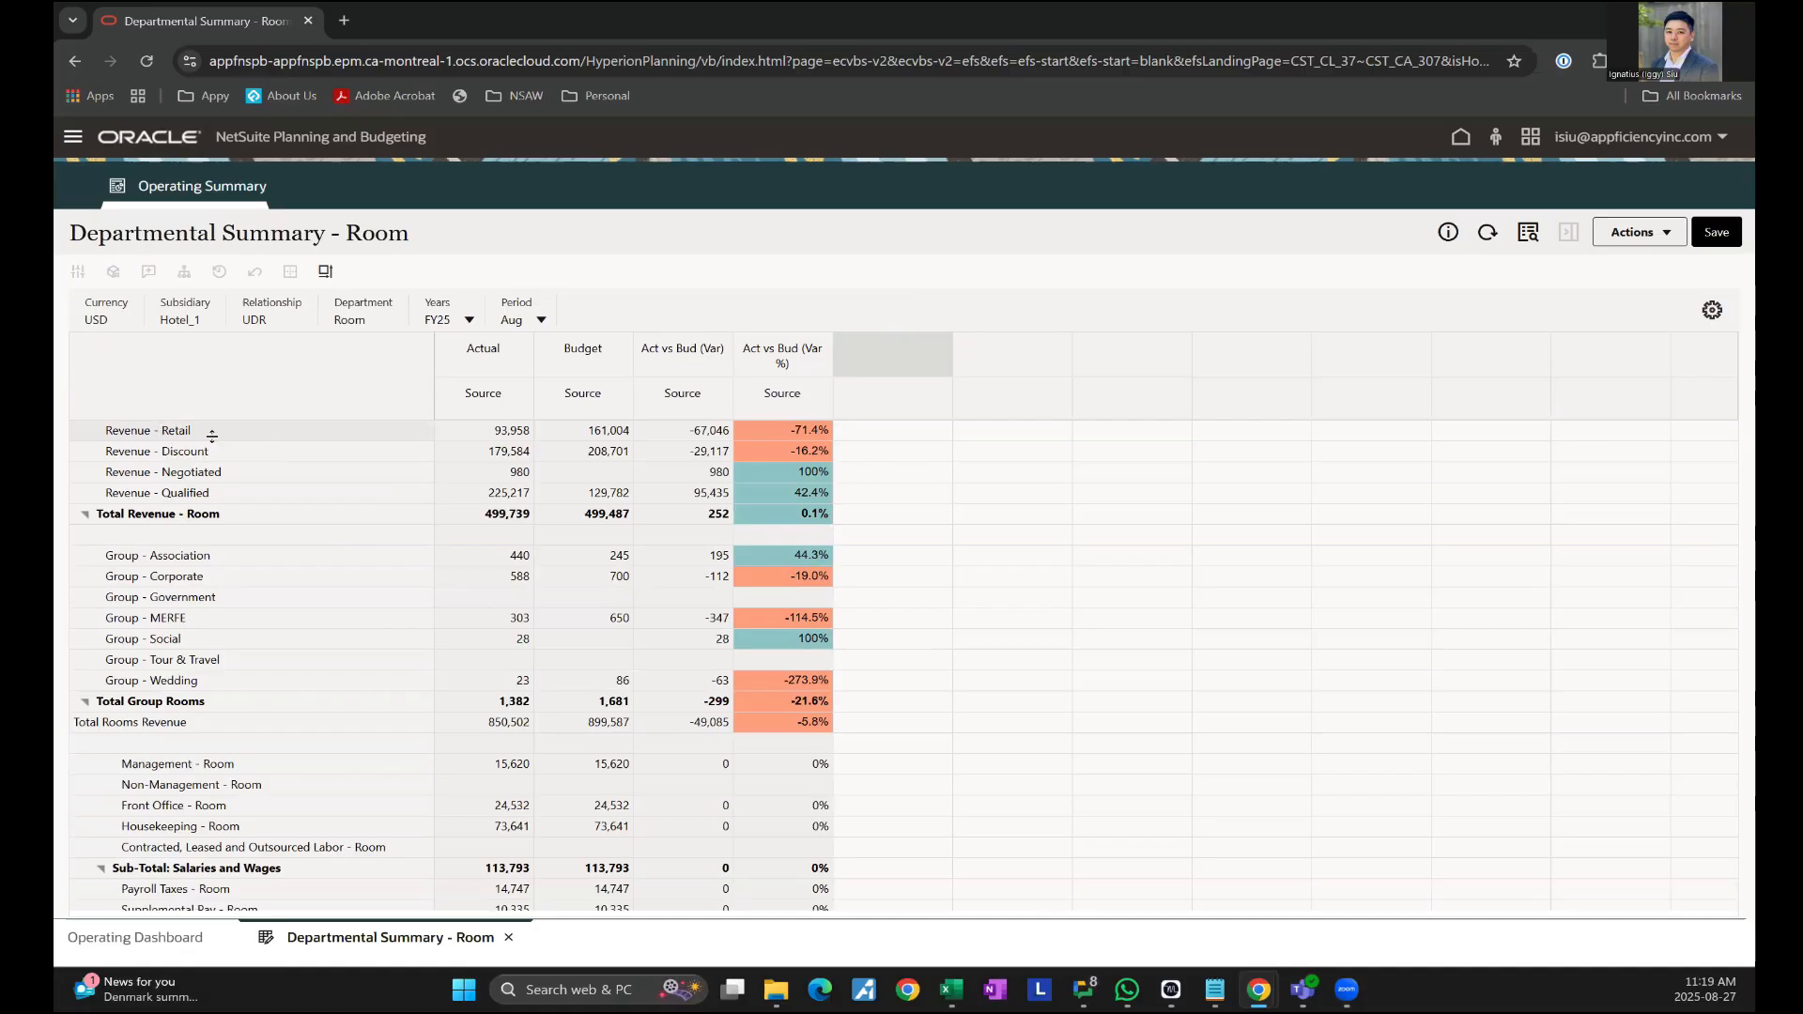
{"action": "scroll", "coordinate": [329, 562], "scroll_direction": "down", "scroll_amount": 3}
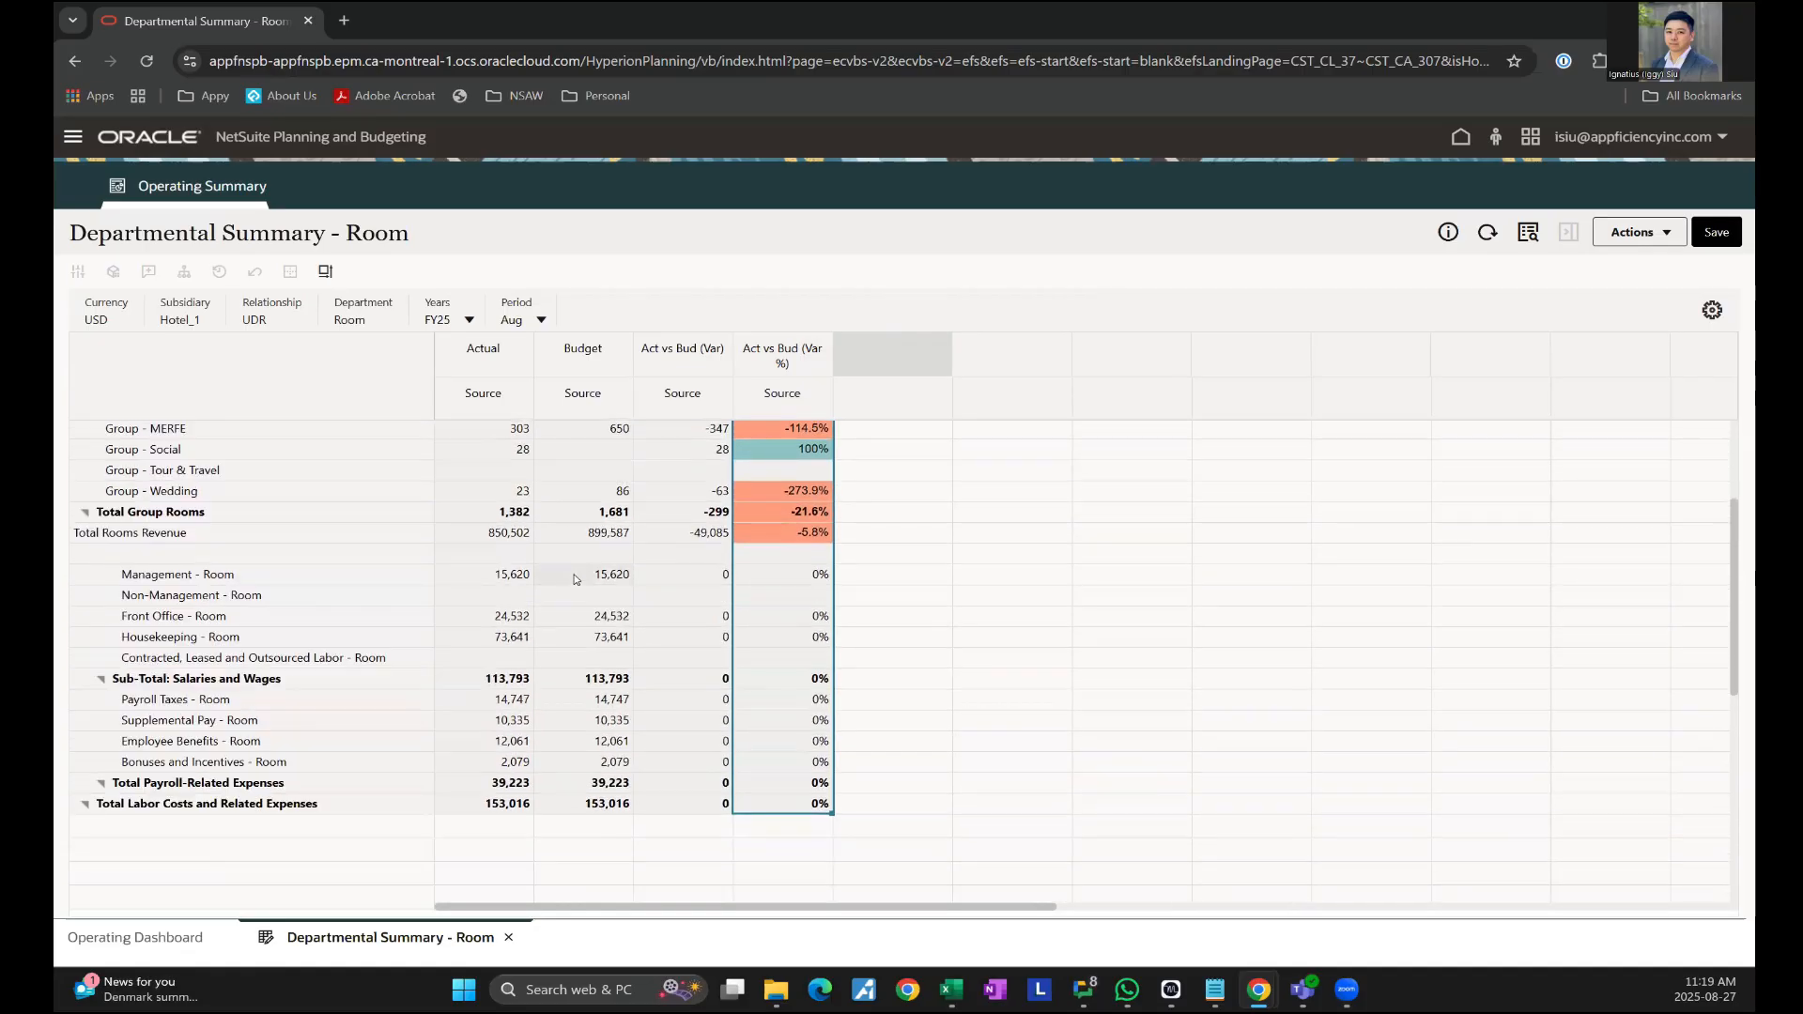
{"action": "scroll", "coordinate": [254, 463], "scroll_direction": "up", "scroll_amount": 3}
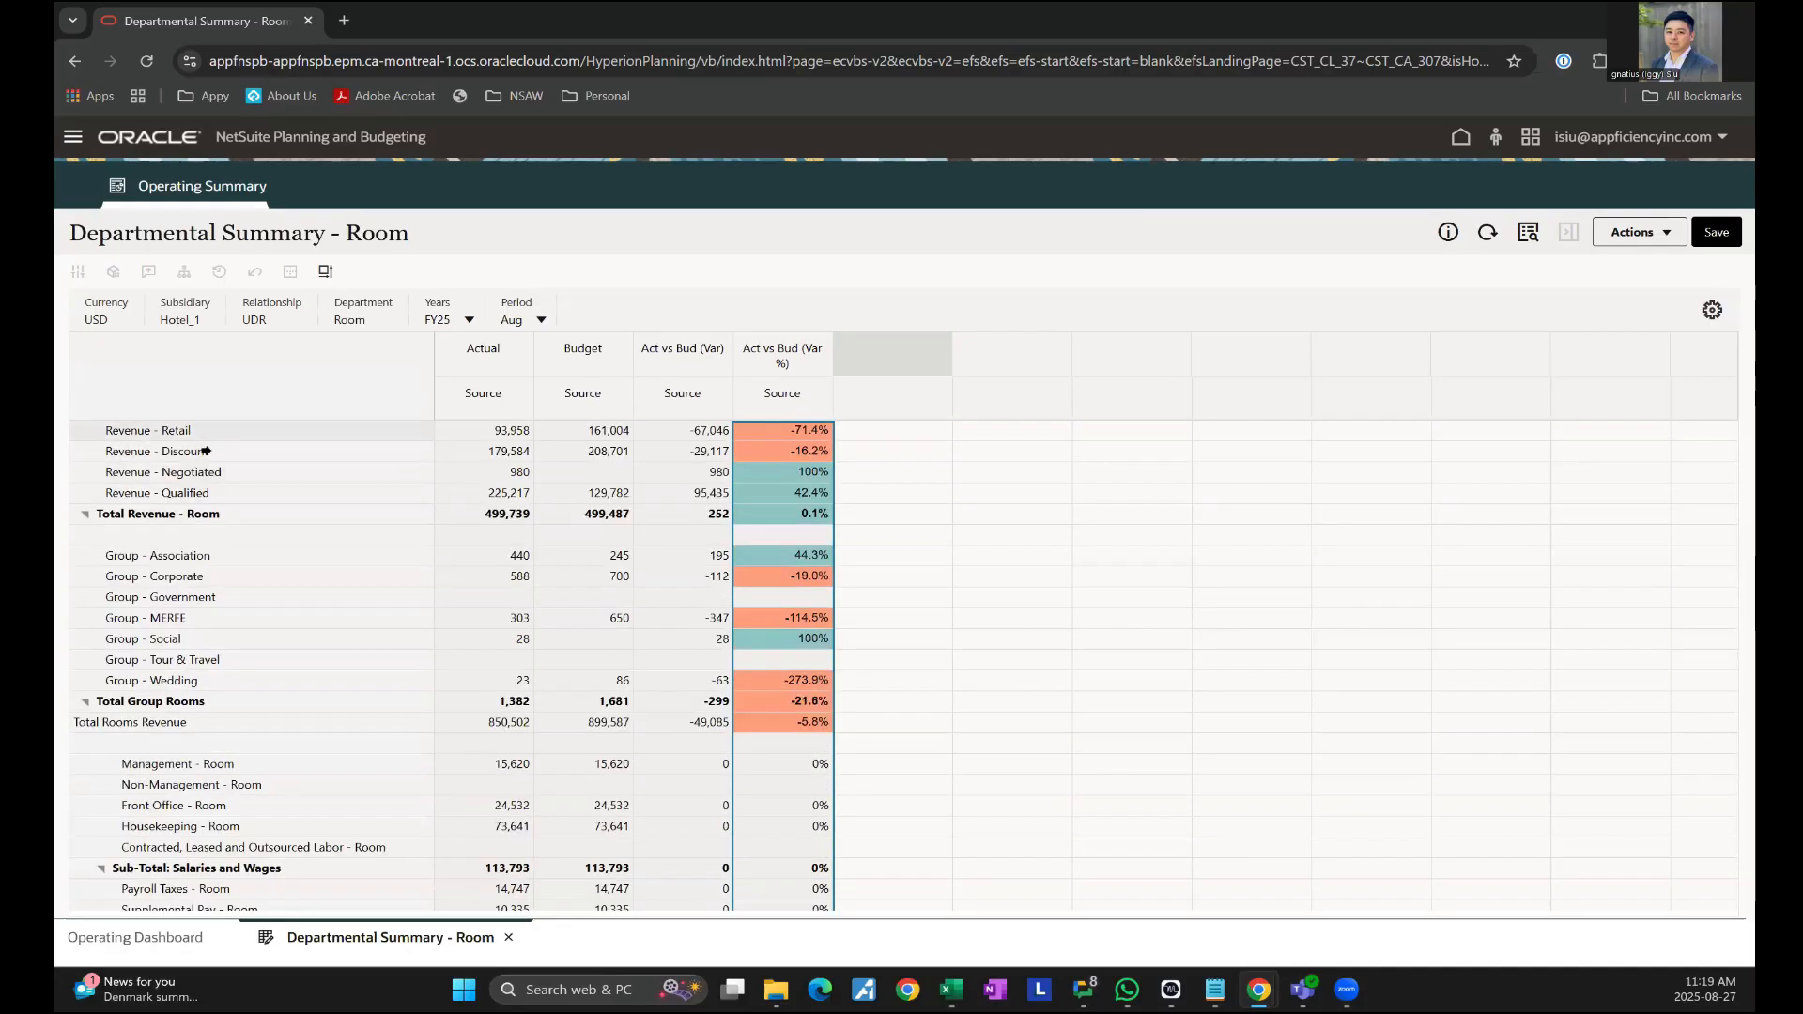
{"action": "scroll", "coordinate": [606, 585], "scroll_direction": "down", "scroll_amount": 5}
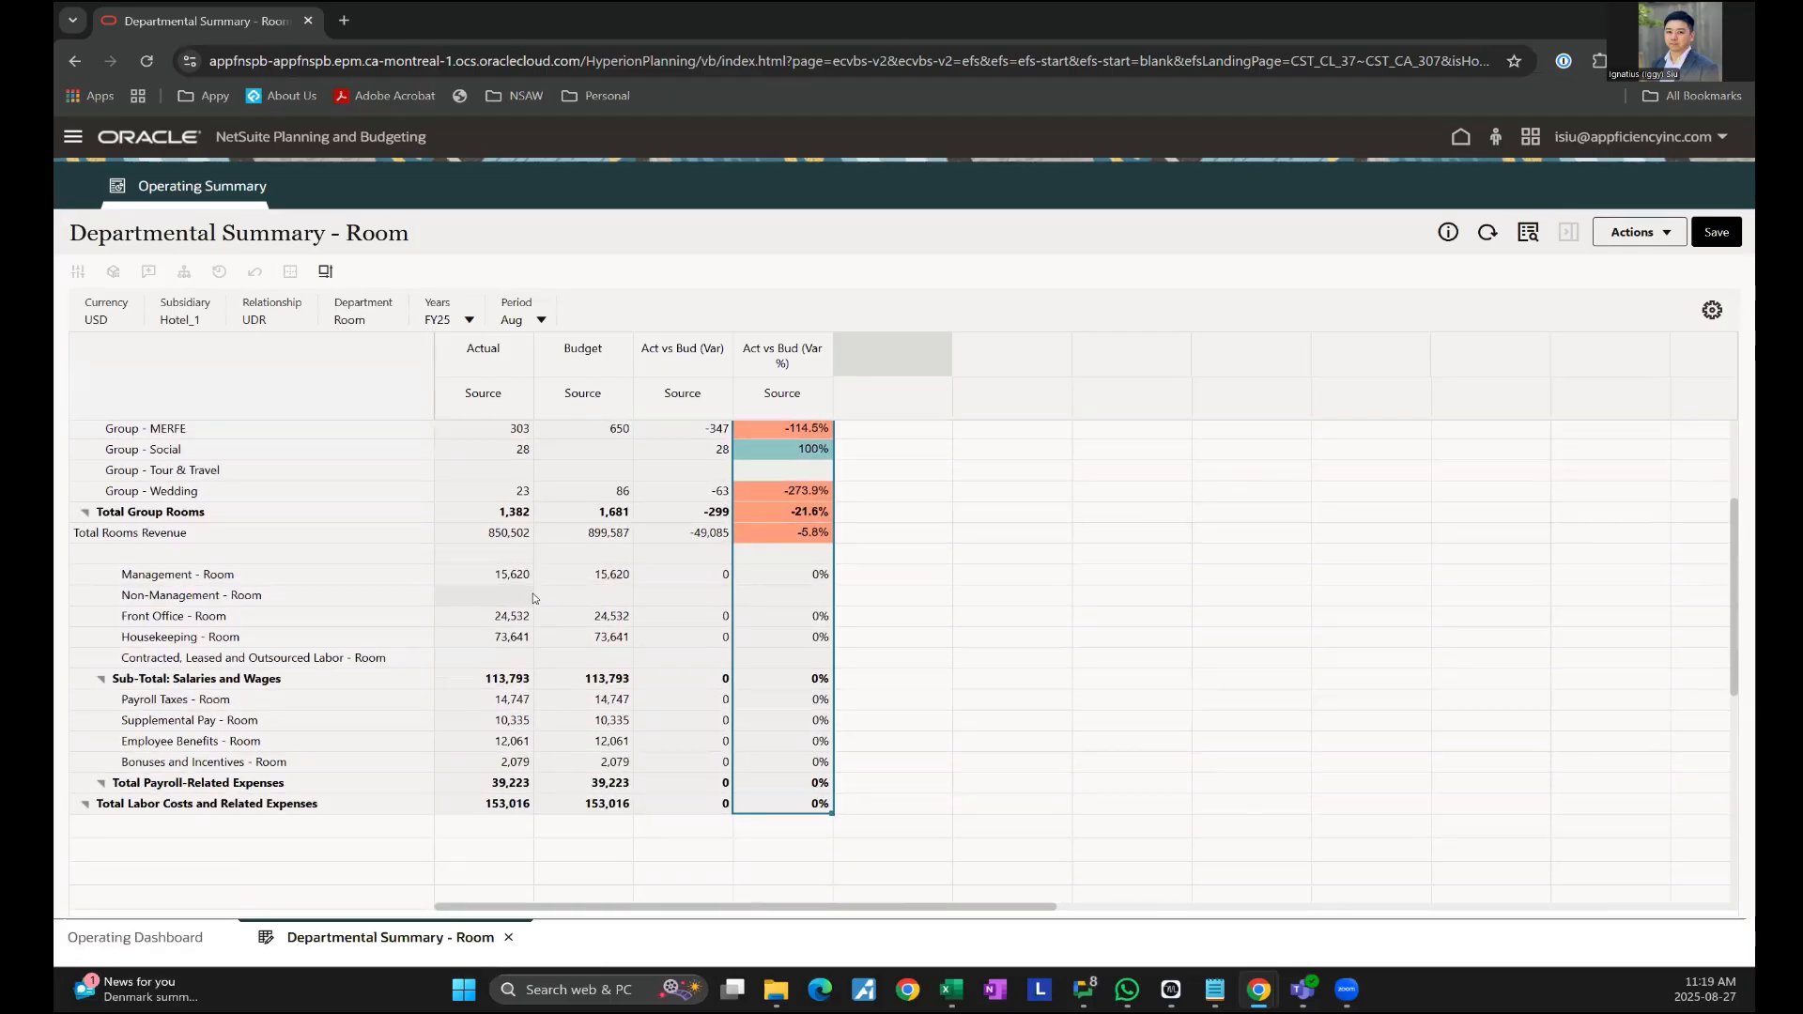
{"action": "scroll", "coordinate": [557, 634], "scroll_direction": "up", "scroll_amount": 5}
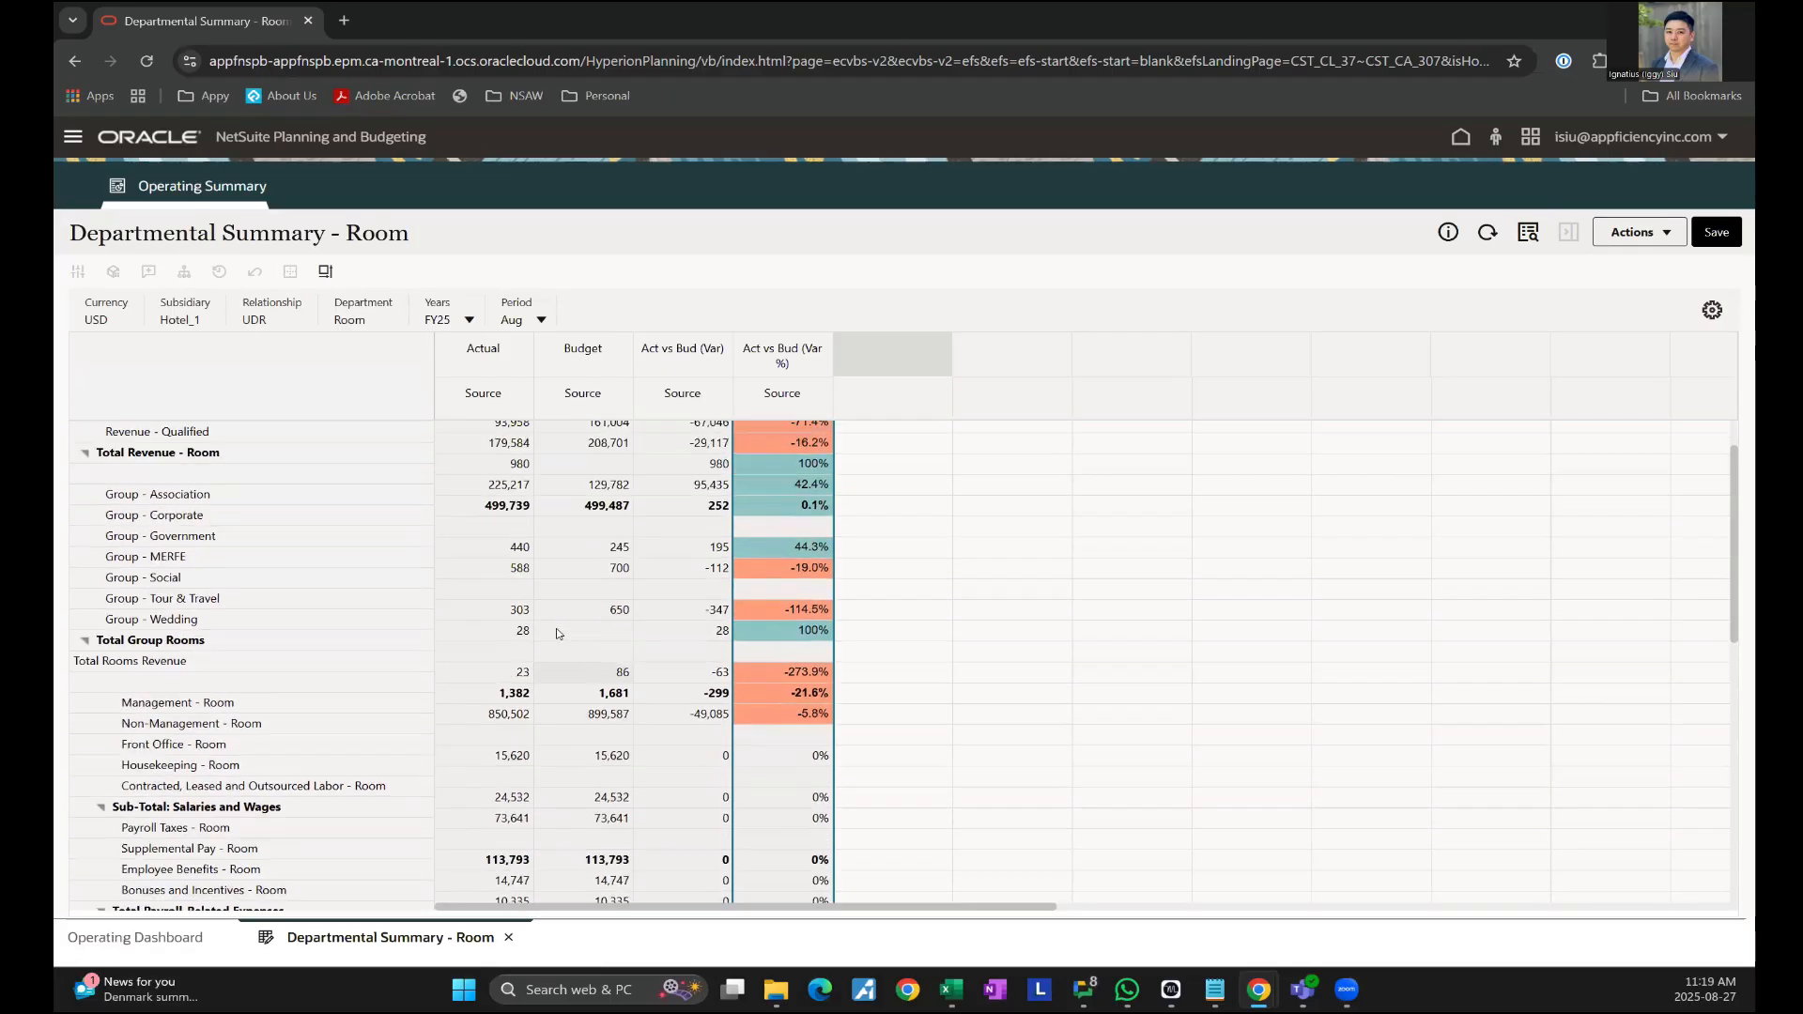
- Drill down on revenue from the Revenue - Retail row of the room departmental summary
{"action": "left_click", "coordinate": [213, 430]}
{"action": "right_click", "coordinate": [440, 438]}
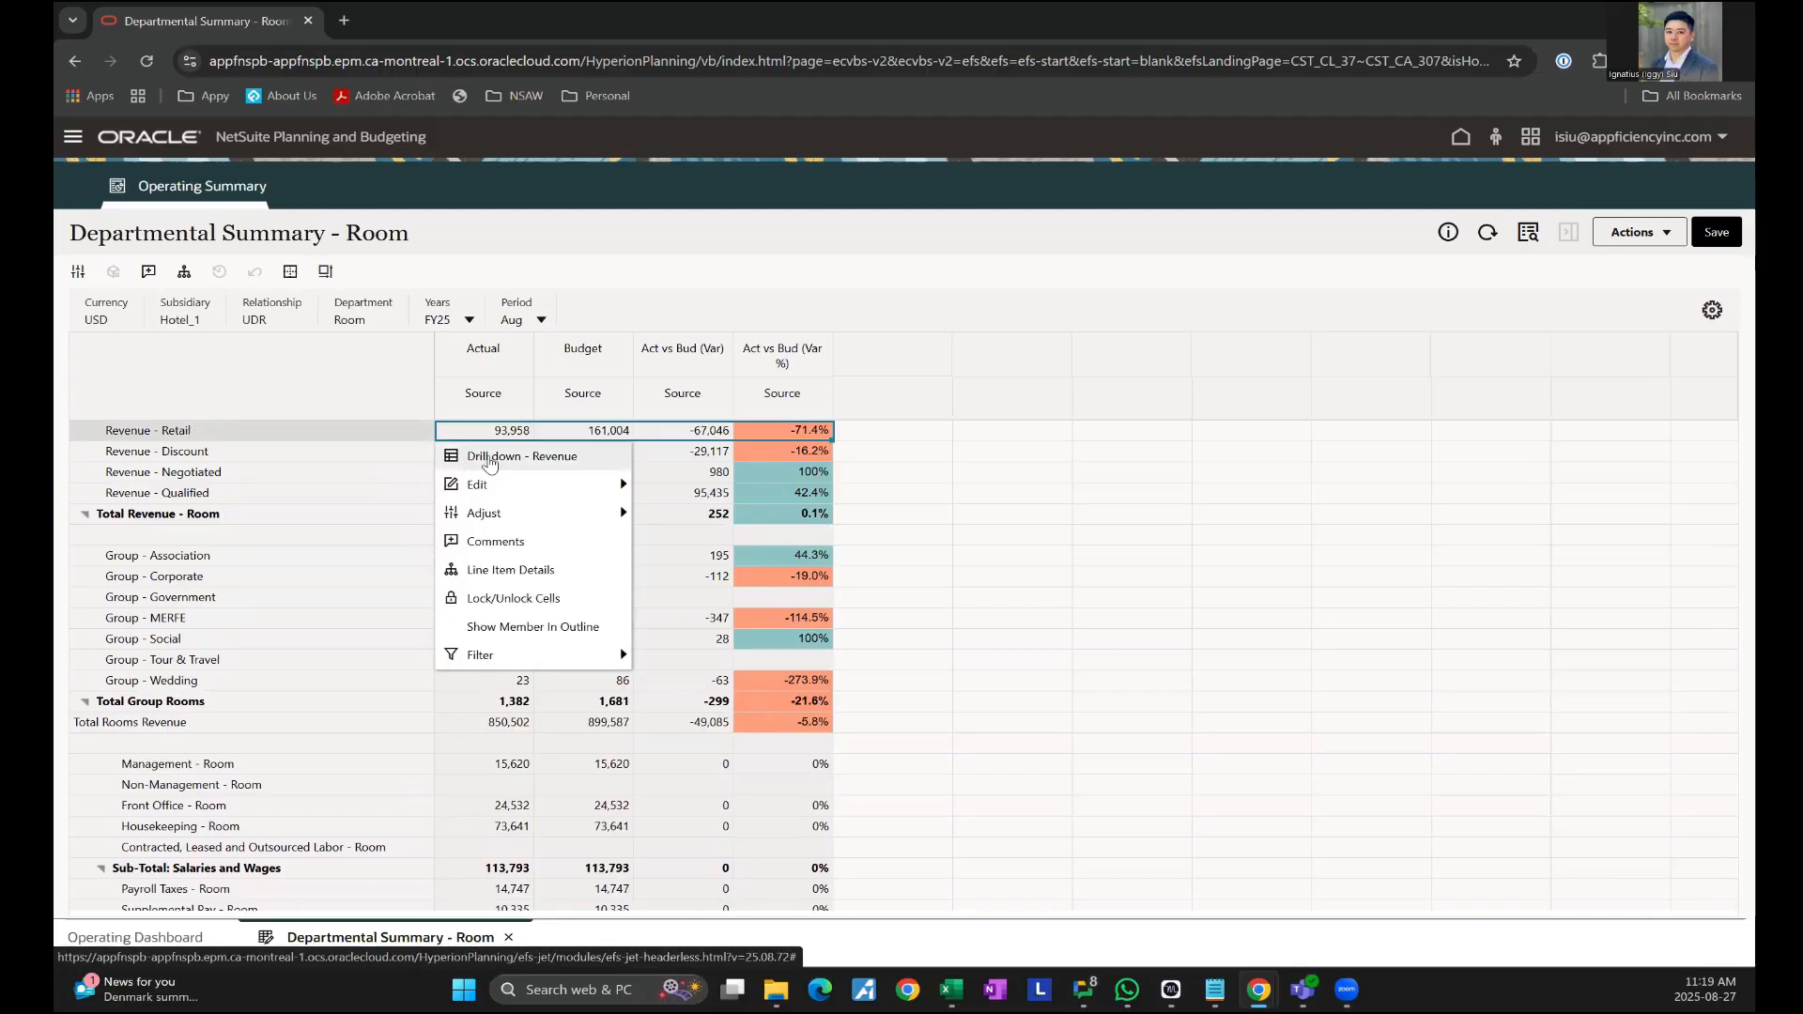
{"action": "left_click", "coordinate": [489, 456]}
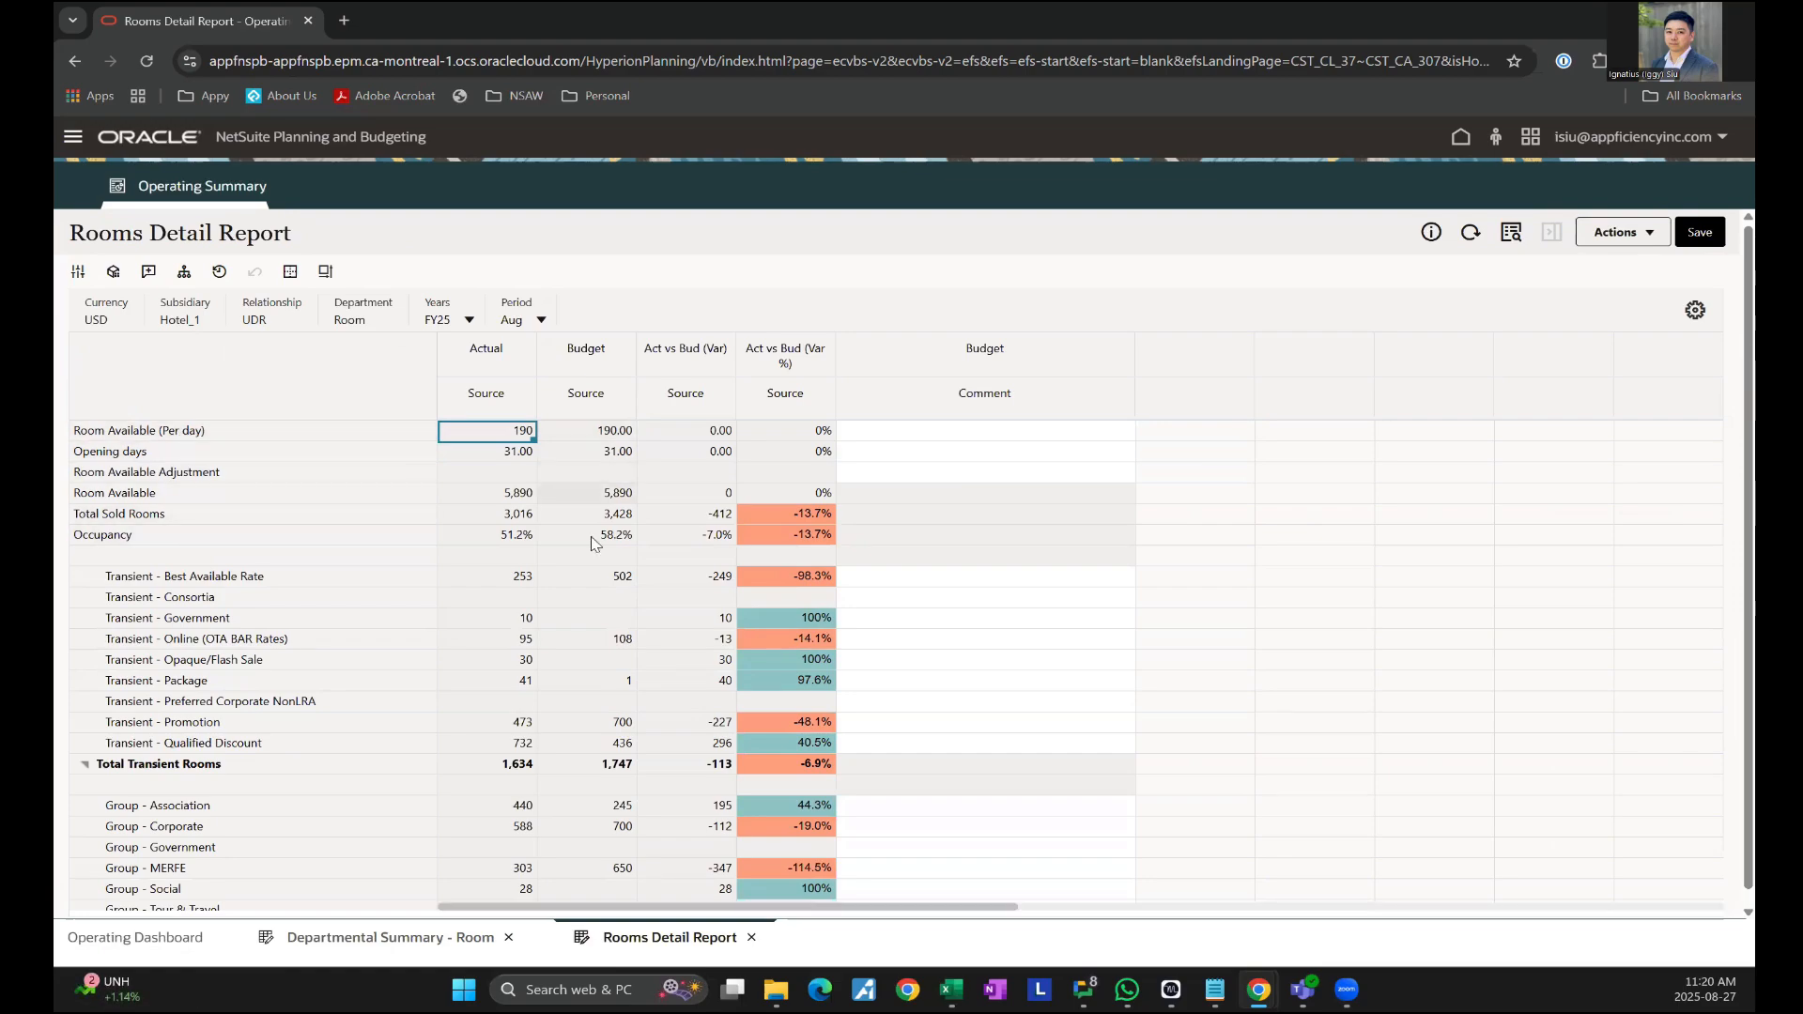
- Examine the Rooms Detail Report's sold rooms, occupancy, revenue and average rates by transient and group segment
{"action": "scroll", "coordinate": [507, 554], "scroll_direction": "down", "scroll_amount": 1}
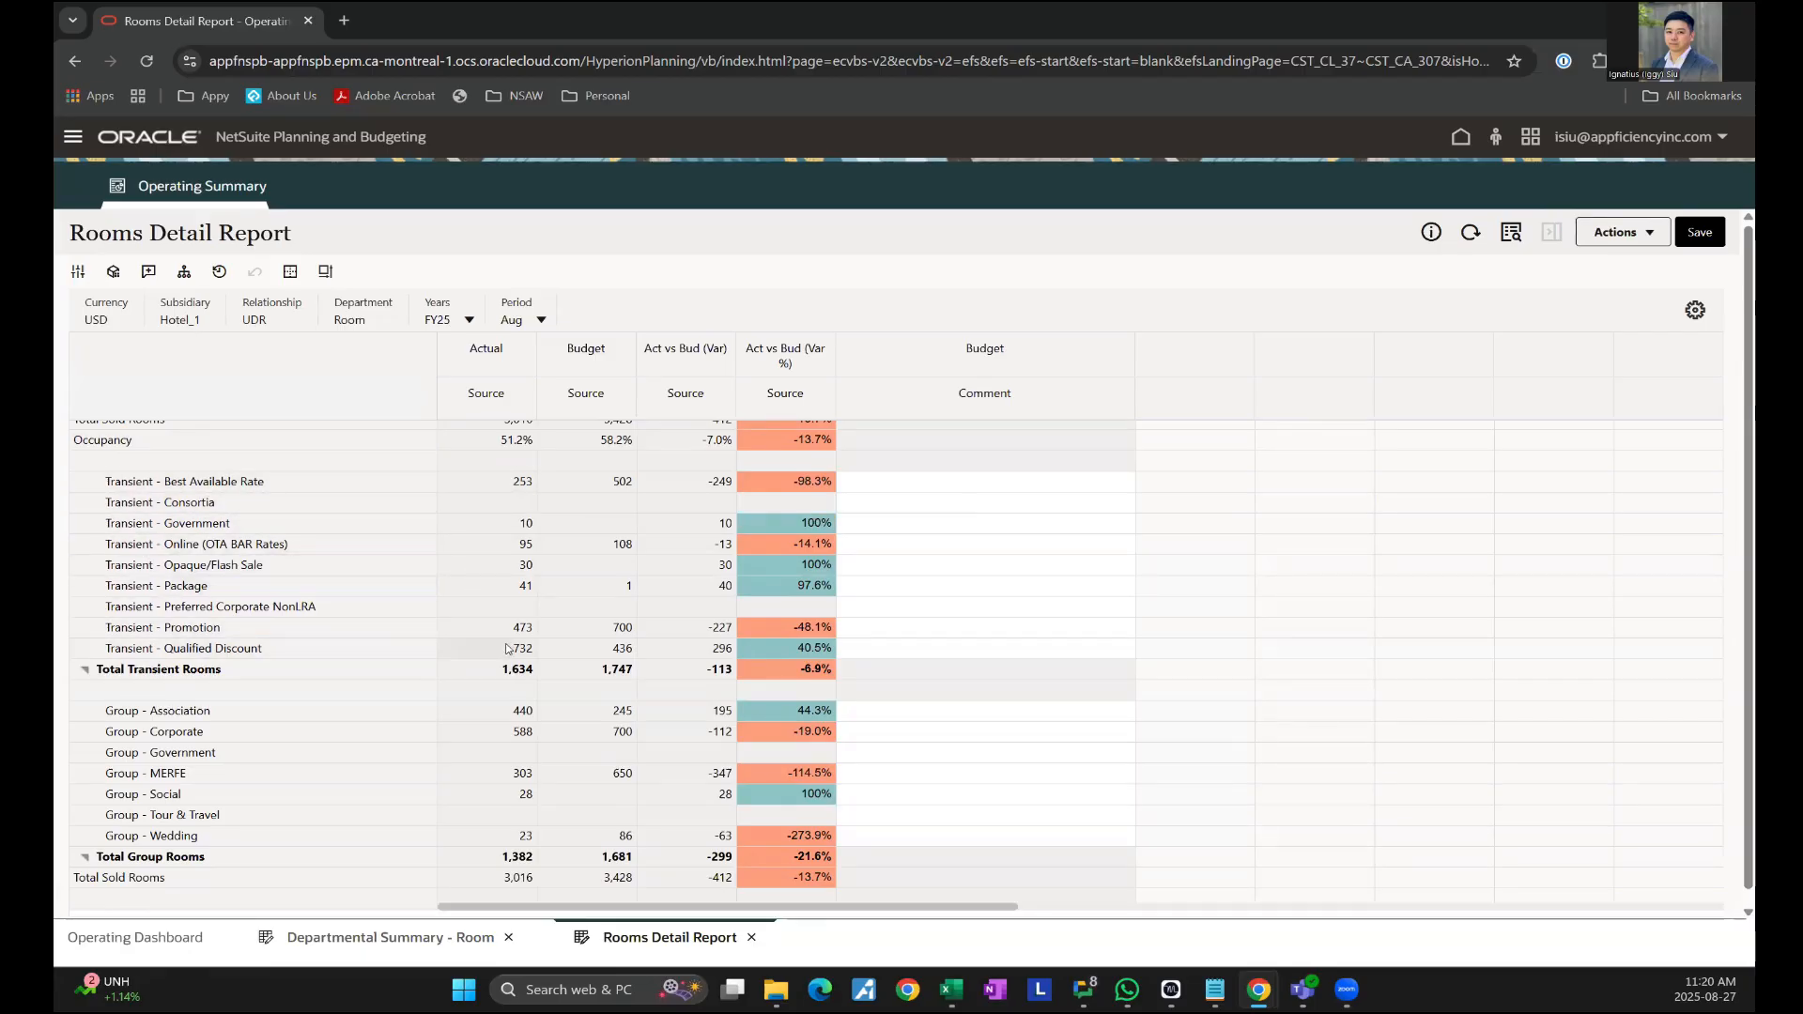
{"action": "scroll", "coordinate": [497, 646], "scroll_direction": "down", "scroll_amount": 3}
{"action": "scroll", "coordinate": [500, 648], "scroll_direction": "down", "scroll_amount": 5}
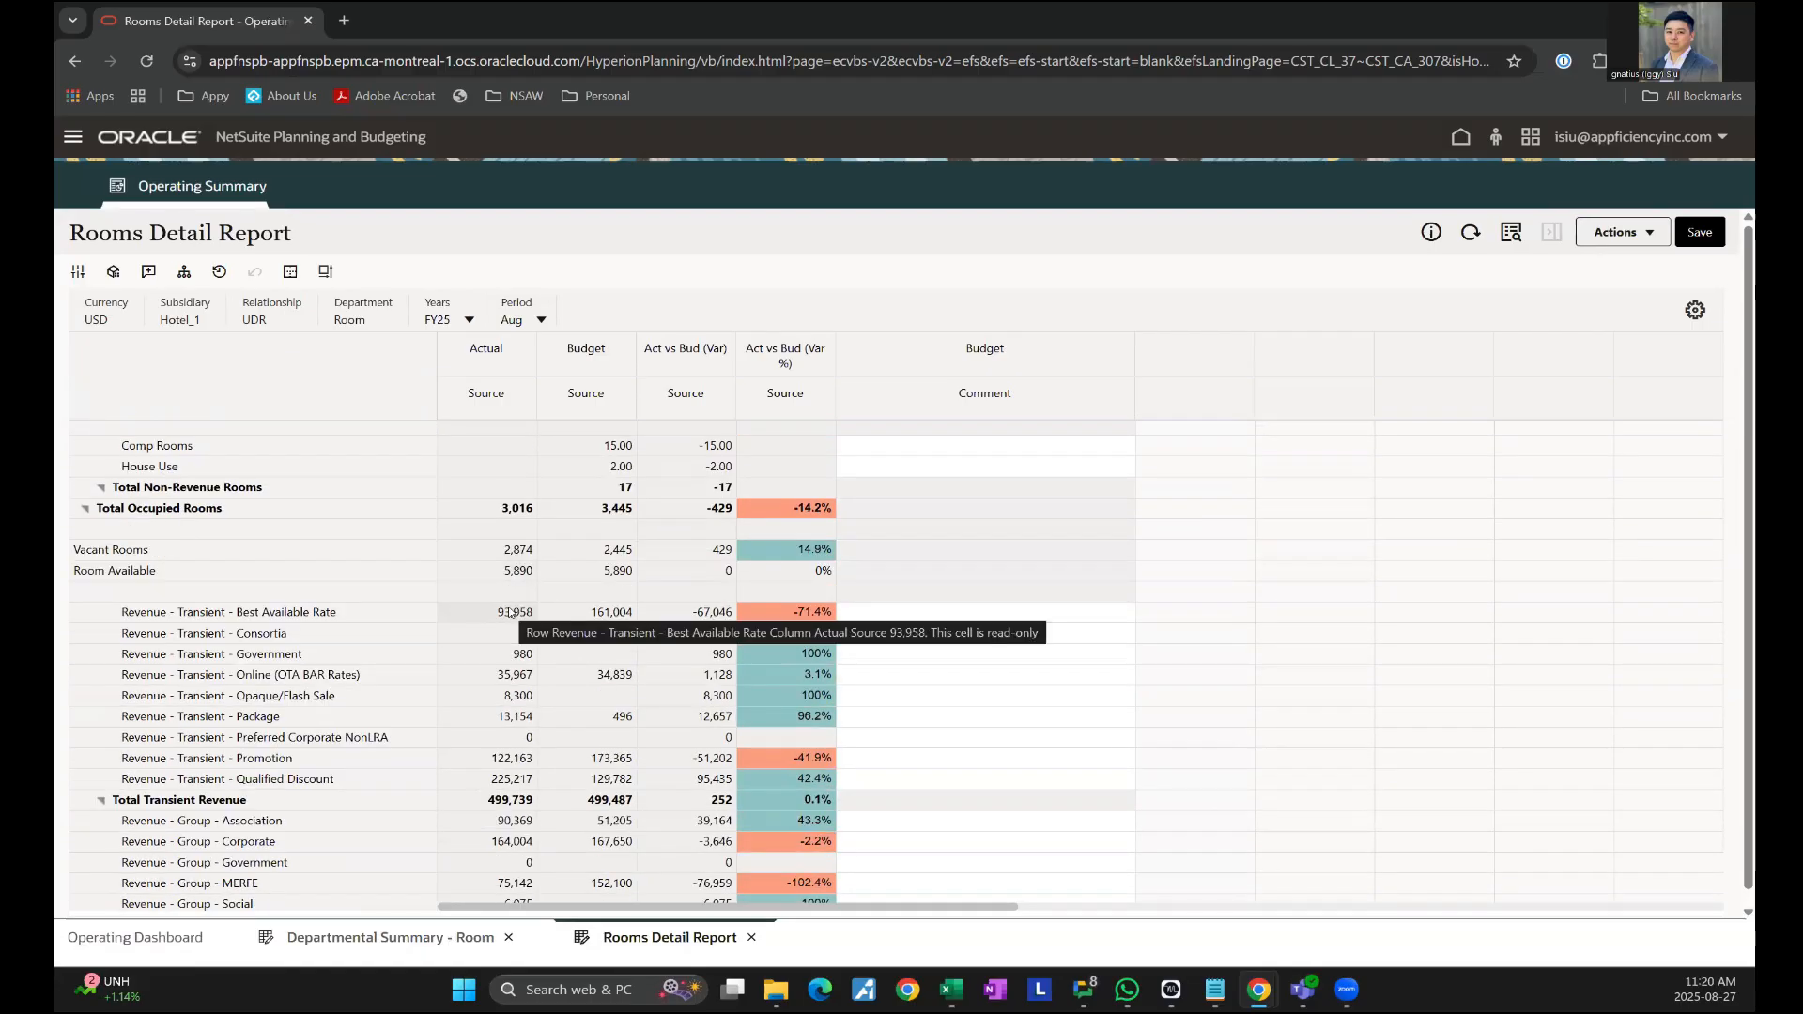
{"action": "scroll", "coordinate": [486, 644], "scroll_direction": "down", "scroll_amount": 2}
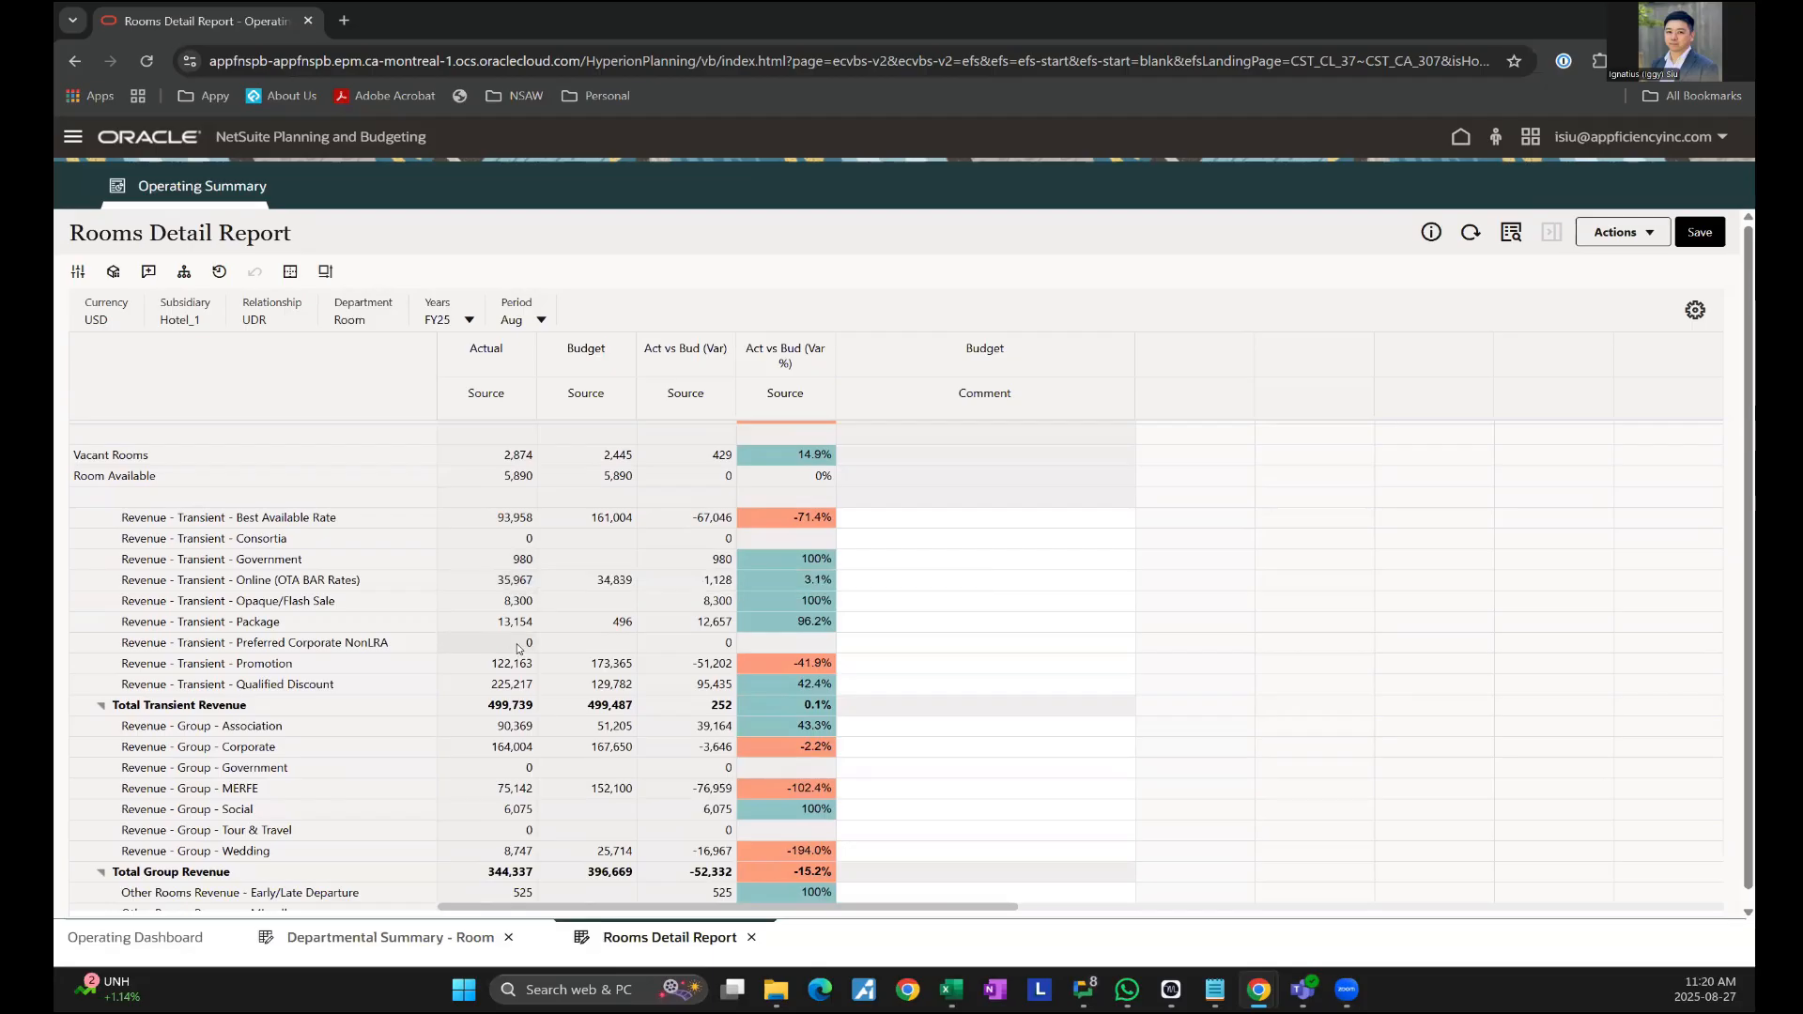
{"action": "scroll", "coordinate": [498, 631], "scroll_direction": "down", "scroll_amount": 5}
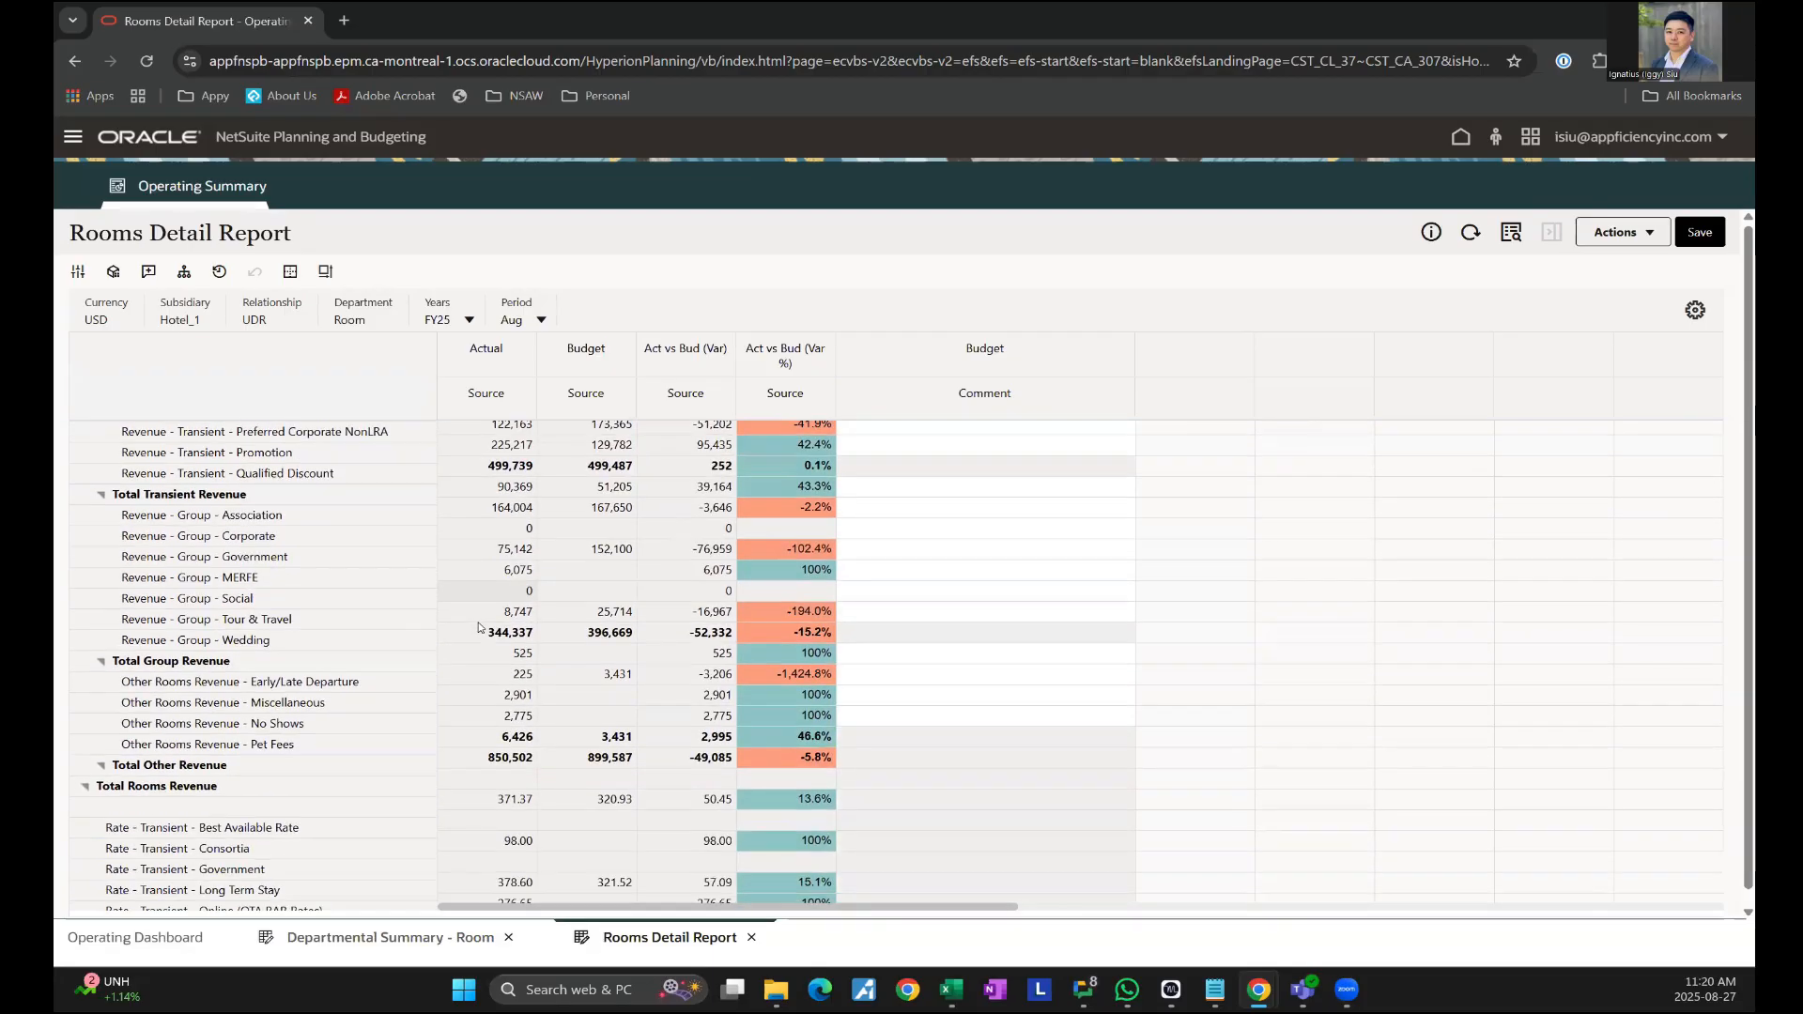
{"action": "scroll", "coordinate": [480, 628], "scroll_direction": "down", "scroll_amount": 5}
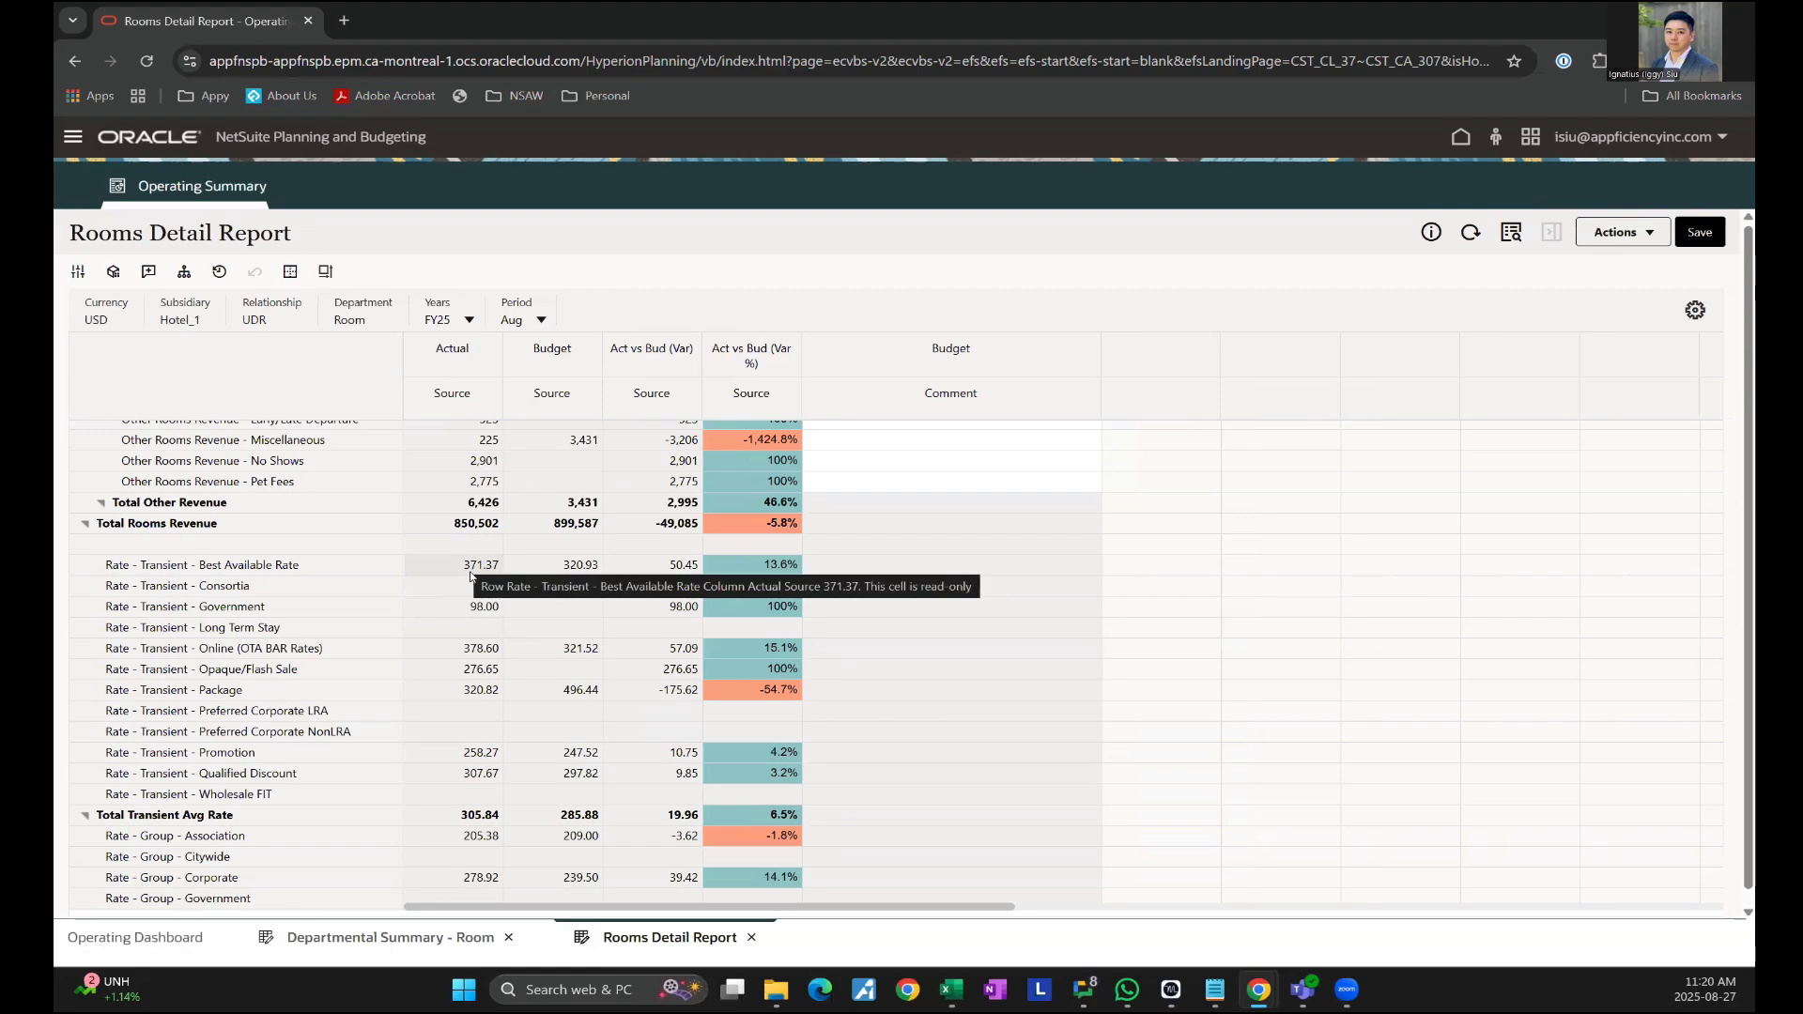
{"action": "scroll", "coordinate": [470, 573], "scroll_direction": "down", "scroll_amount": 5}
{"action": "scroll", "coordinate": [474, 578], "scroll_direction": "up", "scroll_amount": 15}
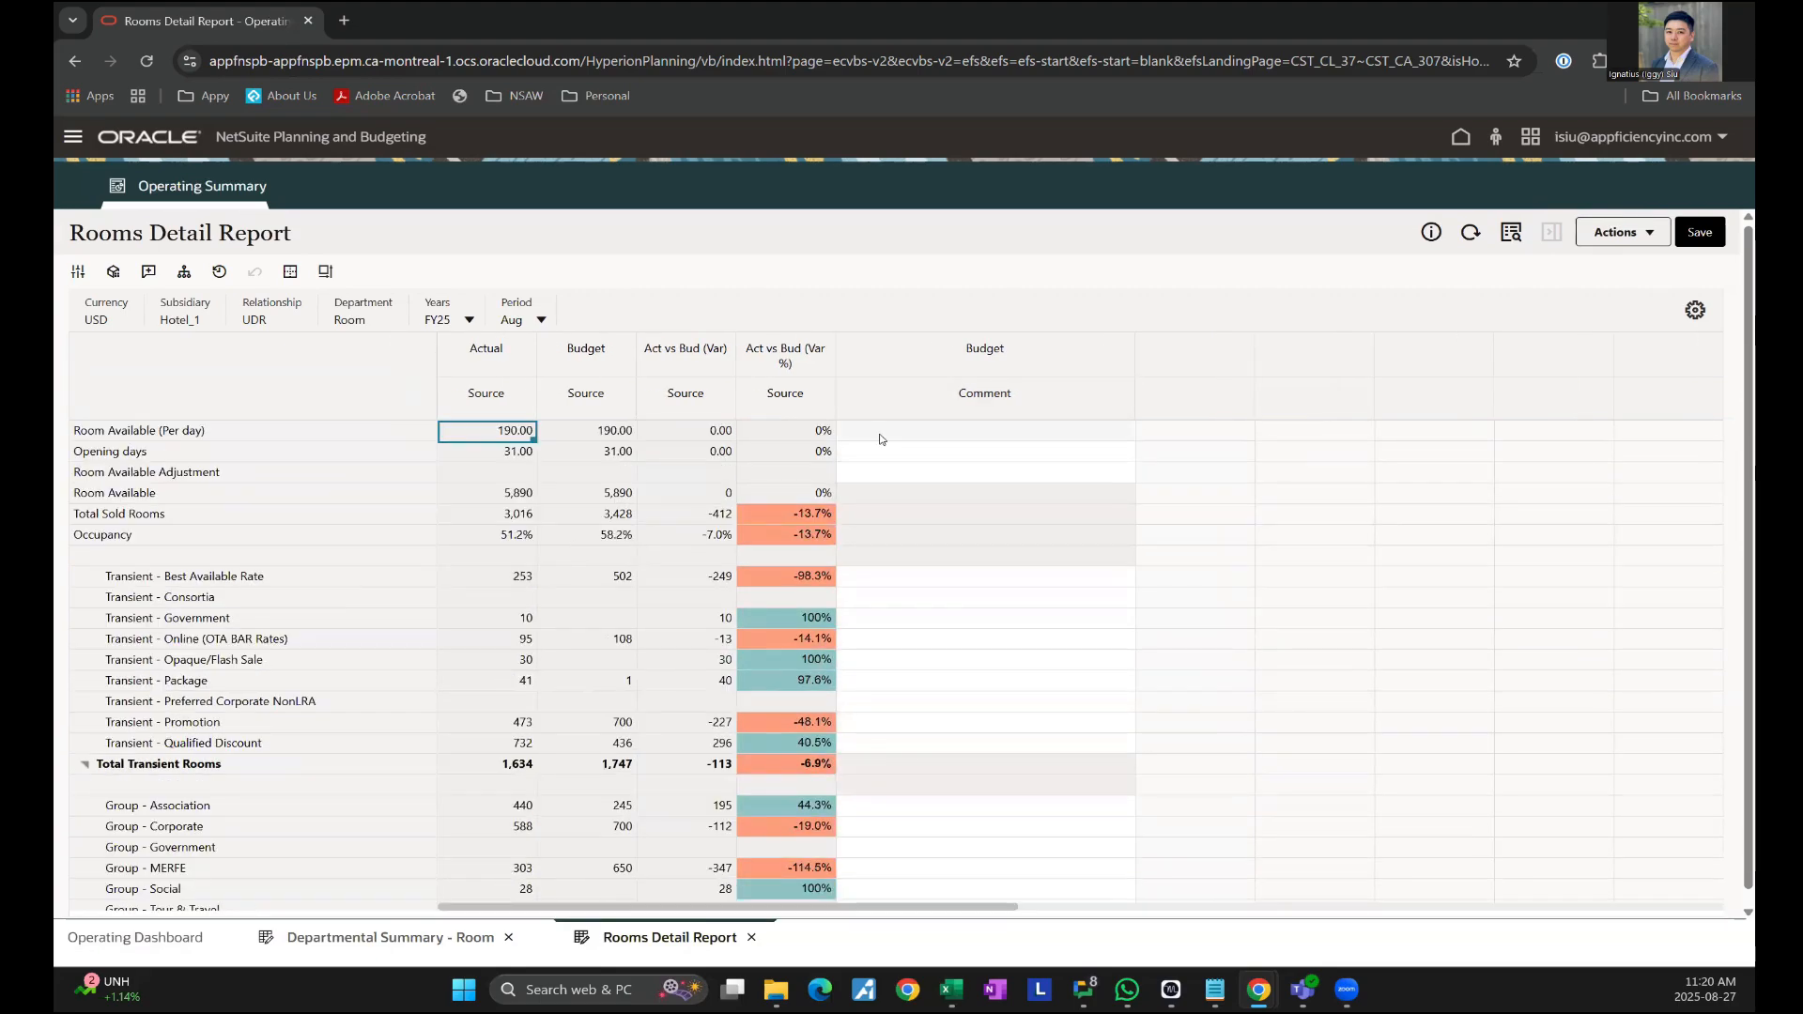
- Add the budget comment "TEST" to the Room Available (Per day) row and save the report data
{"action": "left_click", "coordinate": [945, 435]}
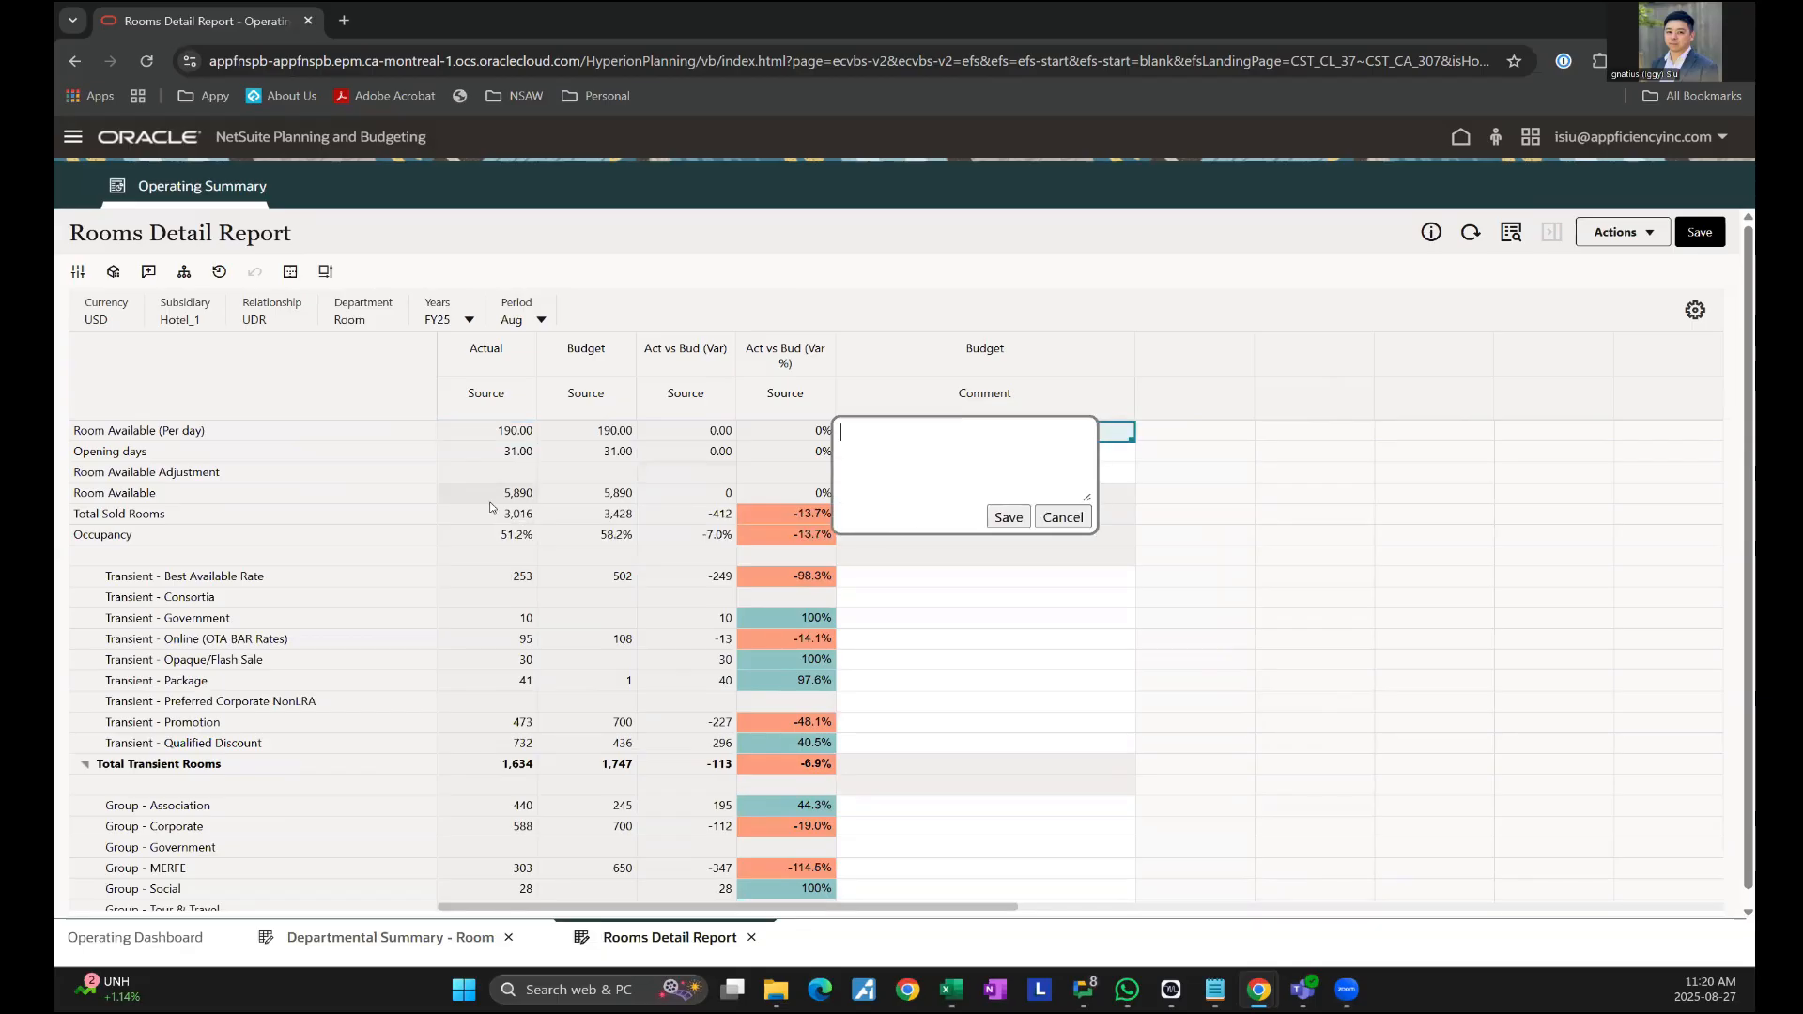
{"action": "left_click", "coordinate": [1007, 516]}
{"action": "left_click", "coordinate": [1473, 474]}
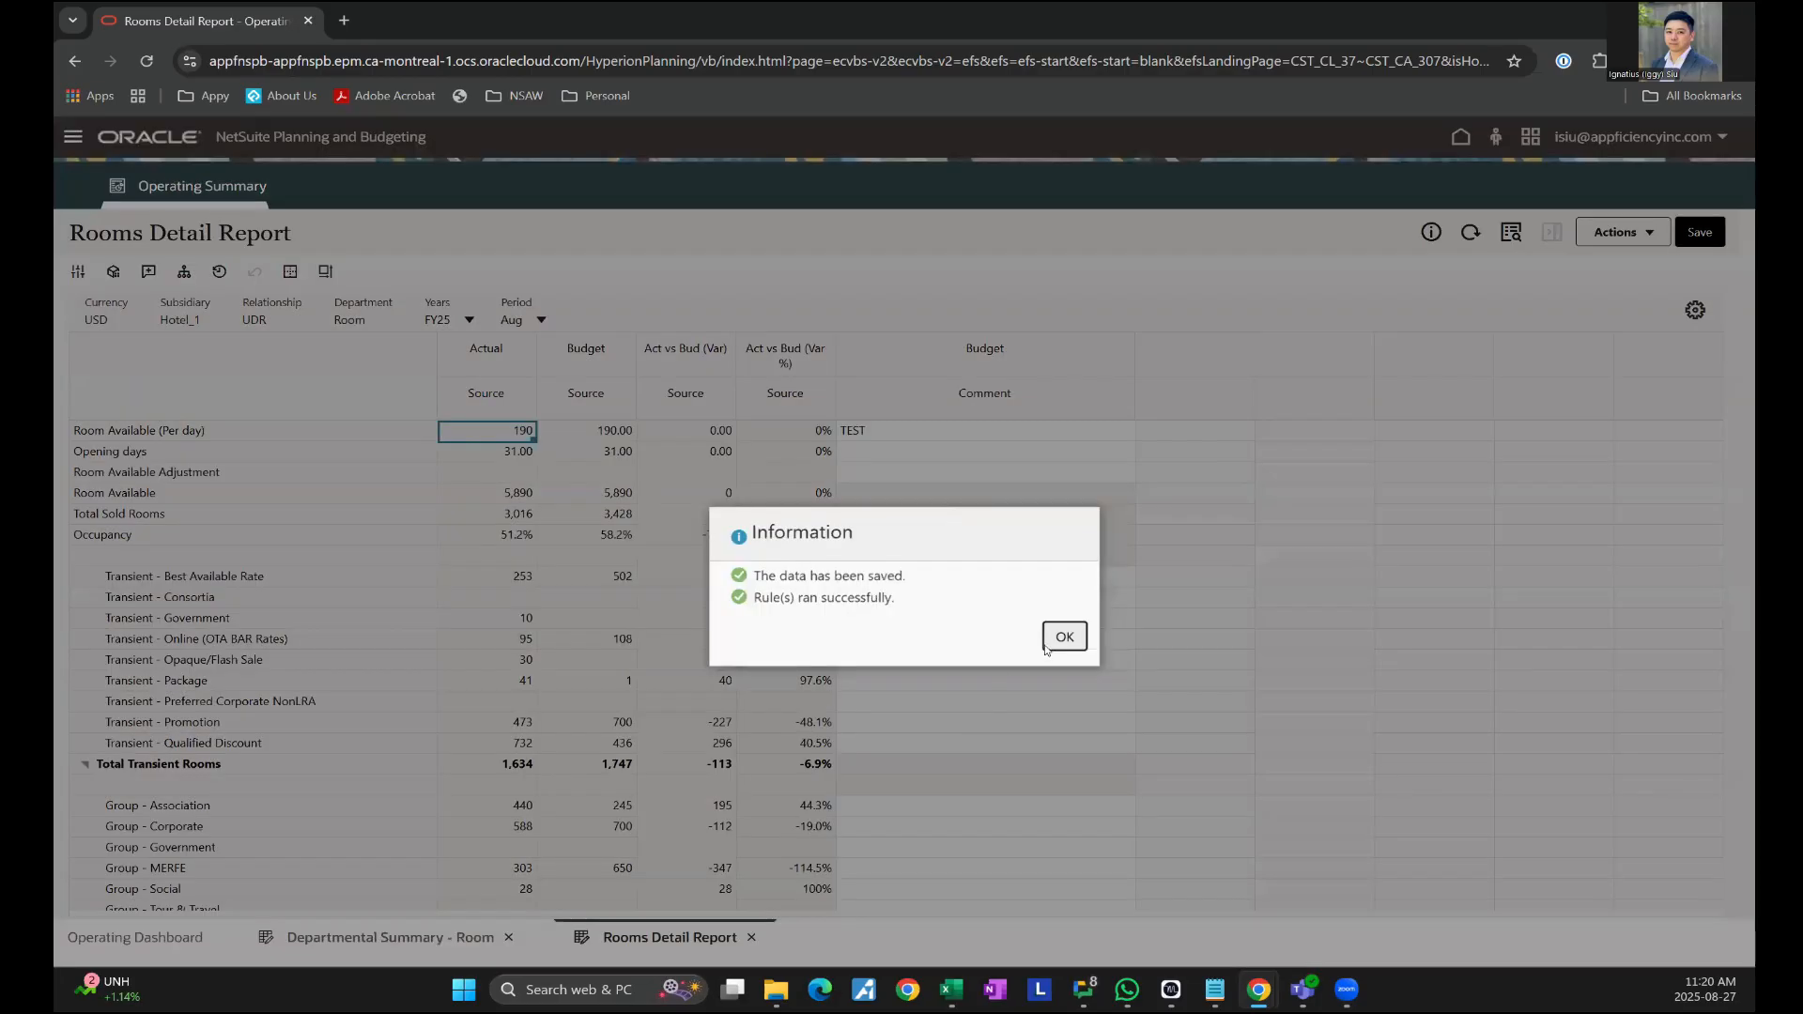
{"action": "left_click", "coordinate": [1064, 637]}
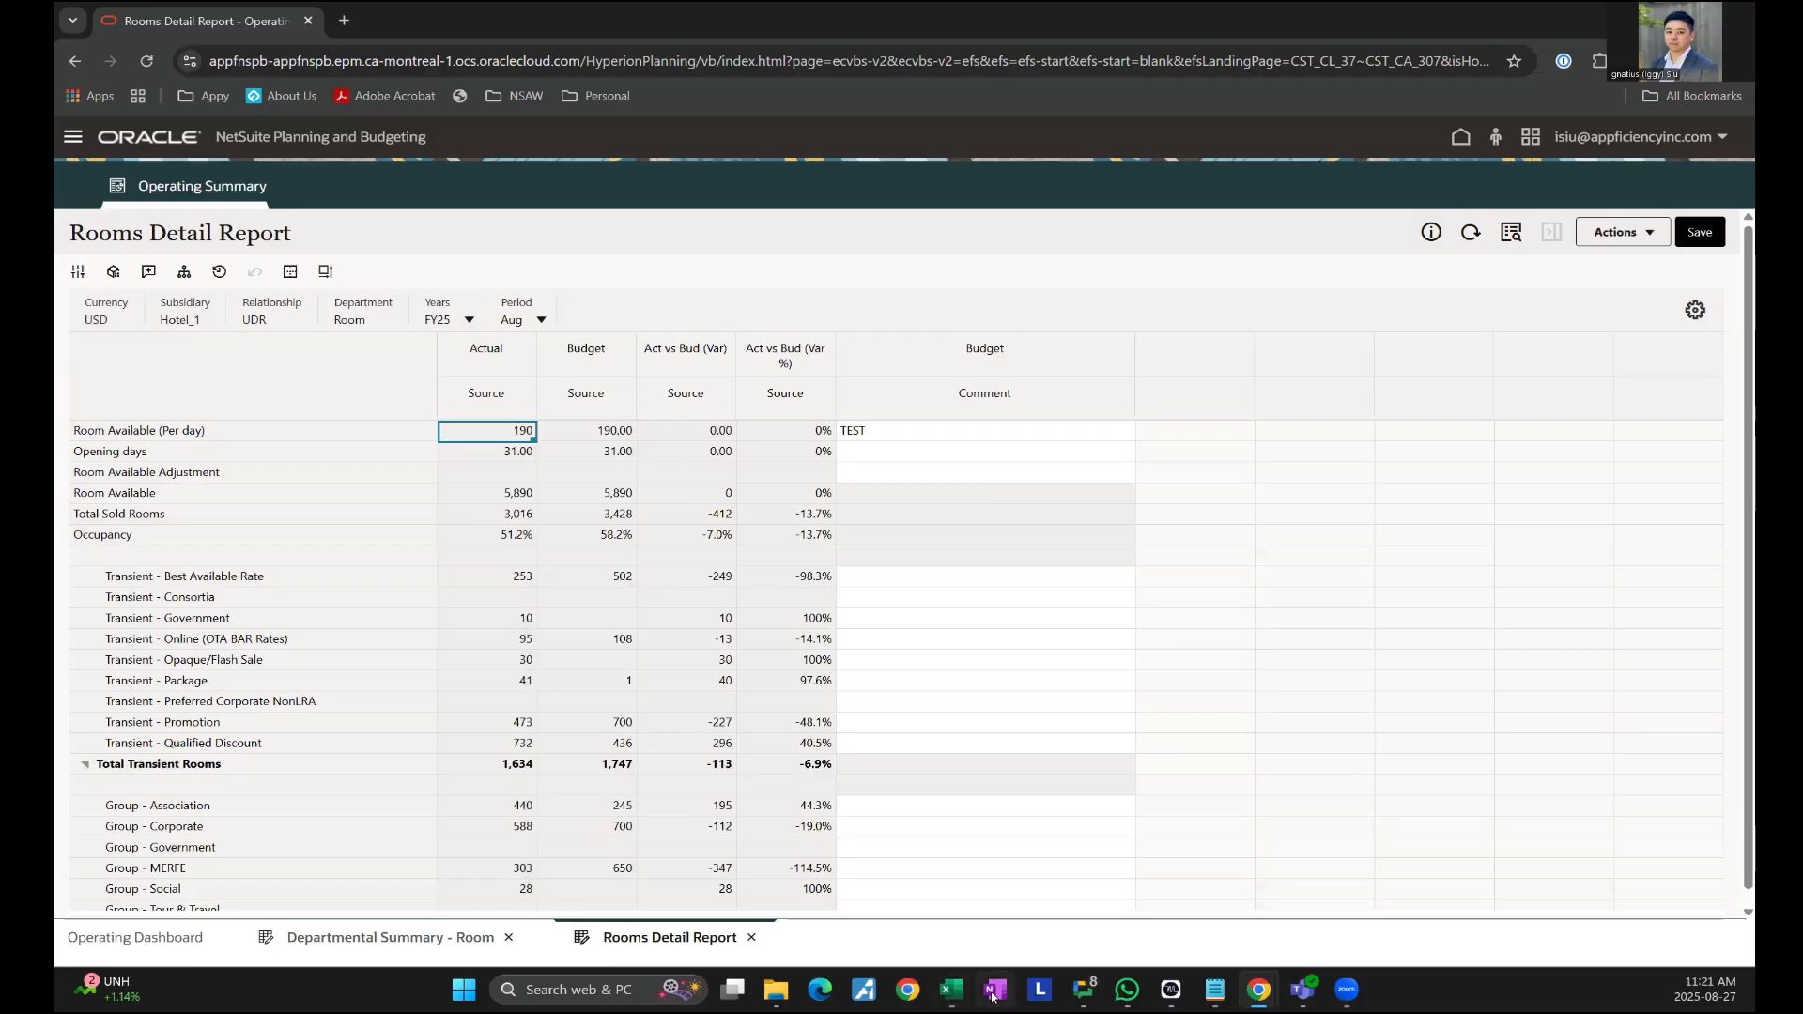
- Switch to Excel and open the Rooms Detail Report from the Budget departmental reports for Rooms, reviewing its rows through the revenue section
{"action": "left_click", "coordinate": [950, 991]}
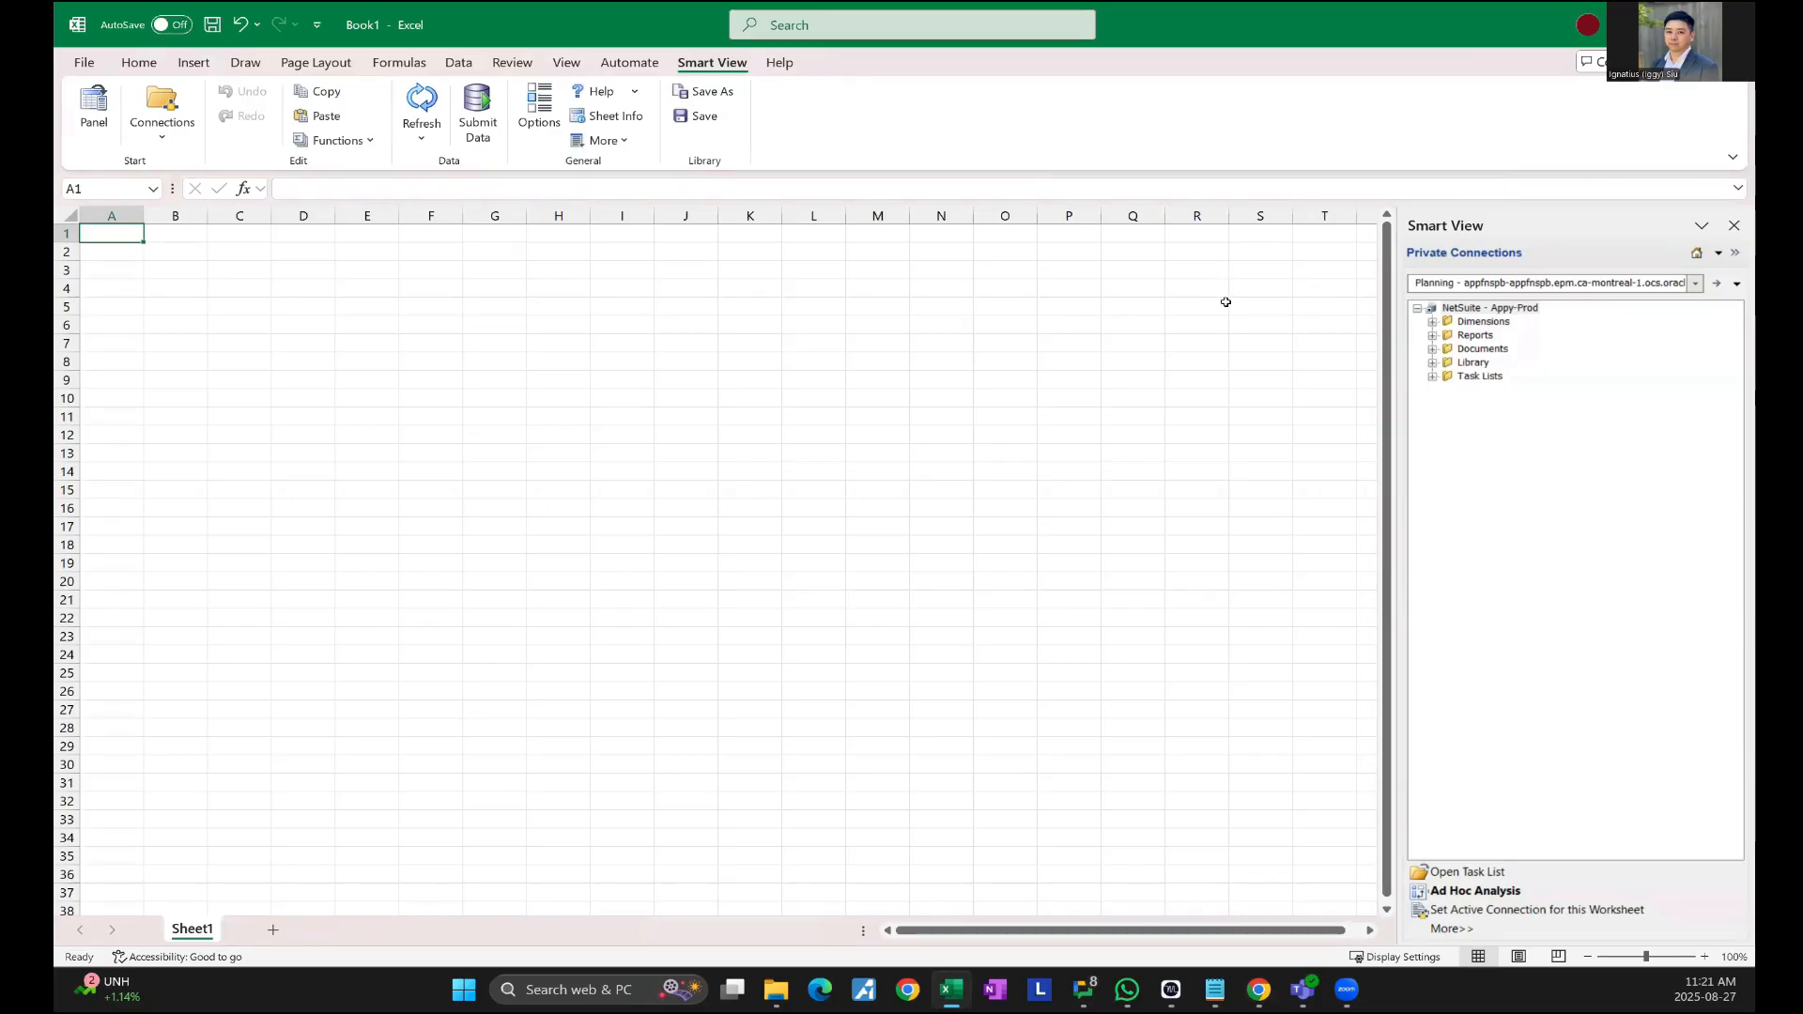
{"action": "left_click", "coordinate": [1432, 363]}
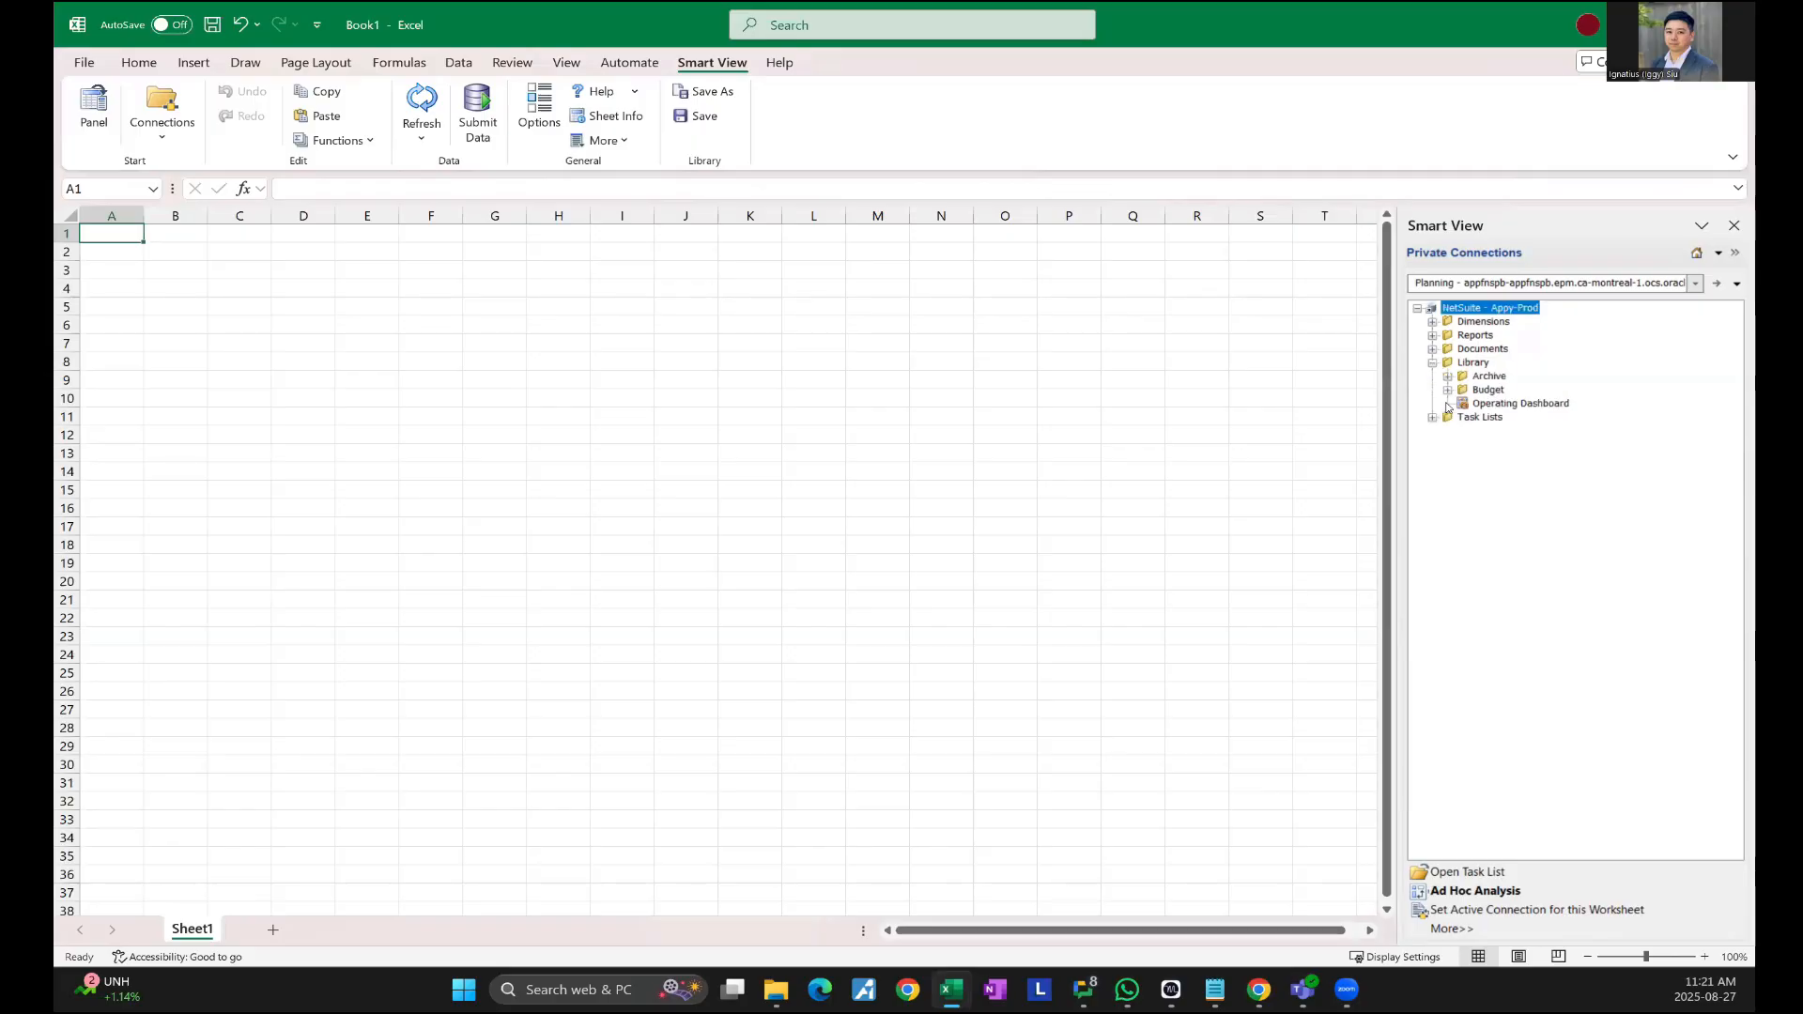
{"action": "left_click", "coordinate": [1448, 390]}
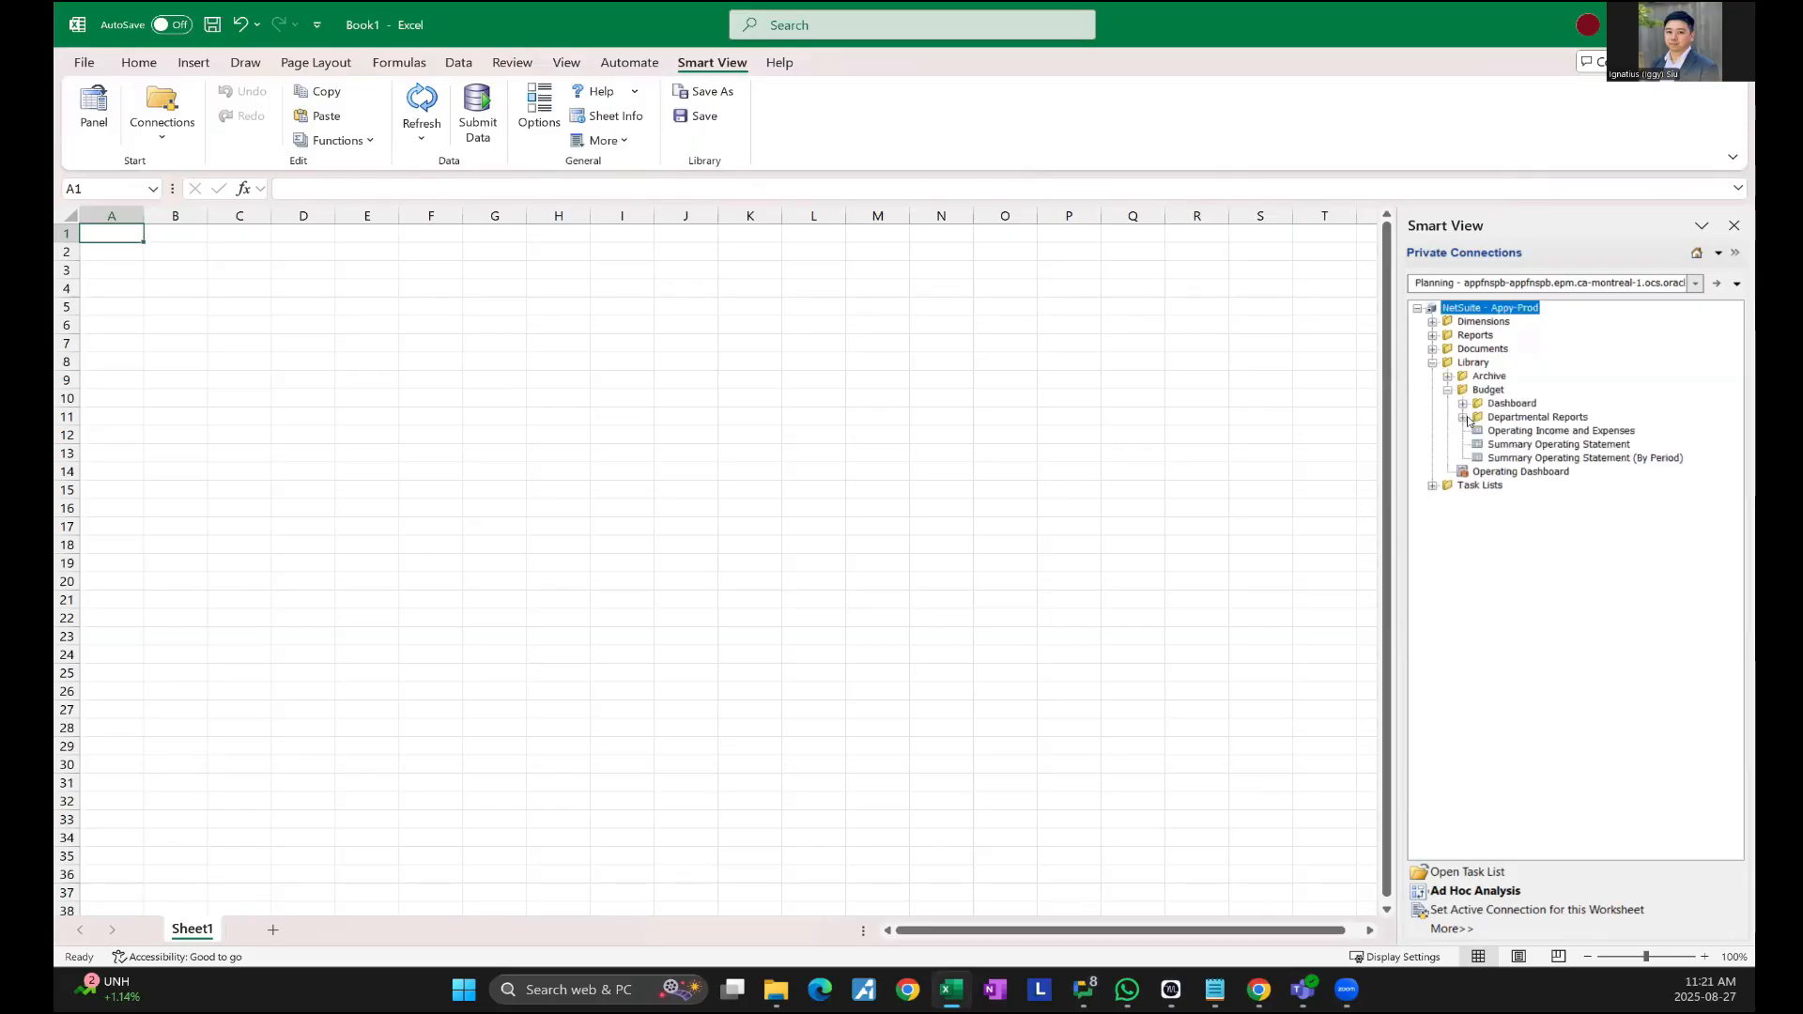
{"action": "left_click", "coordinate": [1463, 418]}
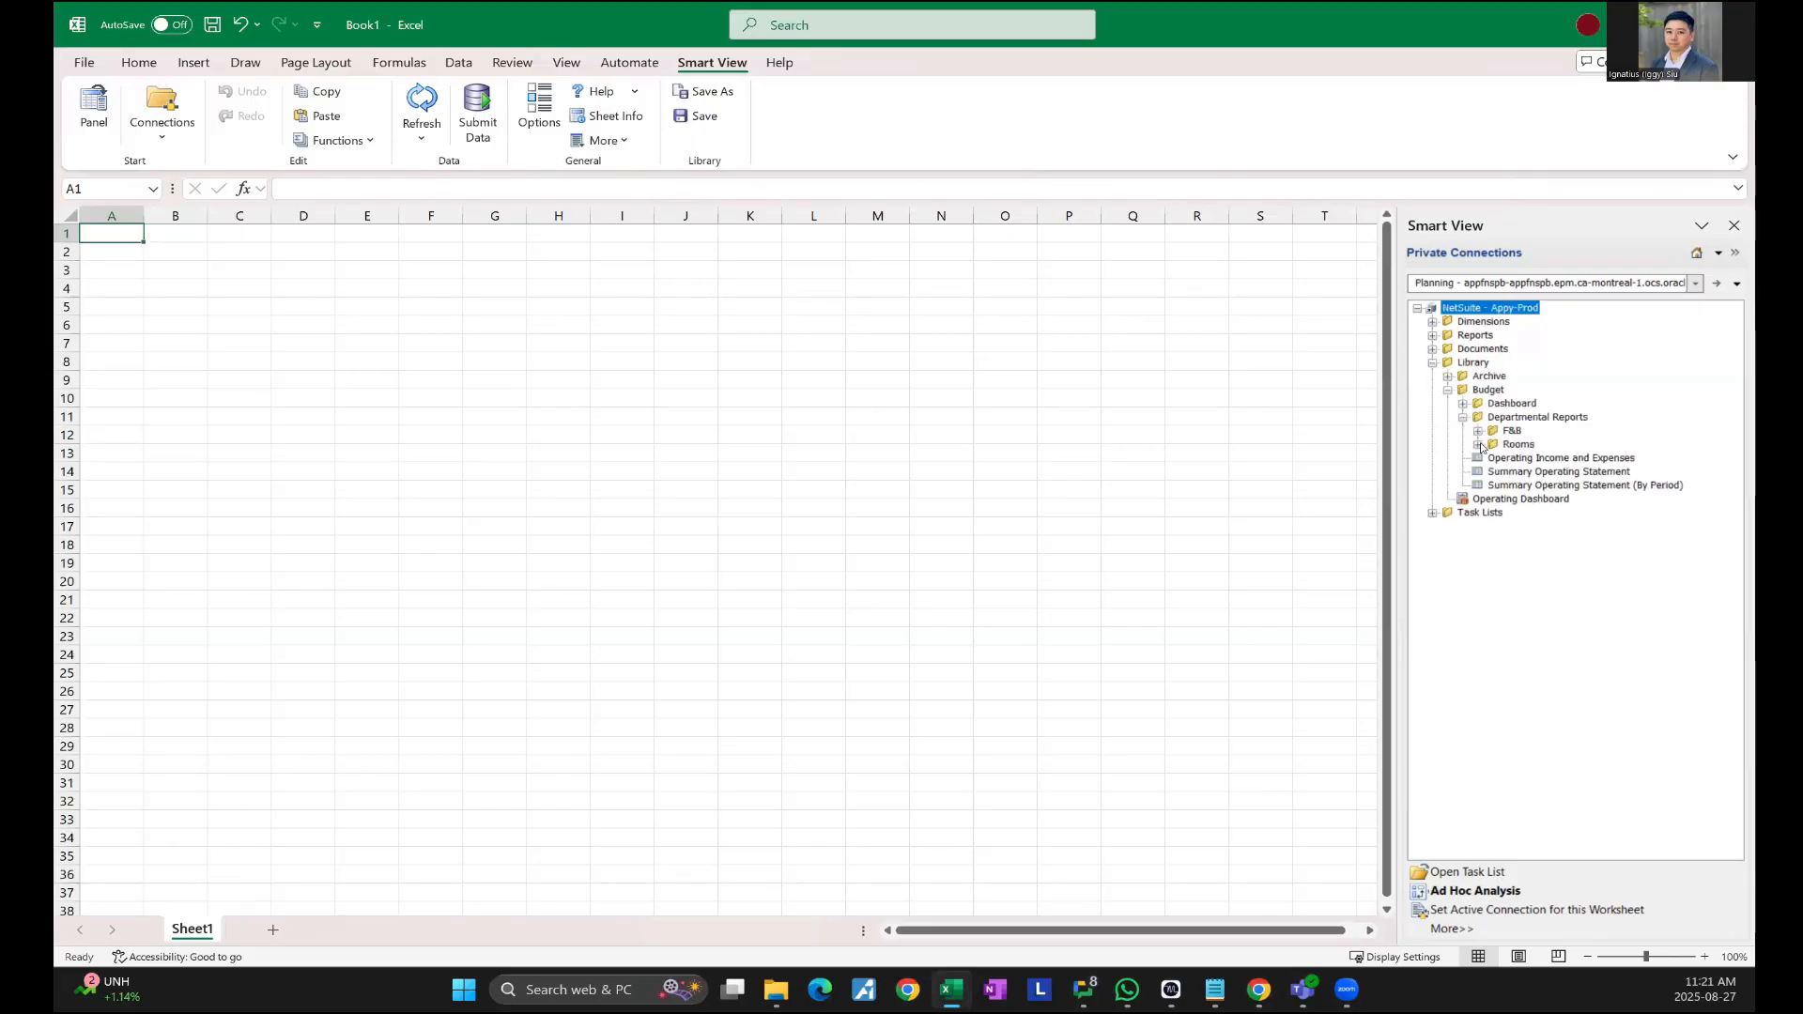
{"action": "left_click", "coordinate": [1479, 445]}
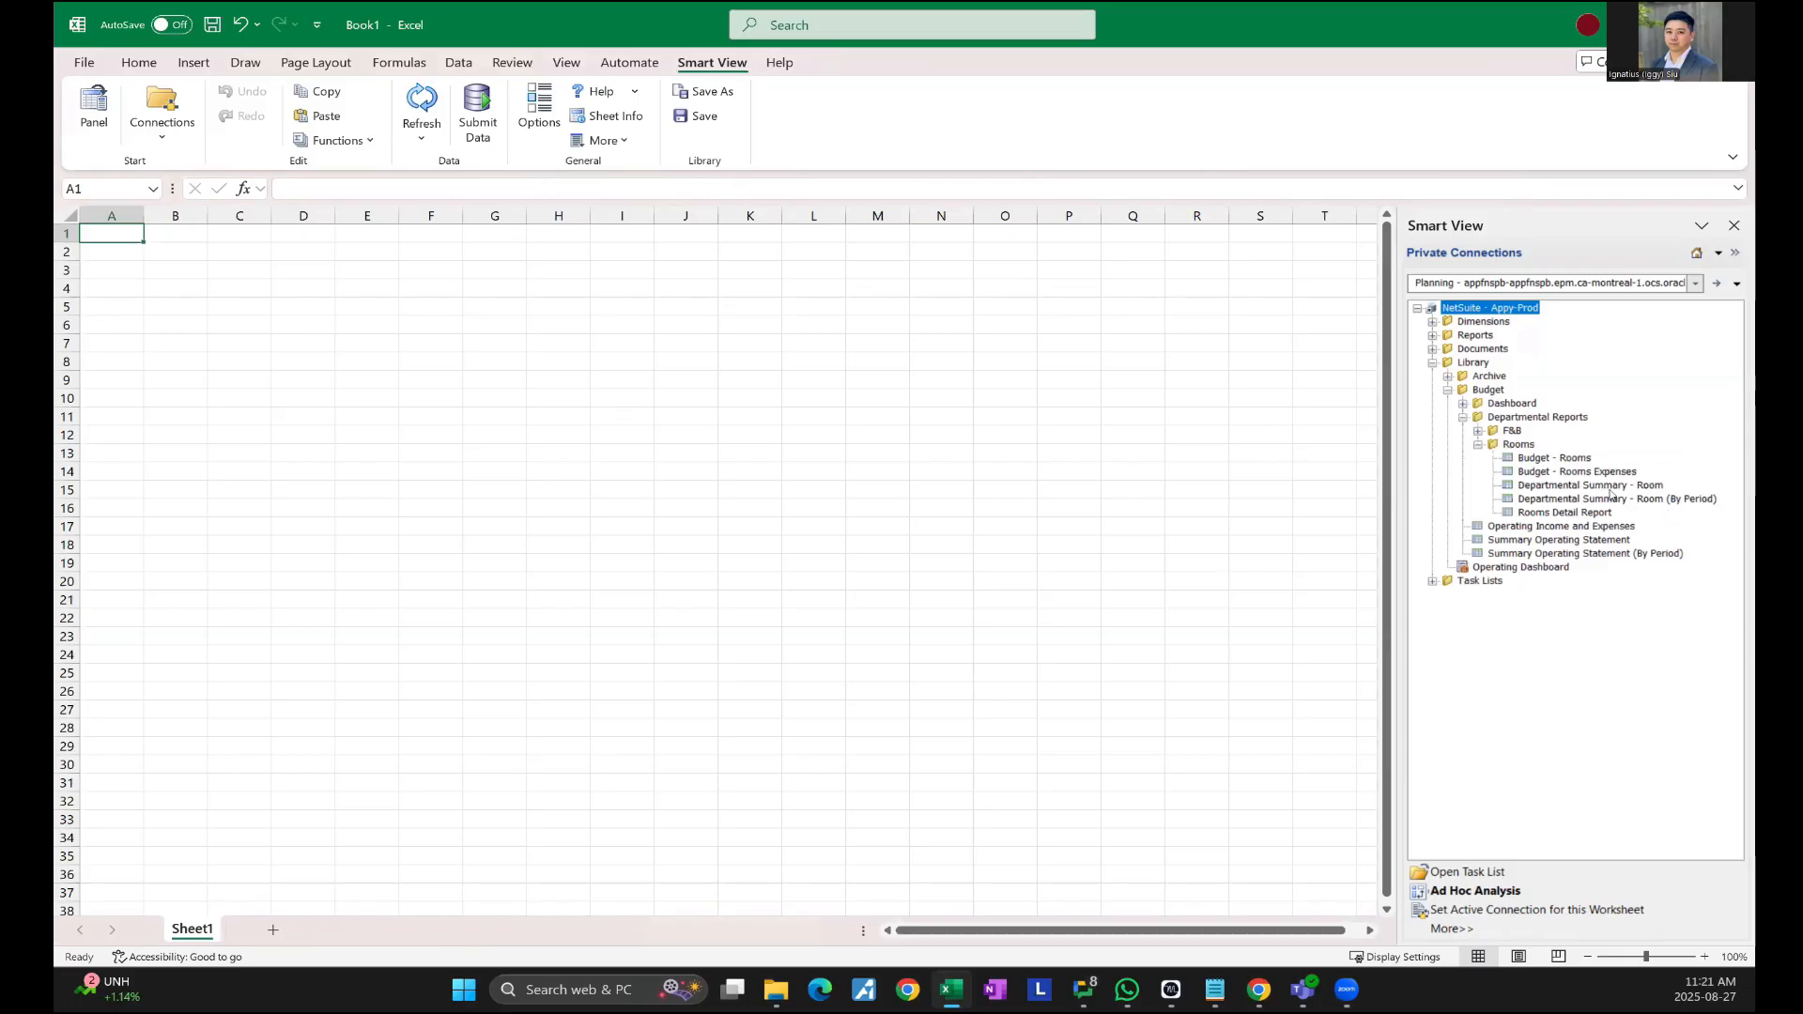
{"action": "double_click", "coordinate": [1567, 515]}
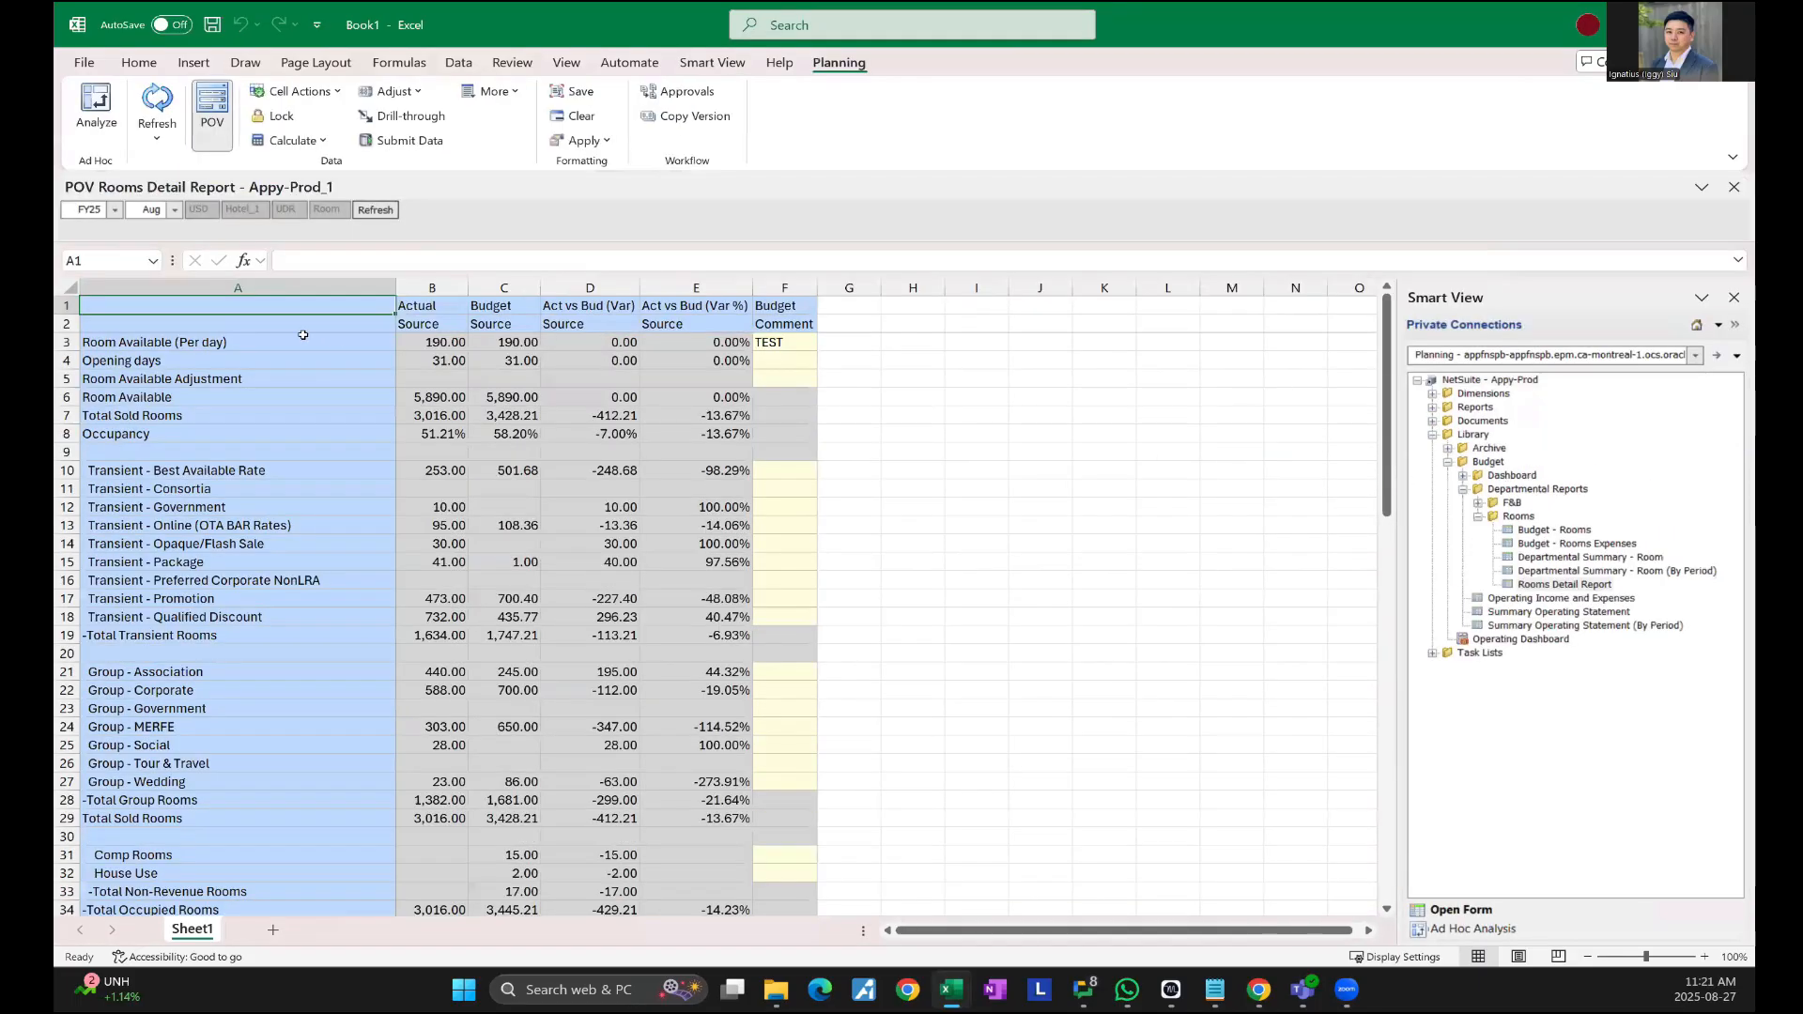
{"action": "scroll", "coordinate": [651, 526], "scroll_direction": "down", "scroll_amount": 17}
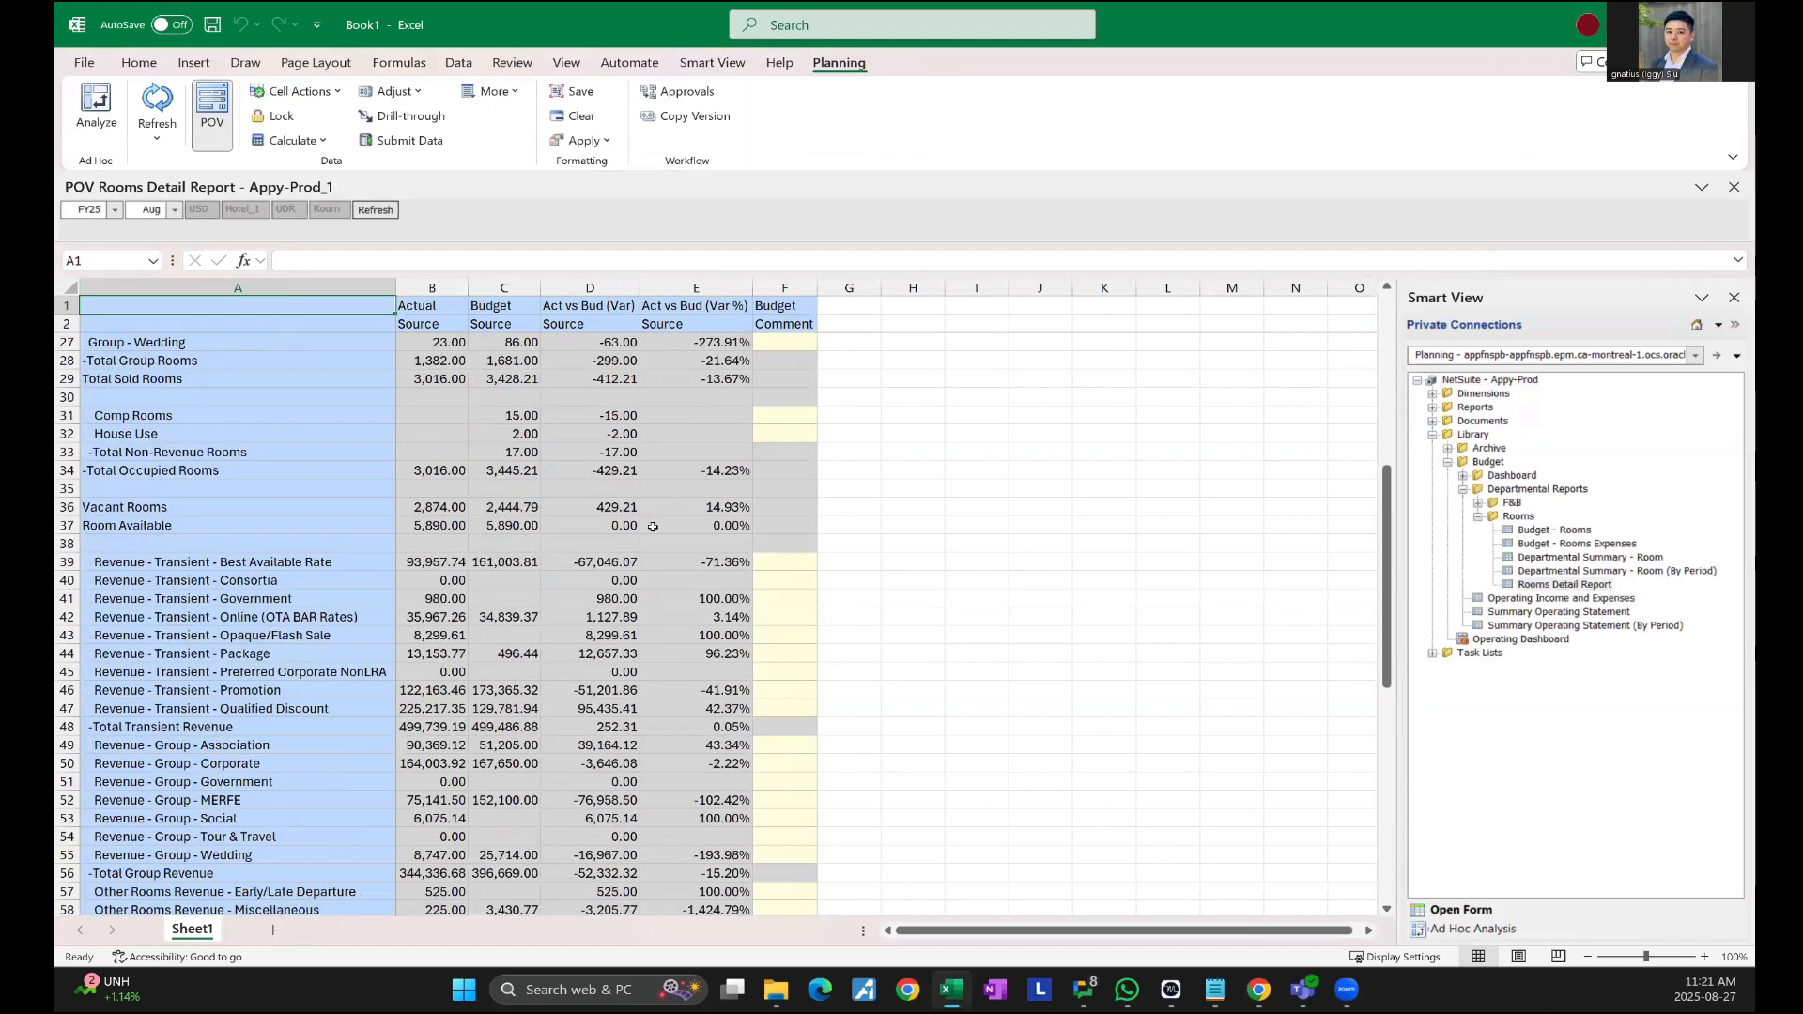
{"action": "scroll", "coordinate": [820, 451], "scroll_direction": "up", "scroll_amount": 17}
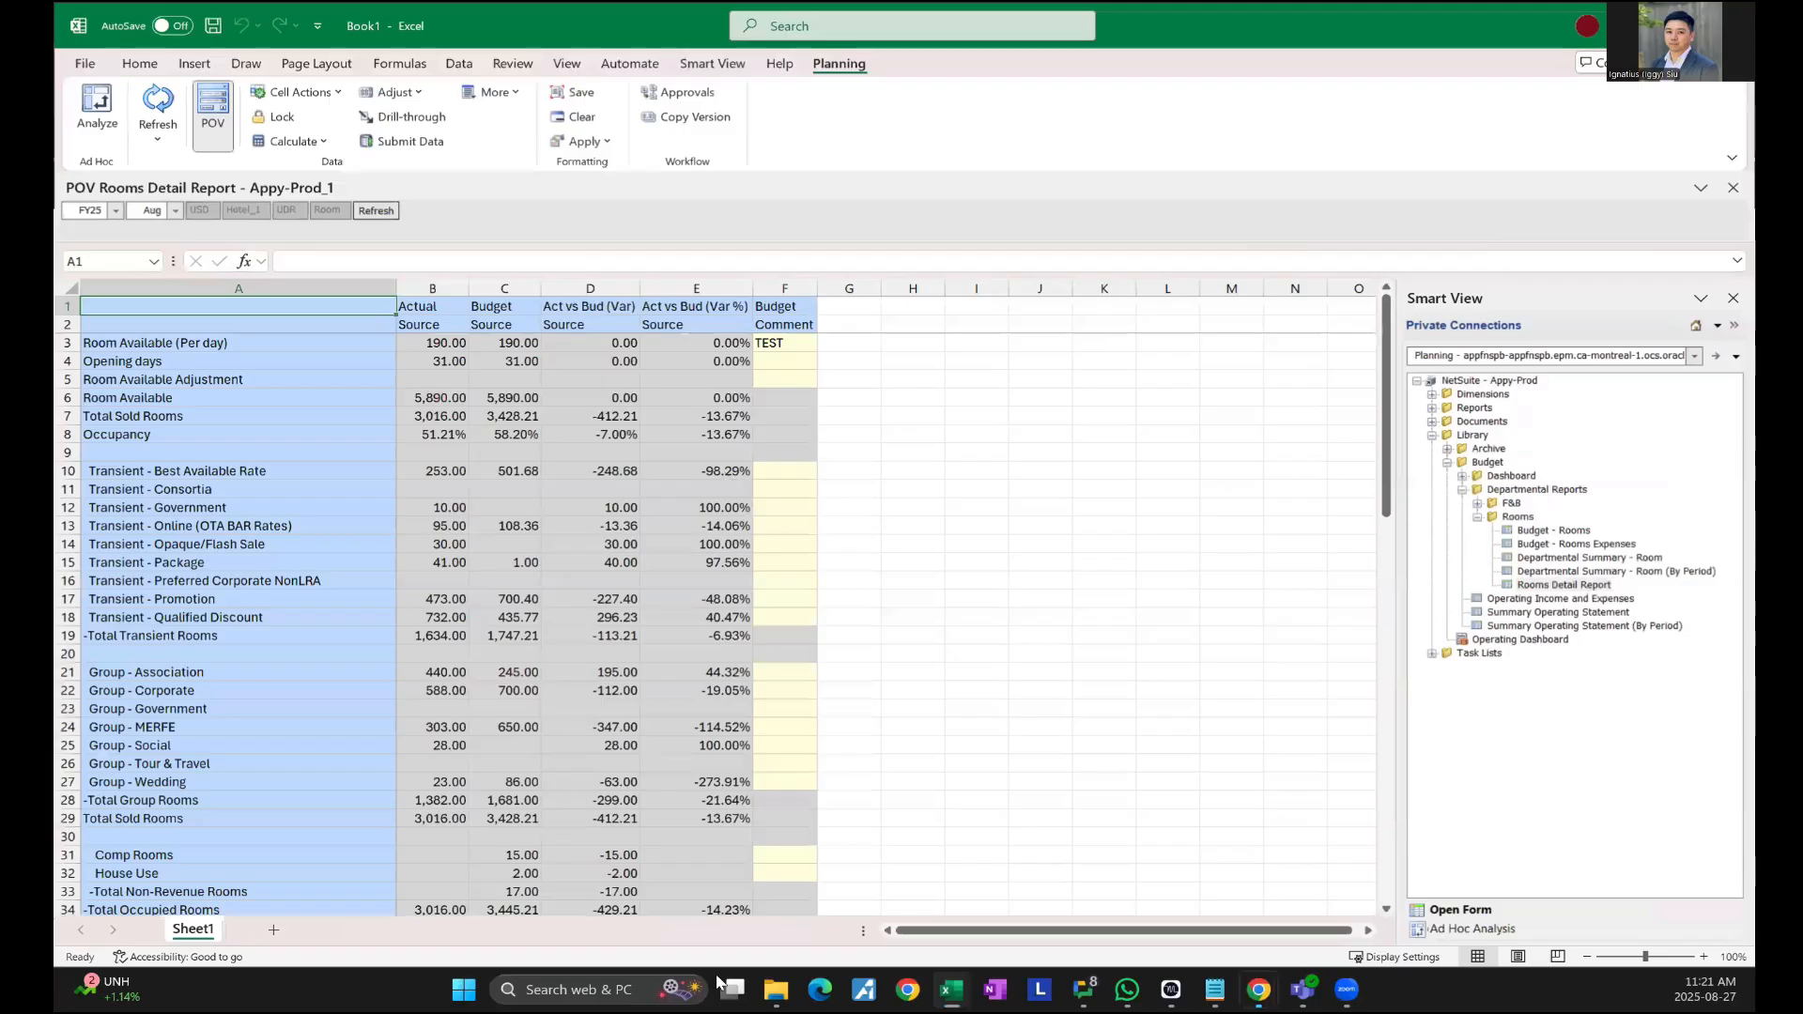
- Switch back to the browser, close the Rooms Detail Report and return to the home page
{"action": "key", "text": "alt+Tab"}
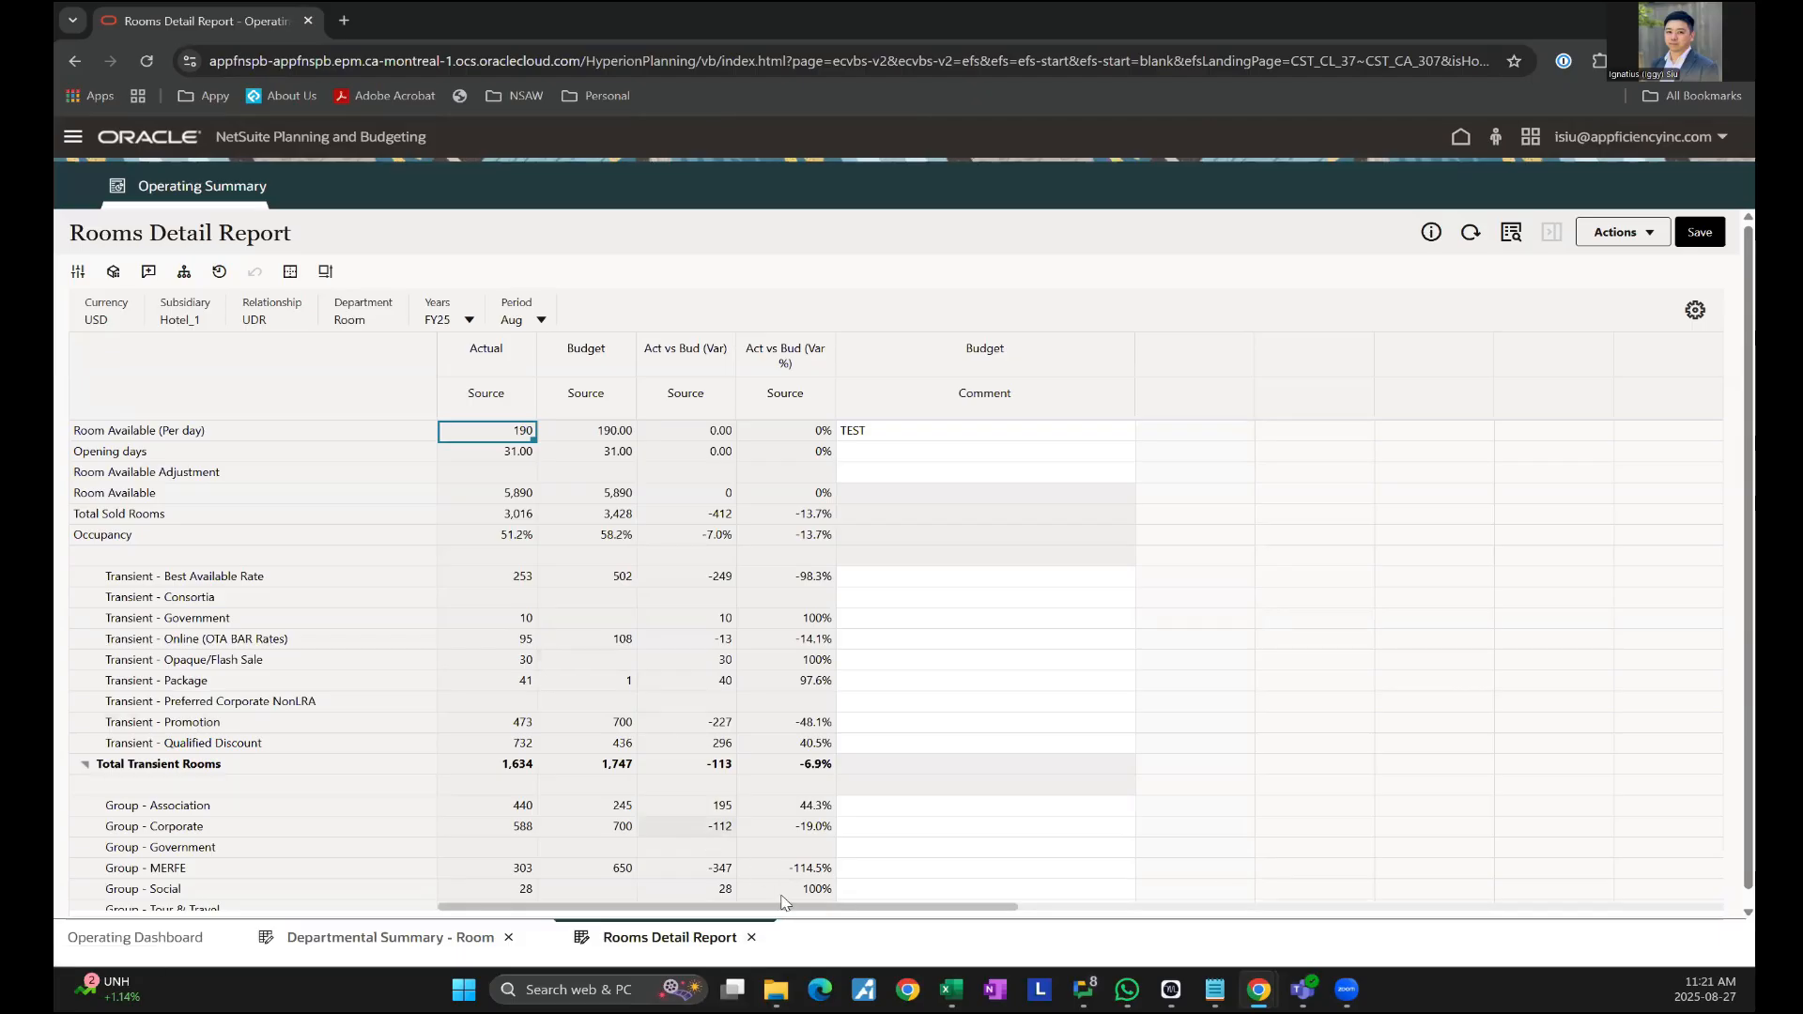
{"action": "left_click", "coordinate": [752, 937]}
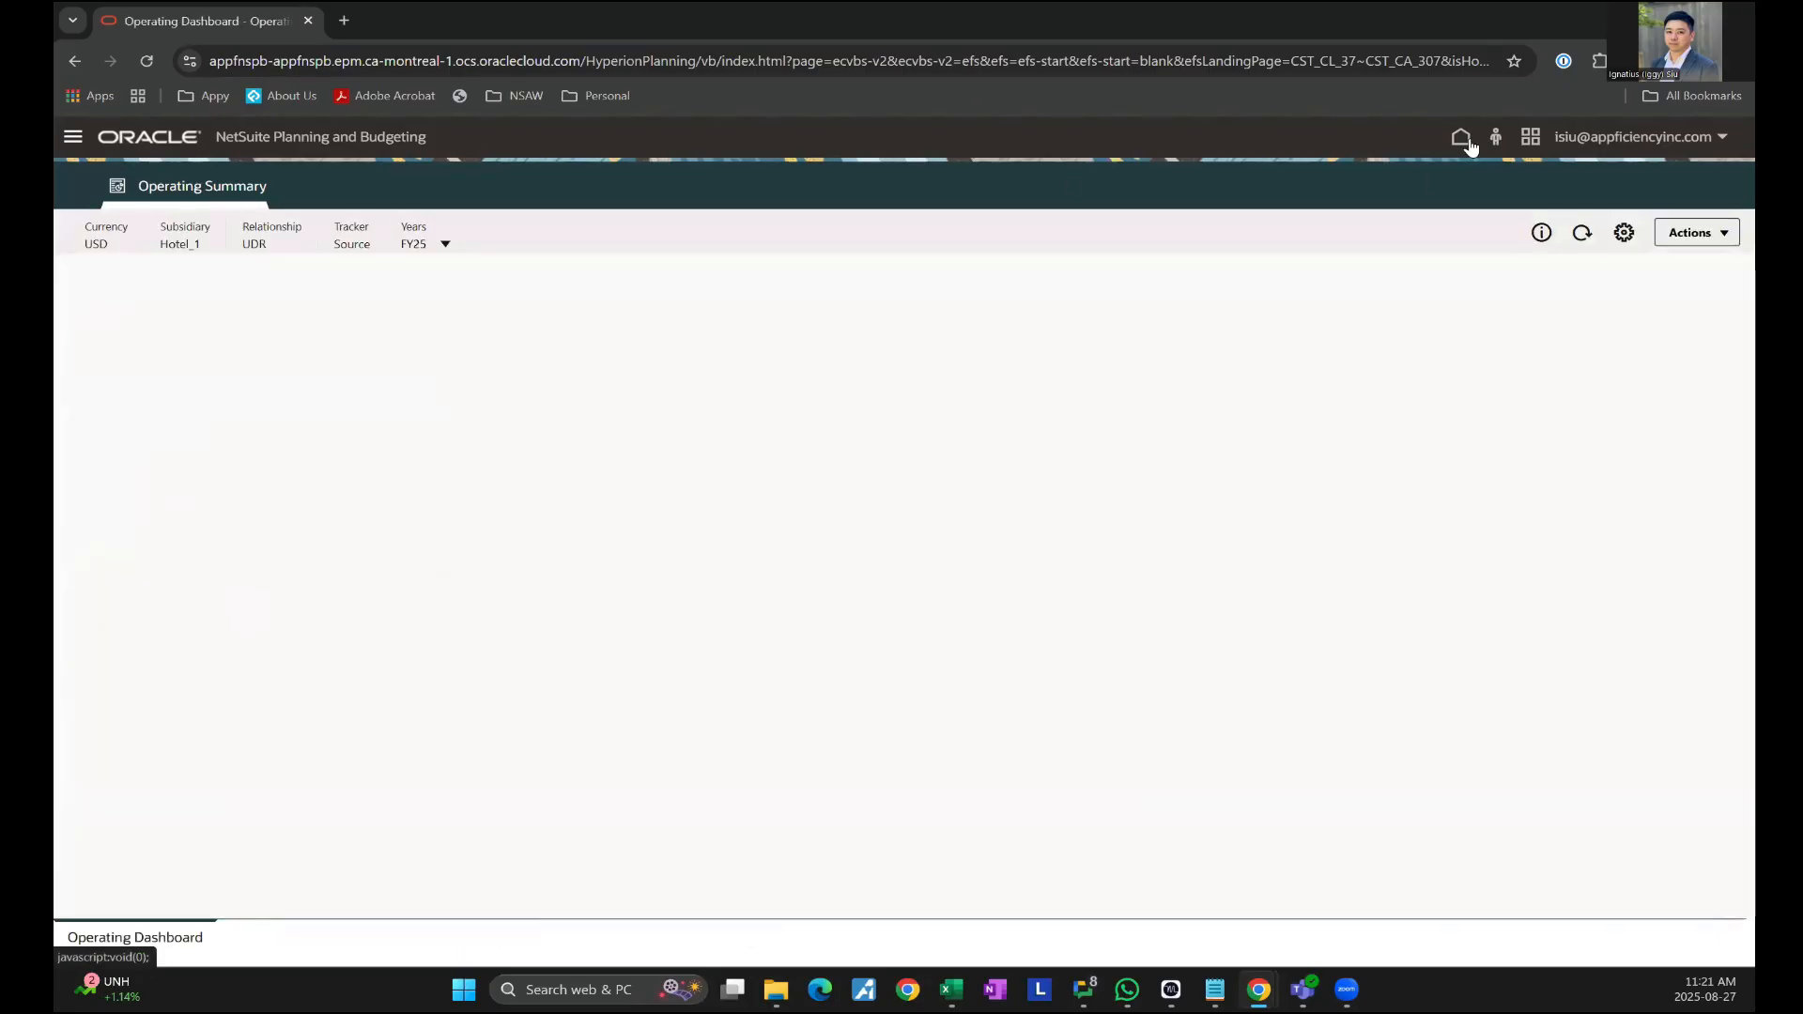
{"action": "left_click", "coordinate": [1461, 136]}
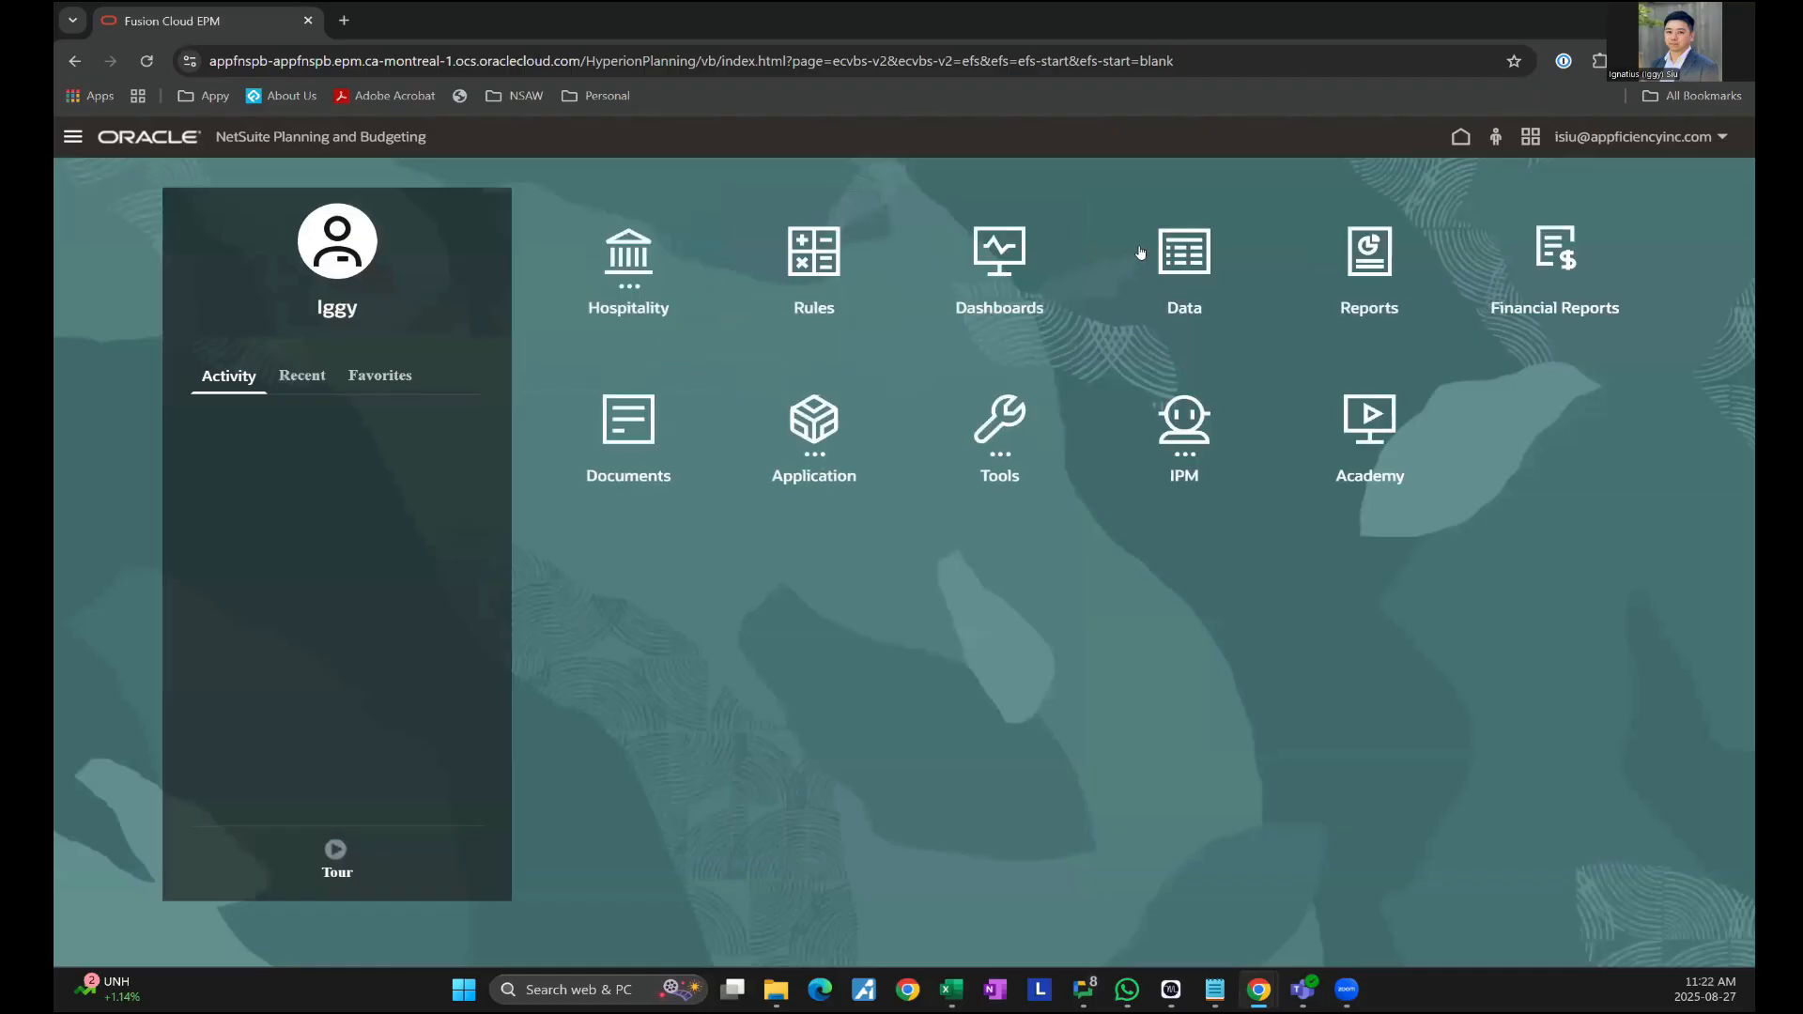
- Open the Budget - Rooms data form from the Rooms folder of the Budget departmental reports
{"action": "left_click", "coordinate": [1168, 263]}
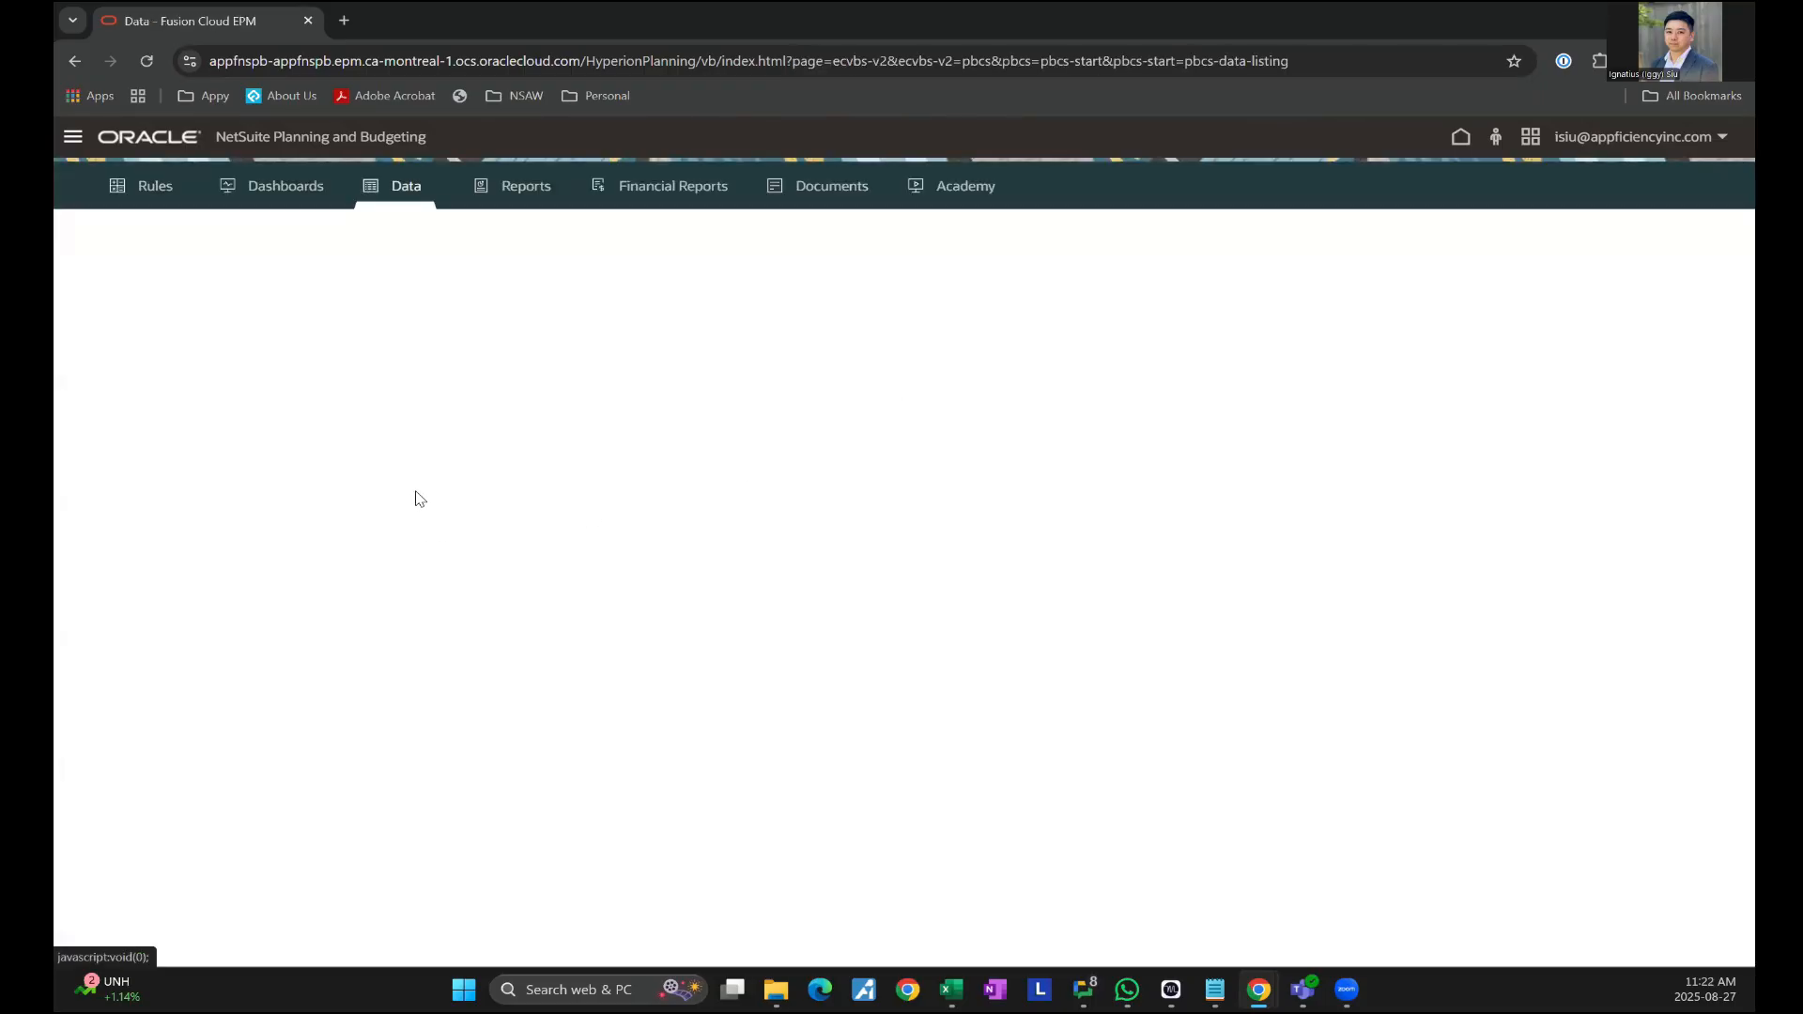
{"action": "left_click", "coordinate": [201, 545]}
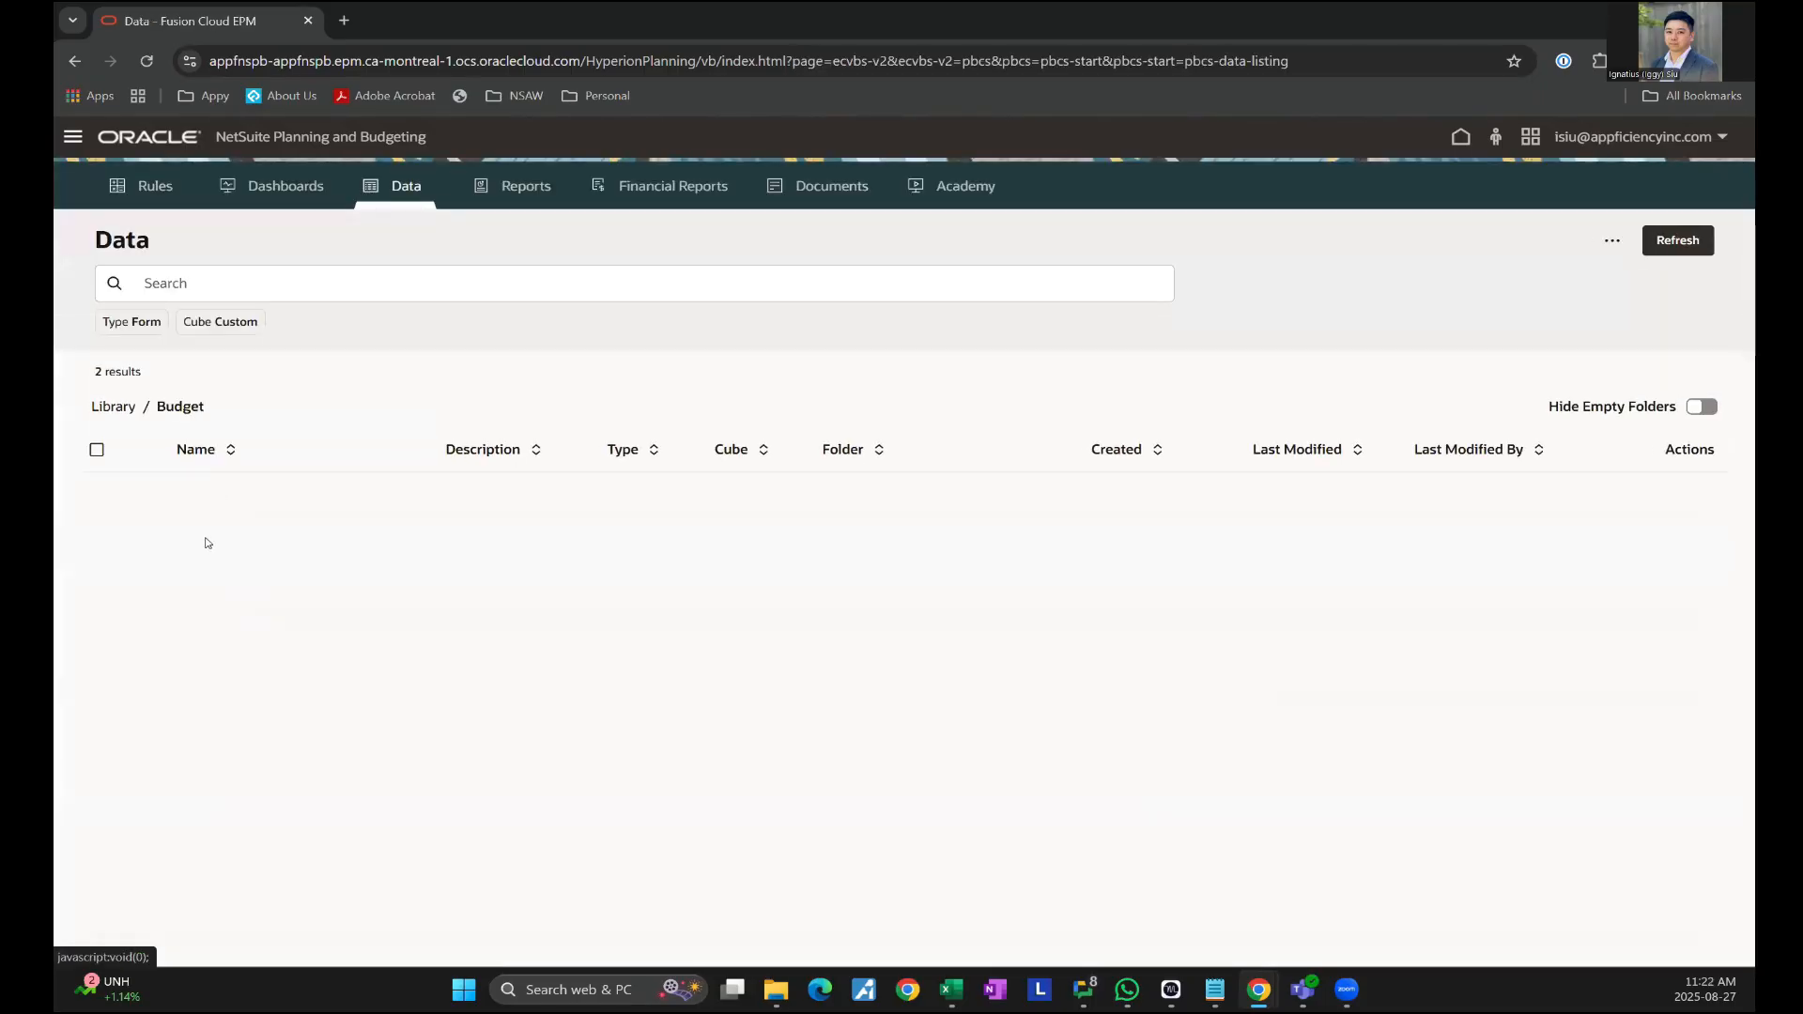
{"action": "left_click", "coordinate": [235, 549]}
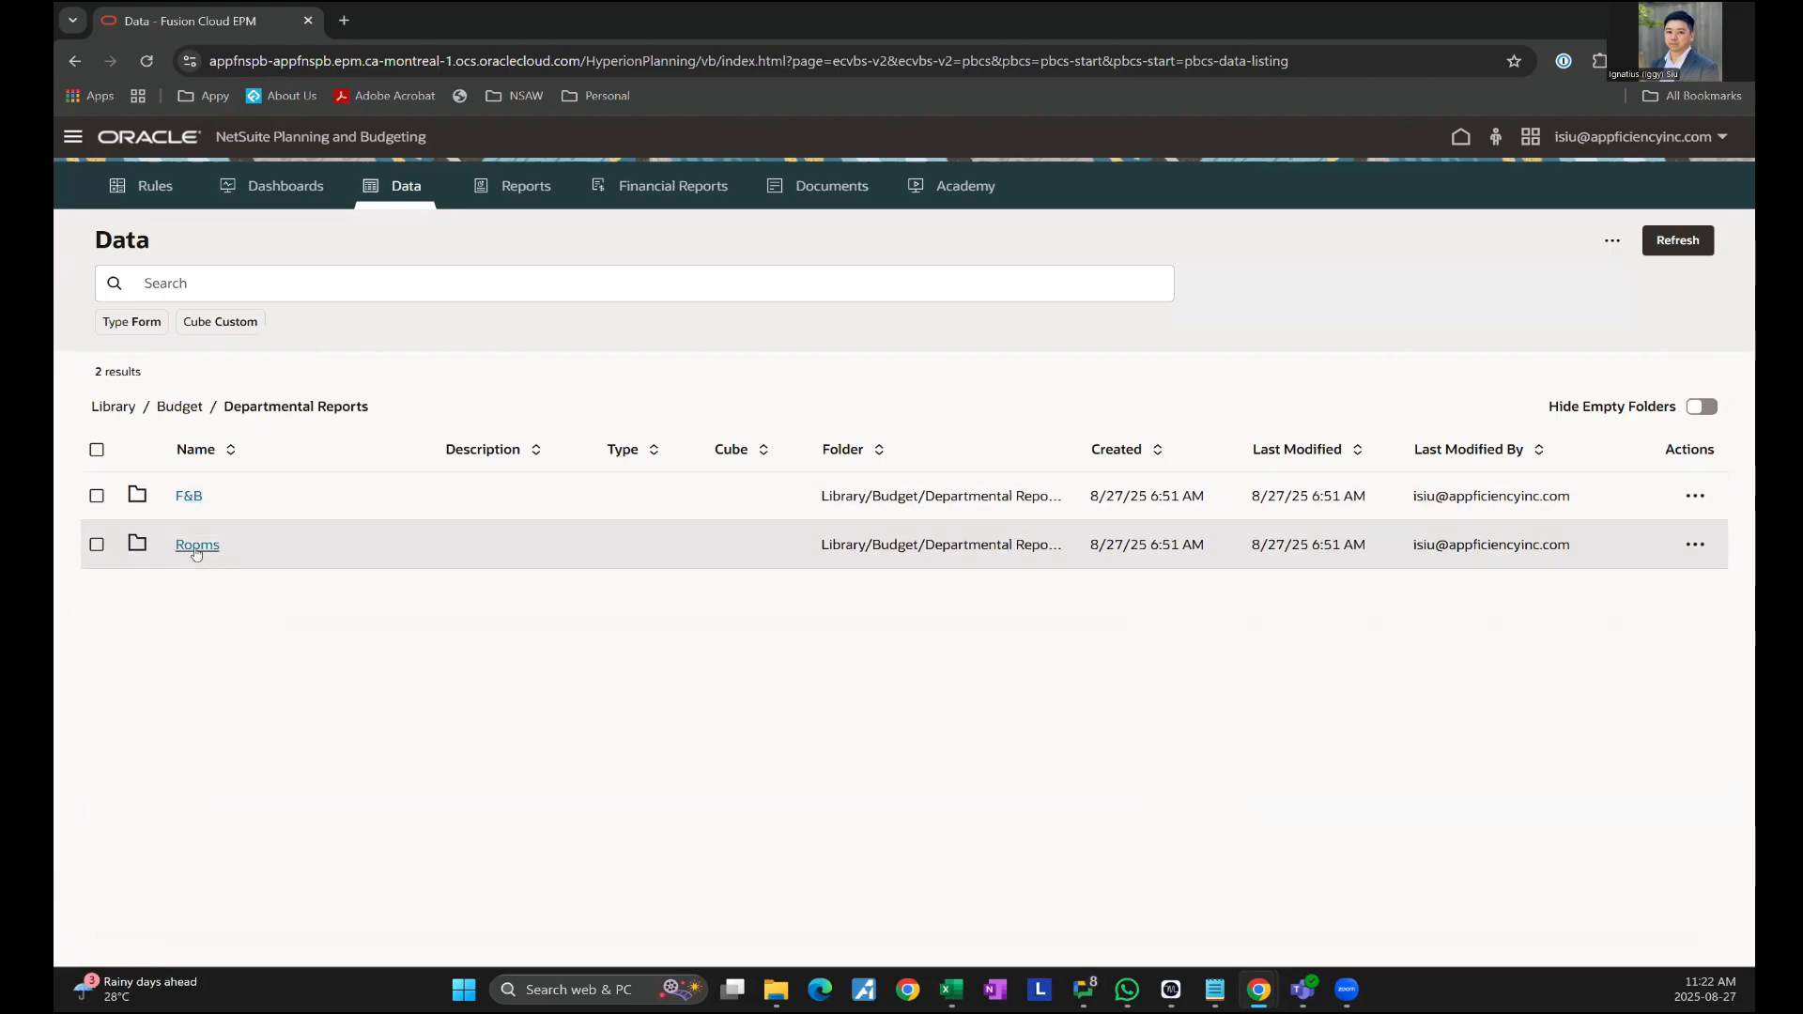
{"action": "left_click", "coordinate": [197, 546]}
{"action": "left_click", "coordinate": [228, 497]}
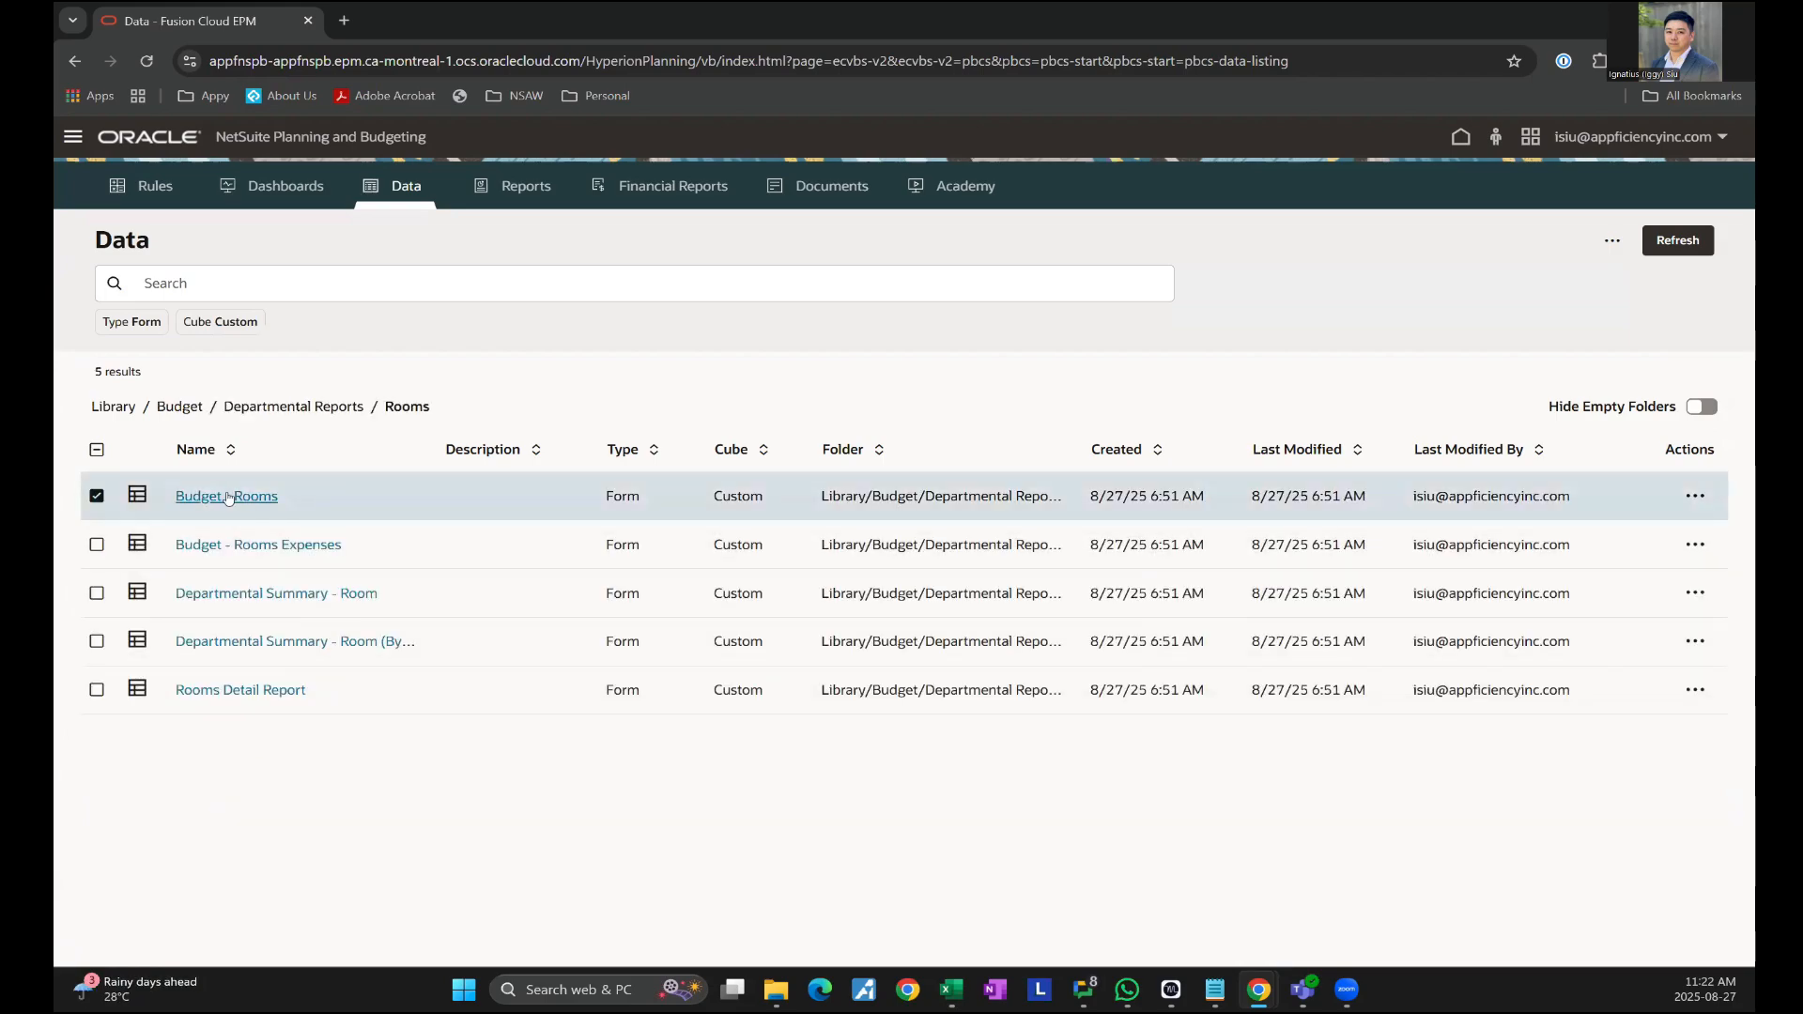
{"action": "left_click", "coordinate": [205, 495]}
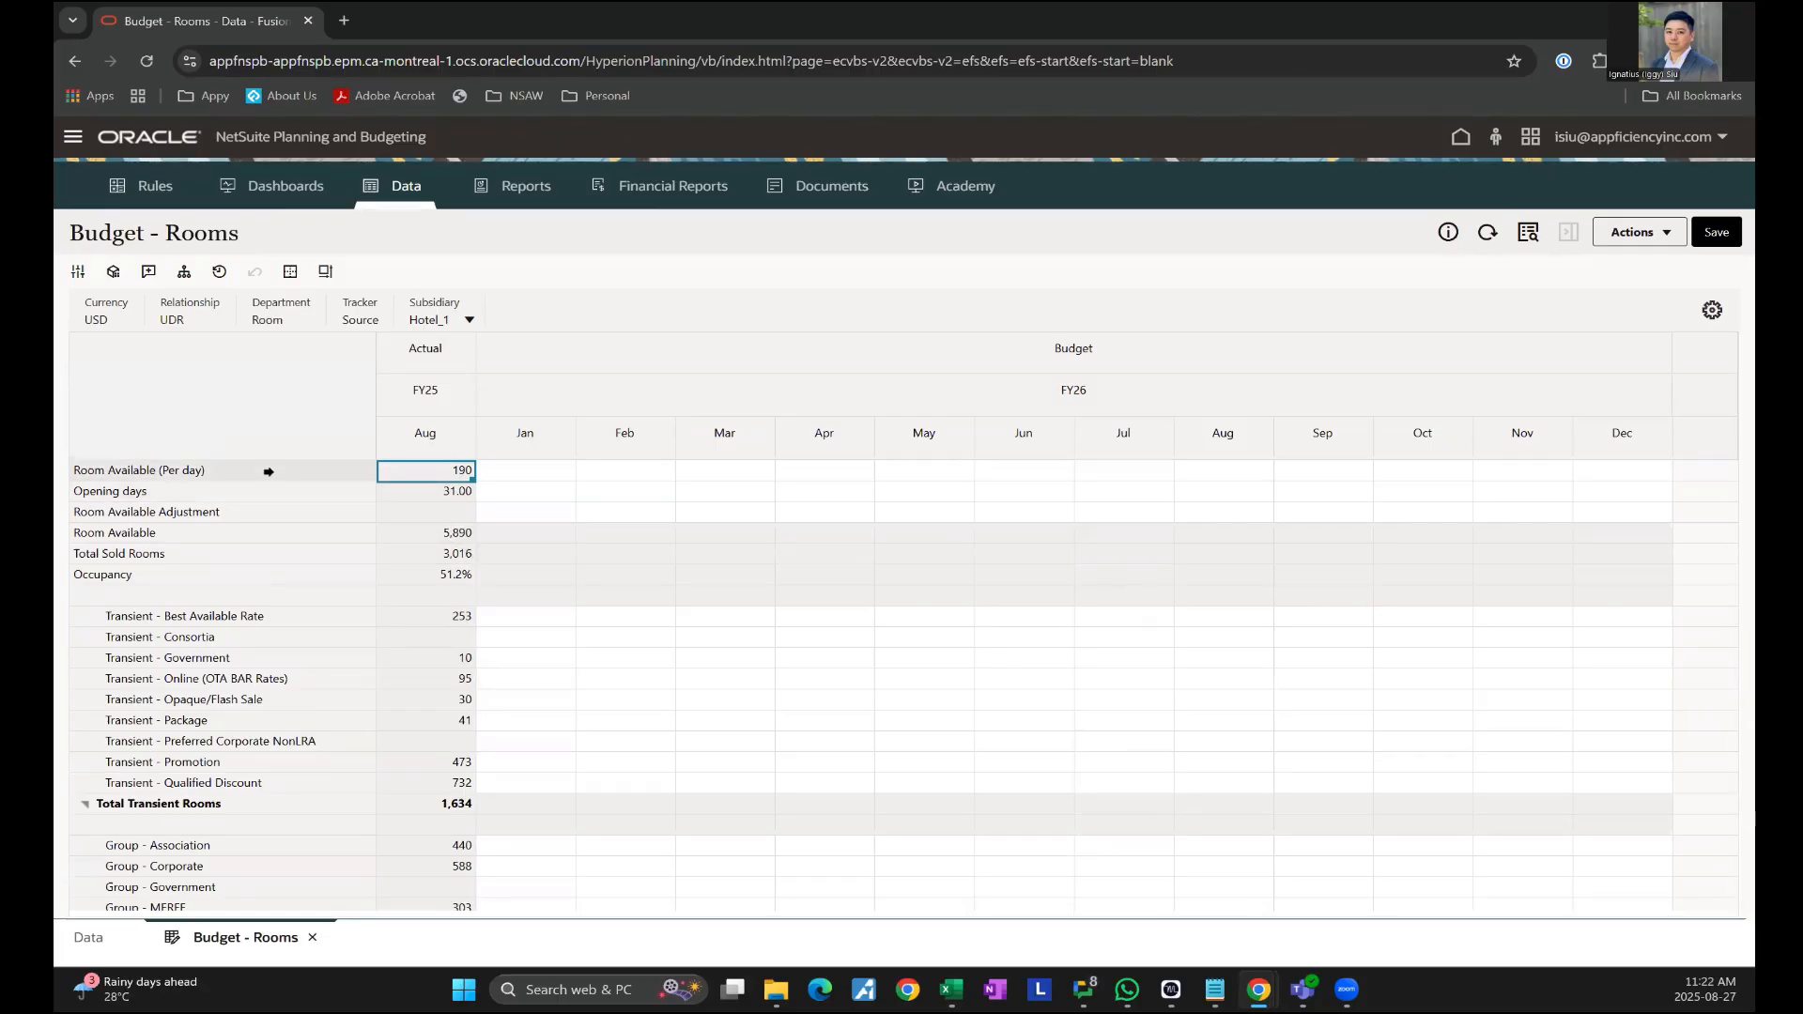
- Run CopyActual on the FY25 Aug actual column to populate the FY26 rooms budget
{"action": "left_click", "coordinate": [416, 434]}
{"action": "right_click", "coordinate": [418, 432]}
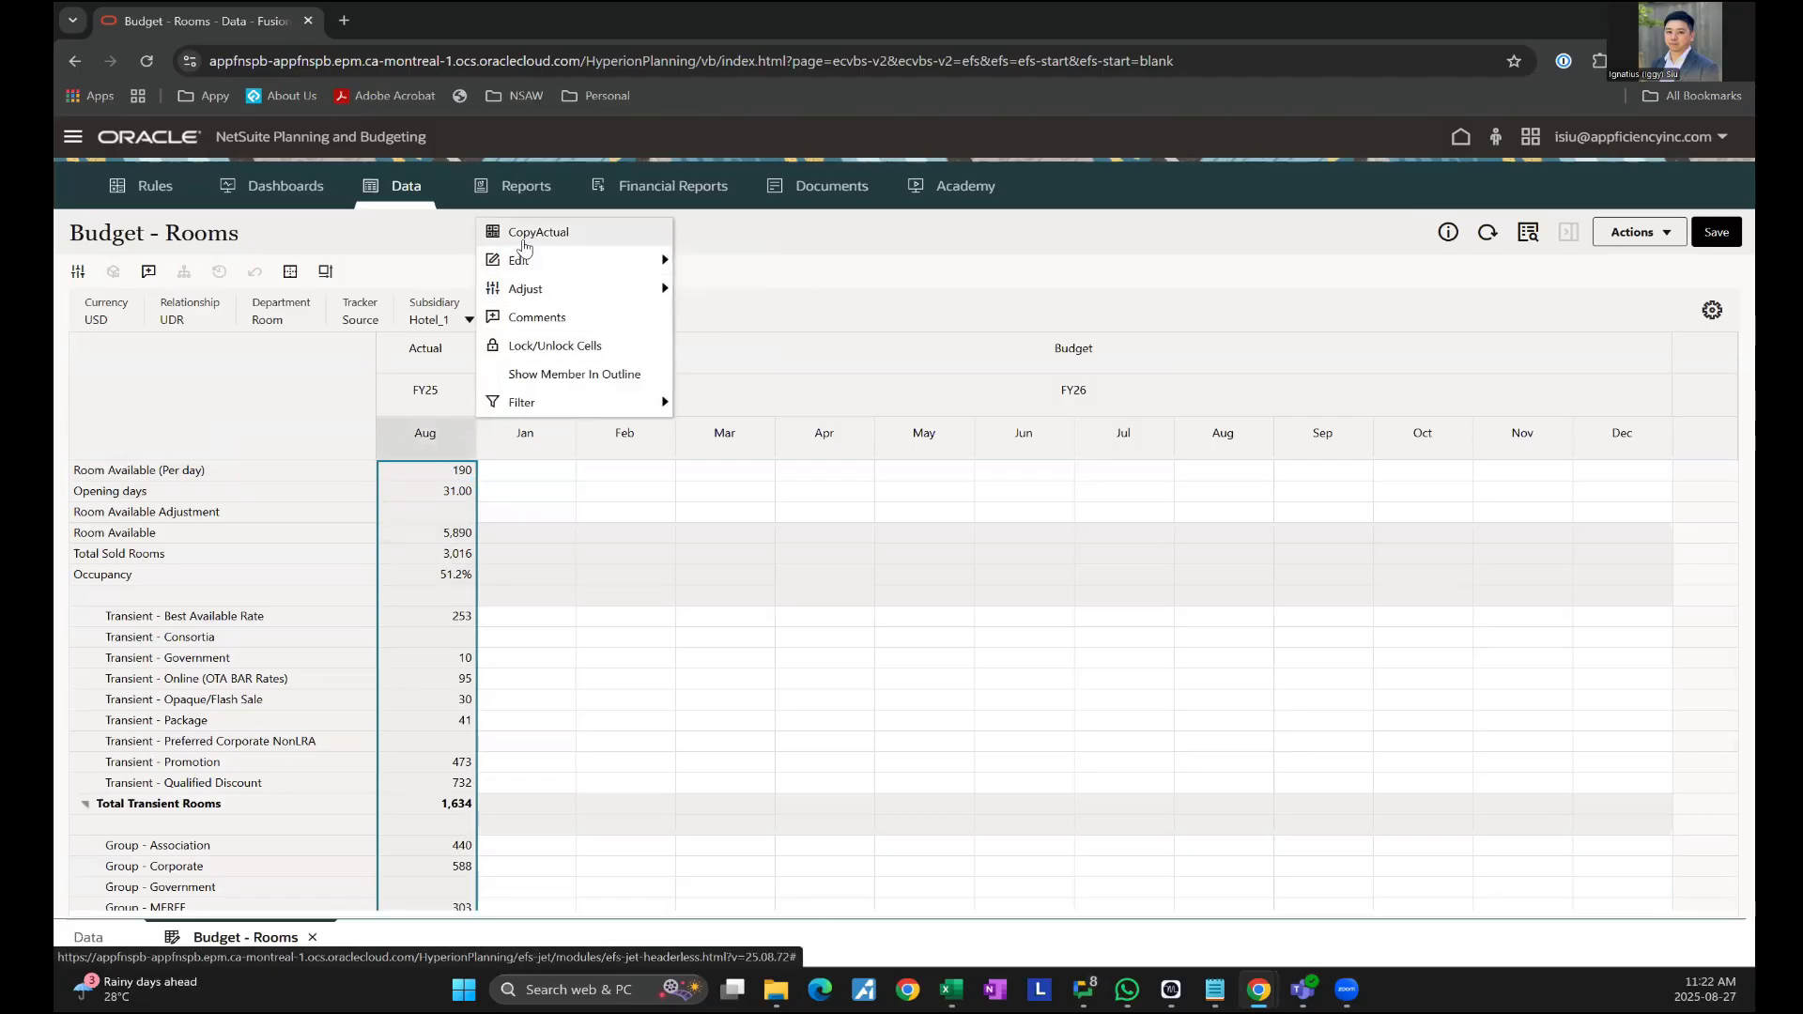
{"action": "left_click", "coordinate": [531, 232]}
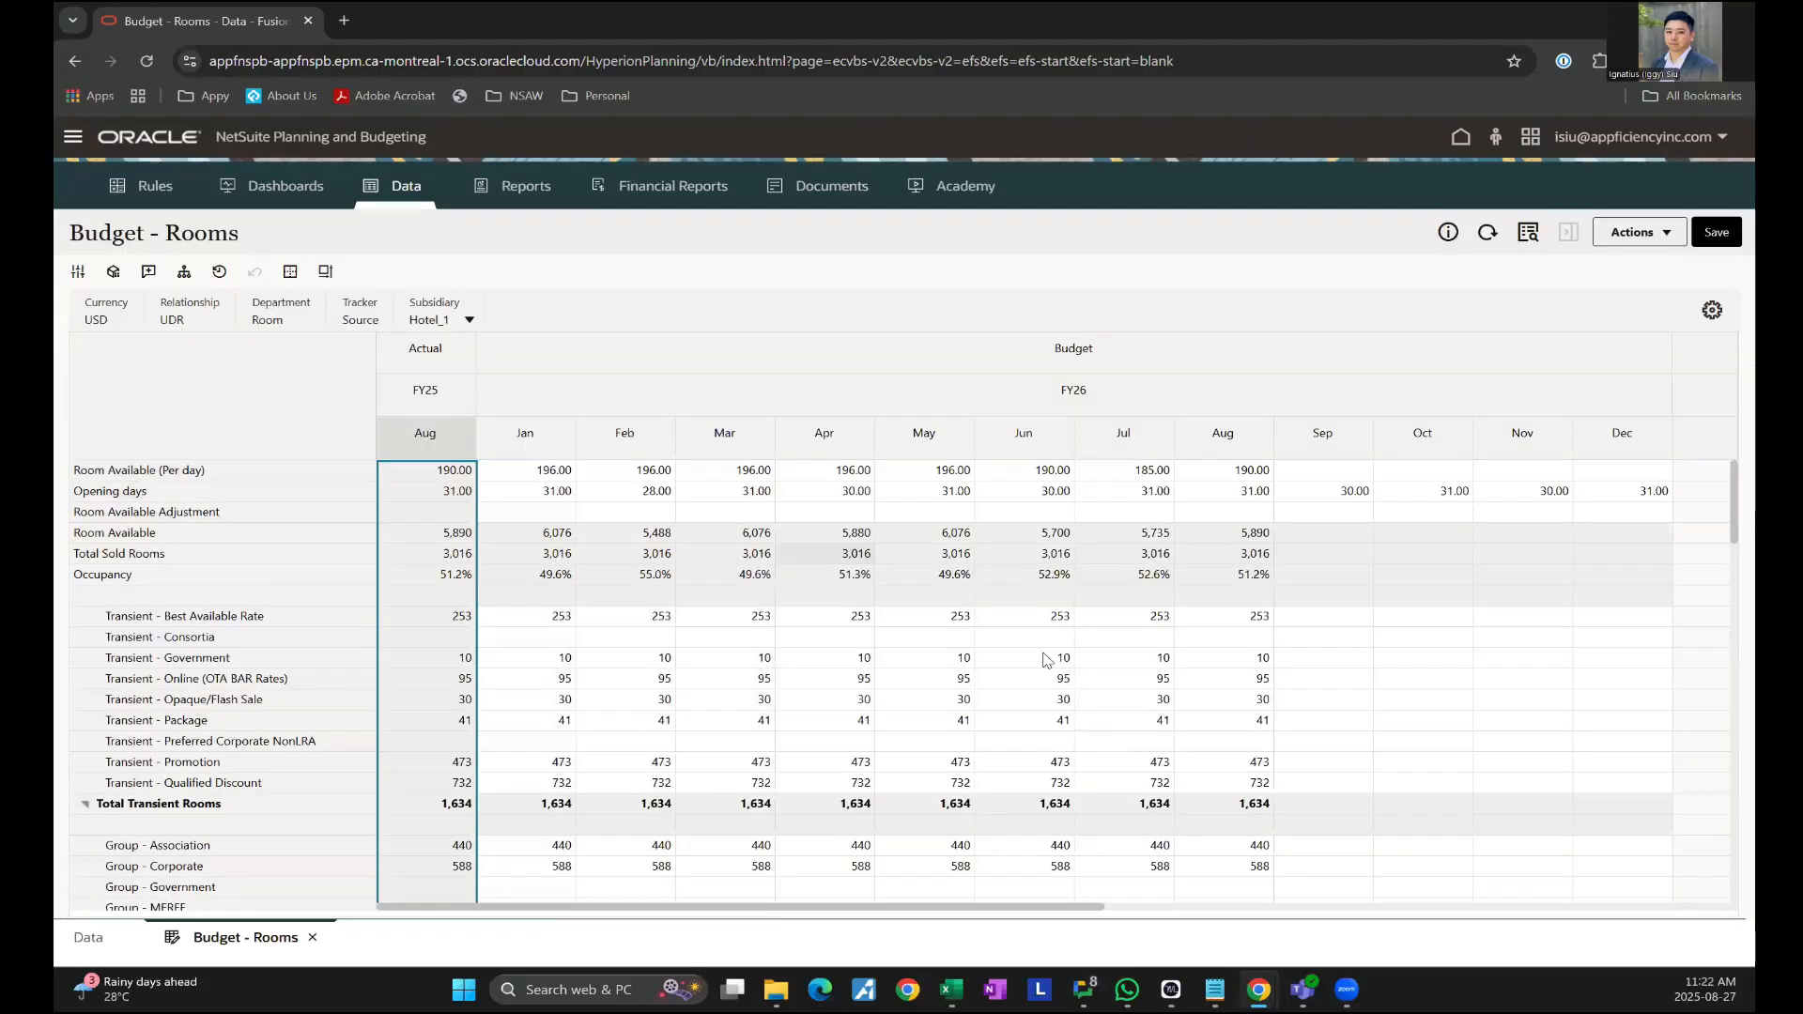
{"action": "key", "text": "Return"}
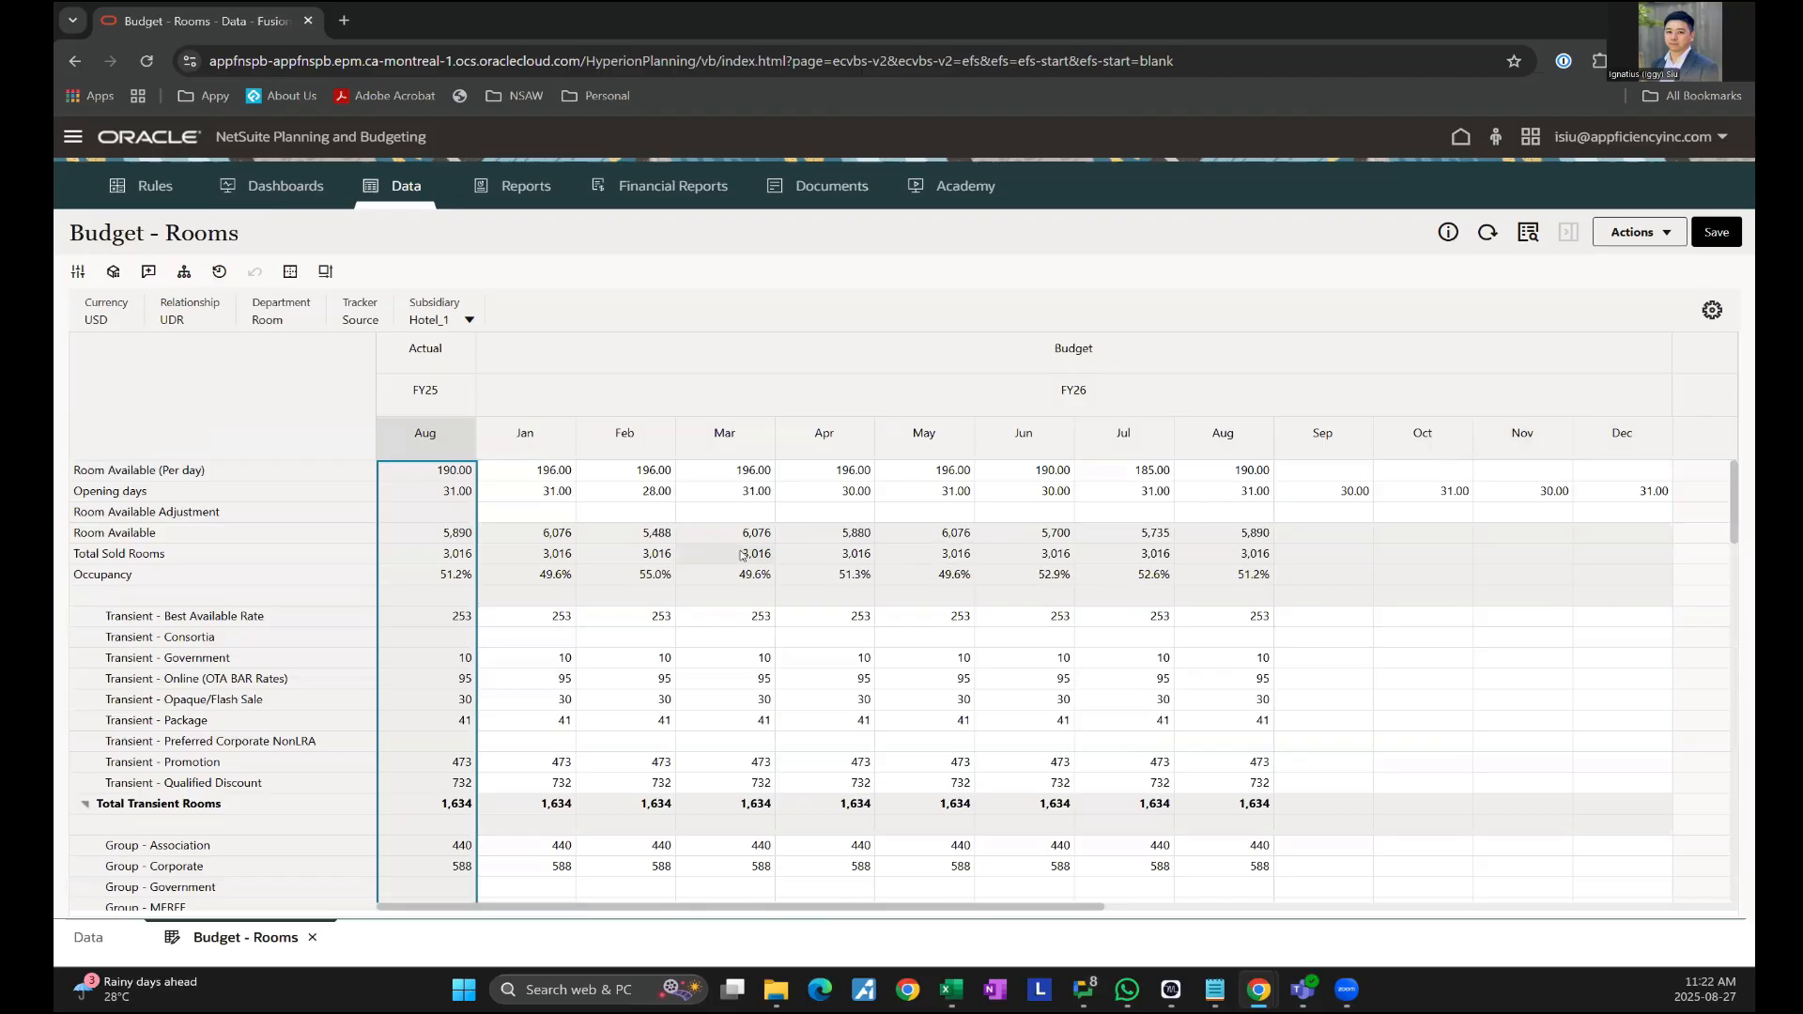
- Examine the copied FY26 monthly room counts and transient and group revenue, and check the form's Subsidiary selection
{"action": "scroll", "coordinate": [742, 556], "scroll_direction": "down", "scroll_amount": 3}
{"action": "scroll", "coordinate": [461, 667], "scroll_direction": "down", "scroll_amount": 4}
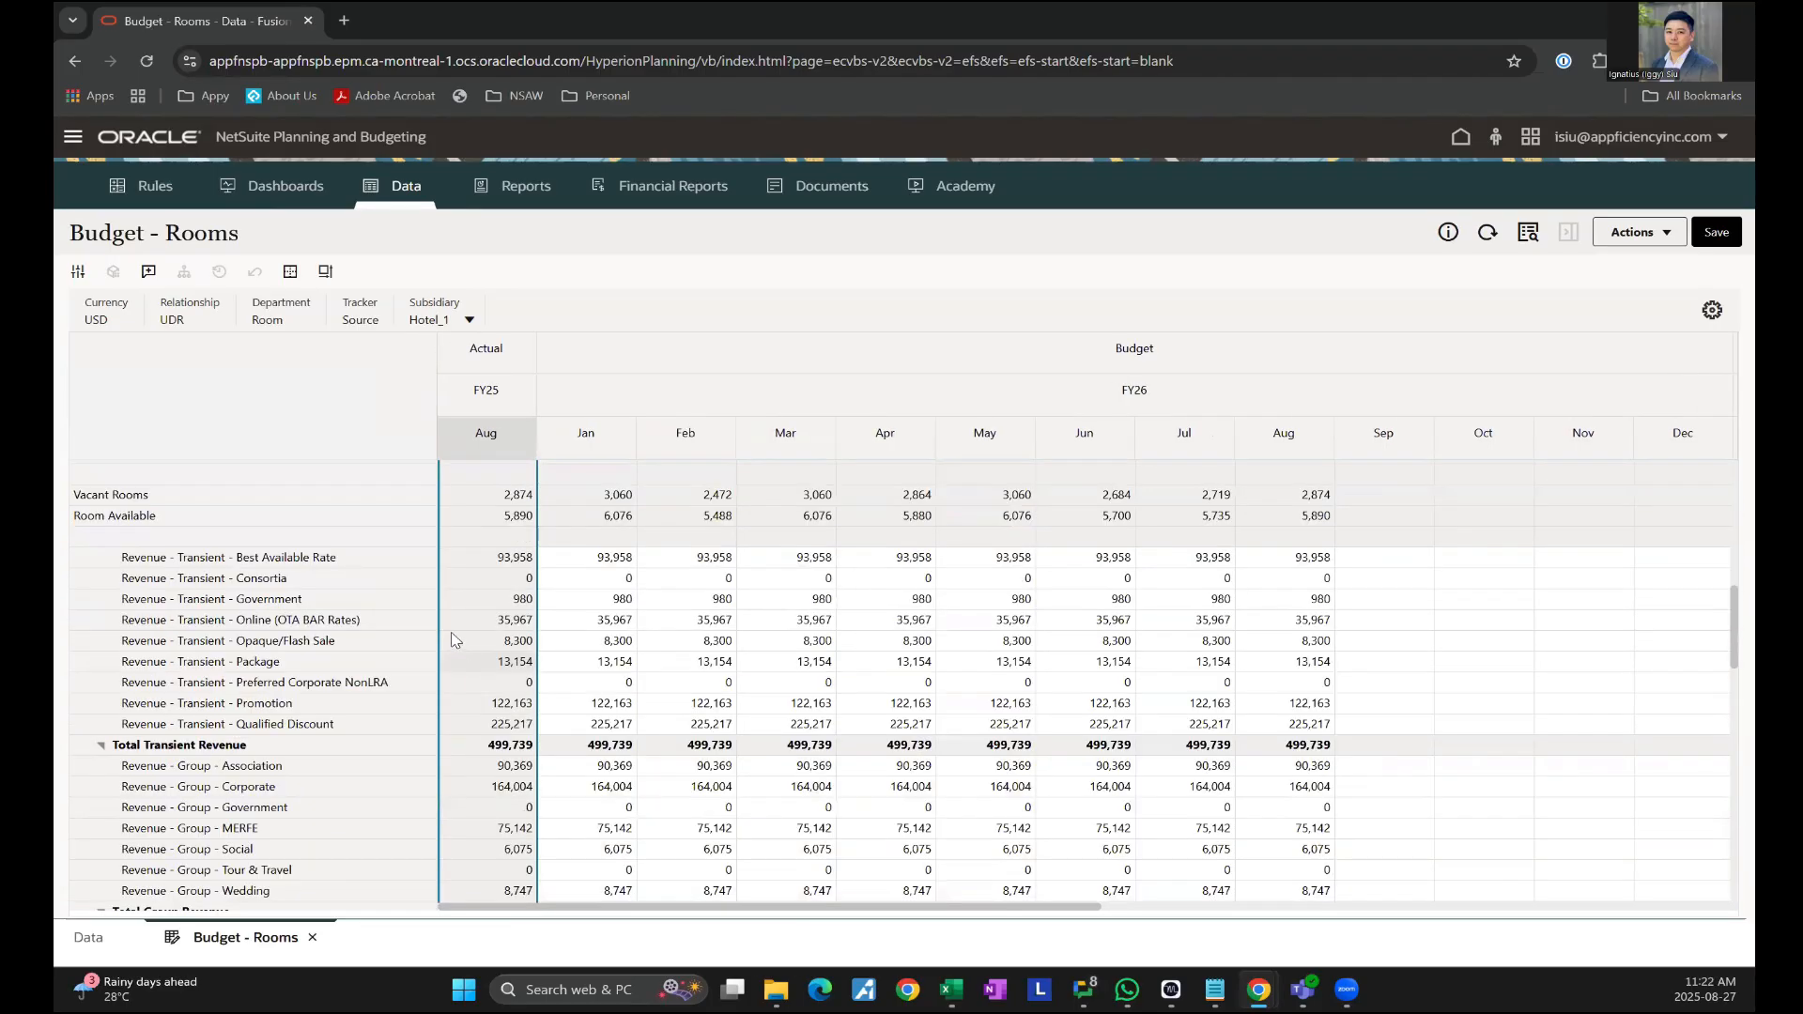
{"action": "scroll", "coordinate": [486, 615], "scroll_direction": "down", "scroll_amount": 3}
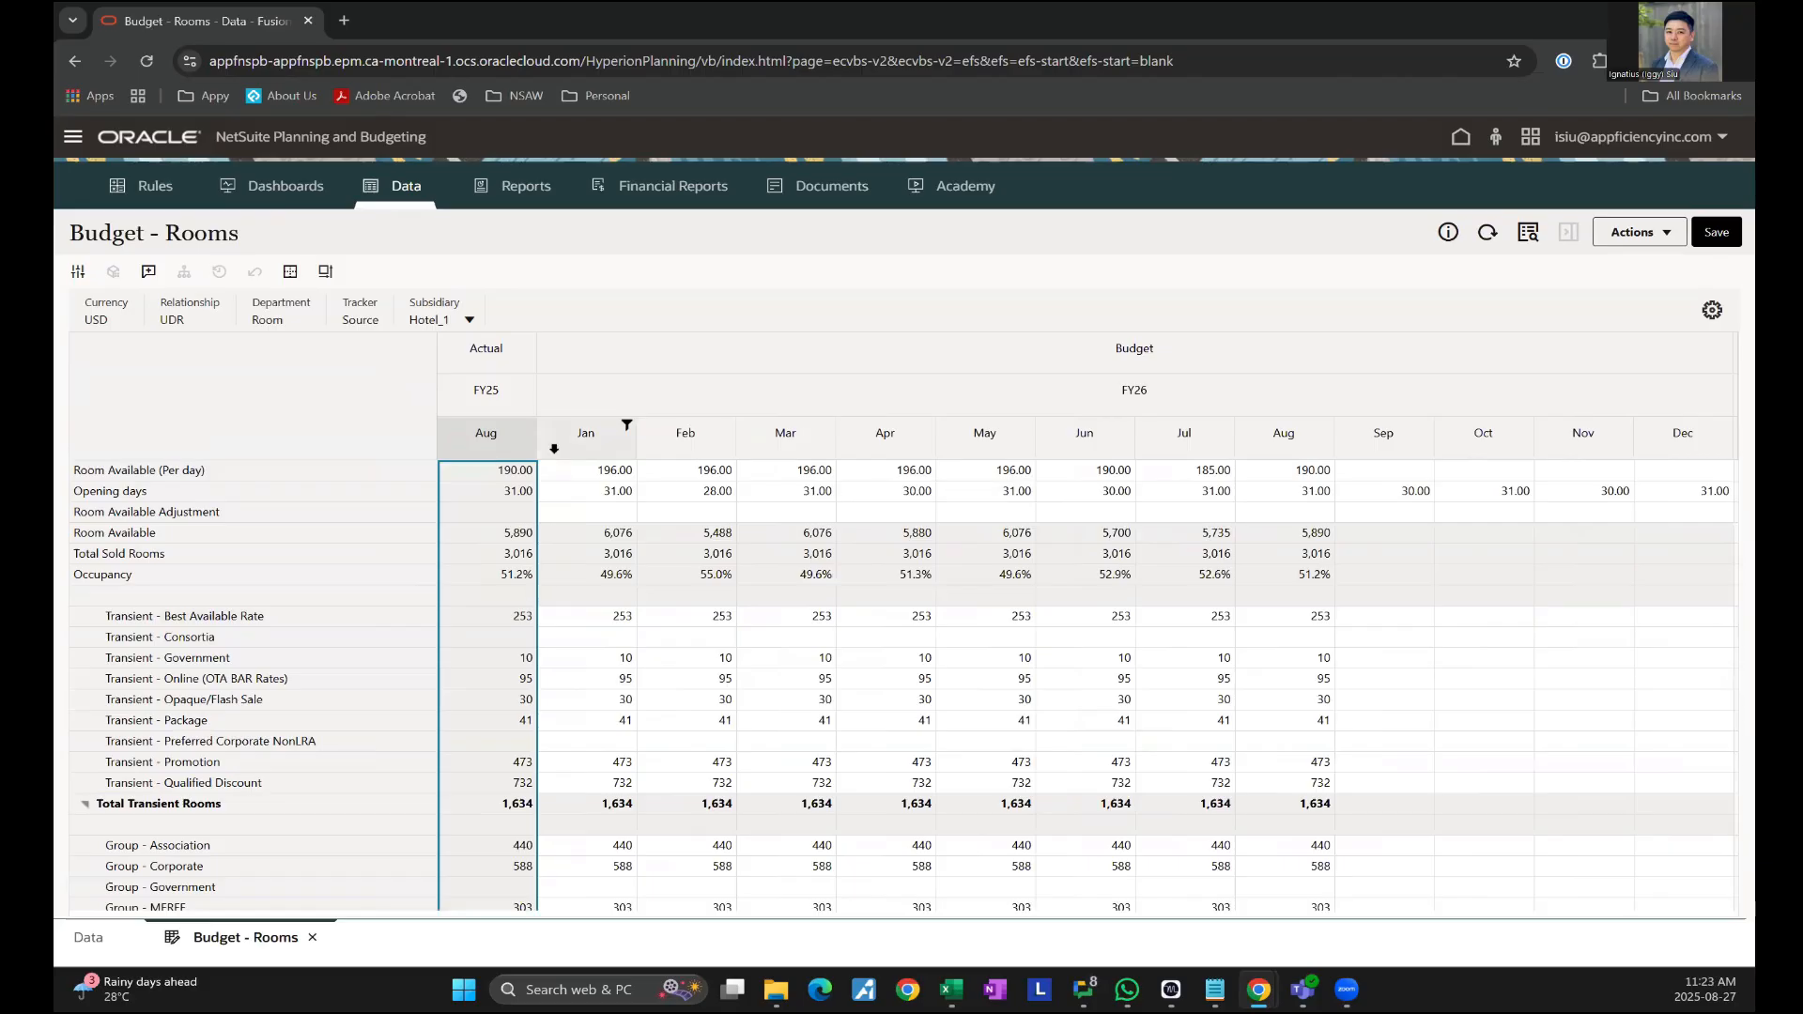
{"action": "left_click", "coordinate": [429, 319]}
{"action": "left_click", "coordinate": [551, 321]}
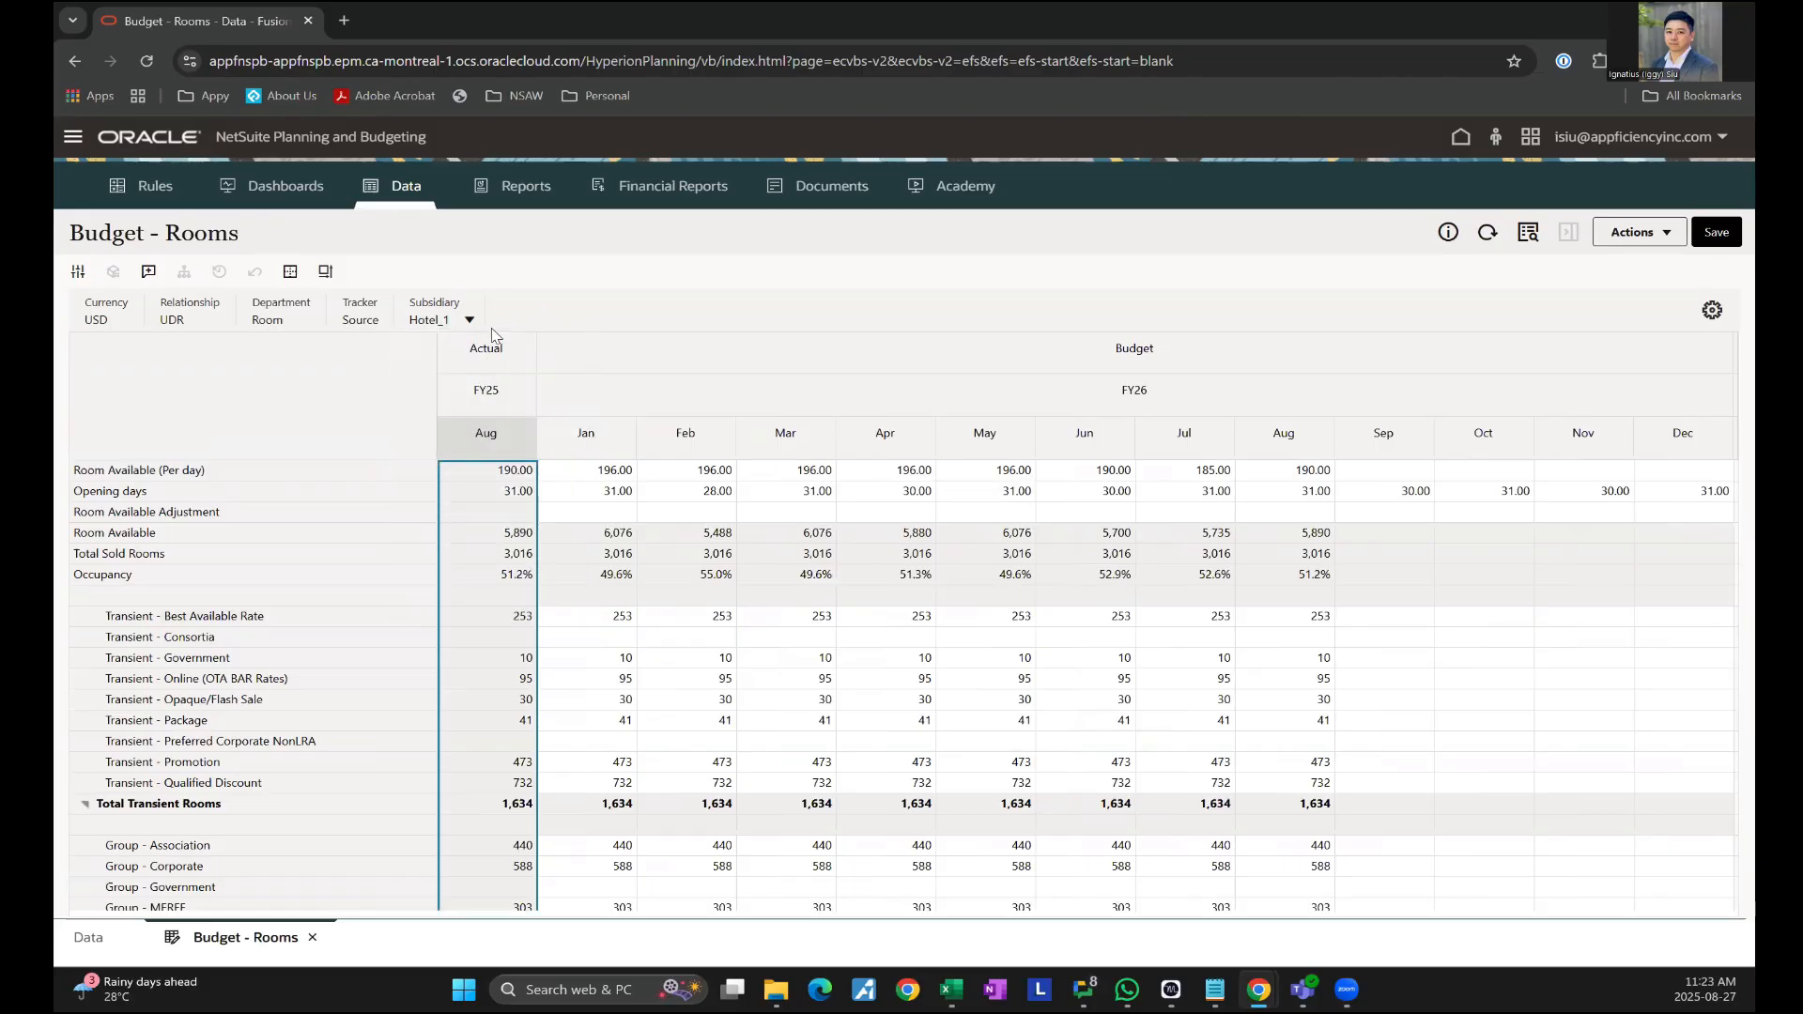
{"action": "left_click", "coordinate": [433, 320]}
{"action": "left_click", "coordinate": [535, 321]}
- Switch to Excel, add a new worksheet and load the Budget - Rooms form into it
{"action": "left_click", "coordinate": [951, 990]}
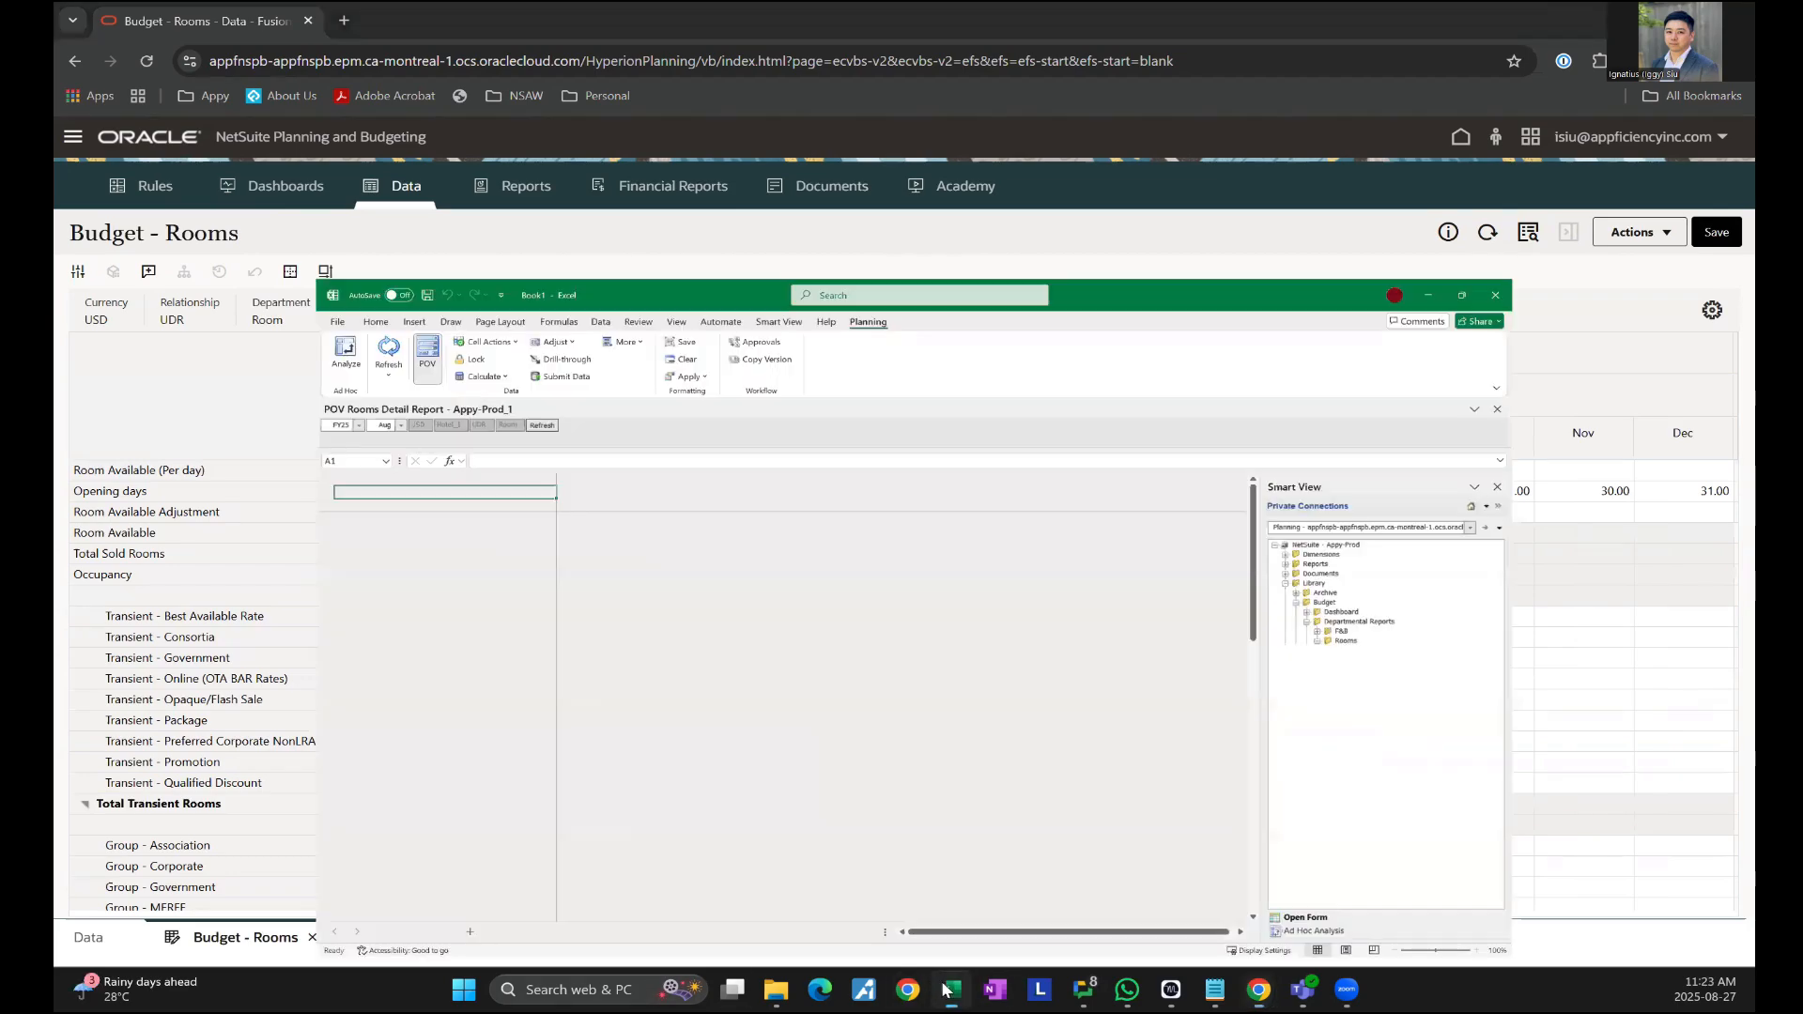
{"action": "left_click", "coordinate": [277, 930]}
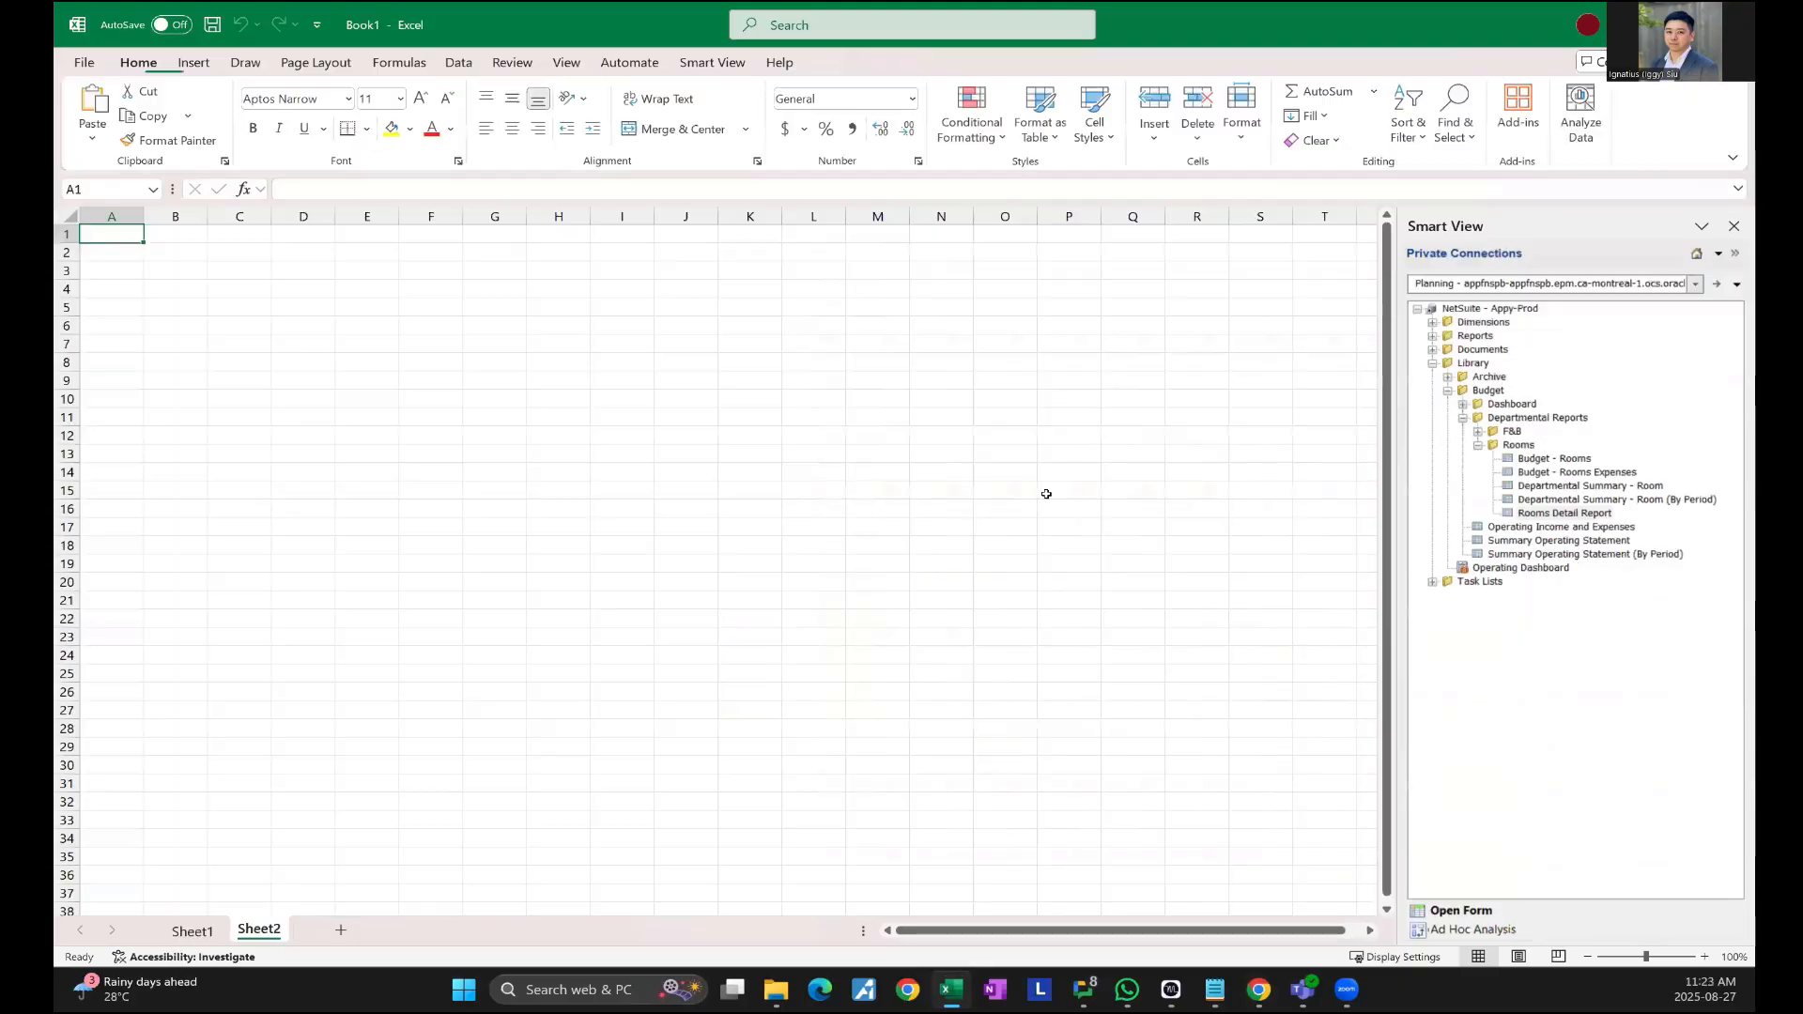
{"action": "double_click", "coordinate": [1562, 460]}
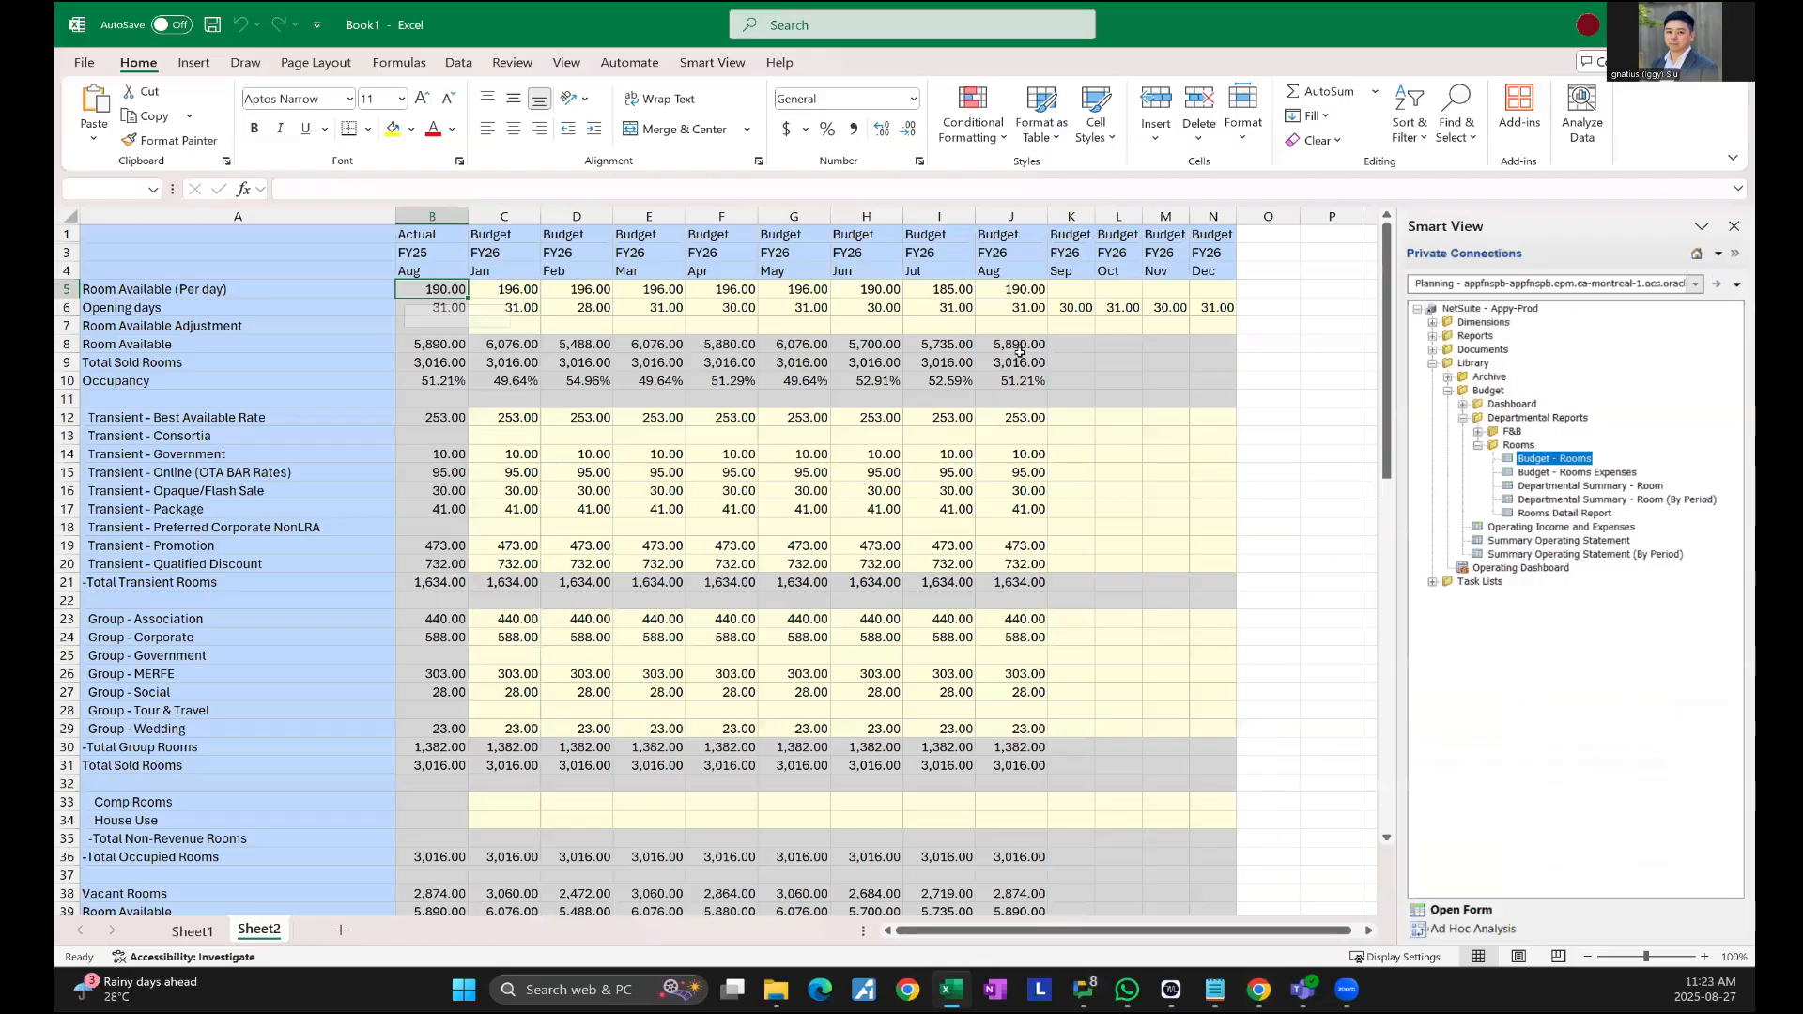
- Fill the FY26 Aug values for room availability, opening days, transient and group rooms across Sep to Dec, and submit the data
{"action": "left_click_drag", "start_coordinate": [1019, 361], "coordinate": [1241, 384]}
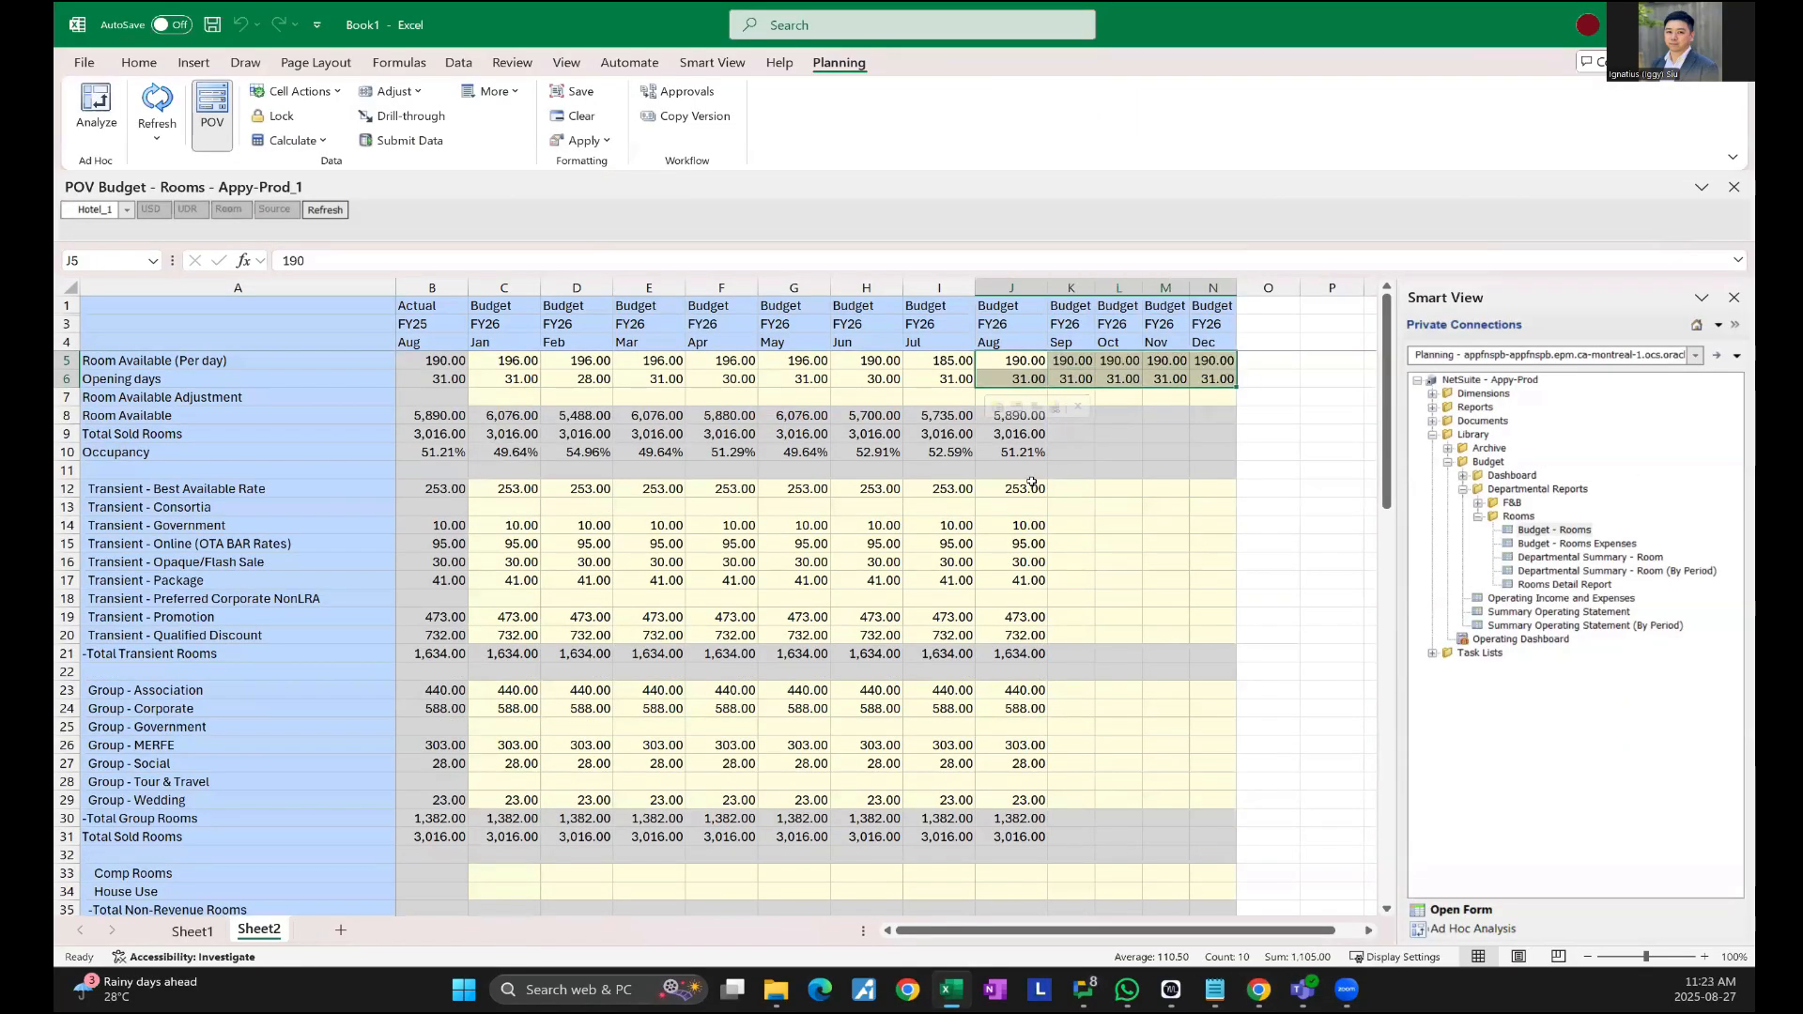
{"action": "left_click_drag", "start_coordinate": [1029, 488], "coordinate": [1241, 639]}
{"action": "left_click_drag", "start_coordinate": [1019, 690], "coordinate": [1238, 809]}
{"action": "left_click", "coordinate": [410, 140]}
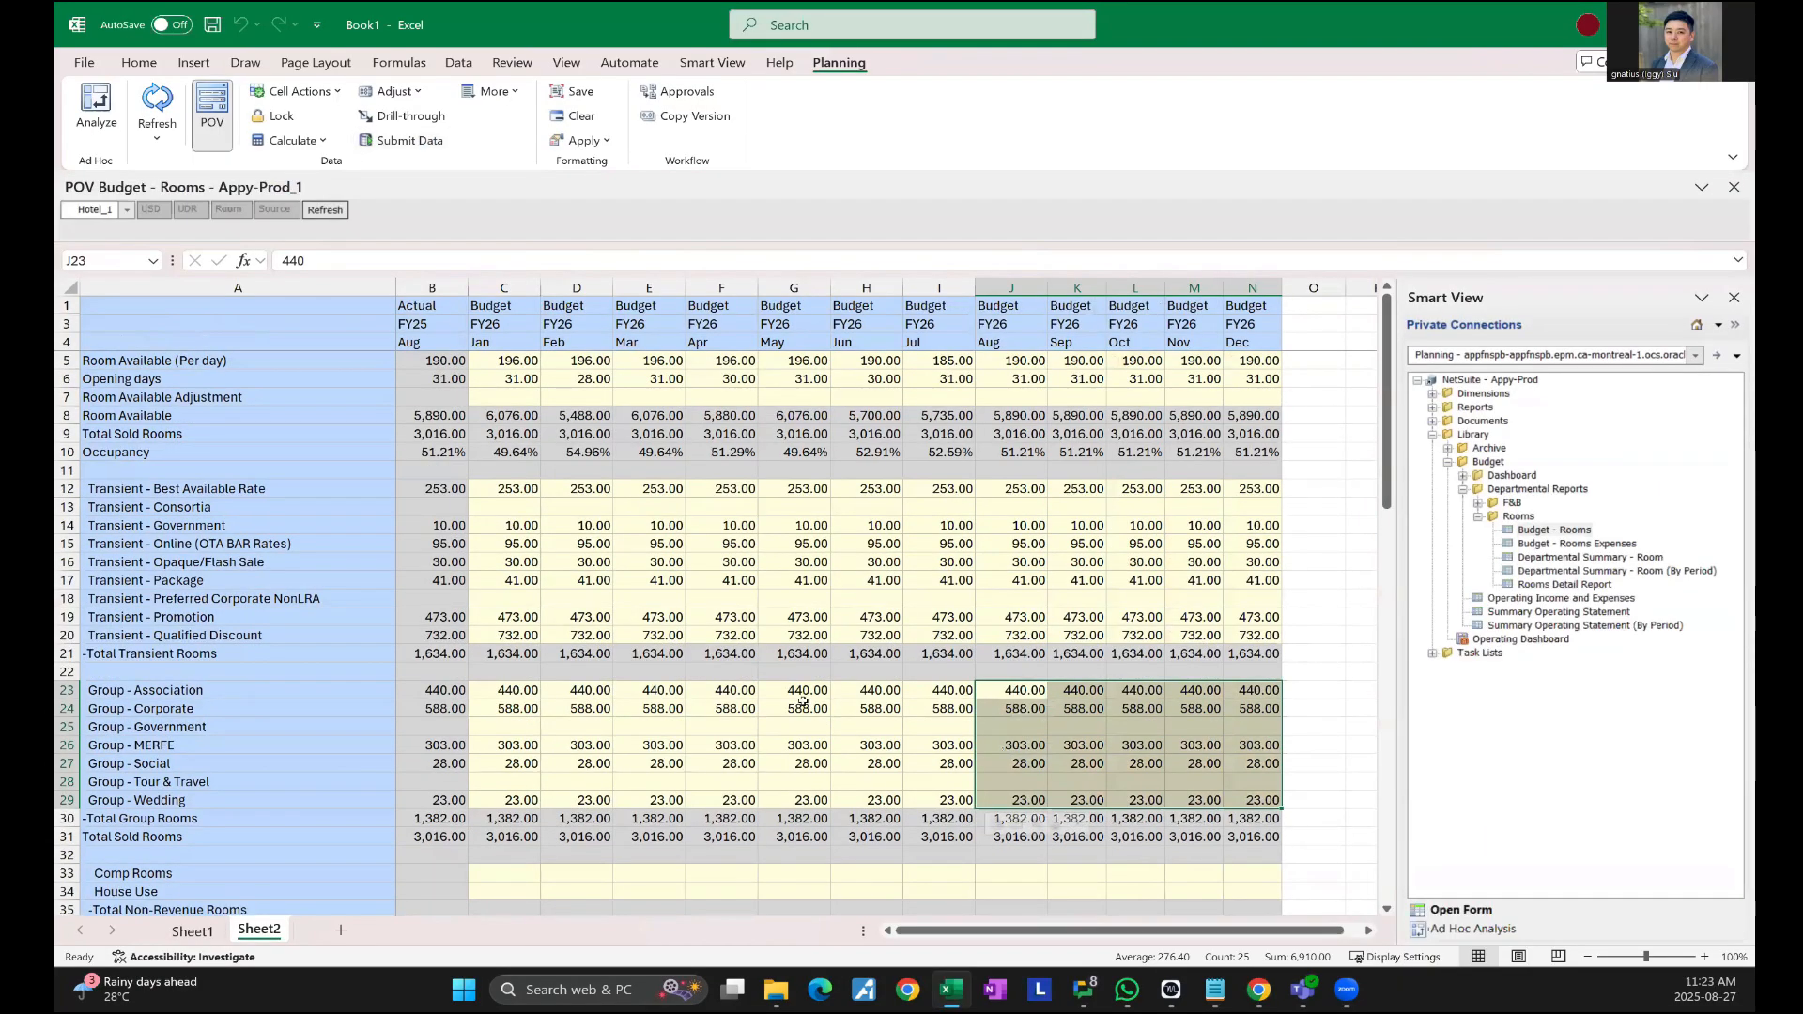
{"action": "scroll", "coordinate": [990, 479], "scroll_direction": "down", "scroll_amount": 2}
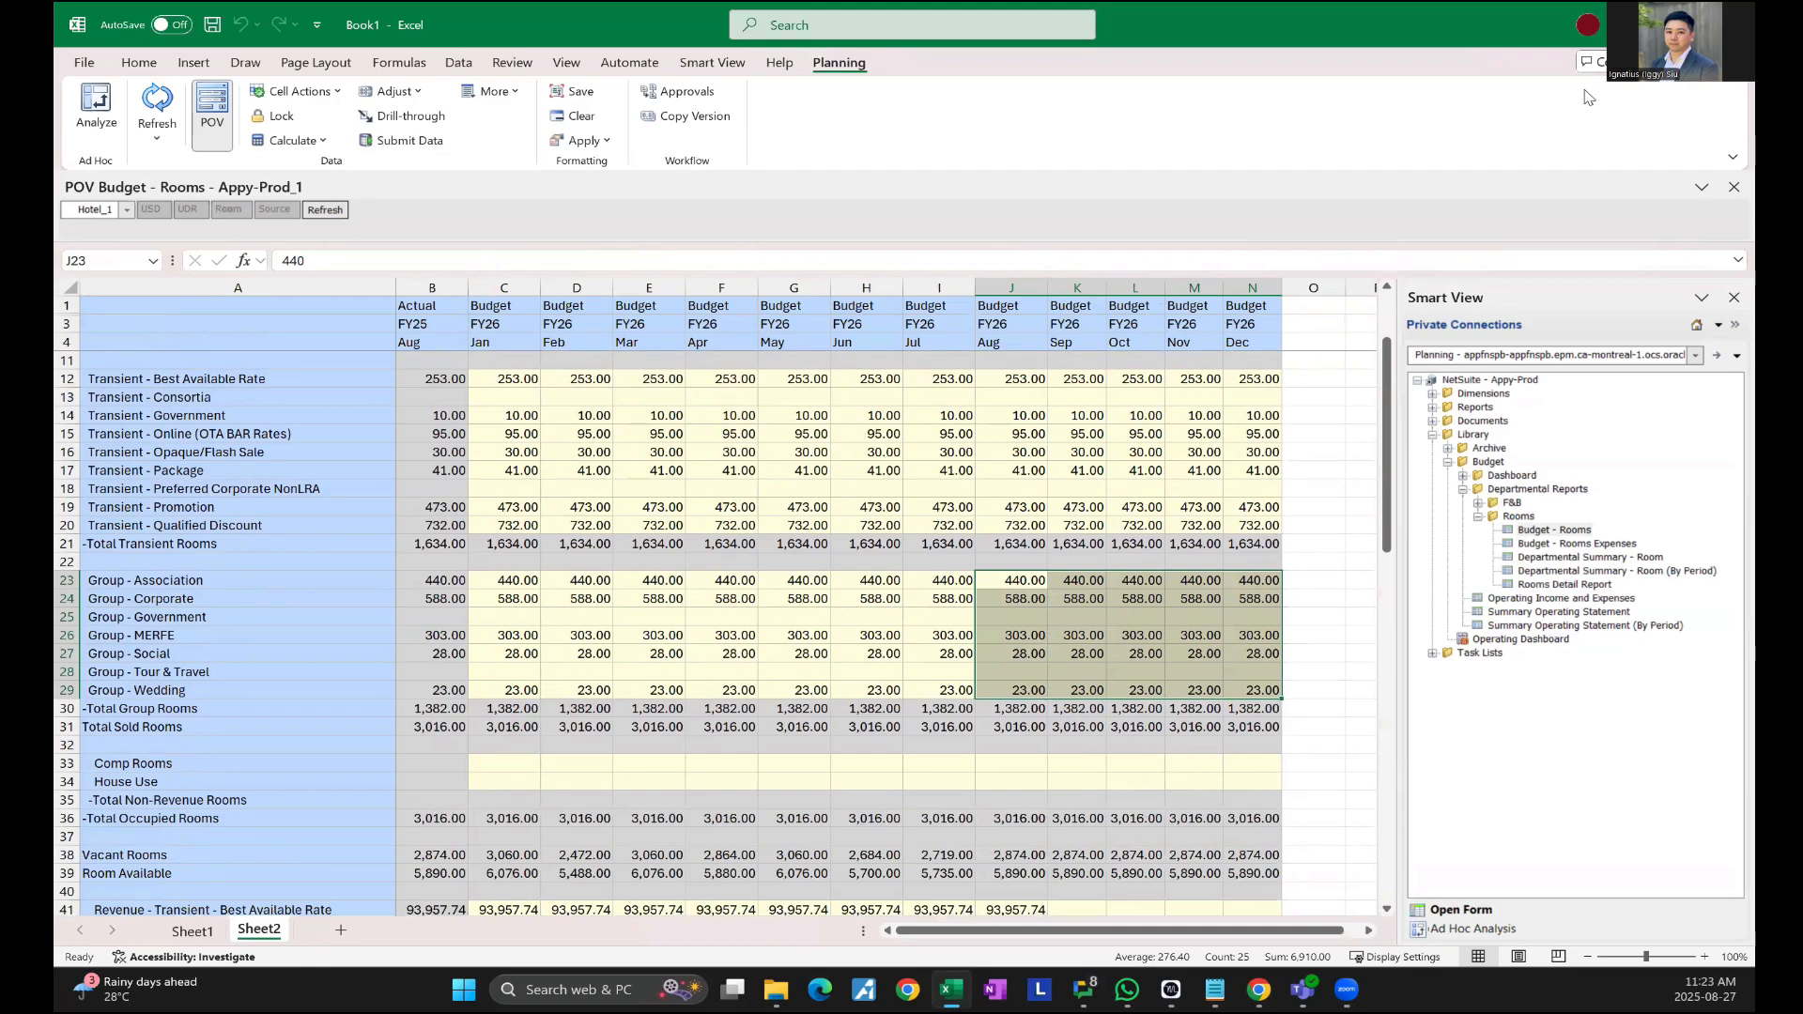
- Switch to the browser, refresh the Budget - Rooms form to load the submitted values, and minimize the window
{"action": "key", "text": "alt+Tab"}
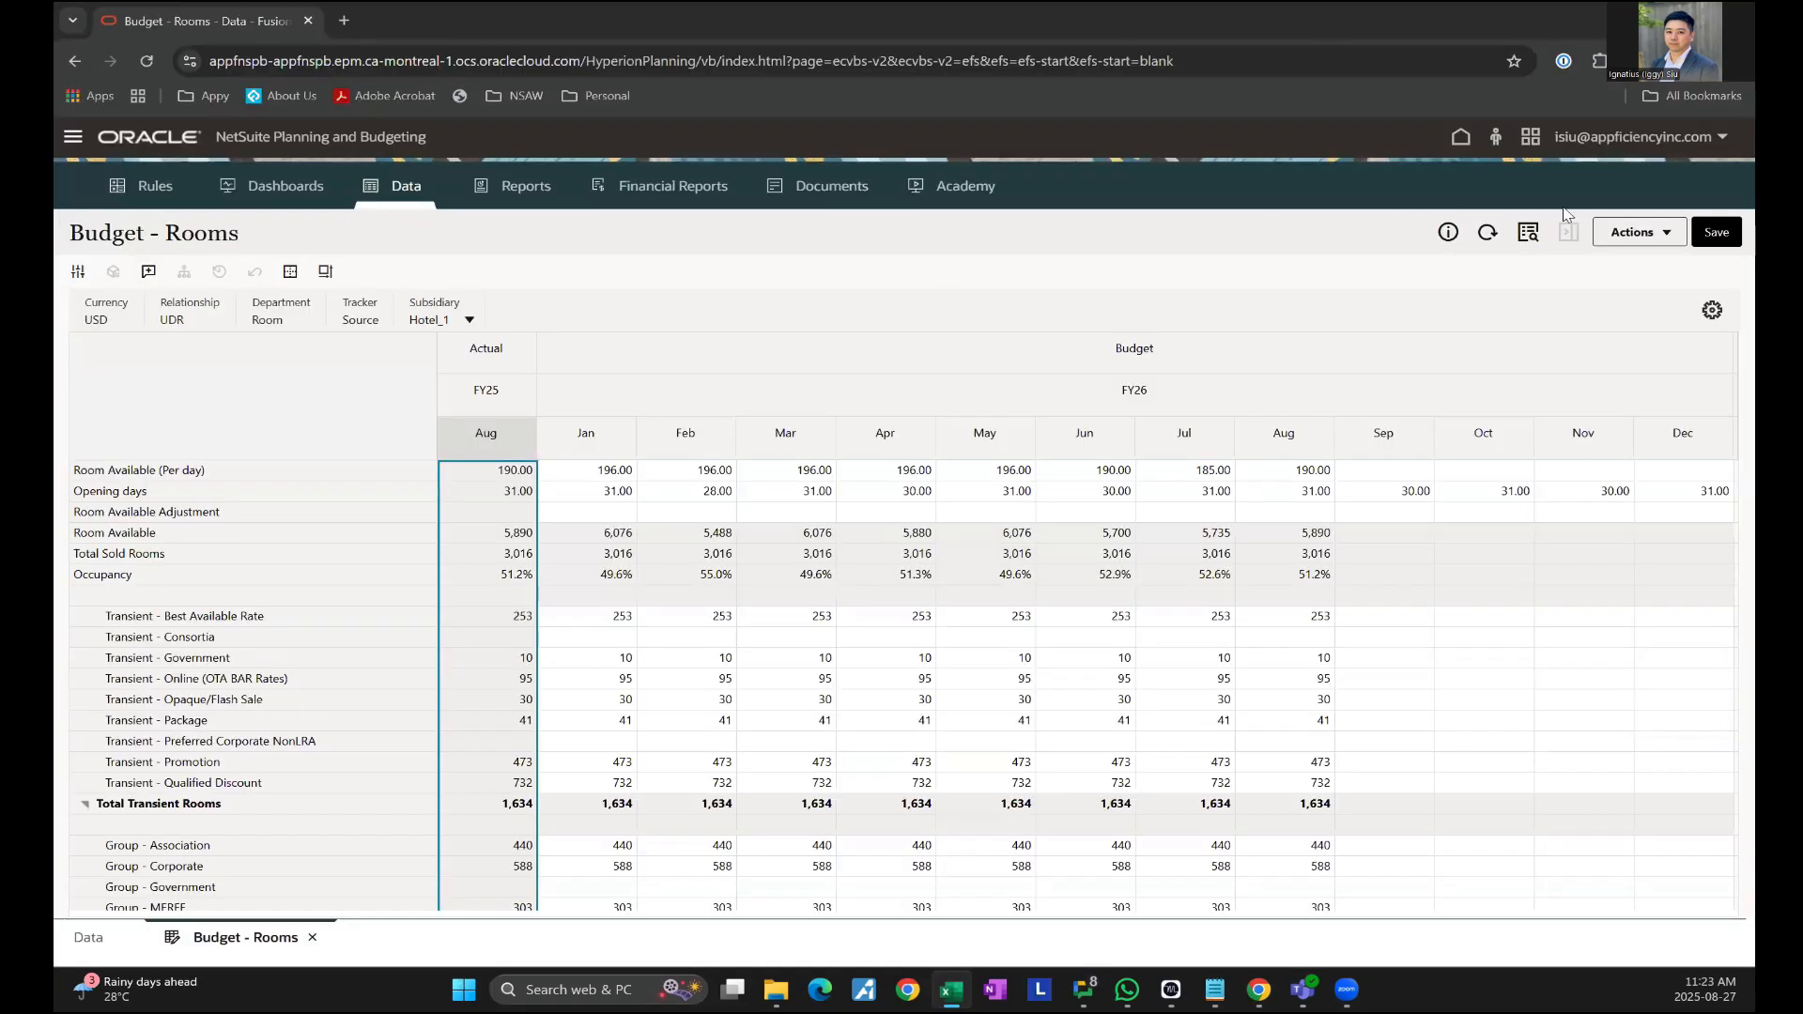
{"action": "left_click", "coordinate": [1488, 234]}
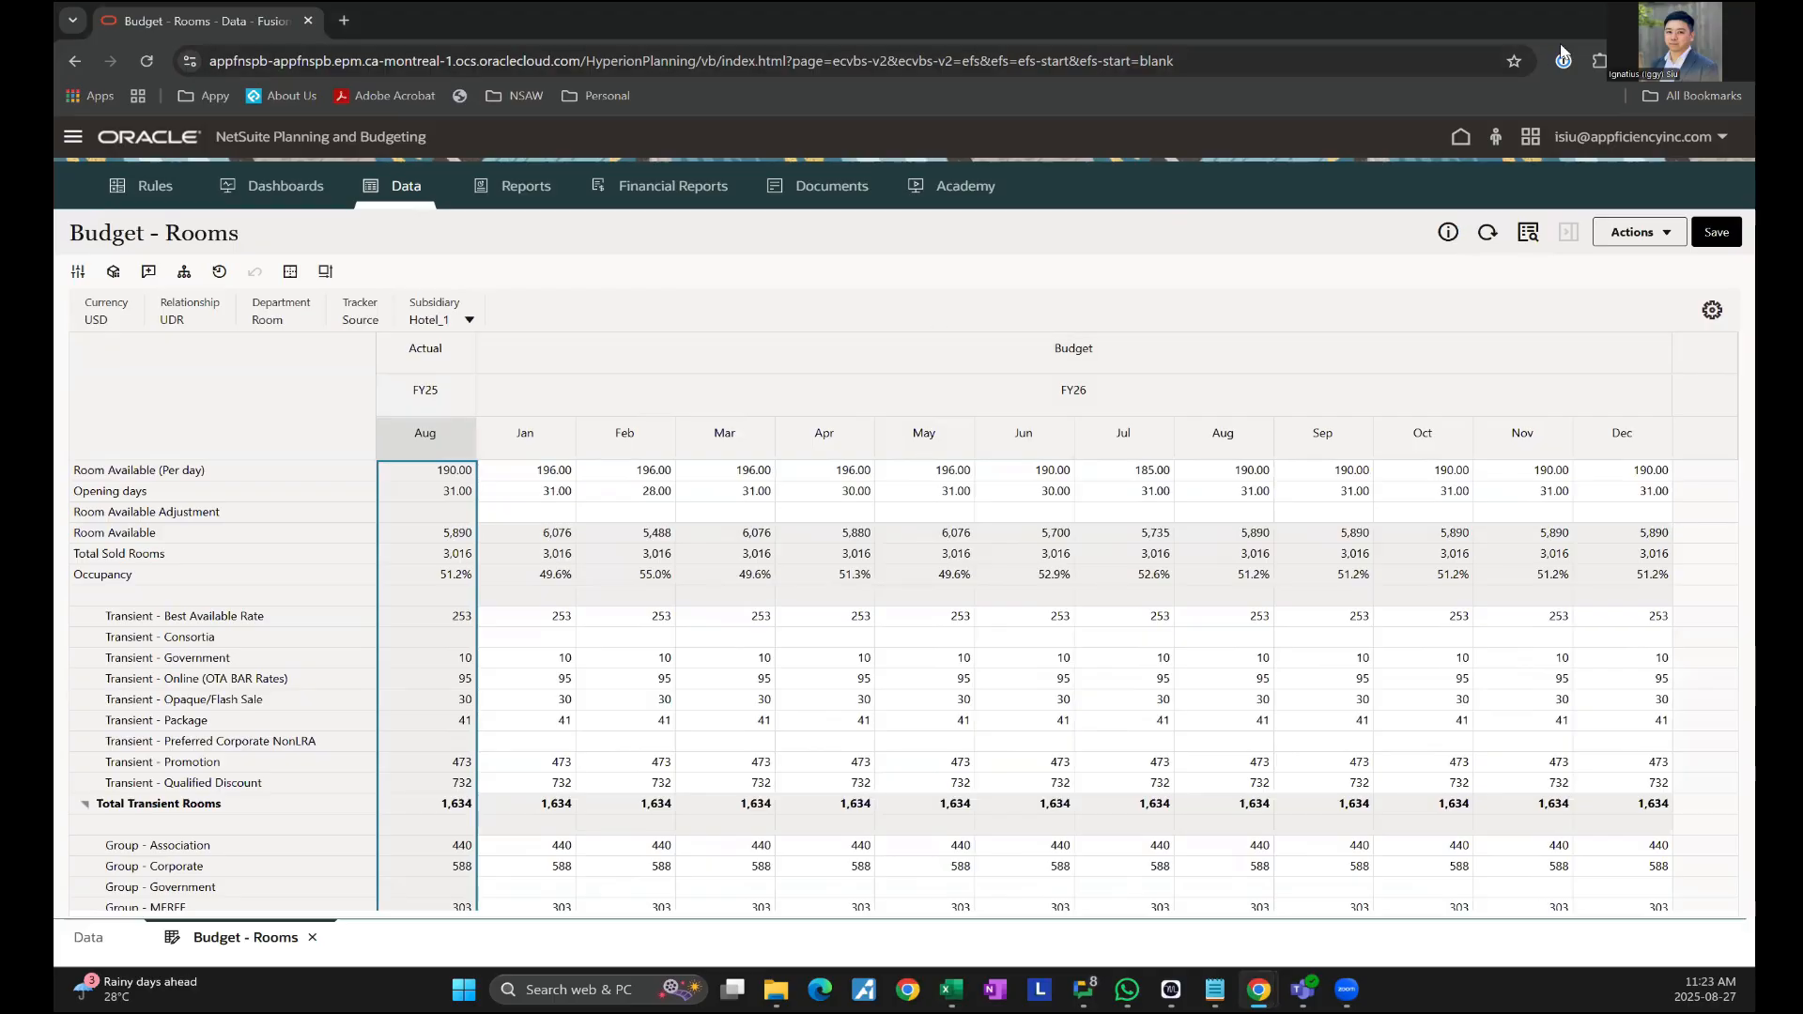
{"action": "left_click", "coordinate": [1648, 19]}
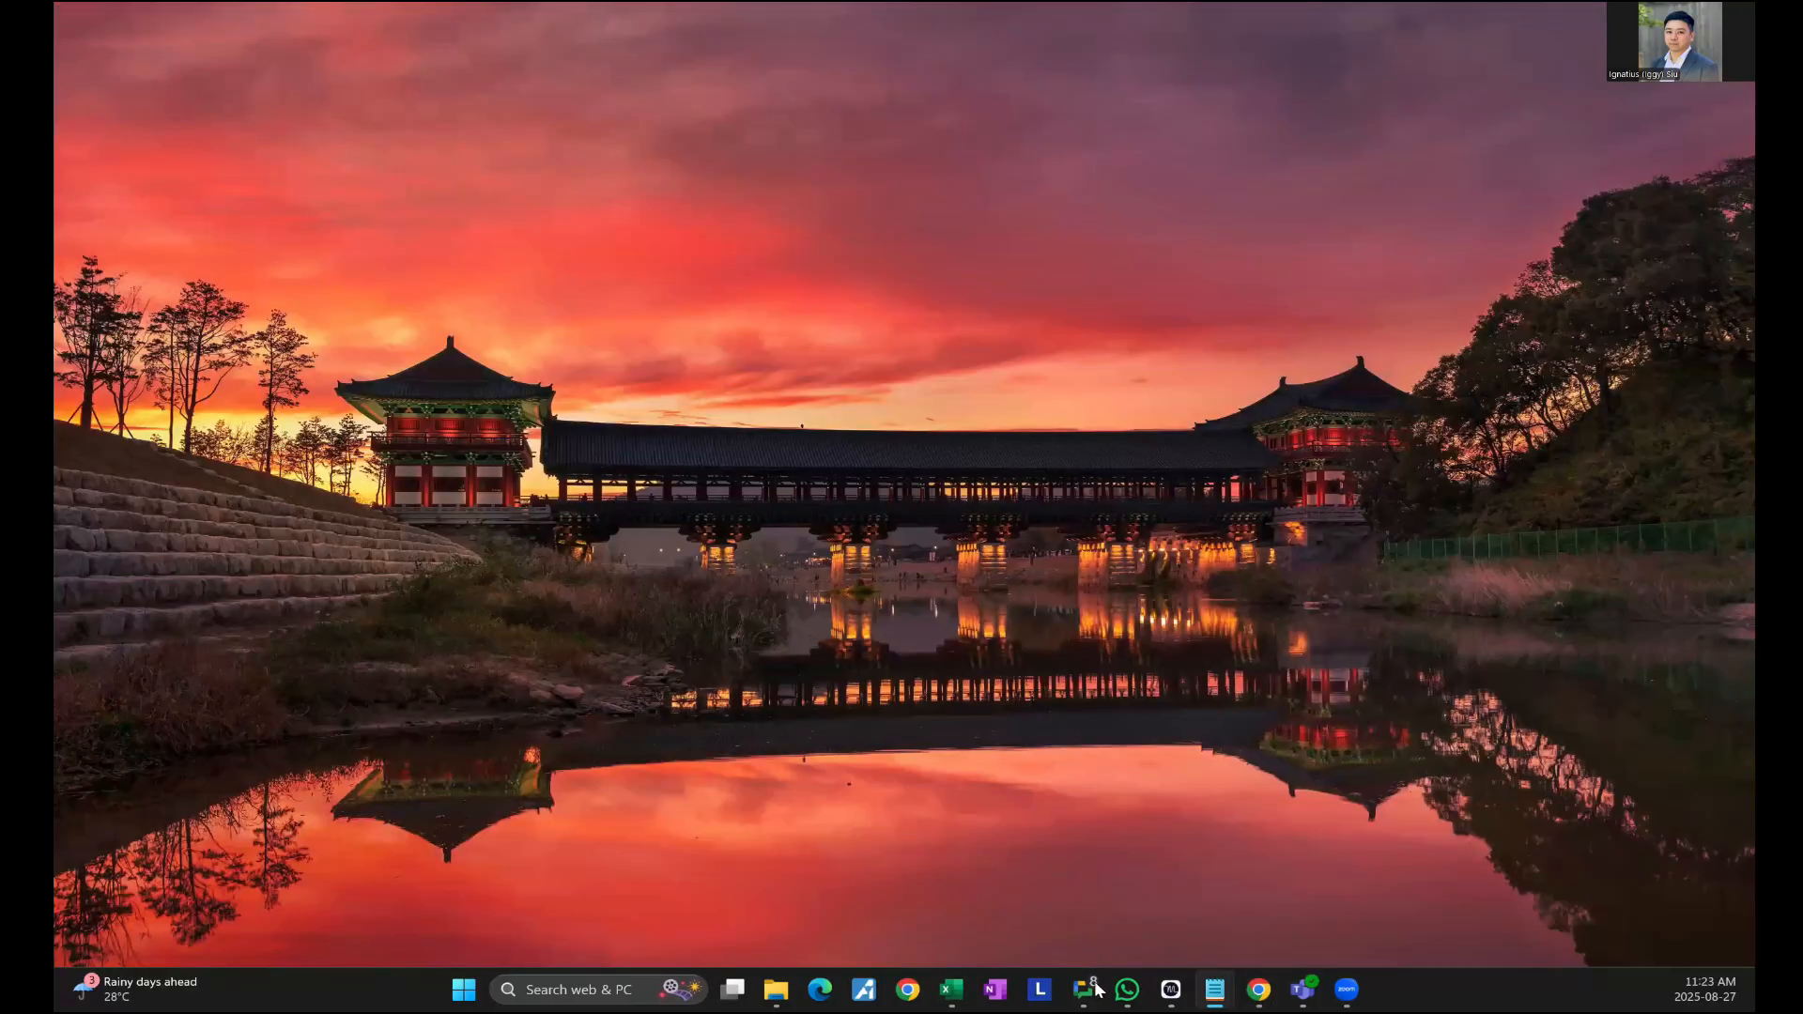
- Switch to Excel, open the Budget - Rooms Expenses form, review its expense drivers and select the driver cell for Contract Services - Room
{"action": "left_click", "coordinate": [952, 990]}
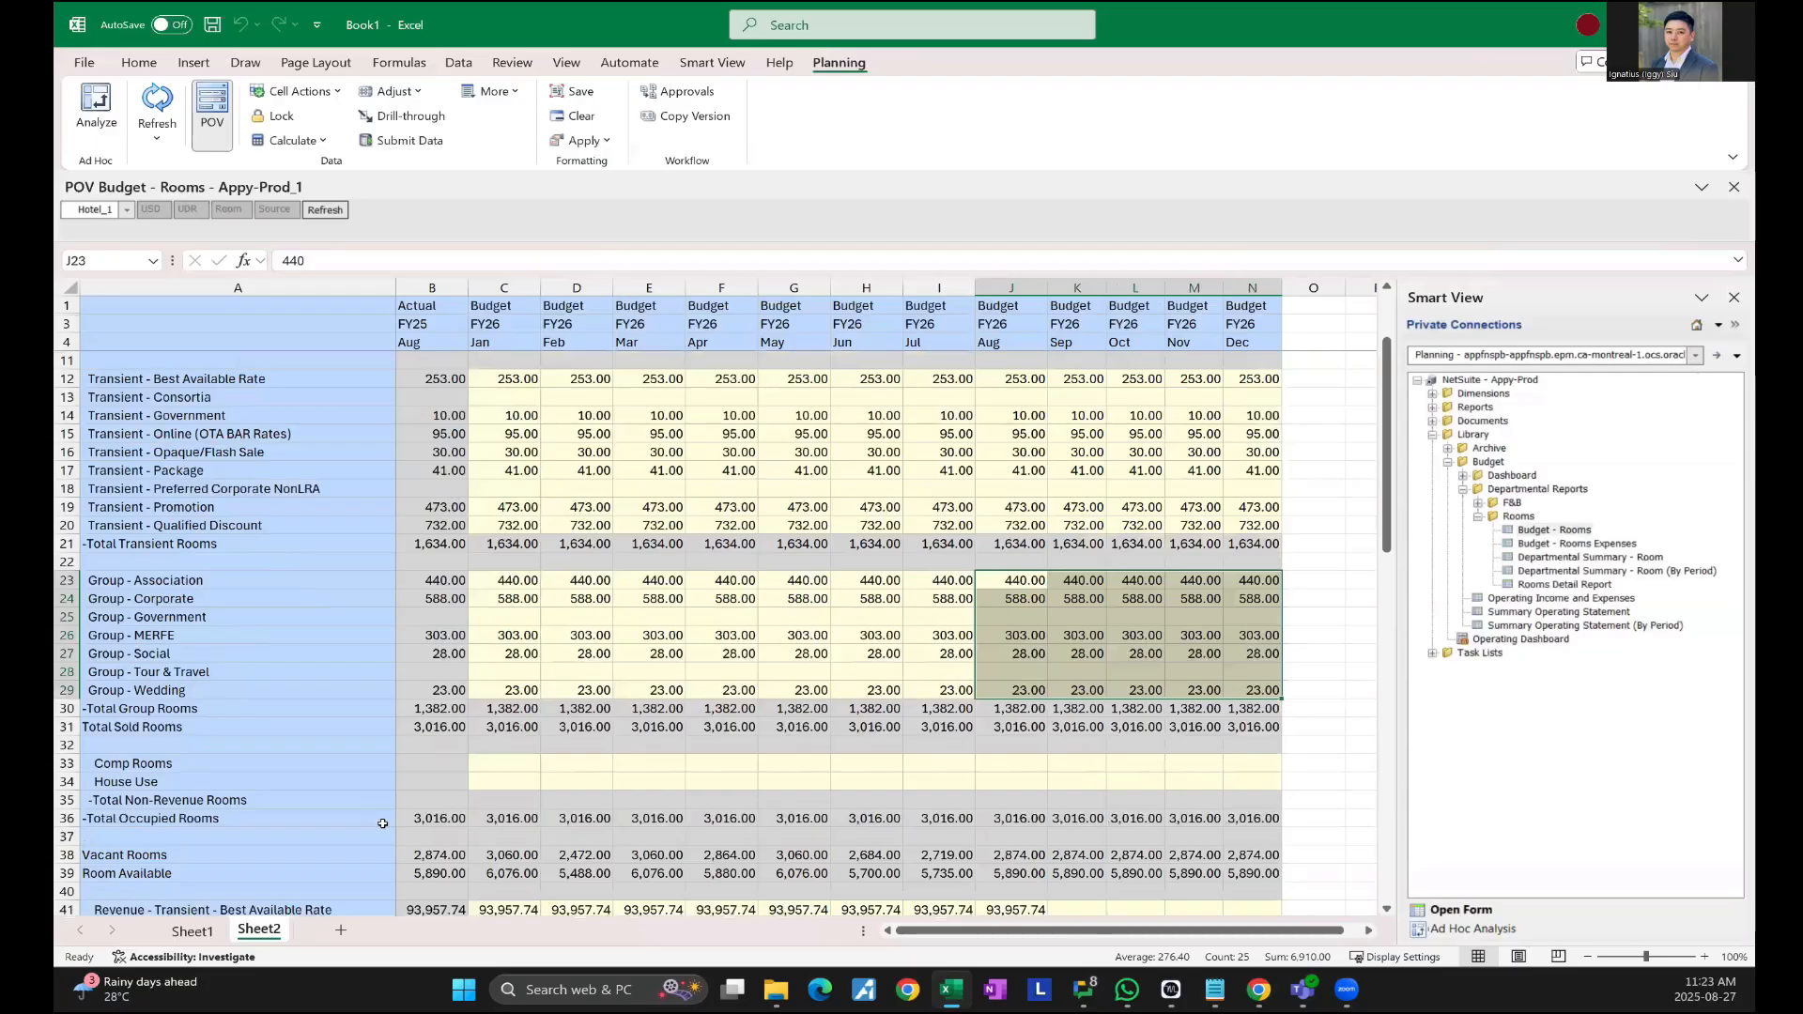
{"action": "left_click", "coordinate": [1572, 544]}
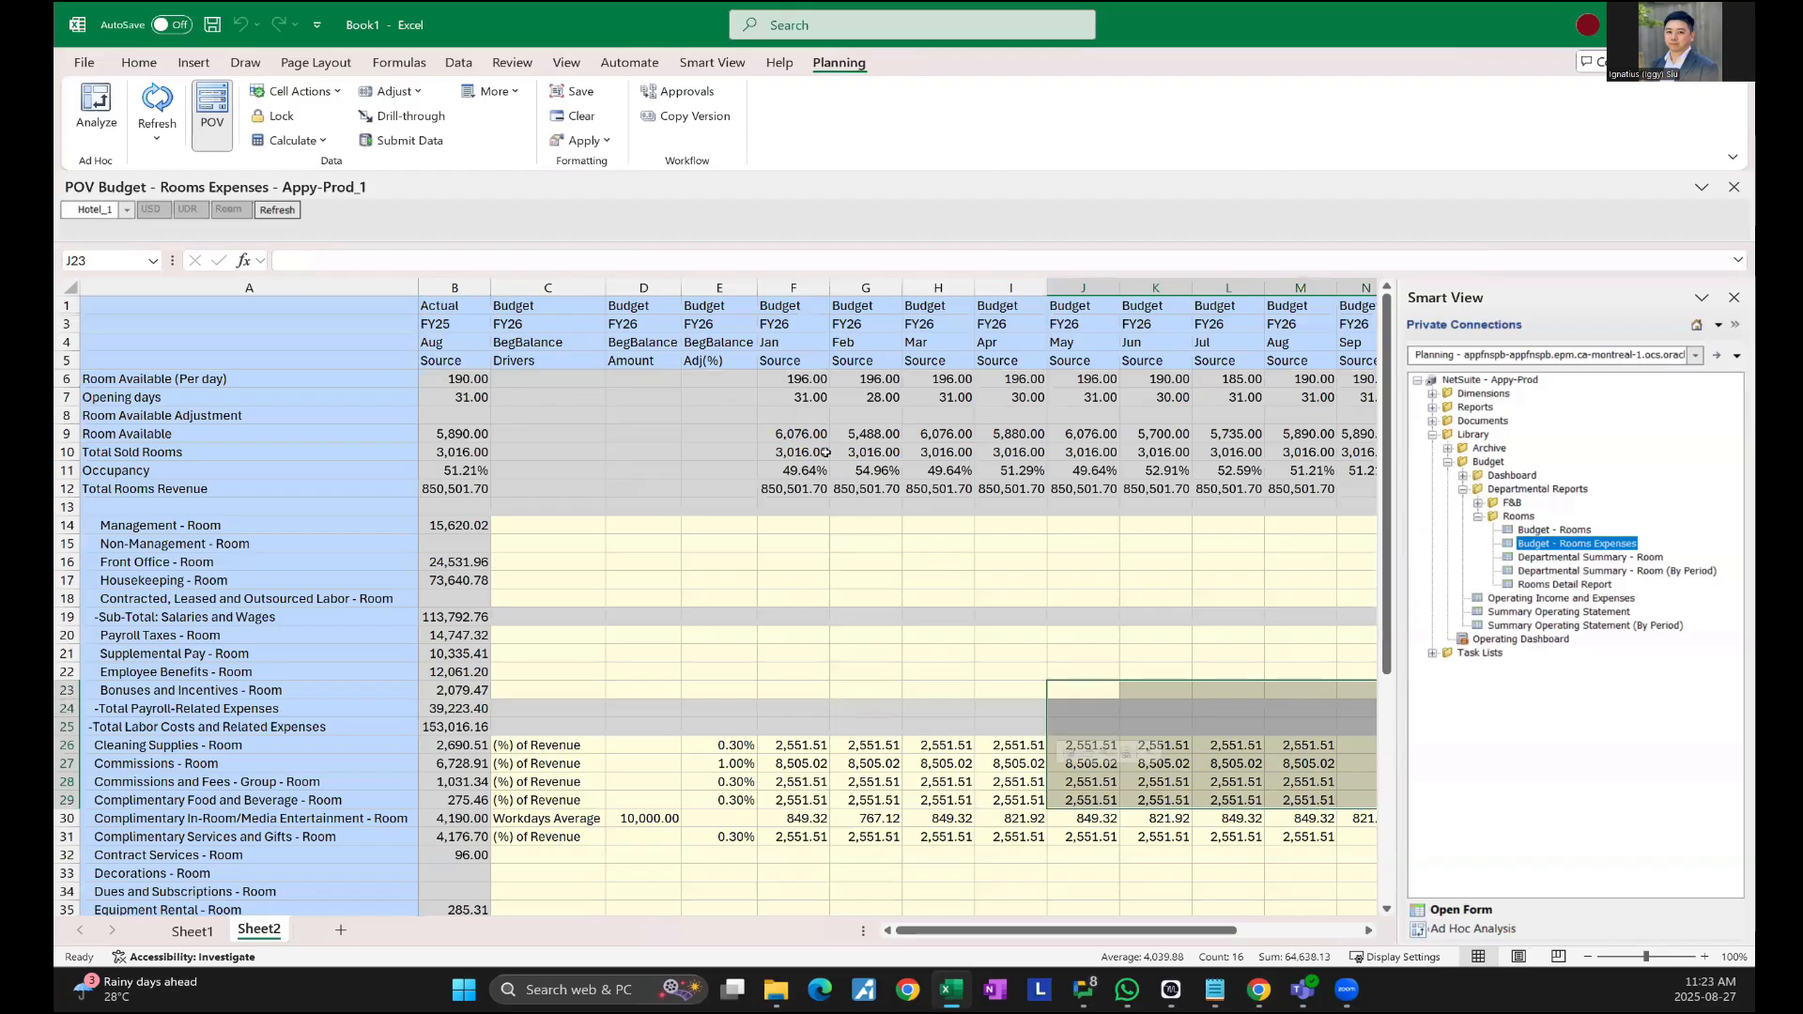
{"action": "scroll", "coordinate": [807, 462], "scroll_direction": "down", "scroll_amount": 1}
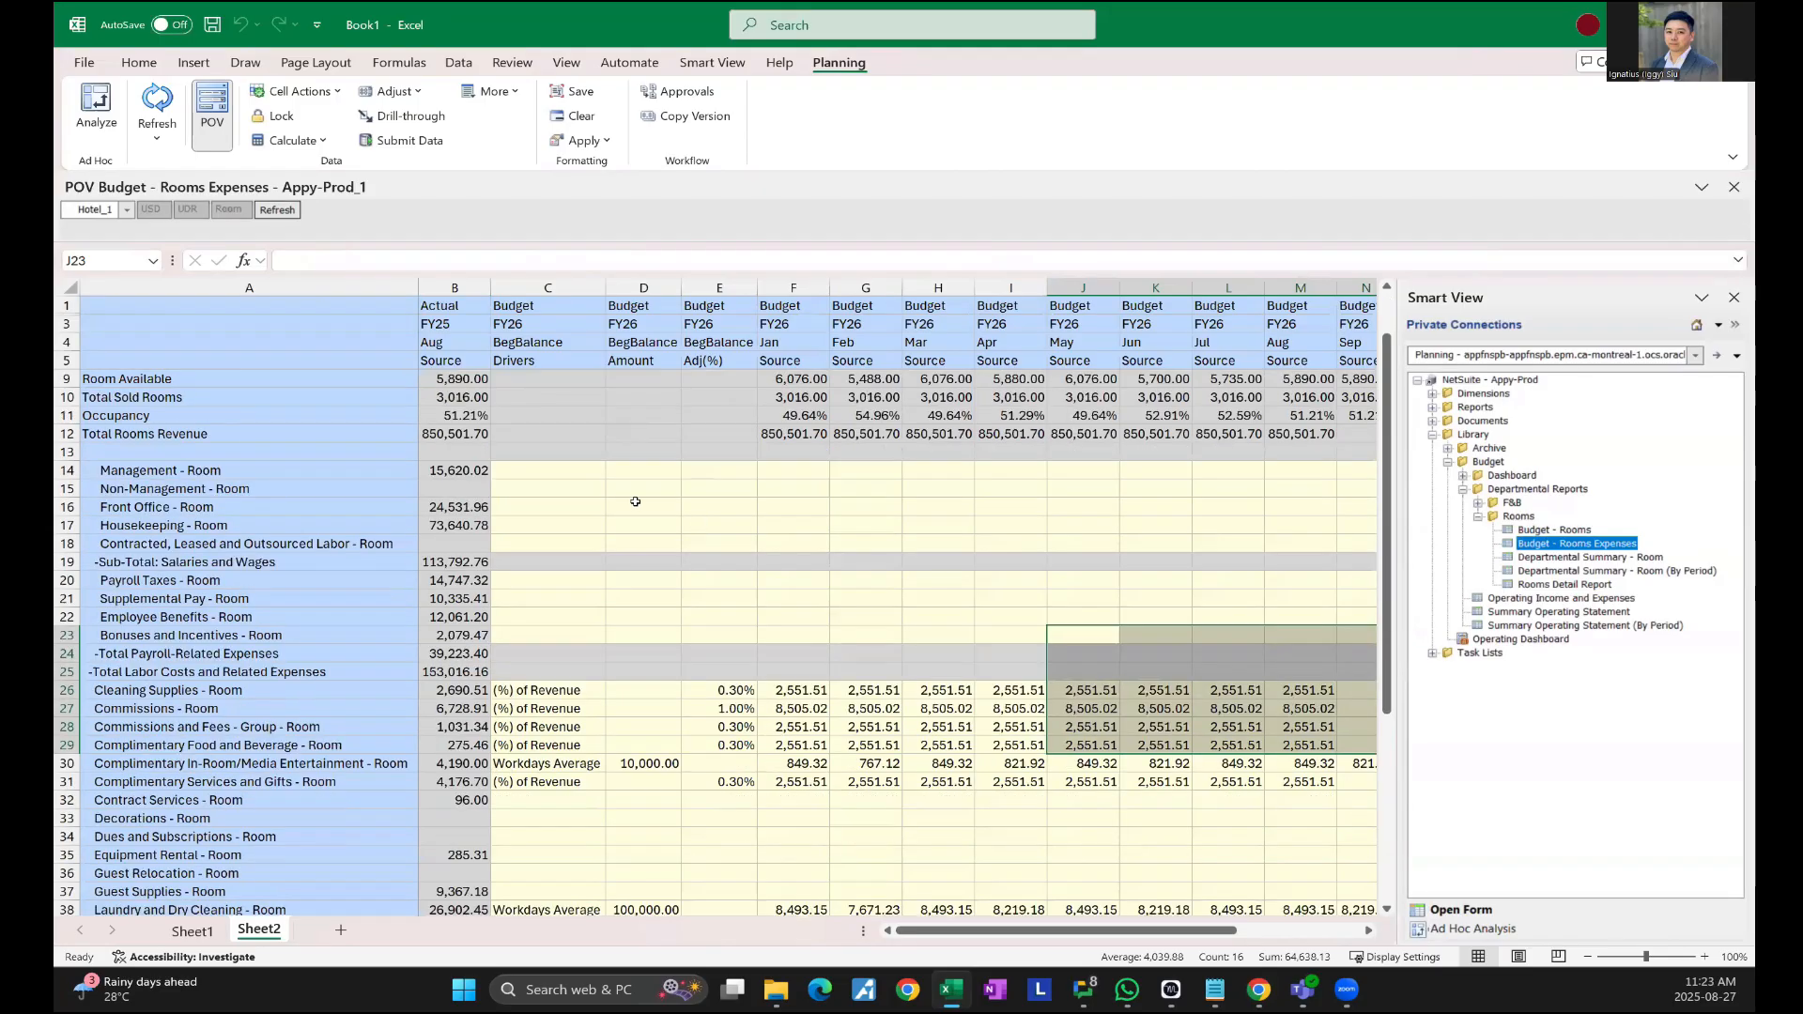
{"action": "scroll", "coordinate": [660, 510], "scroll_direction": "down", "scroll_amount": 1}
{"action": "scroll", "coordinate": [659, 510], "scroll_direction": "up", "scroll_amount": 1}
{"action": "left_click", "coordinate": [569, 798]}
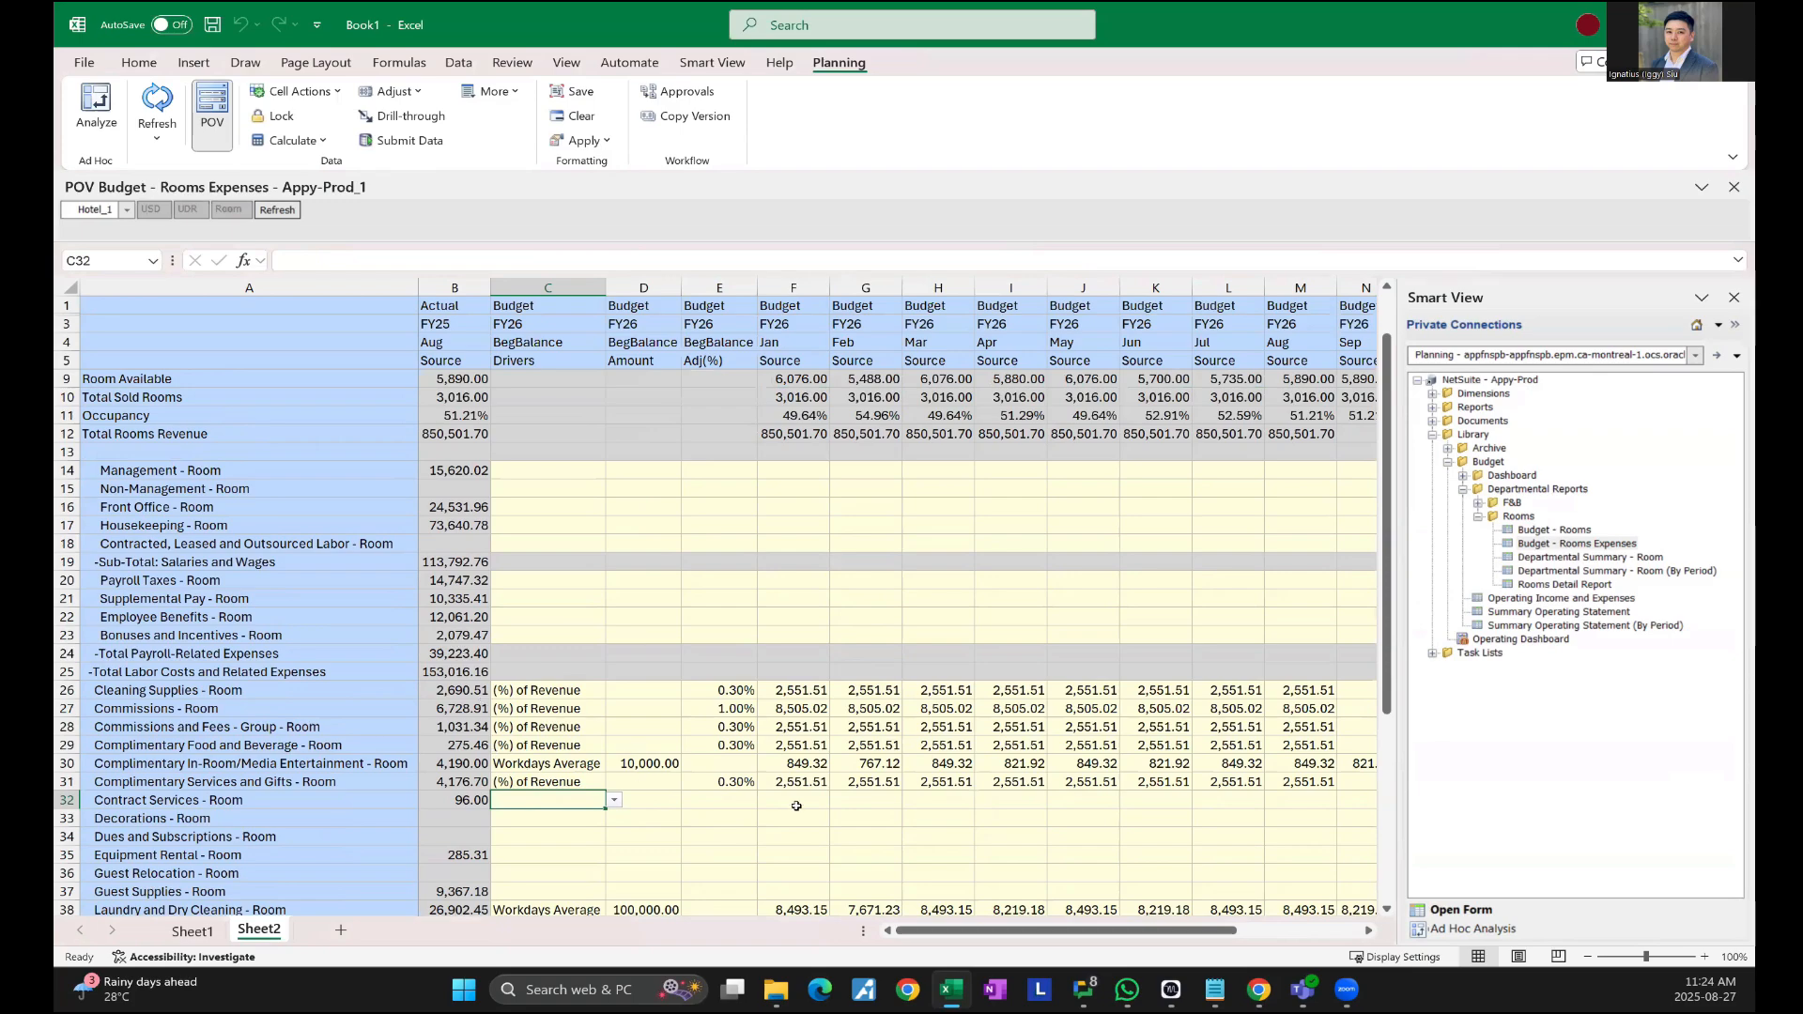
- Switch to the browser and open the Budget - Rooms Expenses form at its operating expense rows
{"action": "left_click", "coordinate": [1258, 989]}
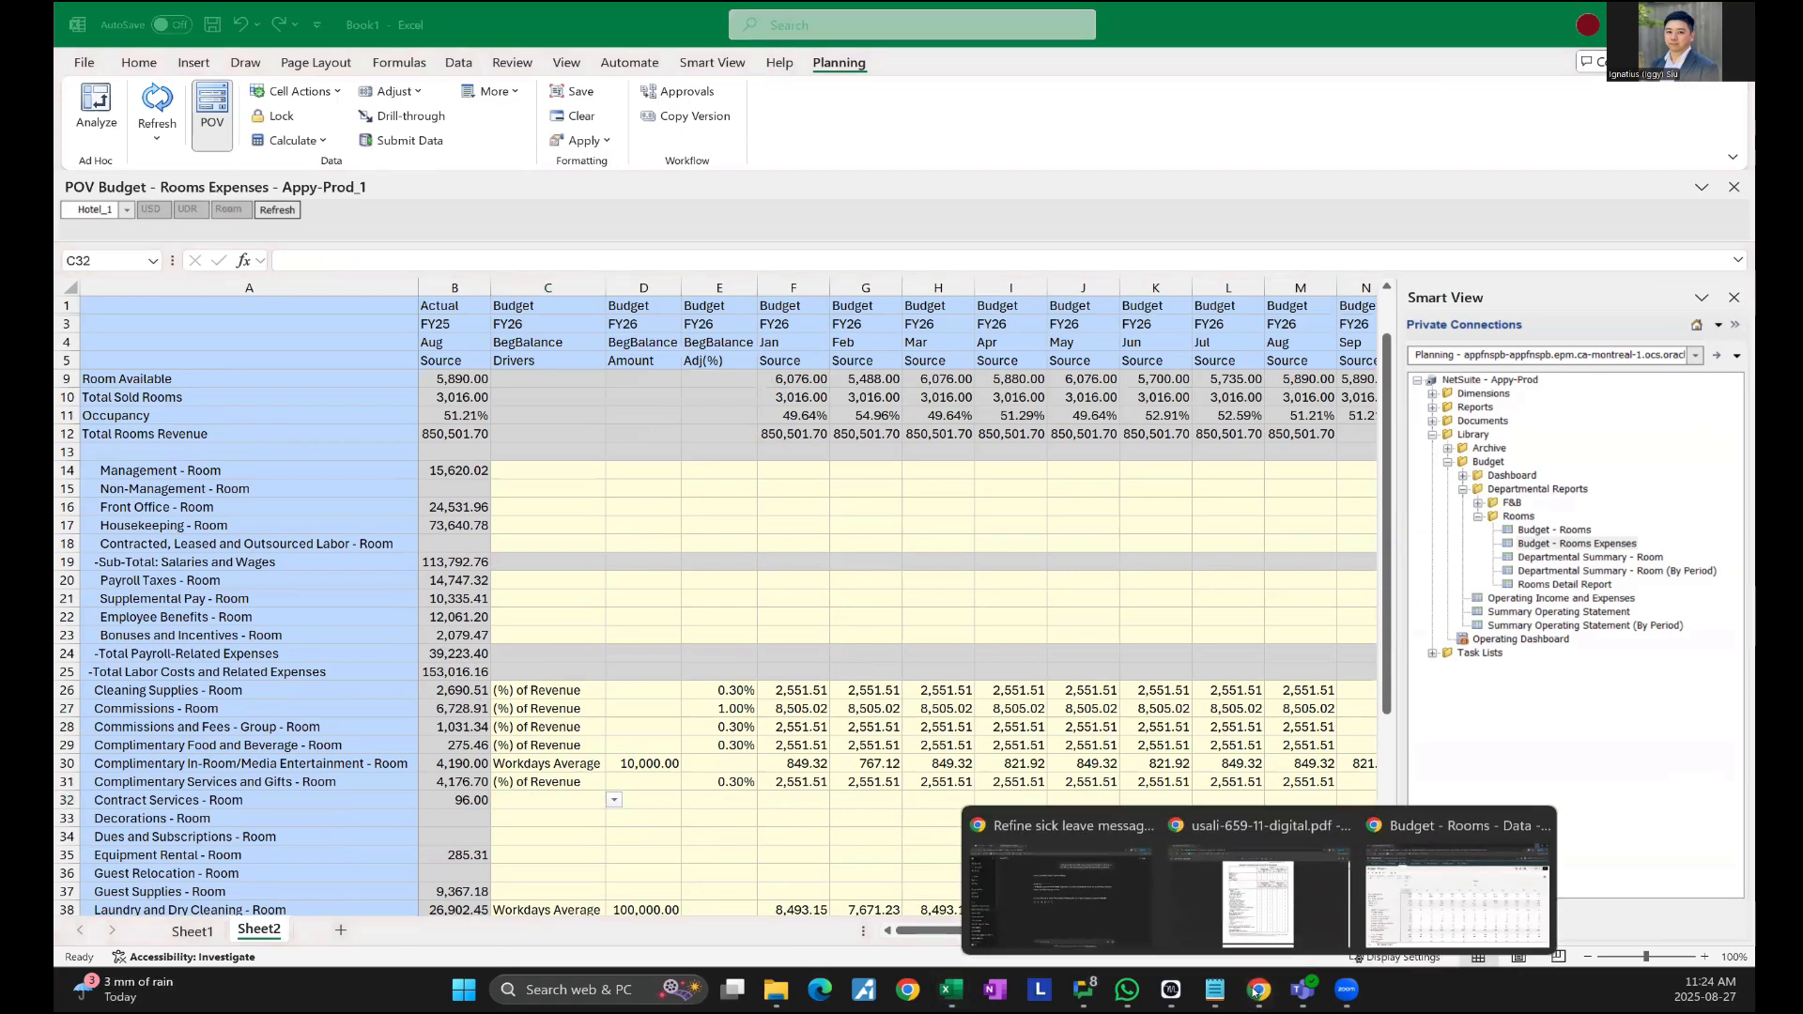
{"action": "left_click", "coordinate": [1391, 925]}
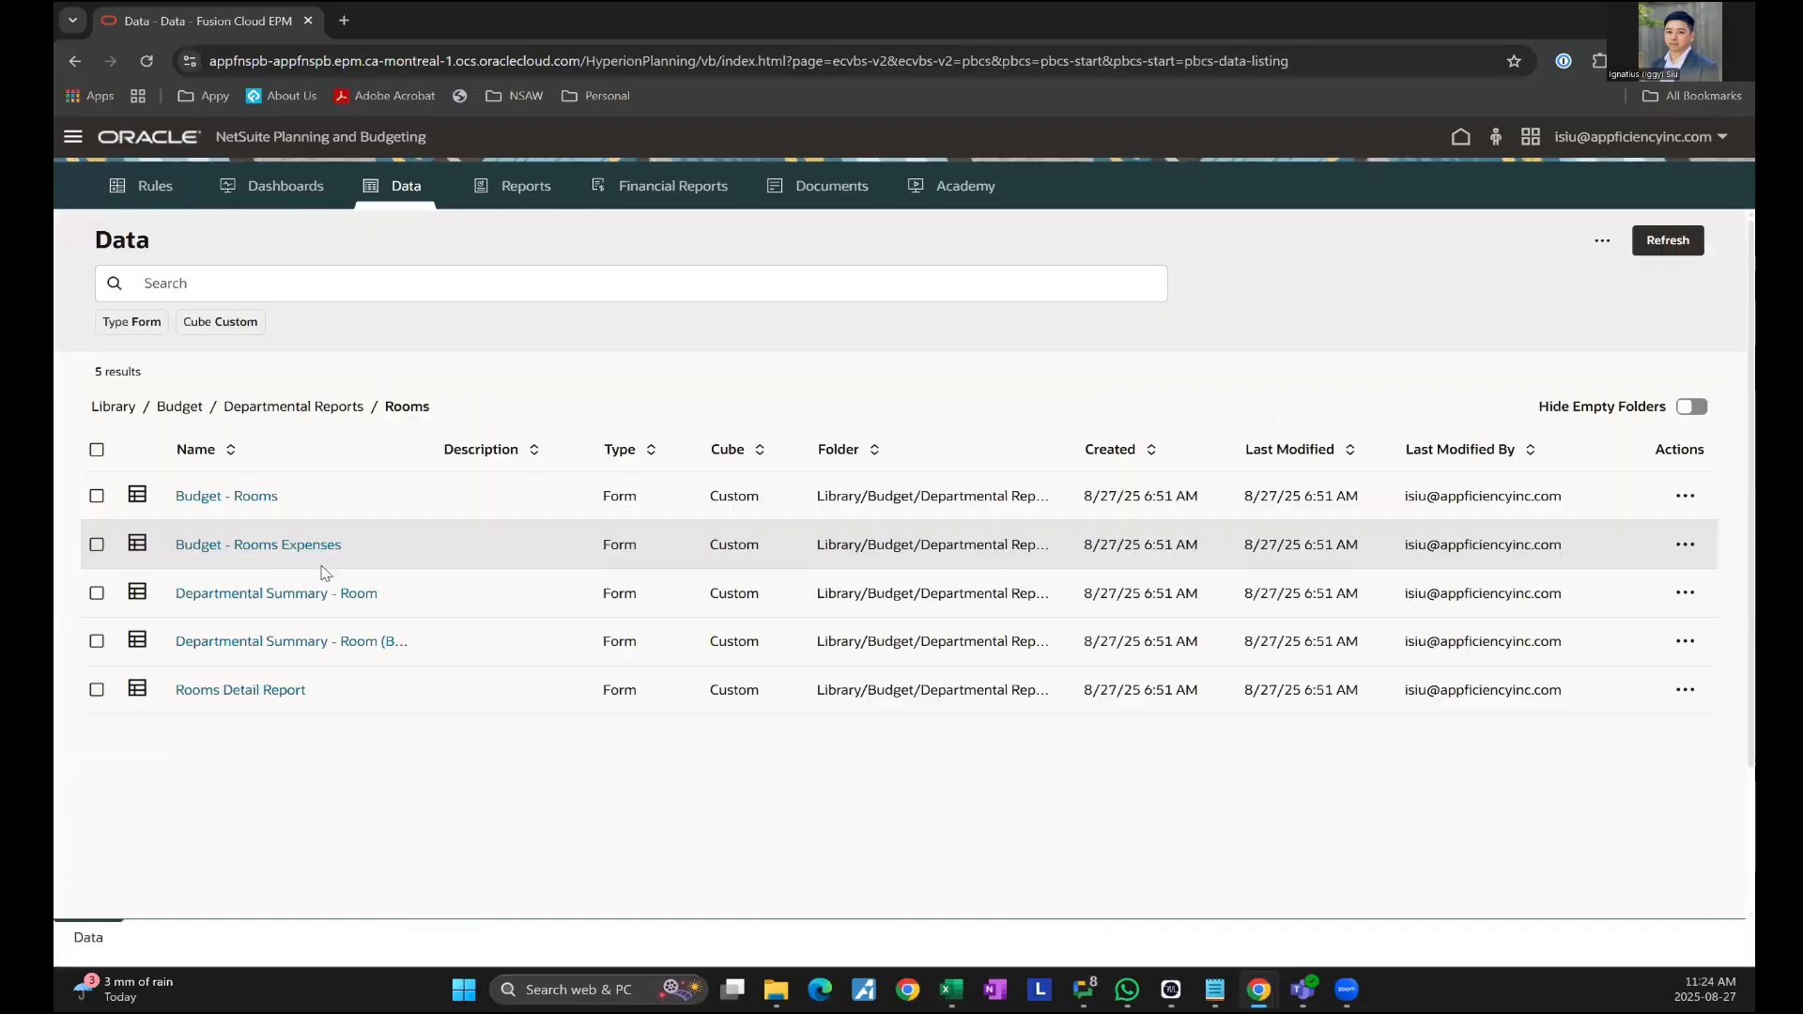
{"action": "left_click", "coordinate": [267, 554]}
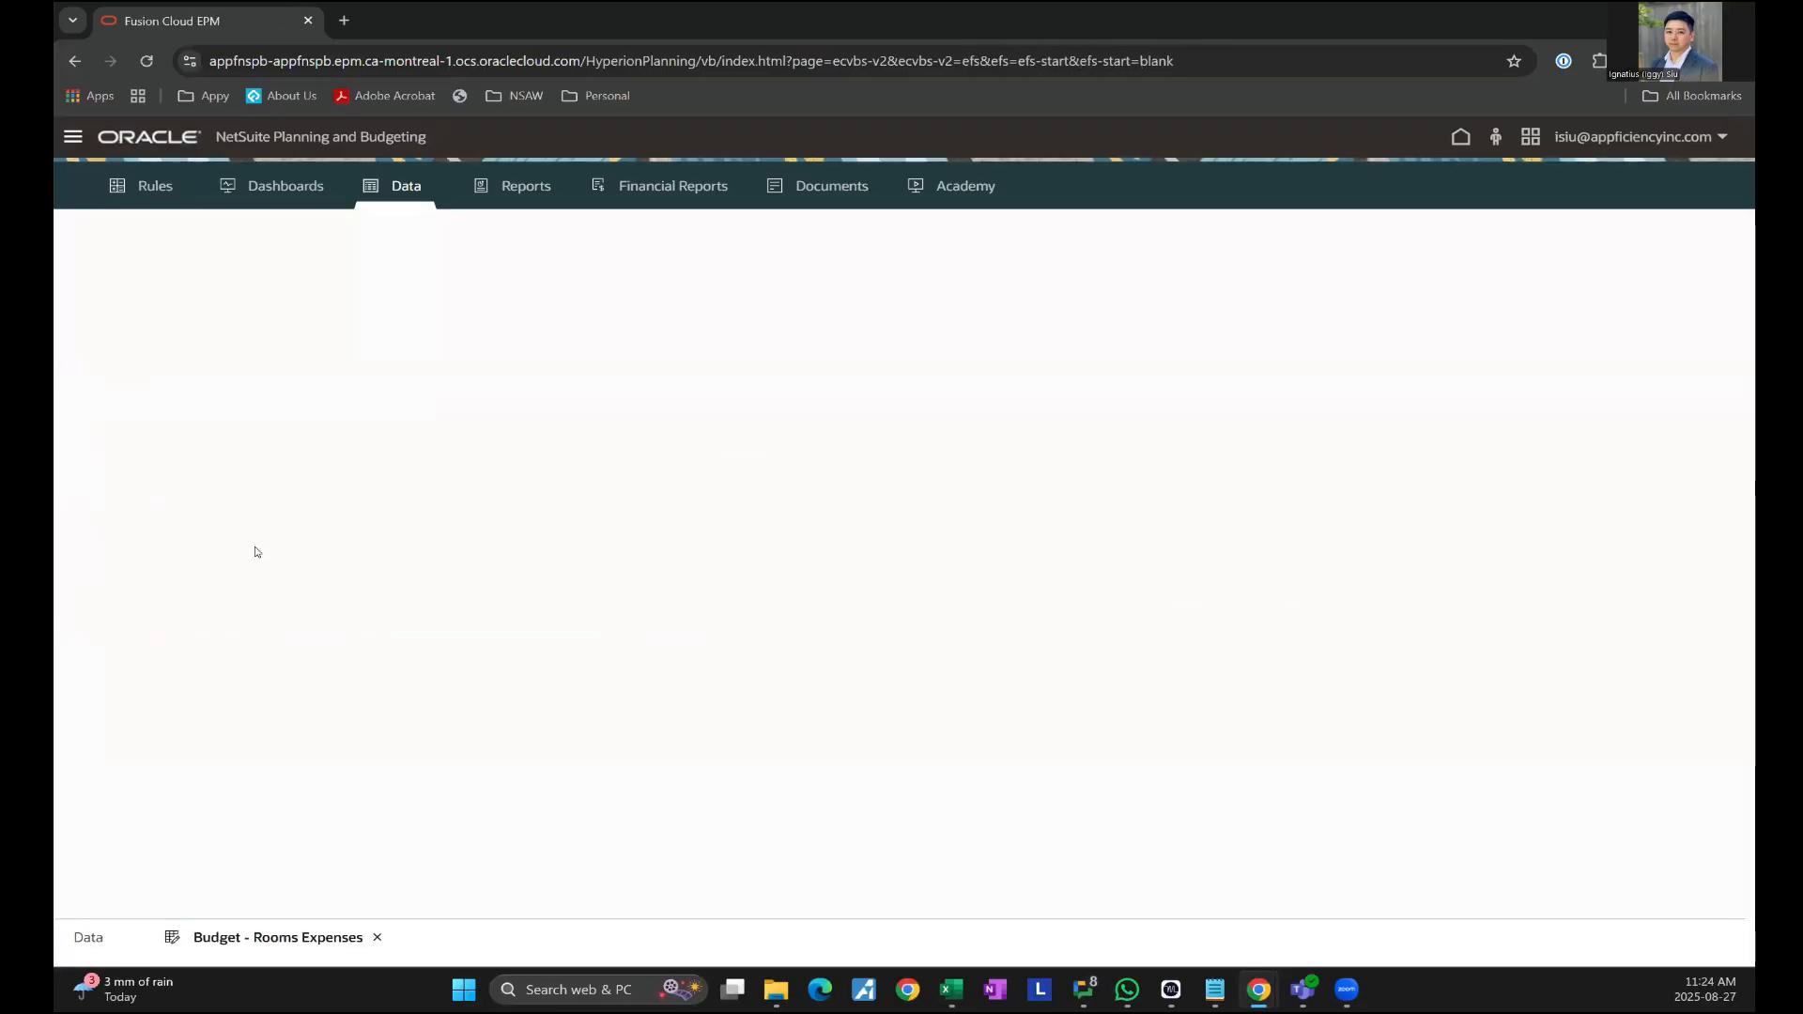
{"action": "scroll", "coordinate": [705, 698], "scroll_direction": "down", "scroll_amount": 5}
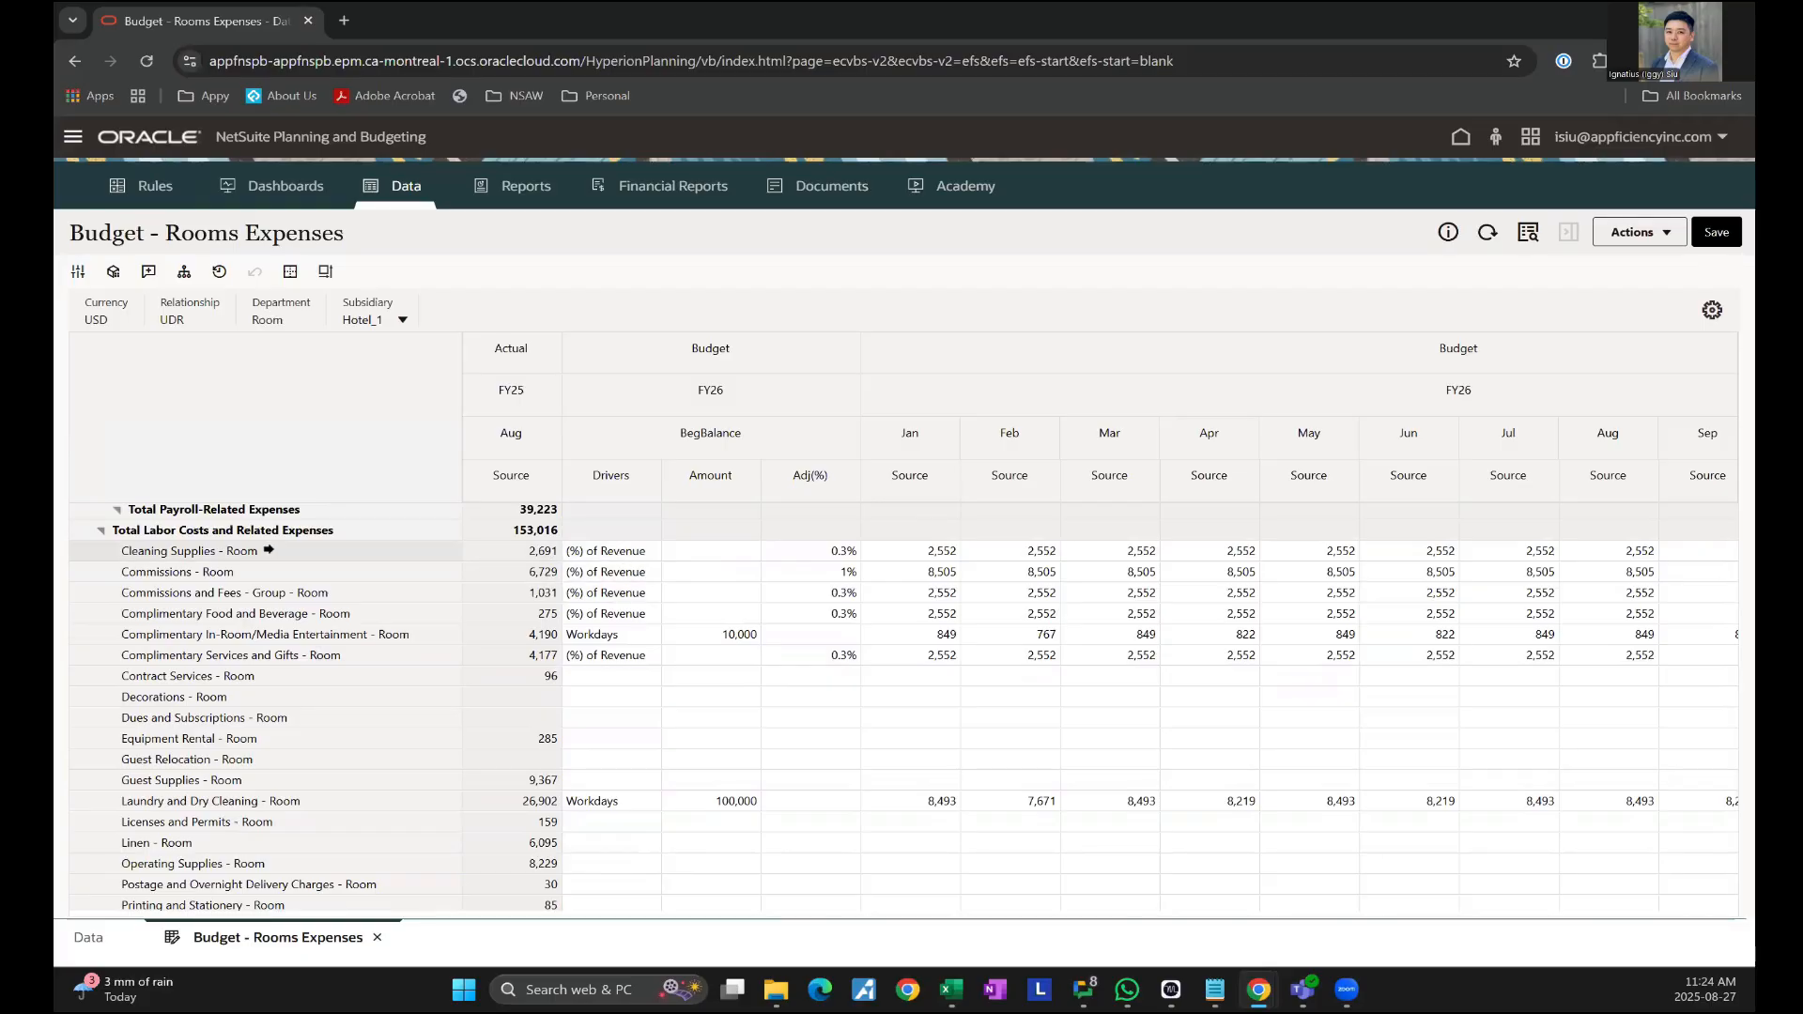
- Examine the driver options available for Cleaning Supplies - Room and the monthly room availability and opening days
{"action": "left_click", "coordinate": [631, 556]}
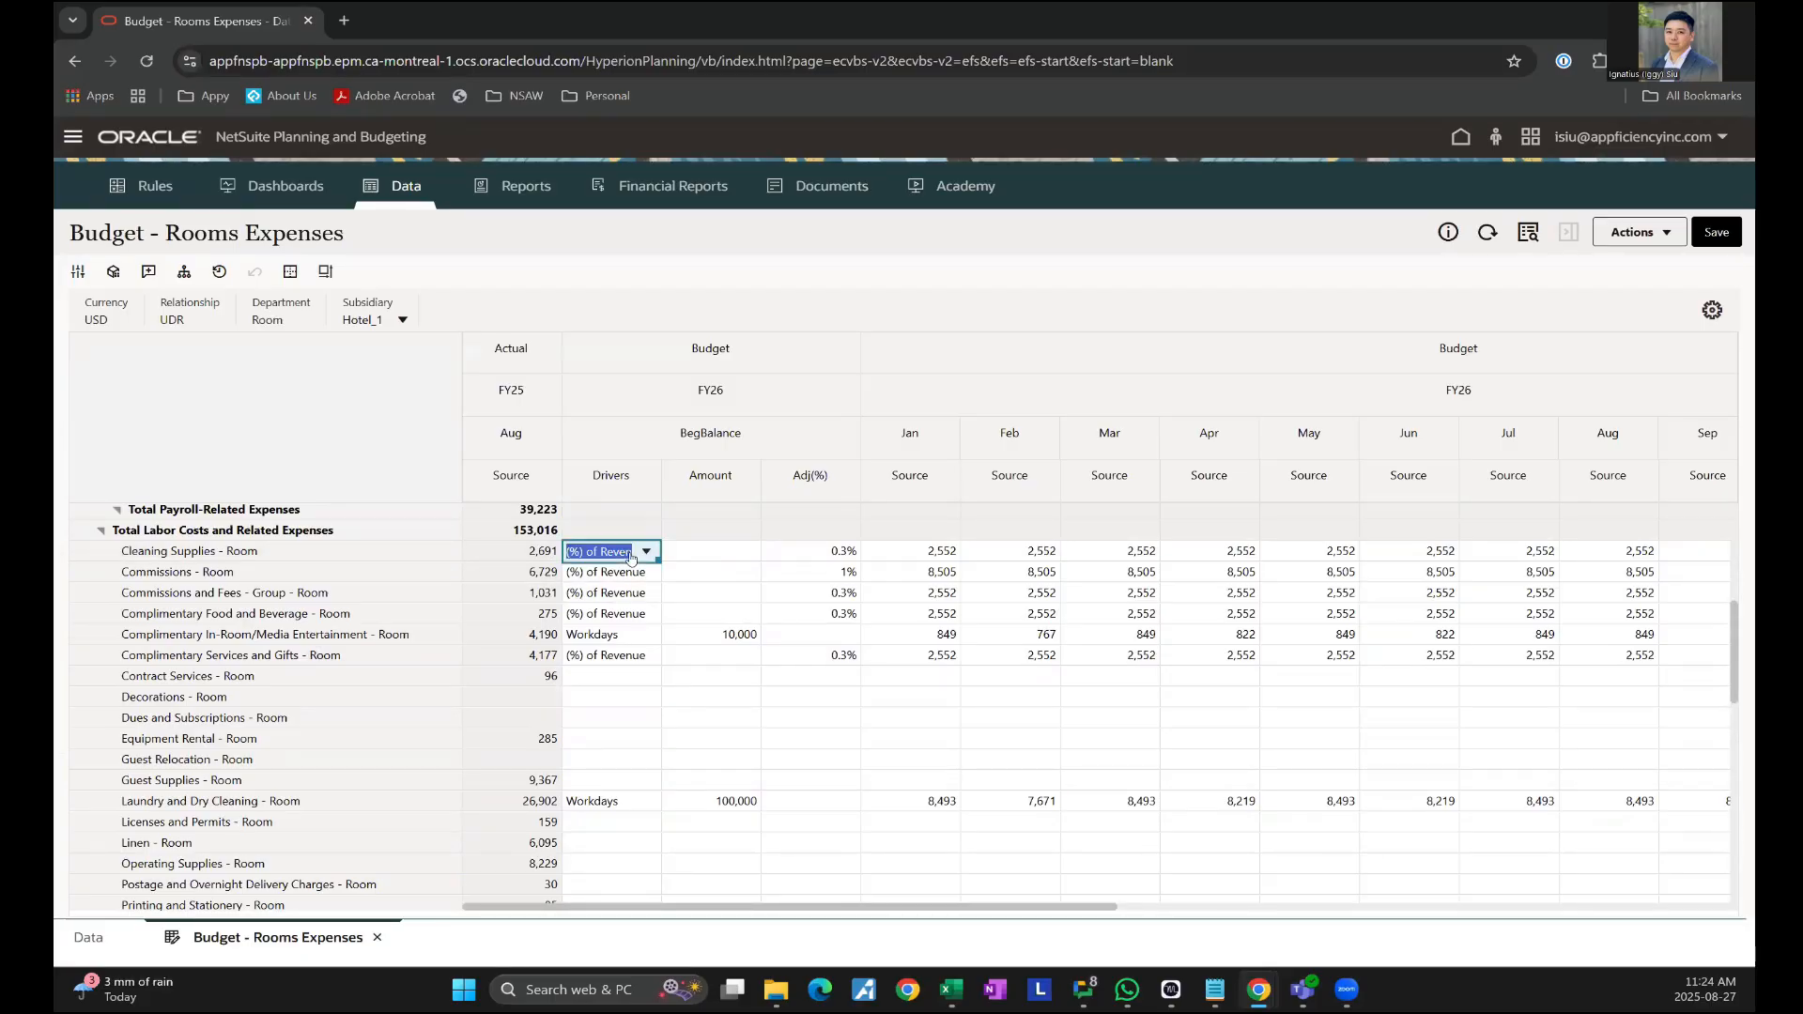
{"action": "left_click", "coordinate": [647, 552]}
{"action": "scroll", "coordinate": [681, 629], "scroll_direction": "down", "scroll_amount": 1}
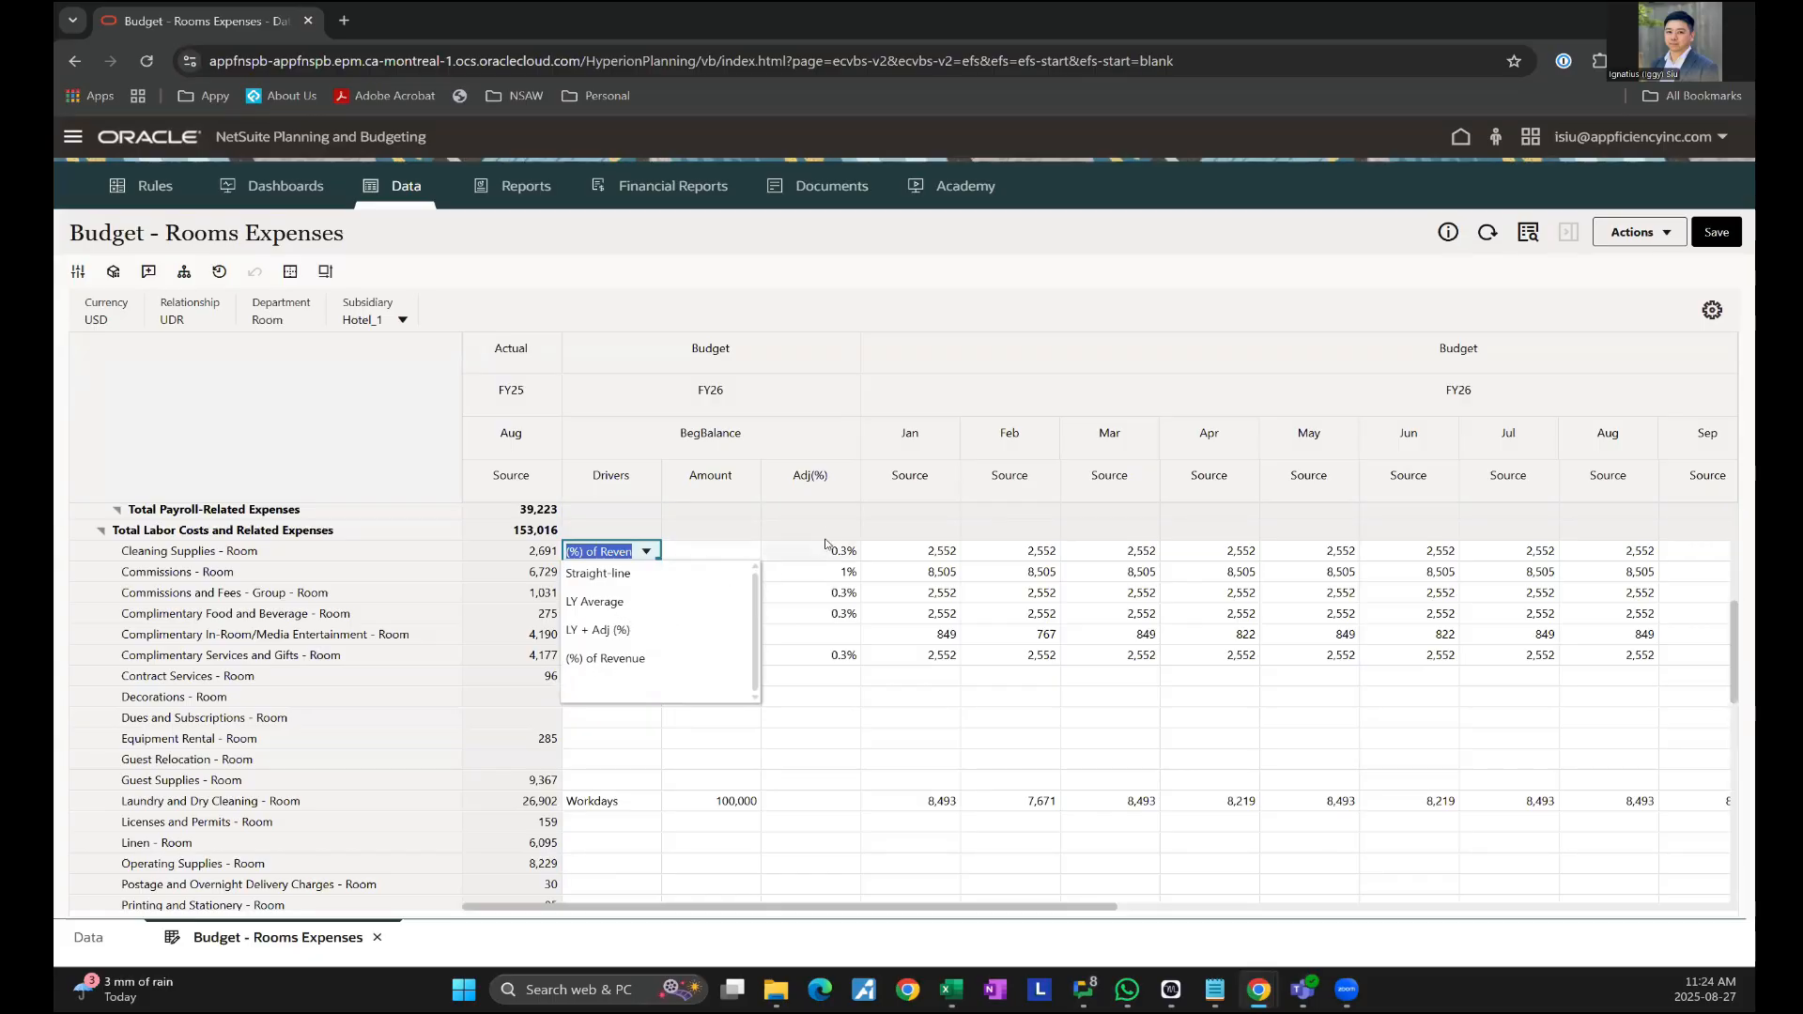
{"action": "scroll", "coordinate": [662, 615], "scroll_direction": "up", "scroll_amount": 1}
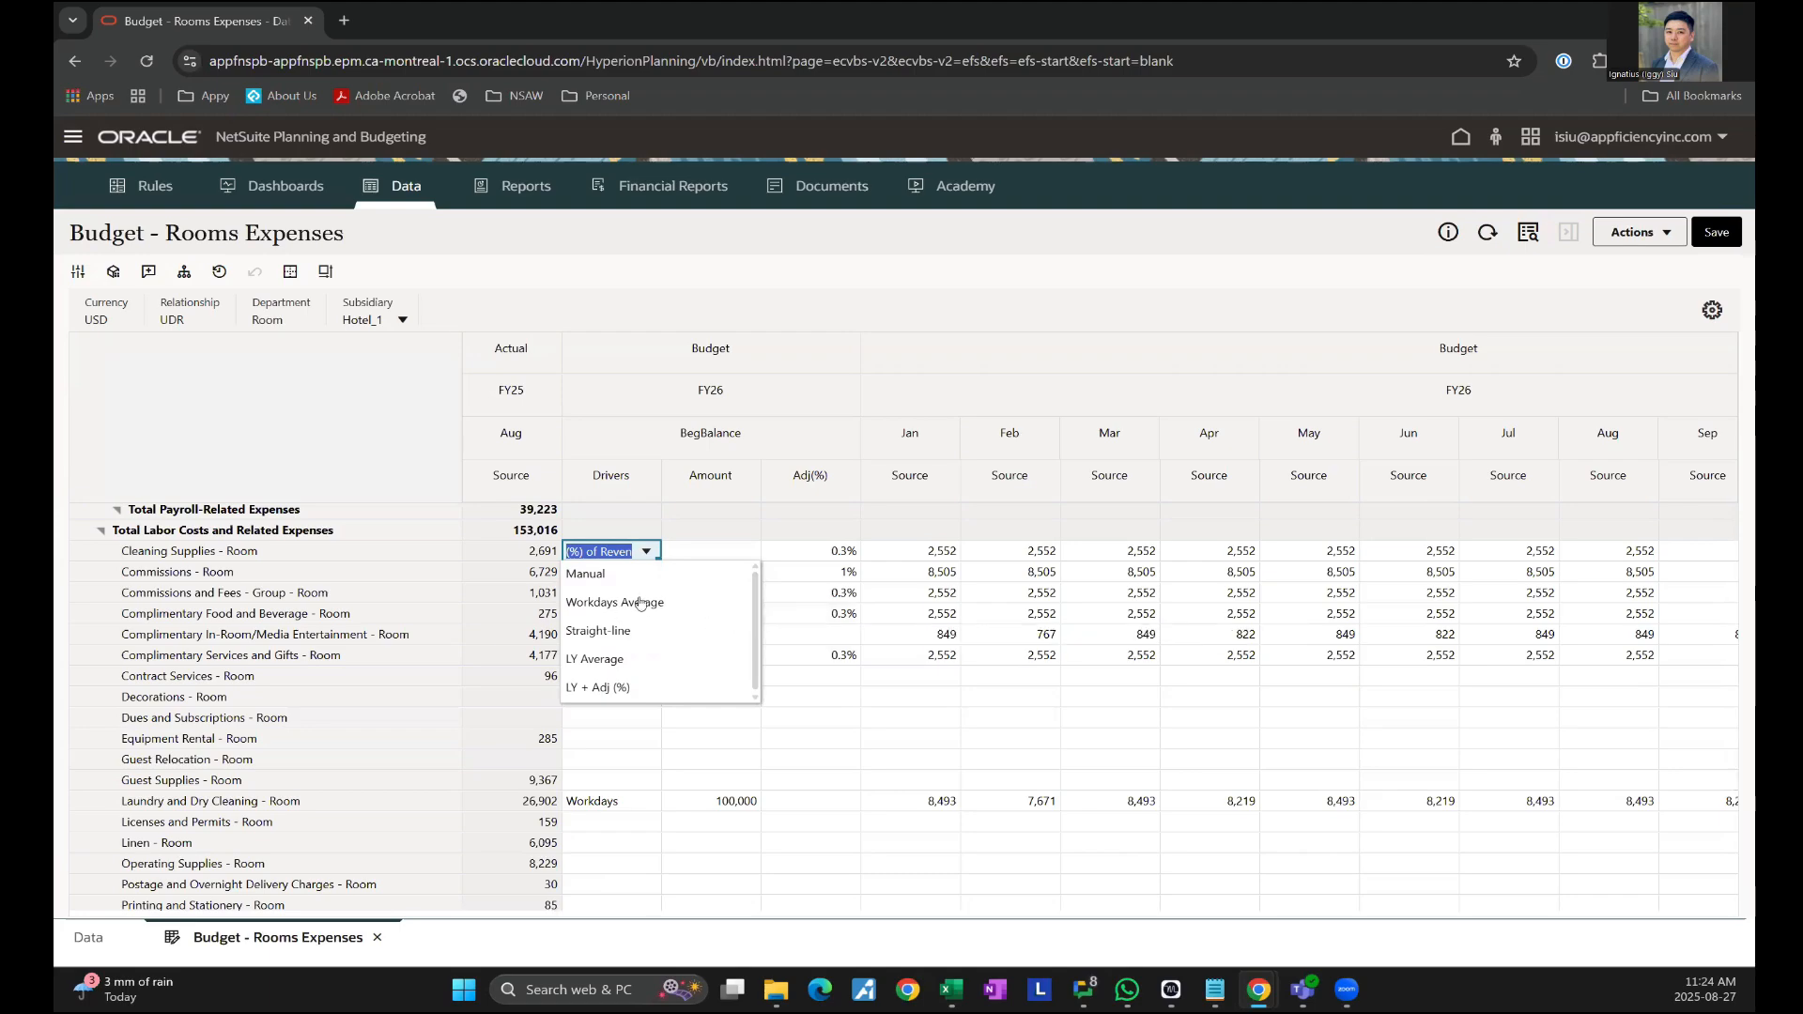
{"action": "left_click", "coordinate": [796, 599]}
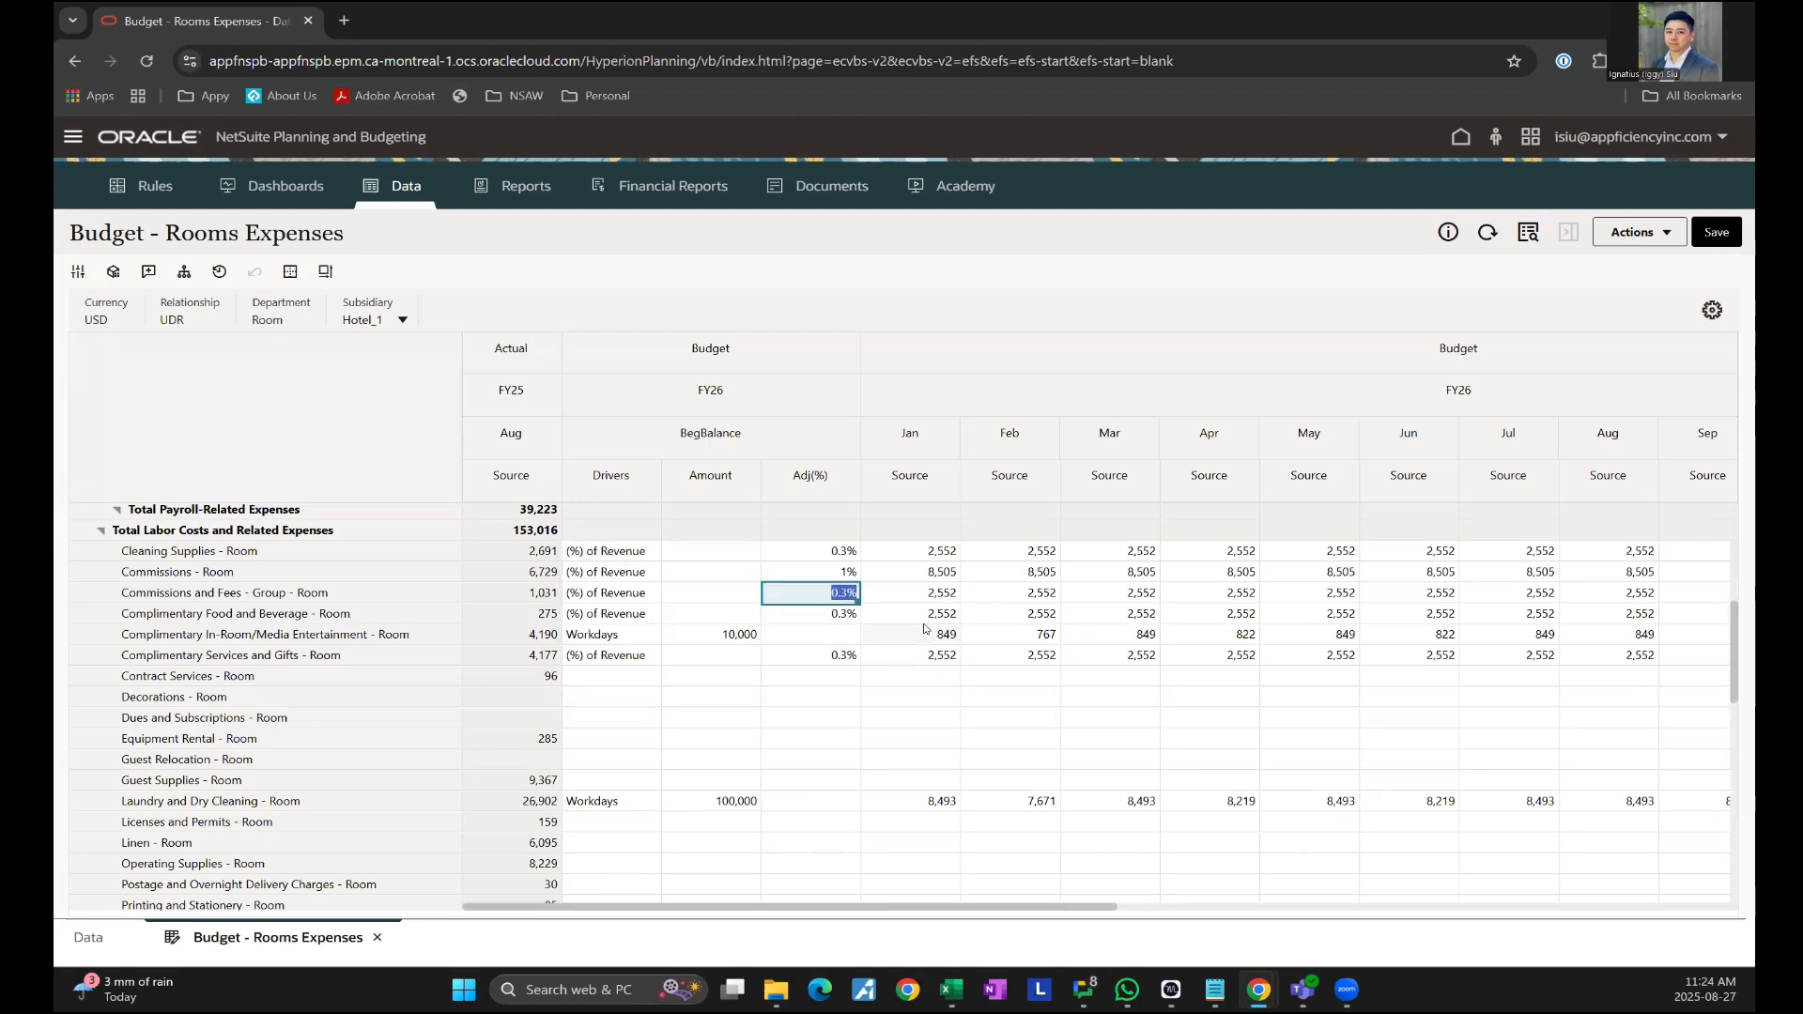
{"action": "scroll", "coordinate": [897, 563], "scroll_direction": "up", "scroll_amount": 5}
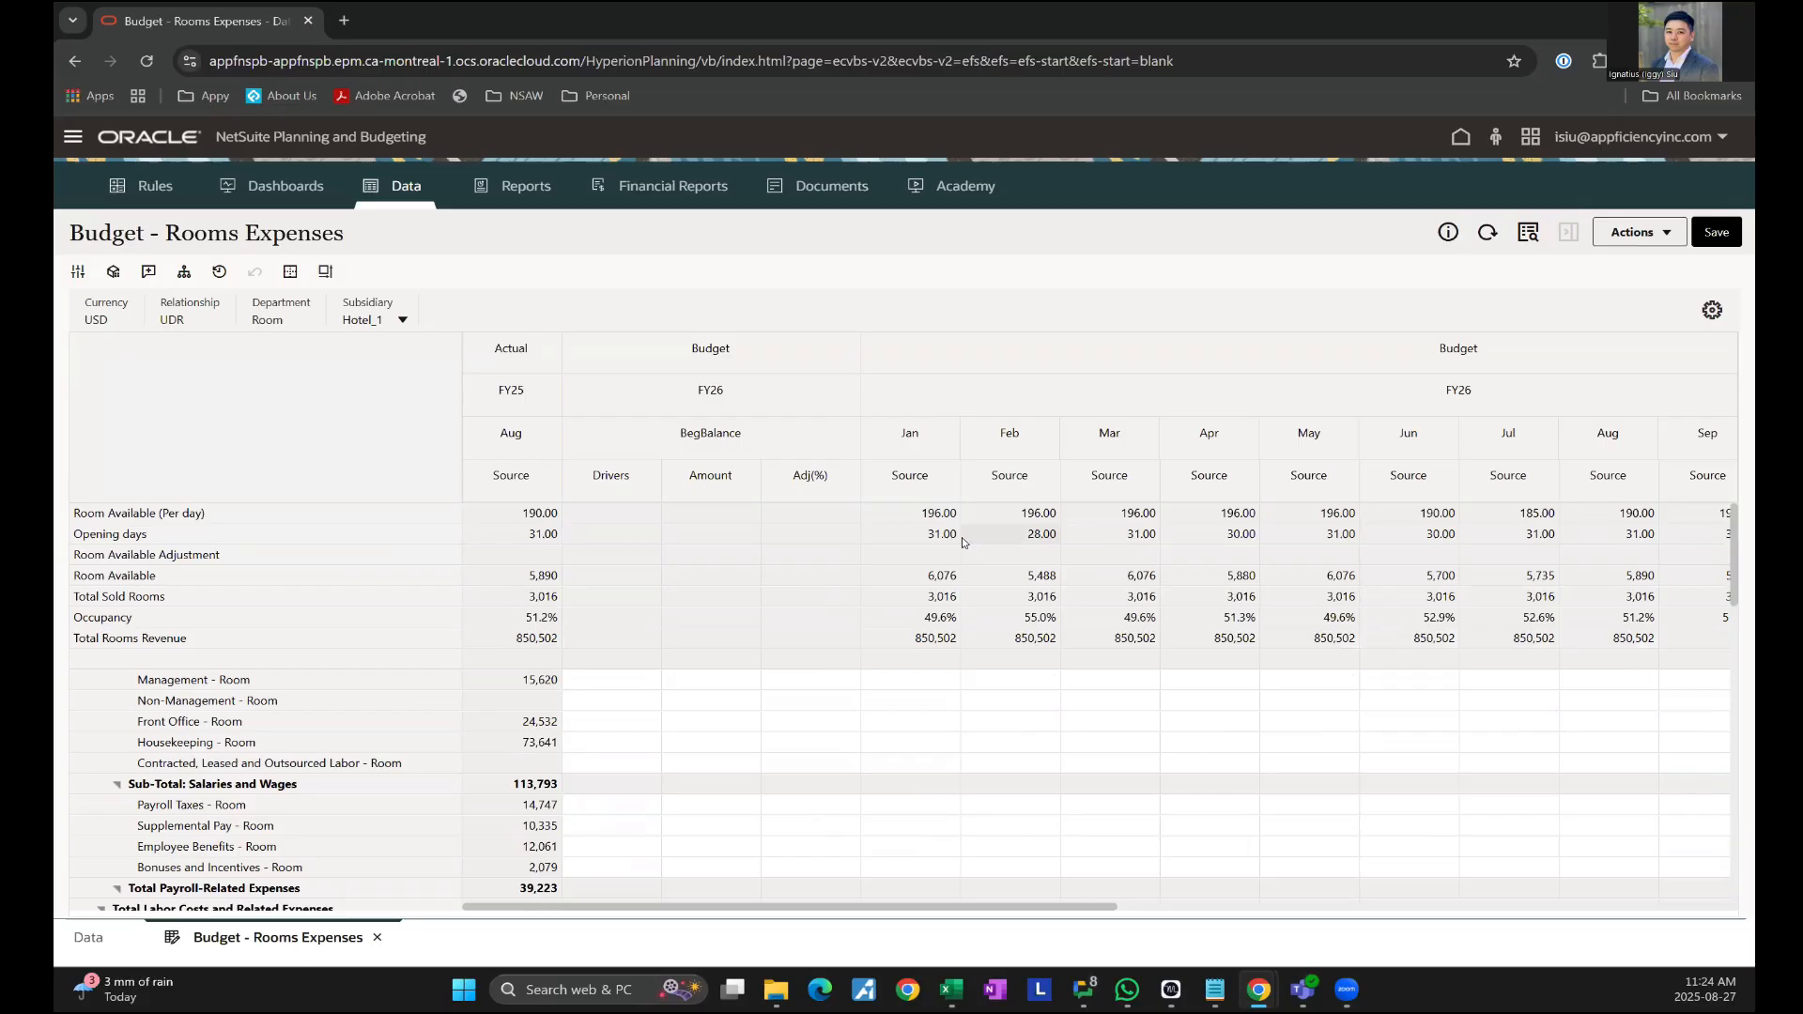
- Set the Cleaning Supplies - Room driver to Workdays Average with an amount of 24,000 and save the form
{"action": "scroll", "coordinate": [966, 554], "scroll_direction": "down", "scroll_amount": 2}
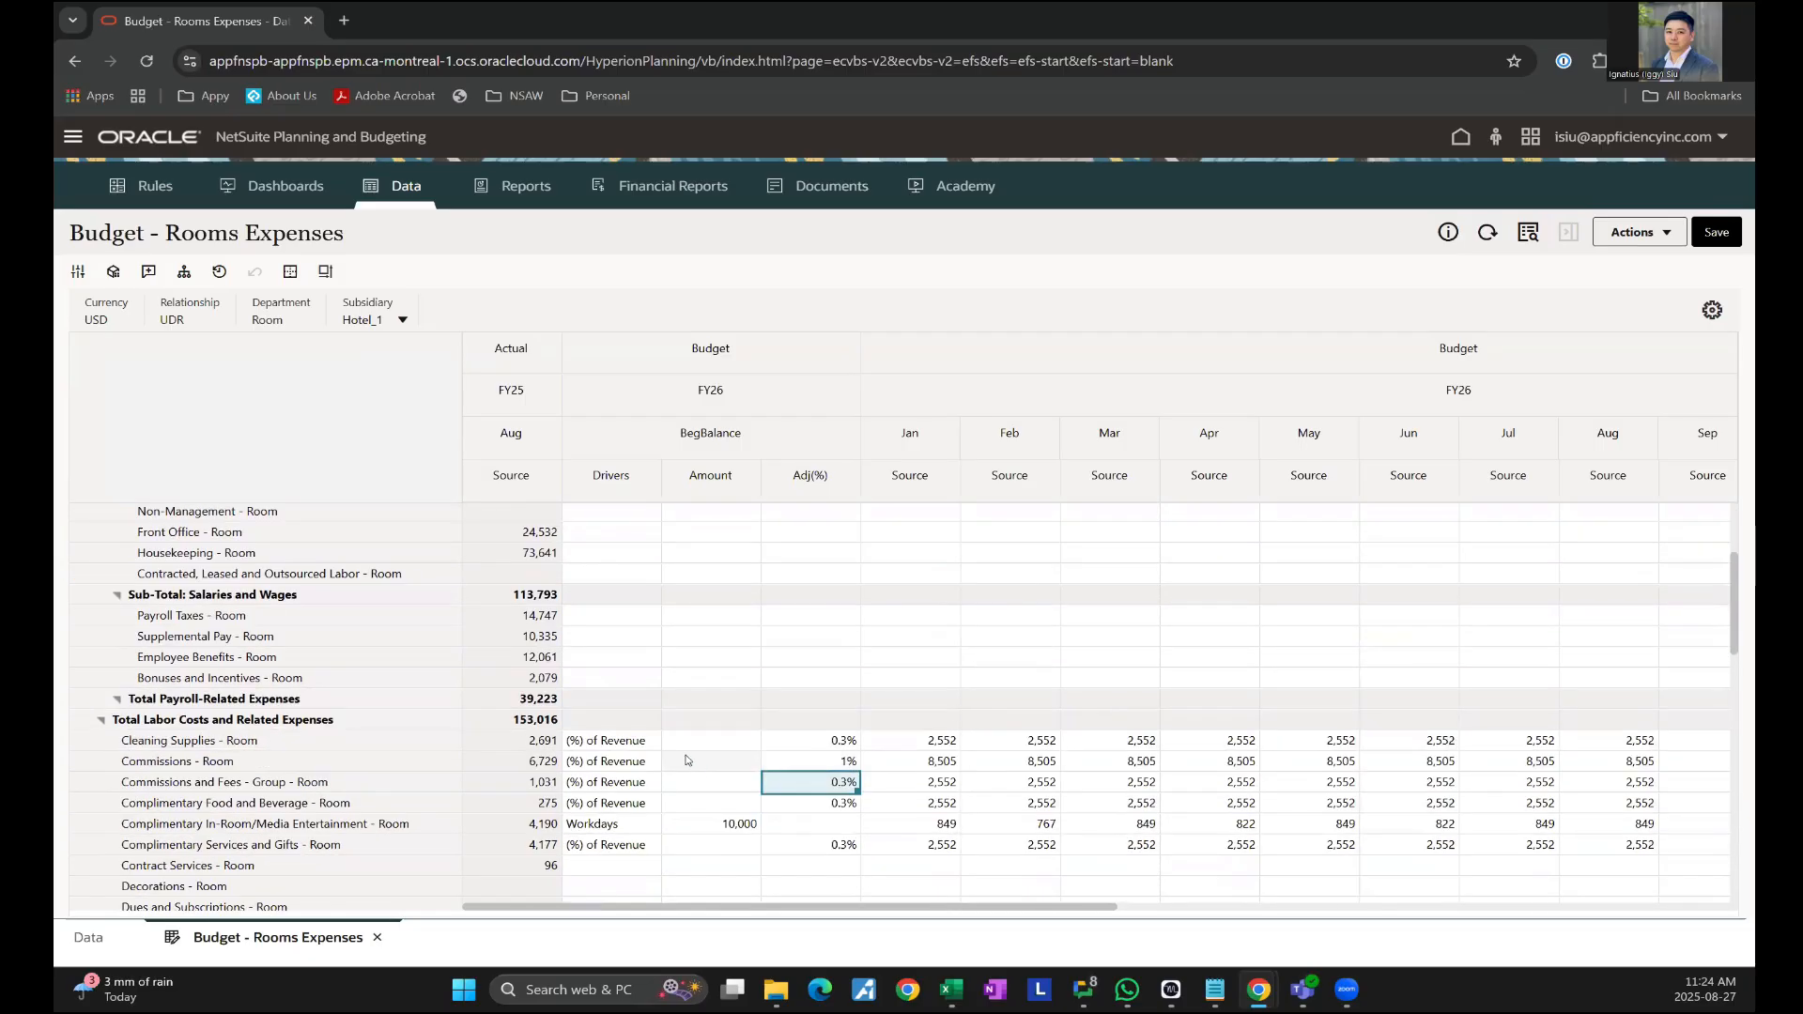
{"action": "left_click", "coordinate": [622, 742]}
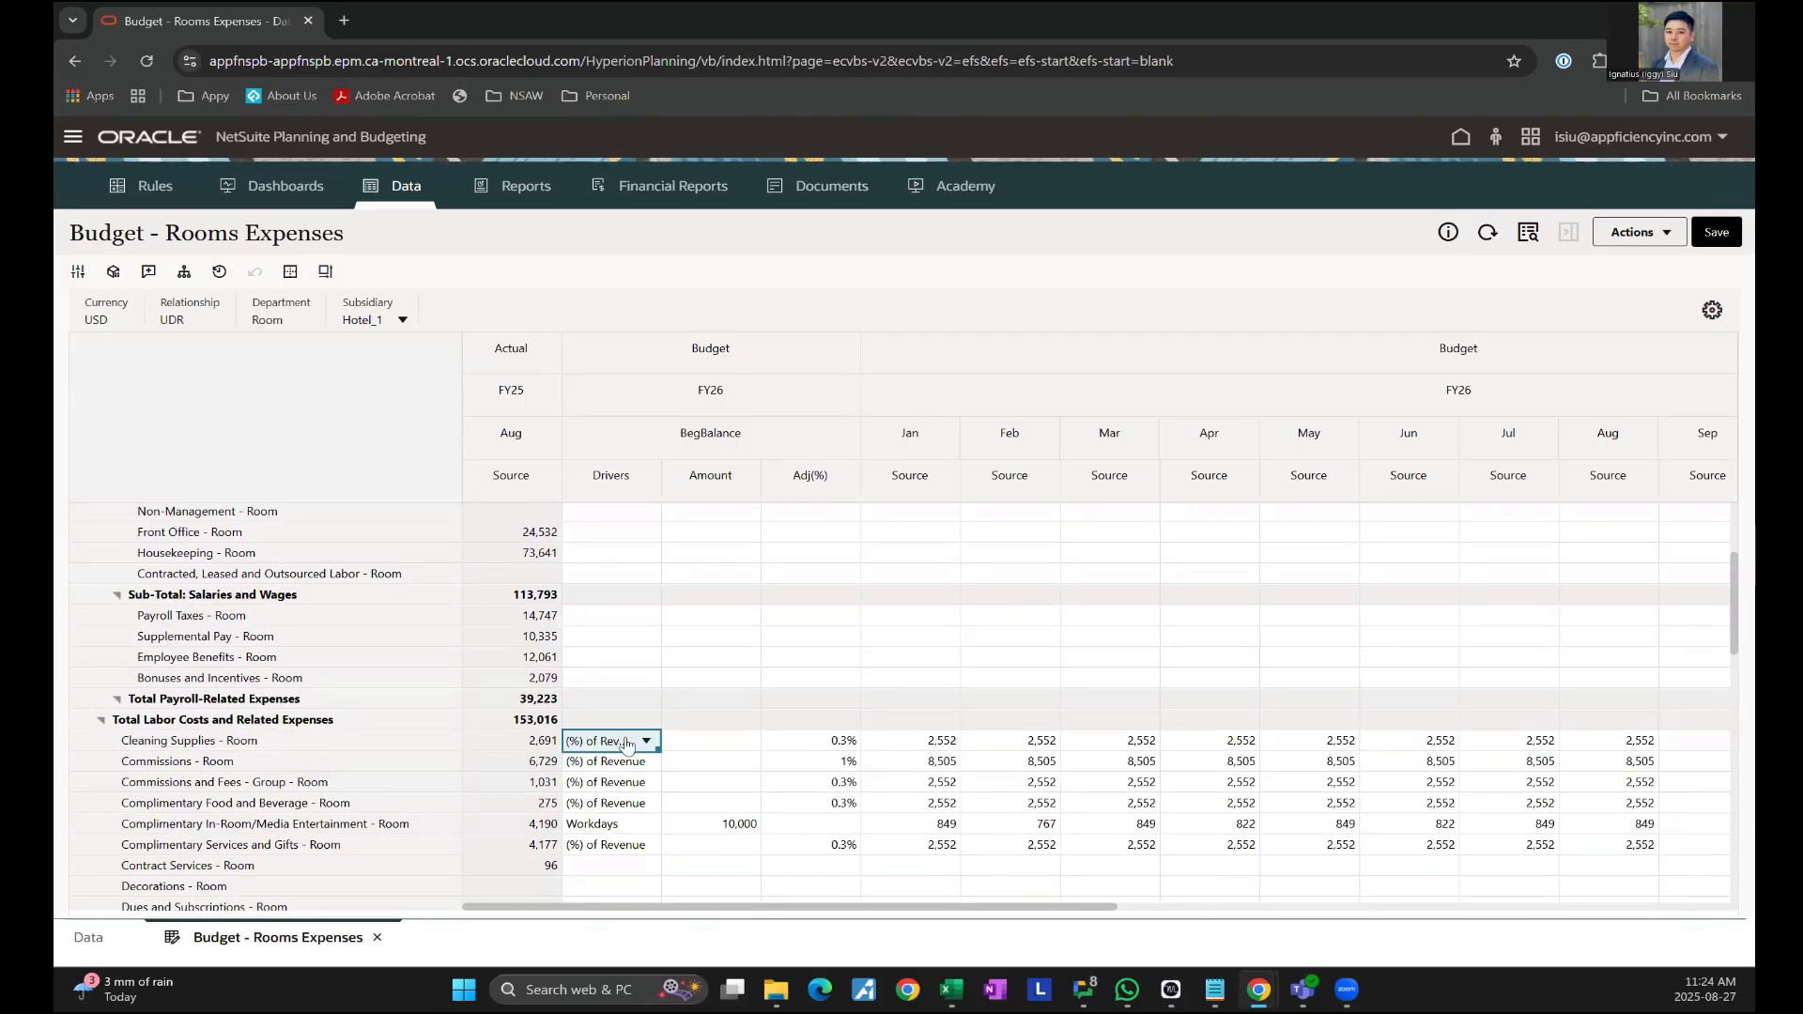
{"action": "left_click", "coordinate": [647, 742]}
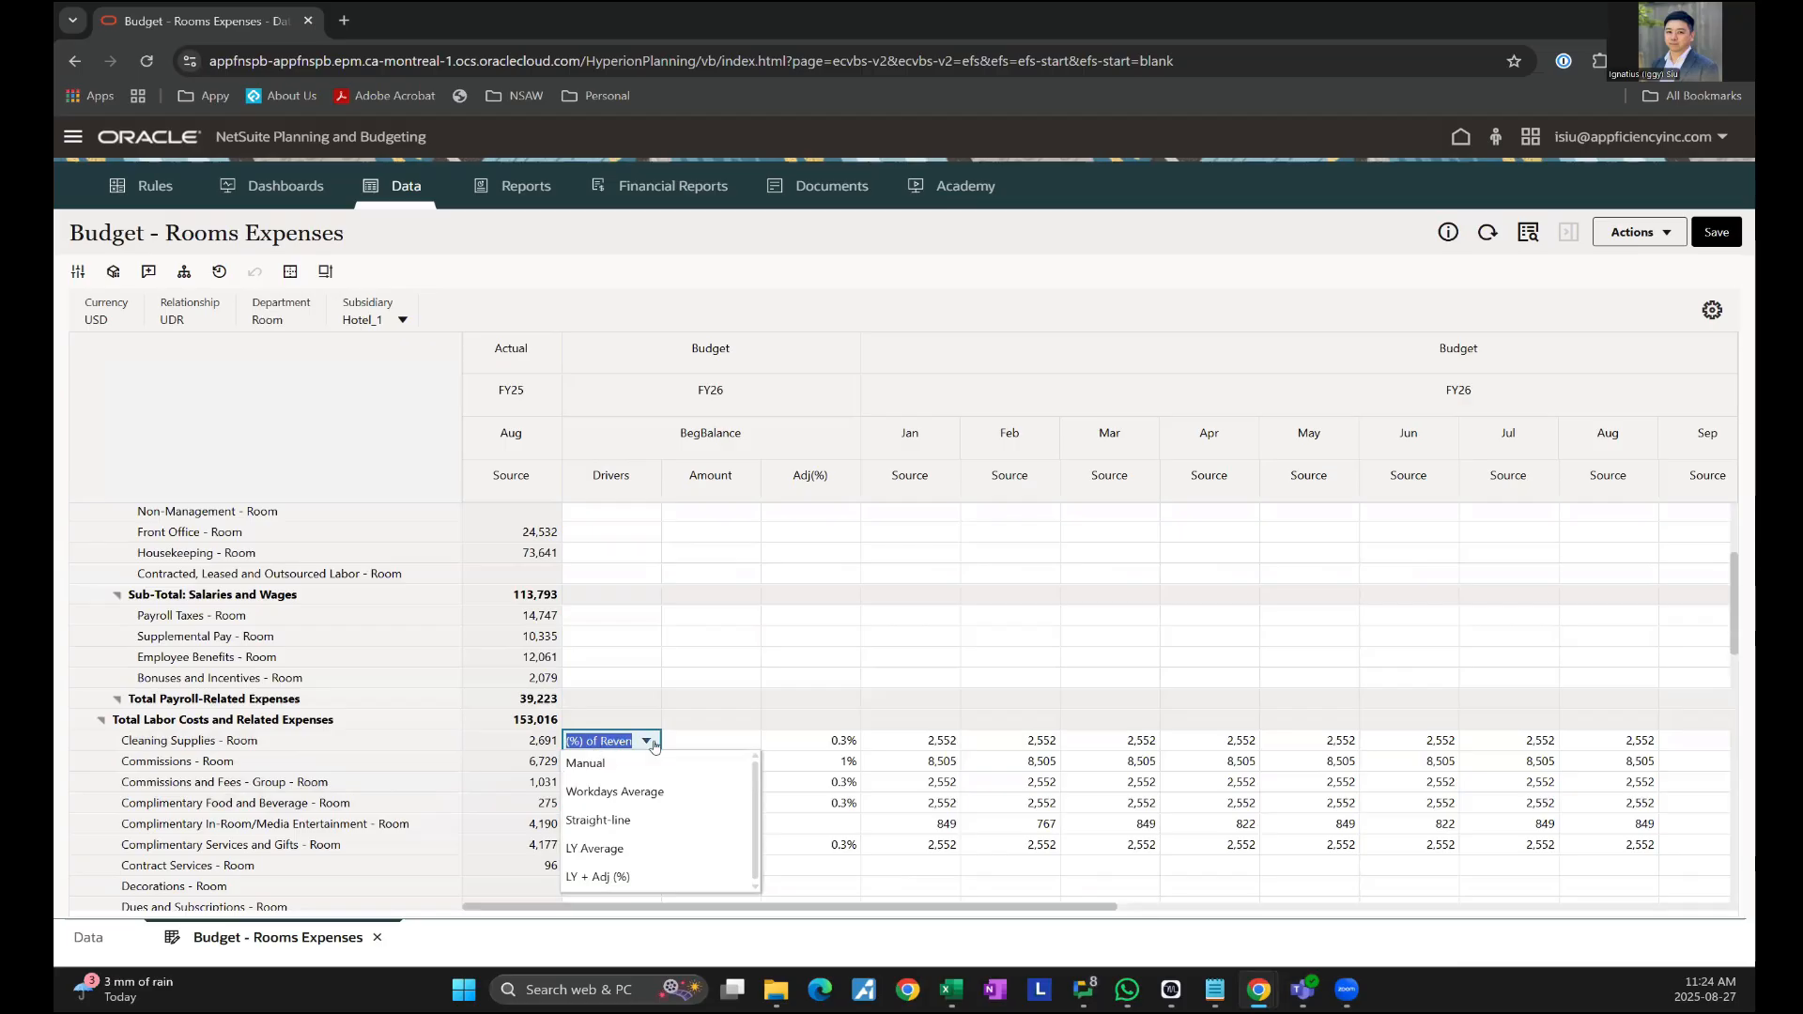
{"action": "left_click", "coordinate": [607, 794]}
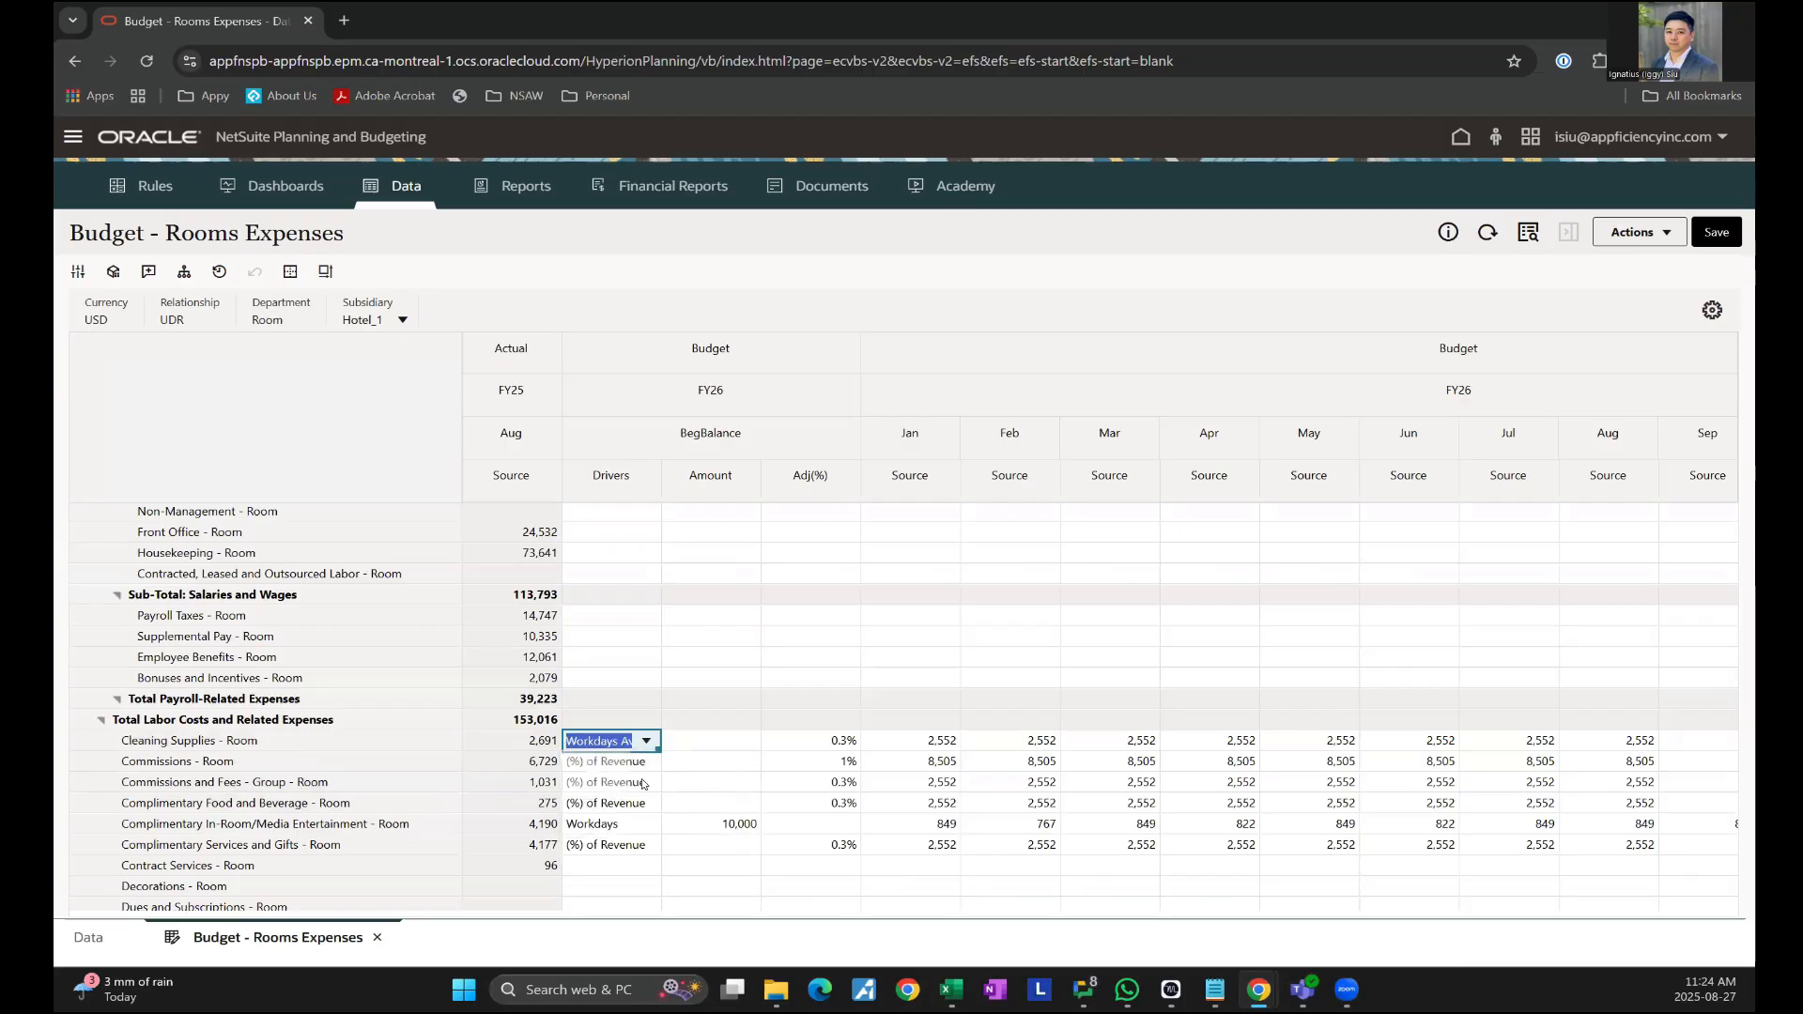
{"action": "key", "text": "Tab"}
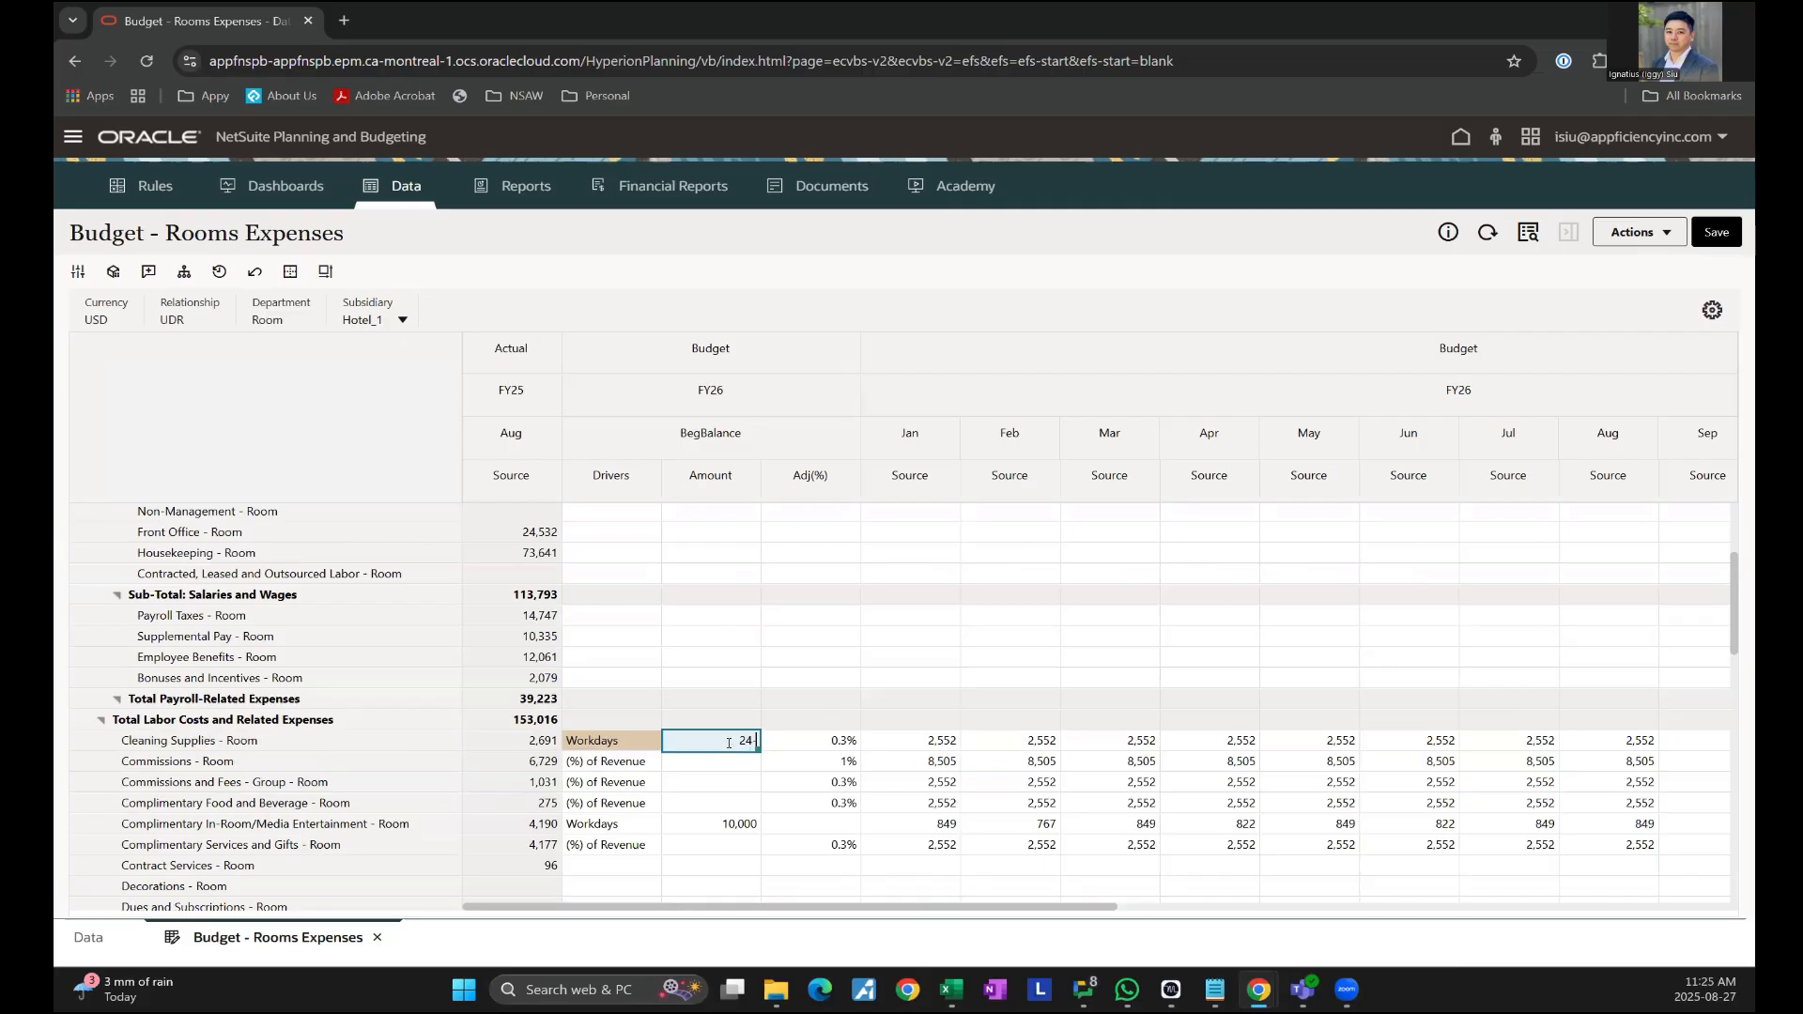
{"action": "type", "text": "240000"}
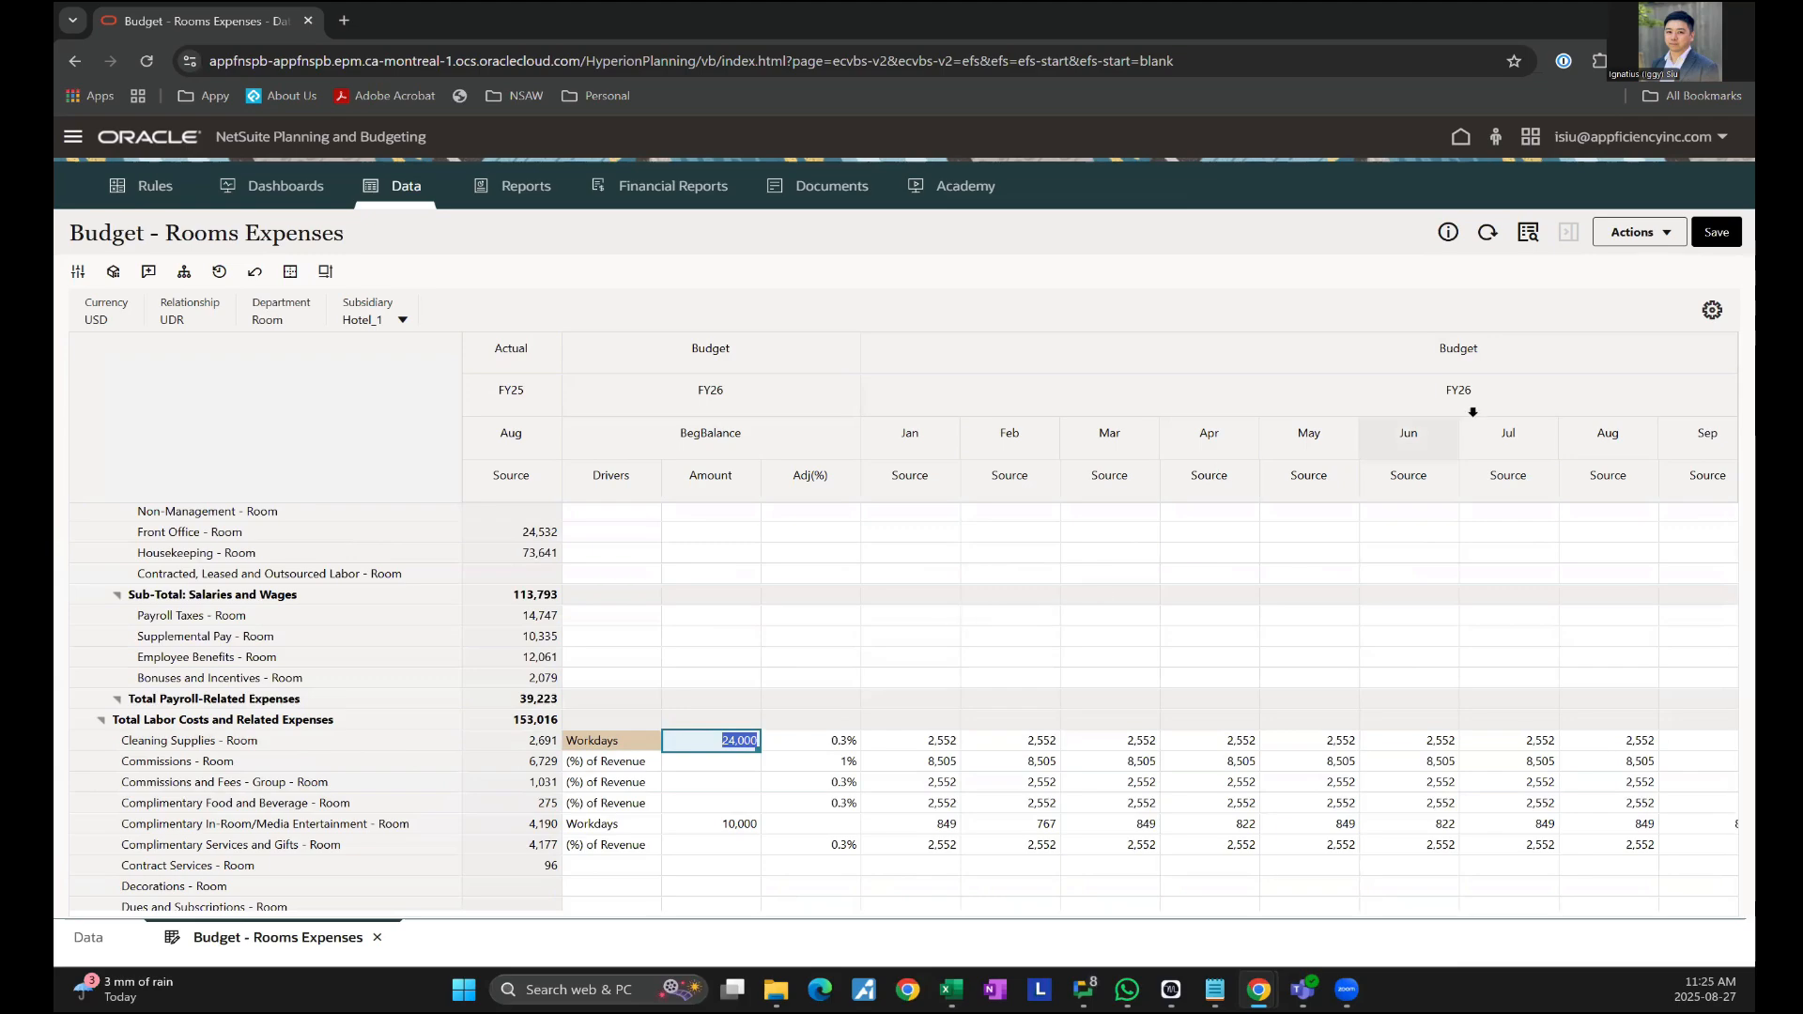
{"action": "left_click", "coordinate": [1717, 232]}
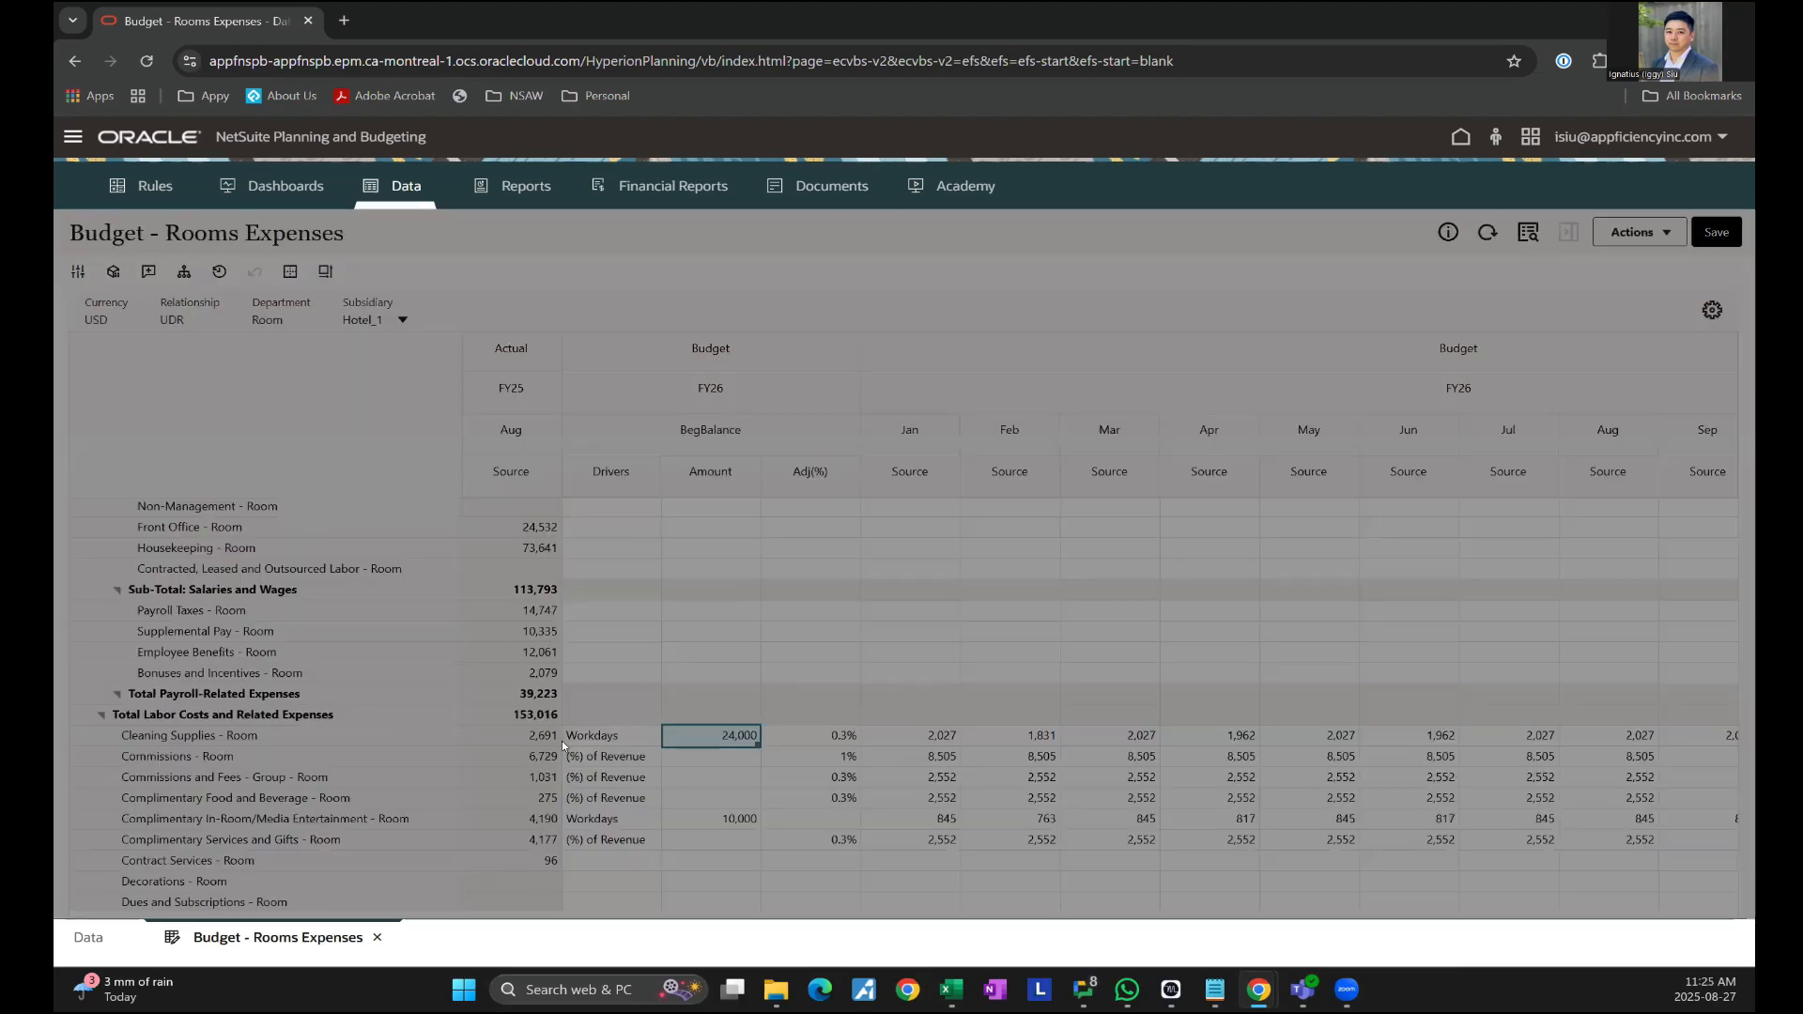
{"action": "left_click", "coordinate": [1067, 634]}
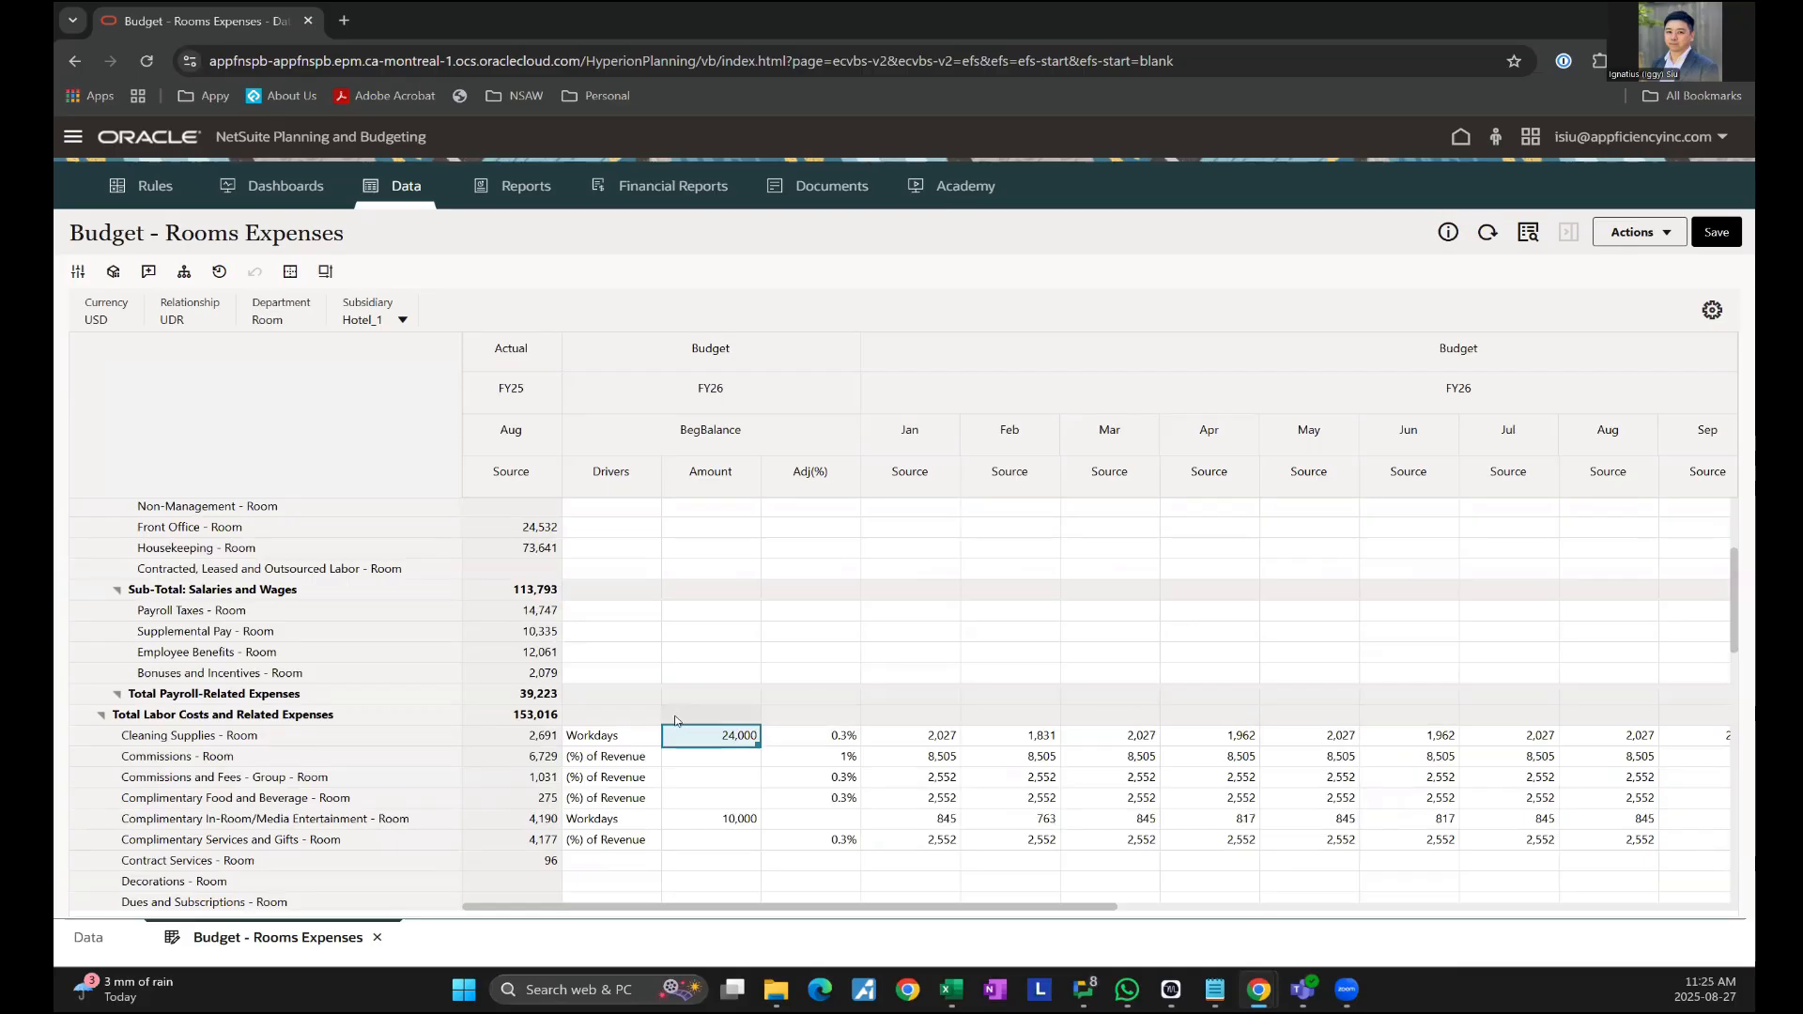
- Set the Commissions - Room driver to Straight-line with an amount of 20,000
{"action": "left_click", "coordinate": [696, 757]}
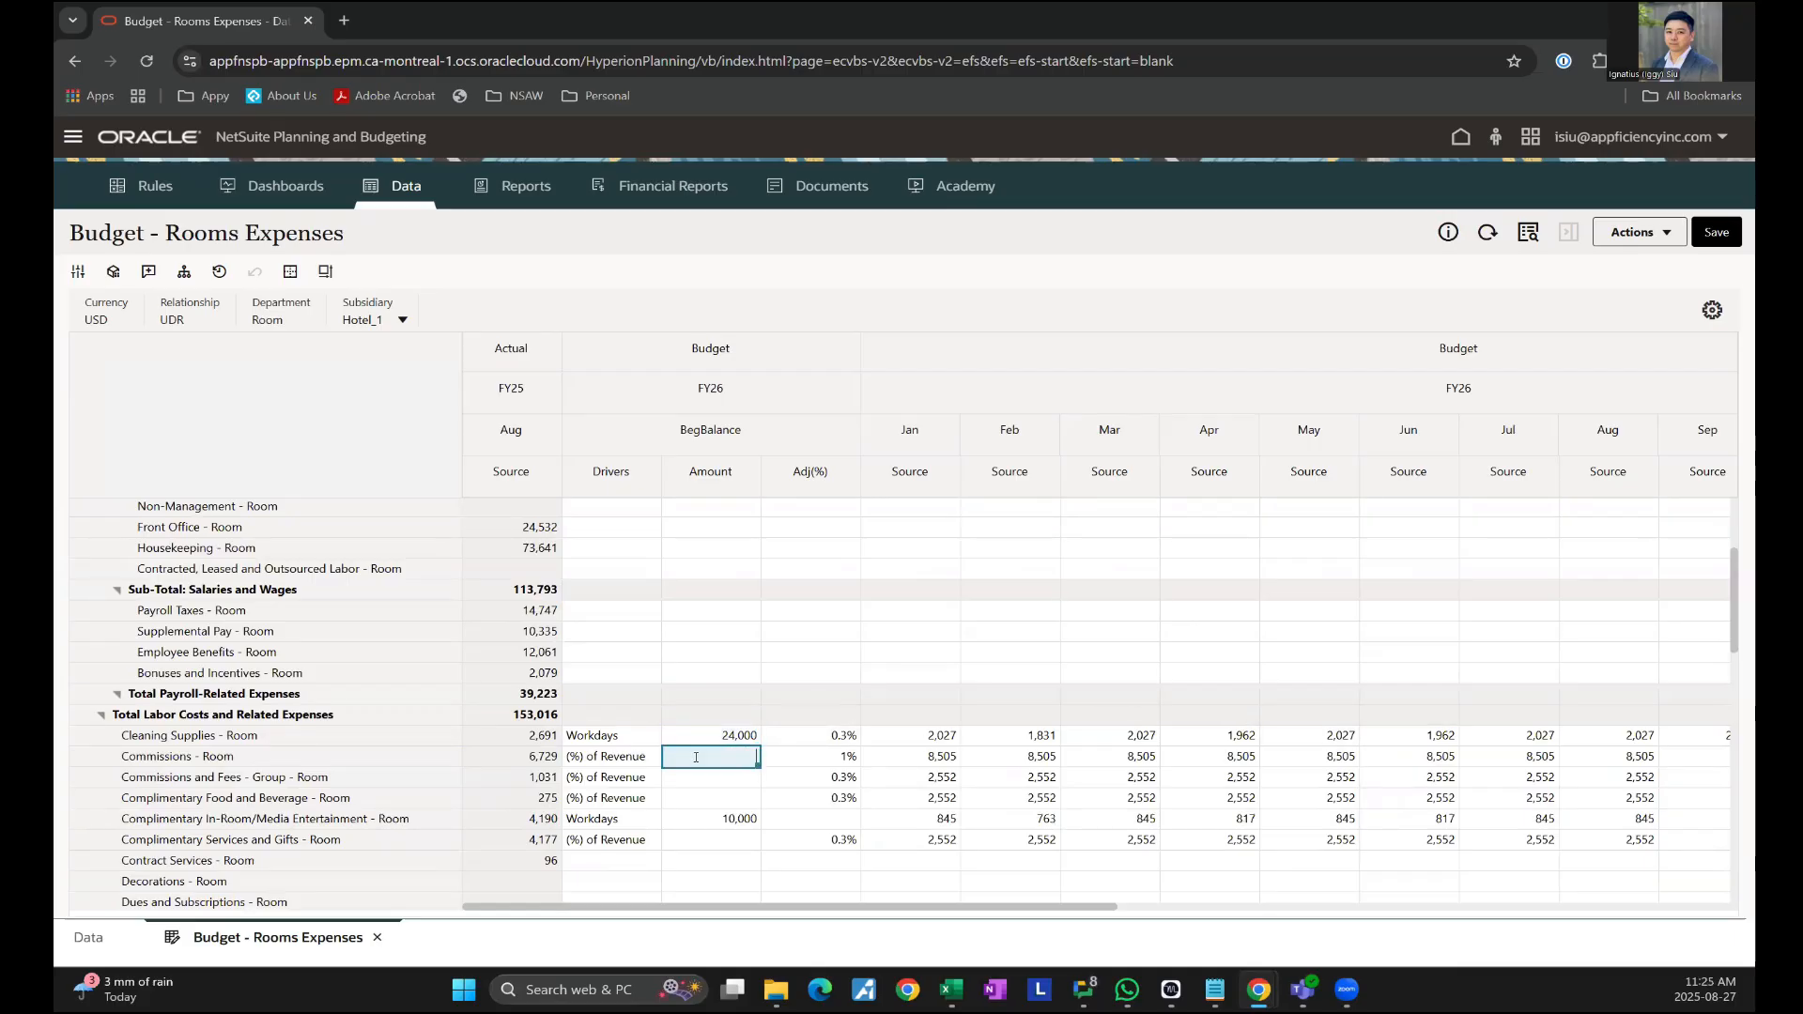
{"action": "left_click", "coordinate": [643, 762]}
{"action": "left_click", "coordinate": [645, 759]}
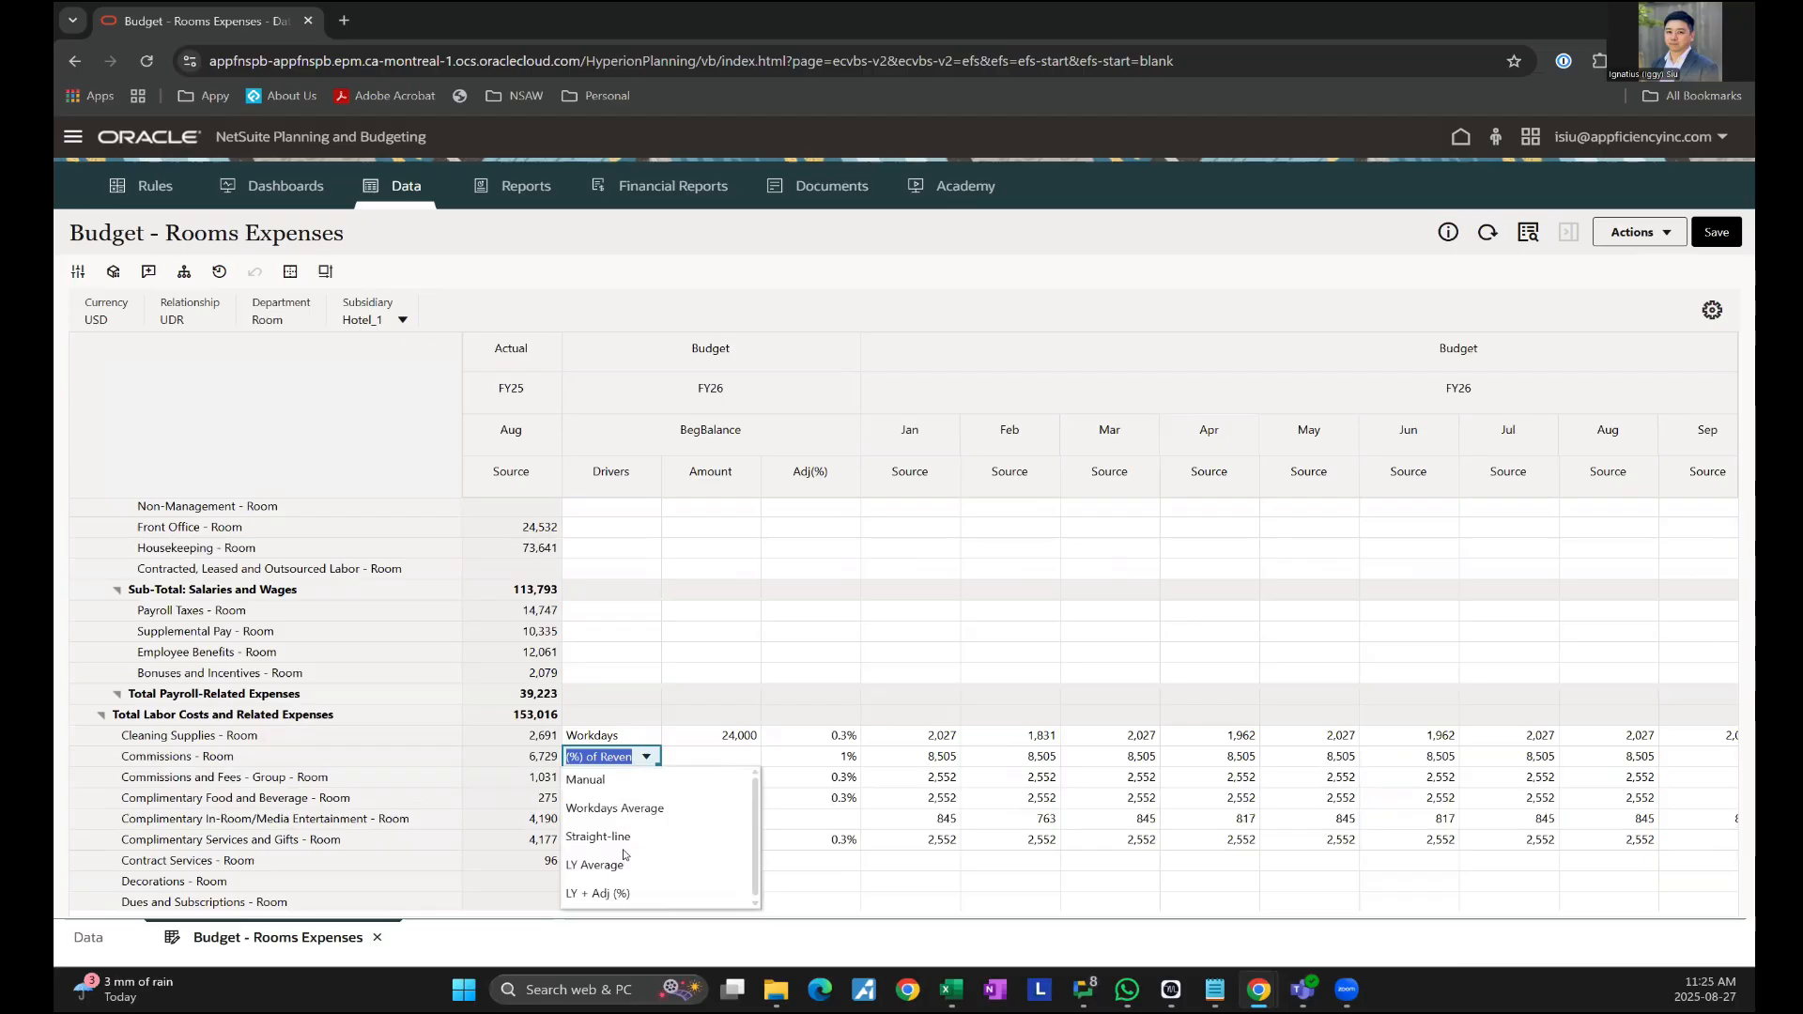
{"action": "scroll", "coordinate": [625, 855], "scroll_direction": "down", "scroll_amount": 1}
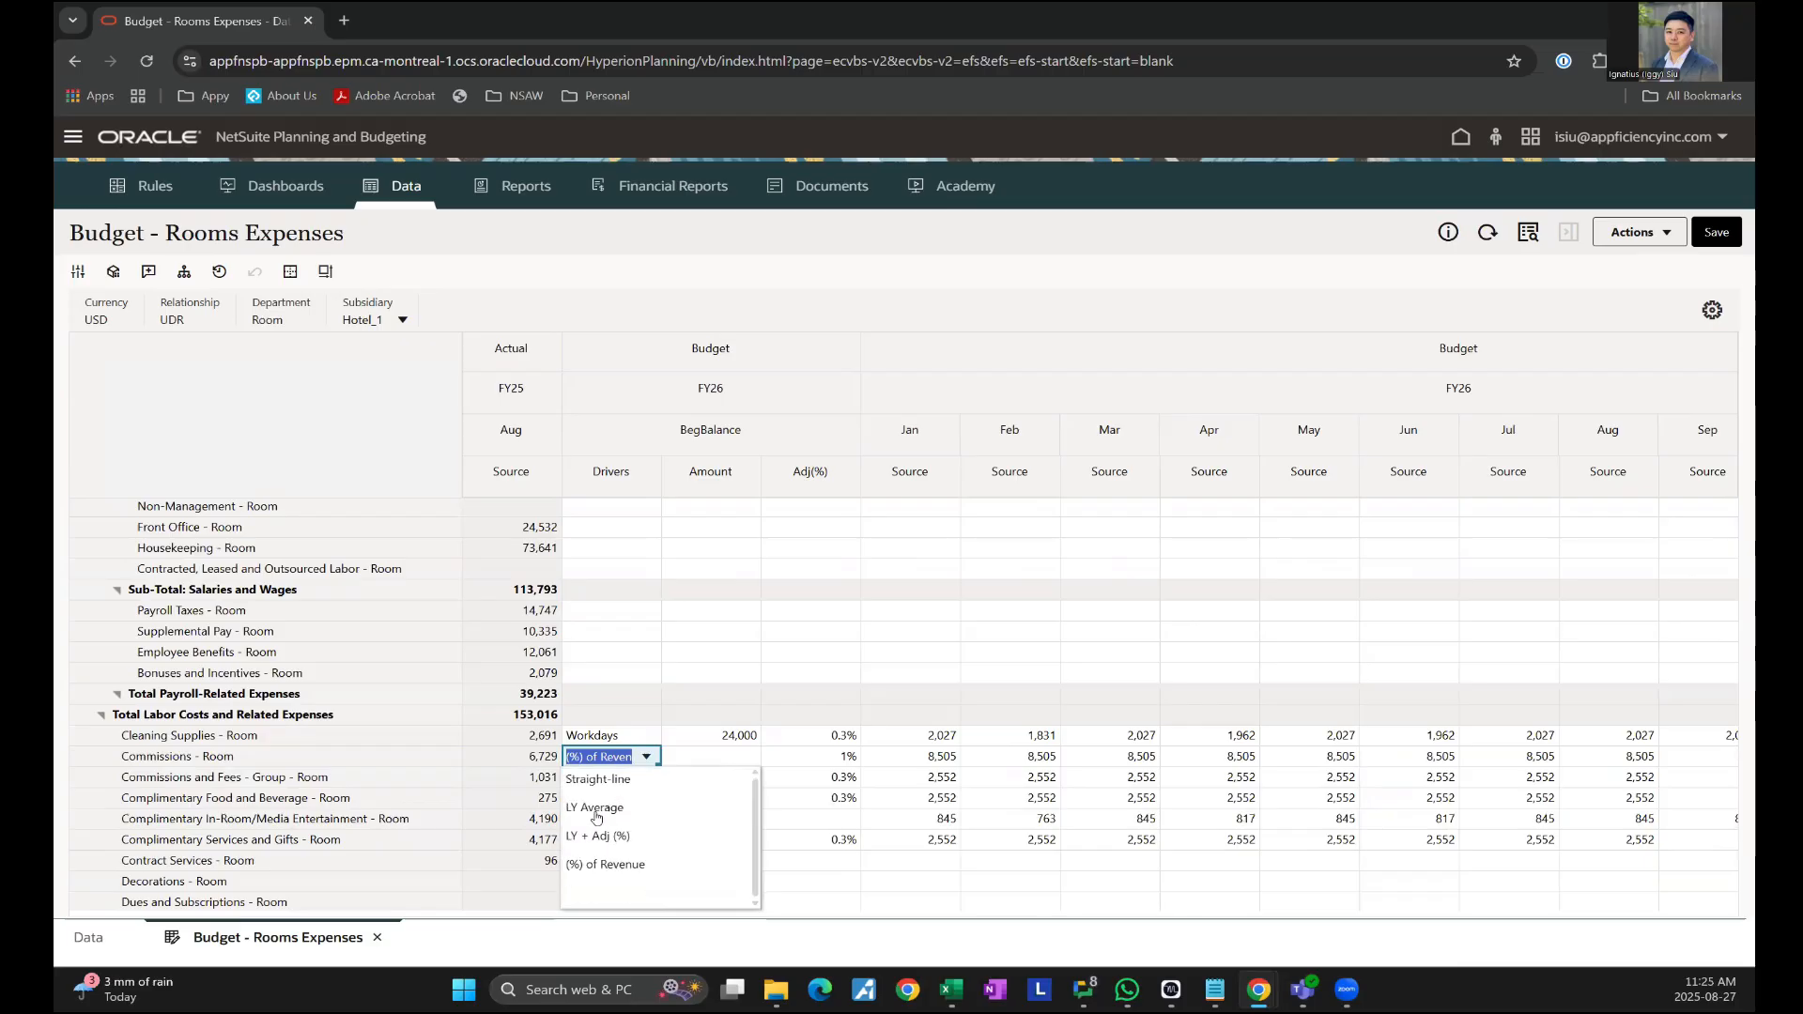
{"action": "left_click", "coordinate": [602, 780]}
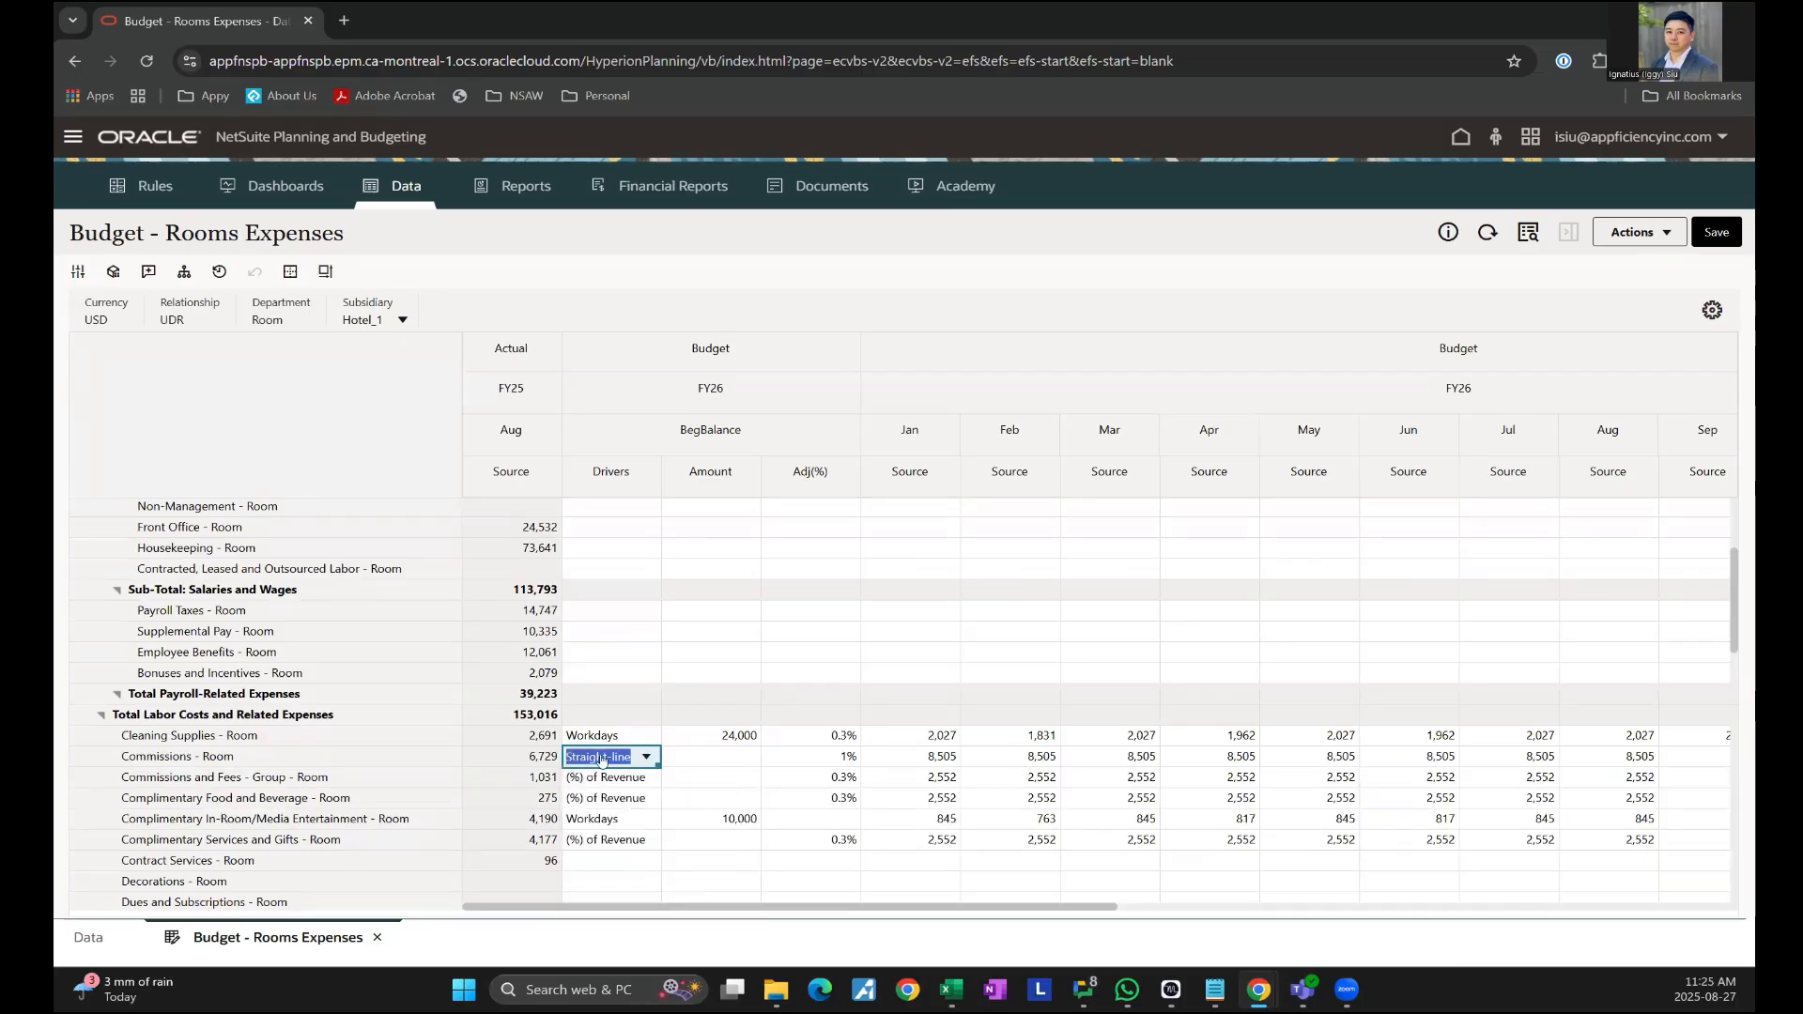
{"action": "key", "text": "Tab"}
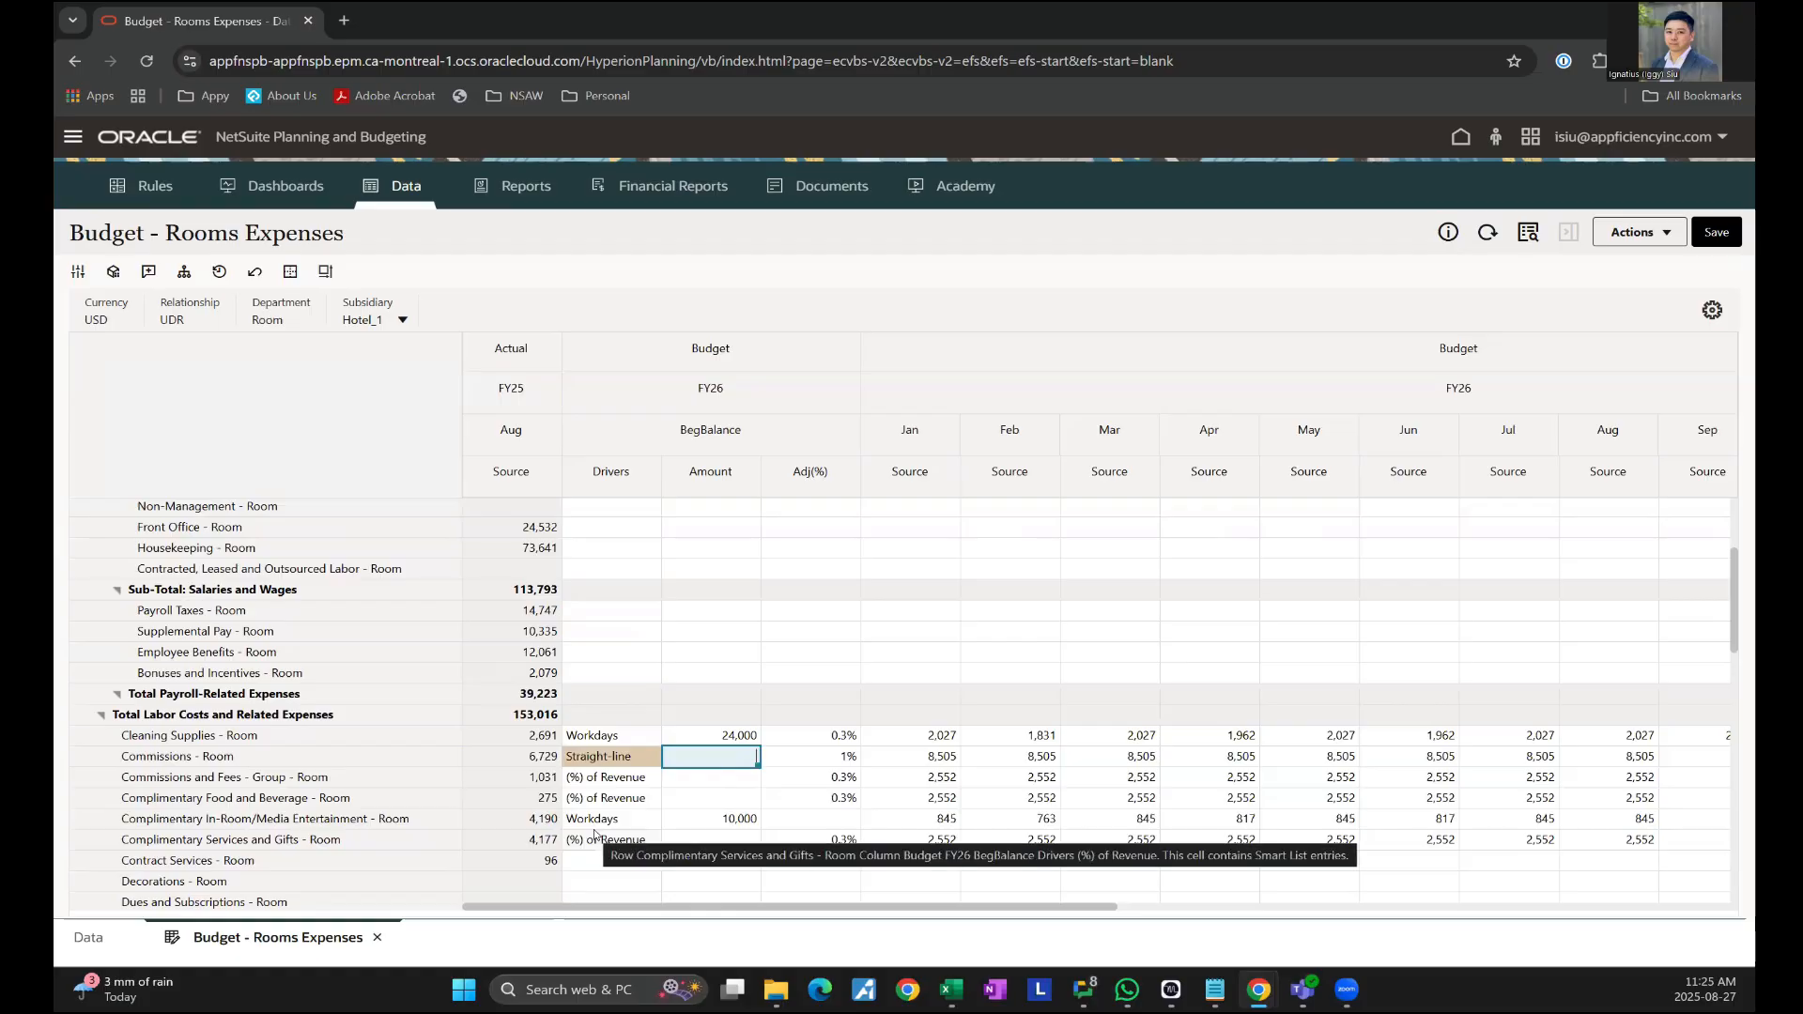
{"action": "type", "text": "20000"}
{"action": "key", "text": "Return"}
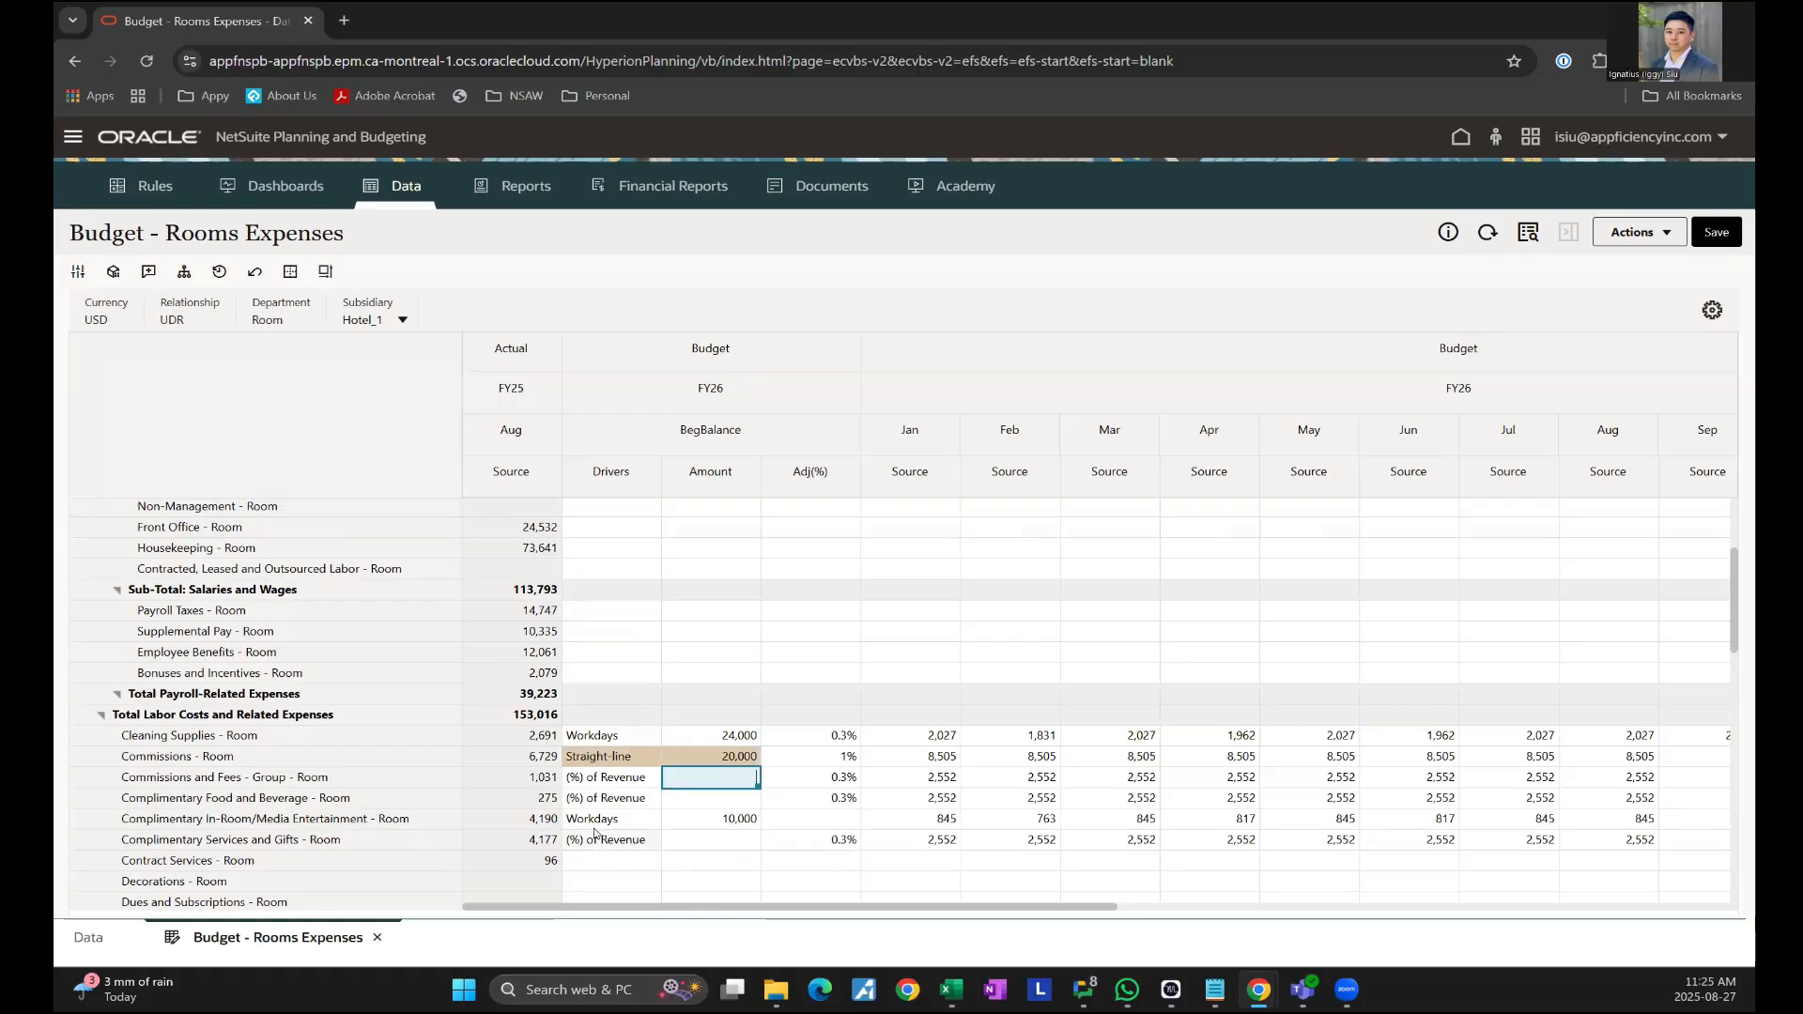
- Examine the driver options for Commissions and Fees - Group - Room and the remaining room expense rows
{"action": "left_click", "coordinate": [621, 785]}
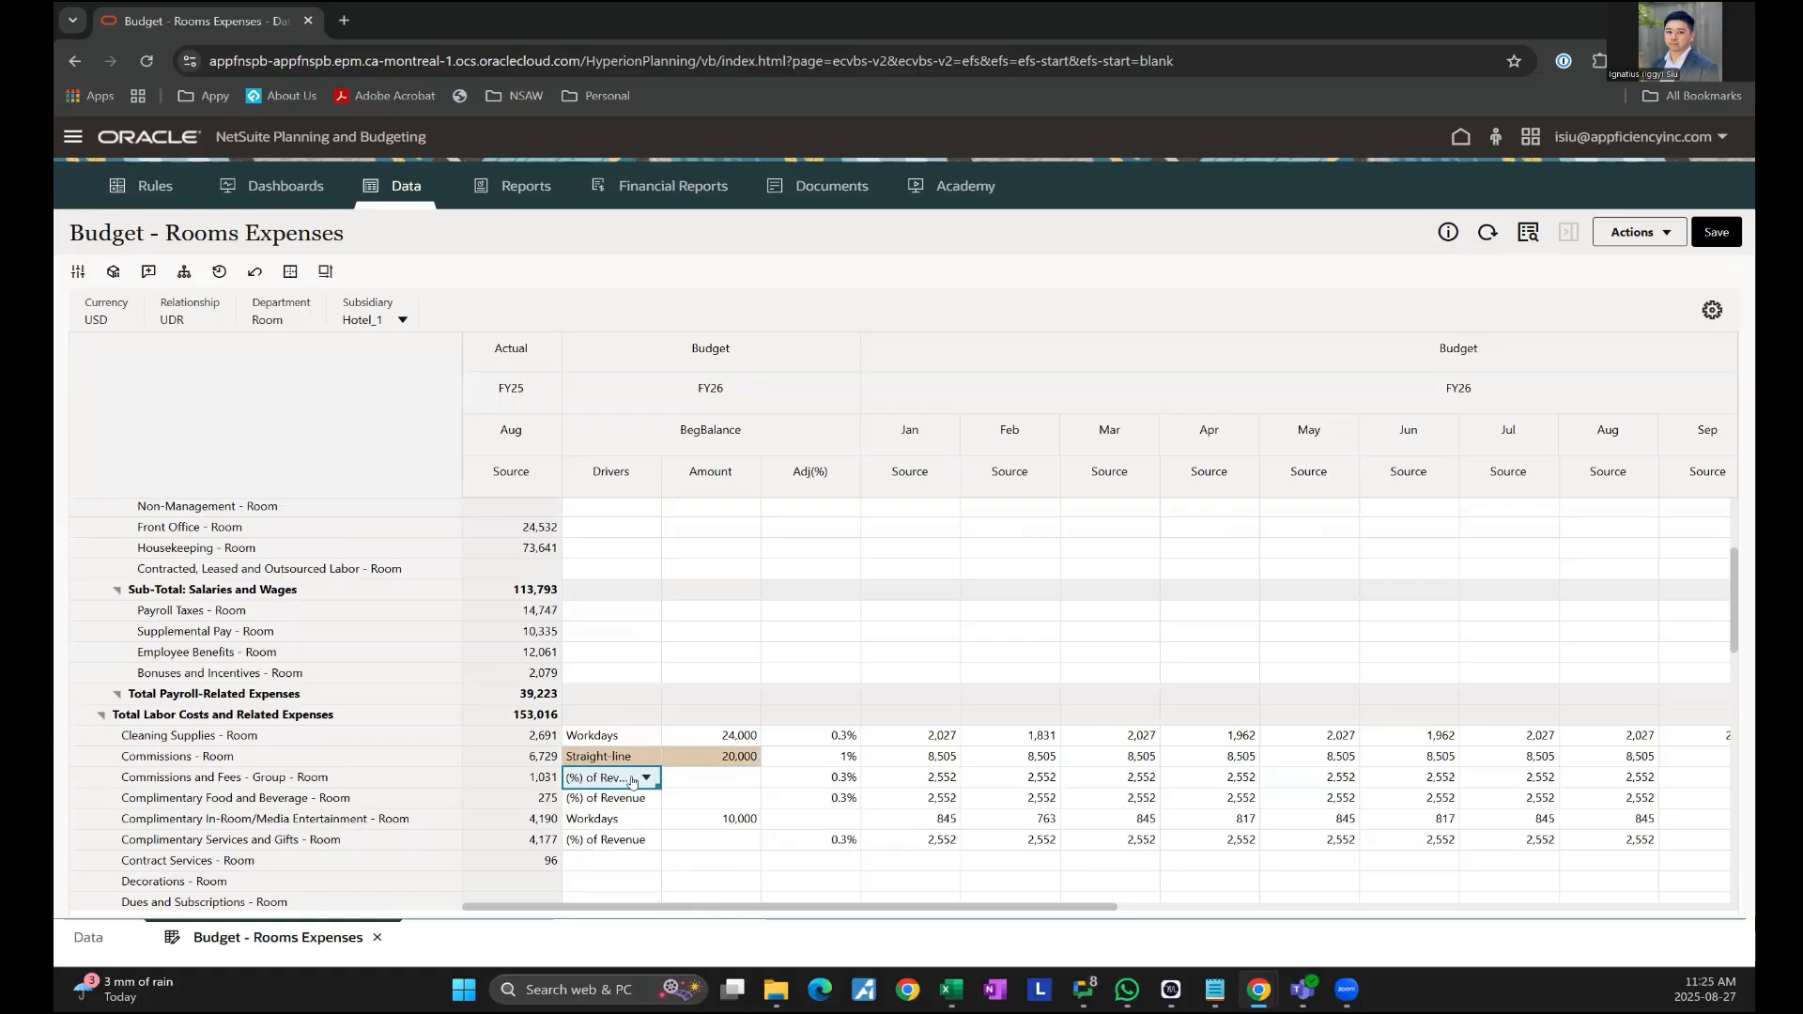
{"action": "left_click", "coordinate": [633, 781]}
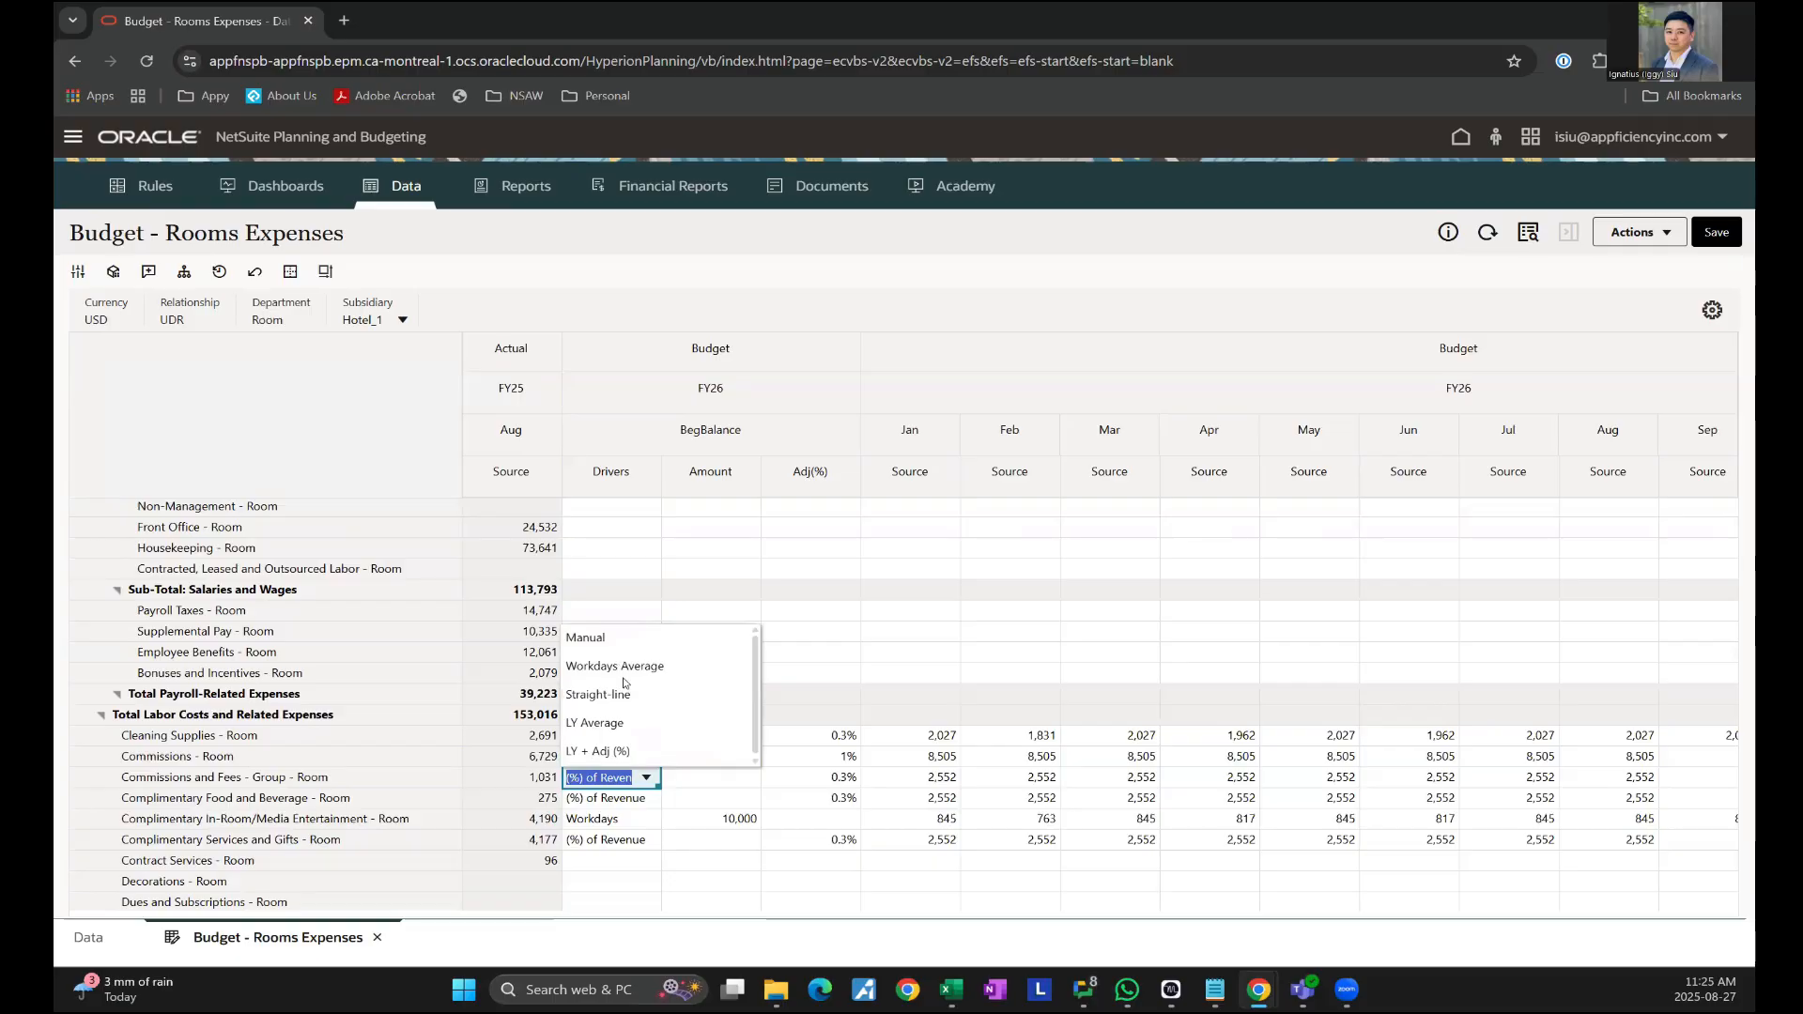
{"action": "scroll", "coordinate": [625, 683], "scroll_direction": "down", "scroll_amount": 1}
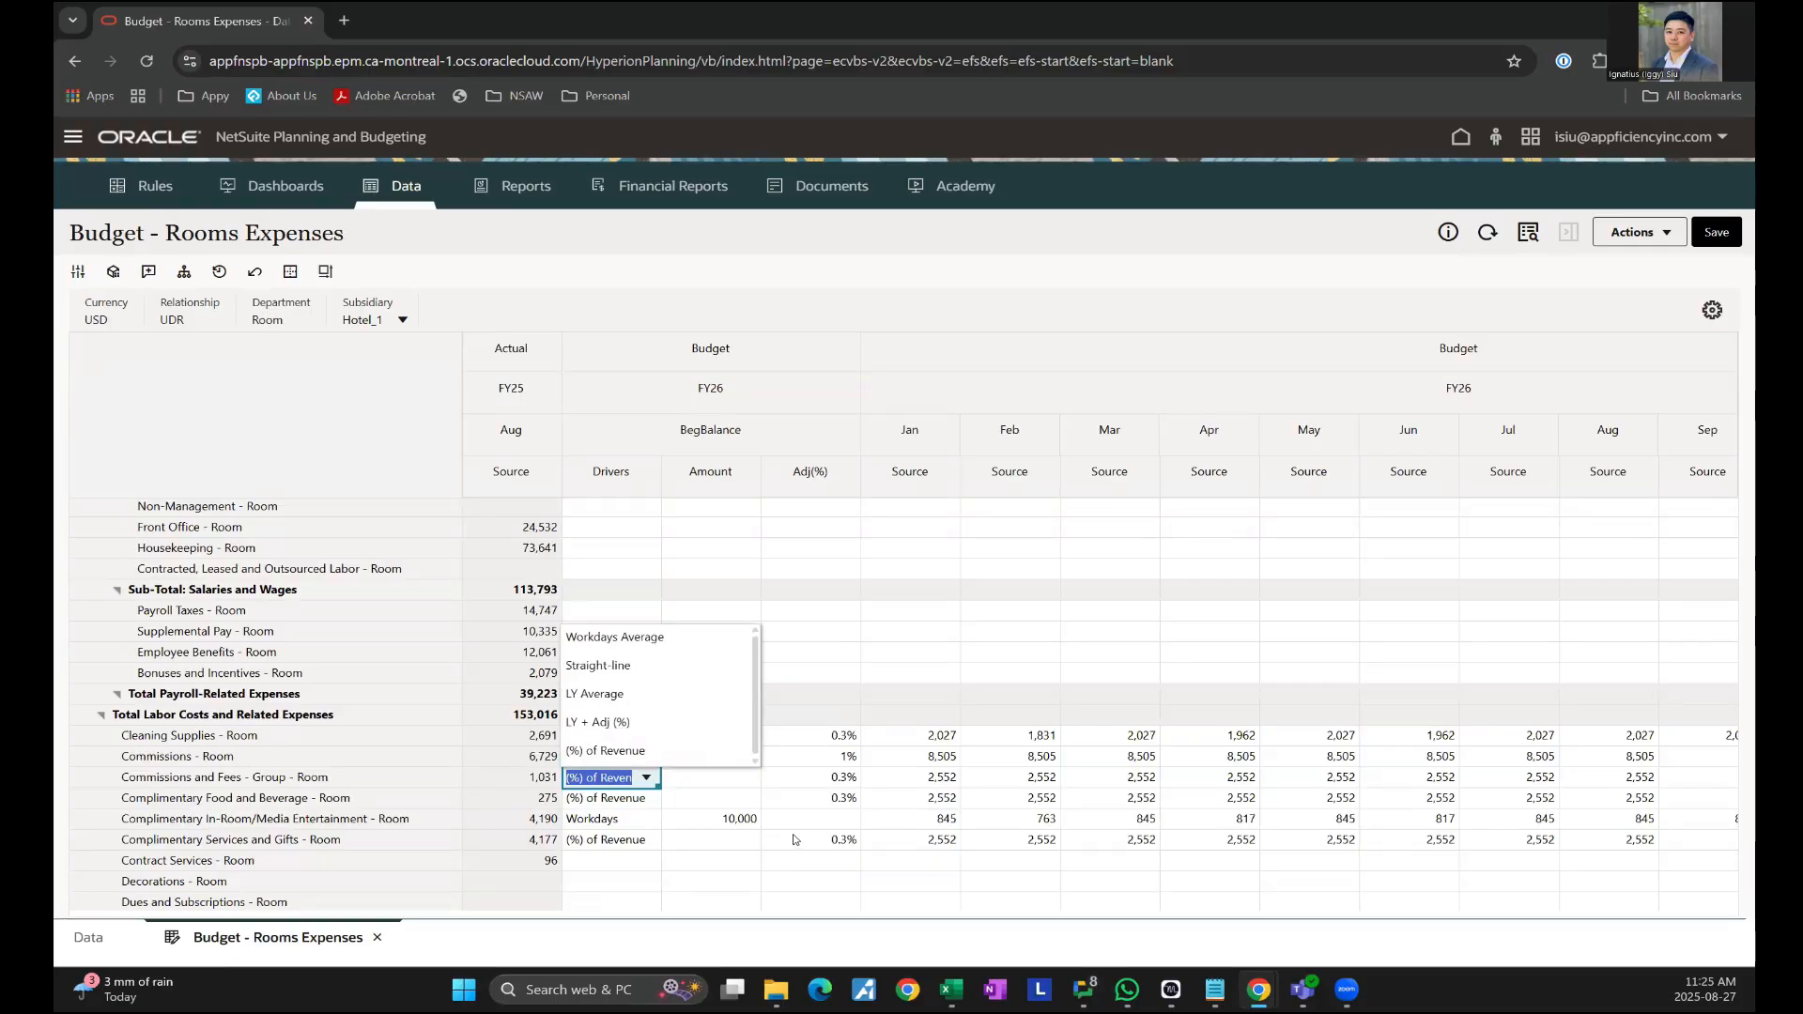
{"action": "left_click", "coordinate": [722, 839]}
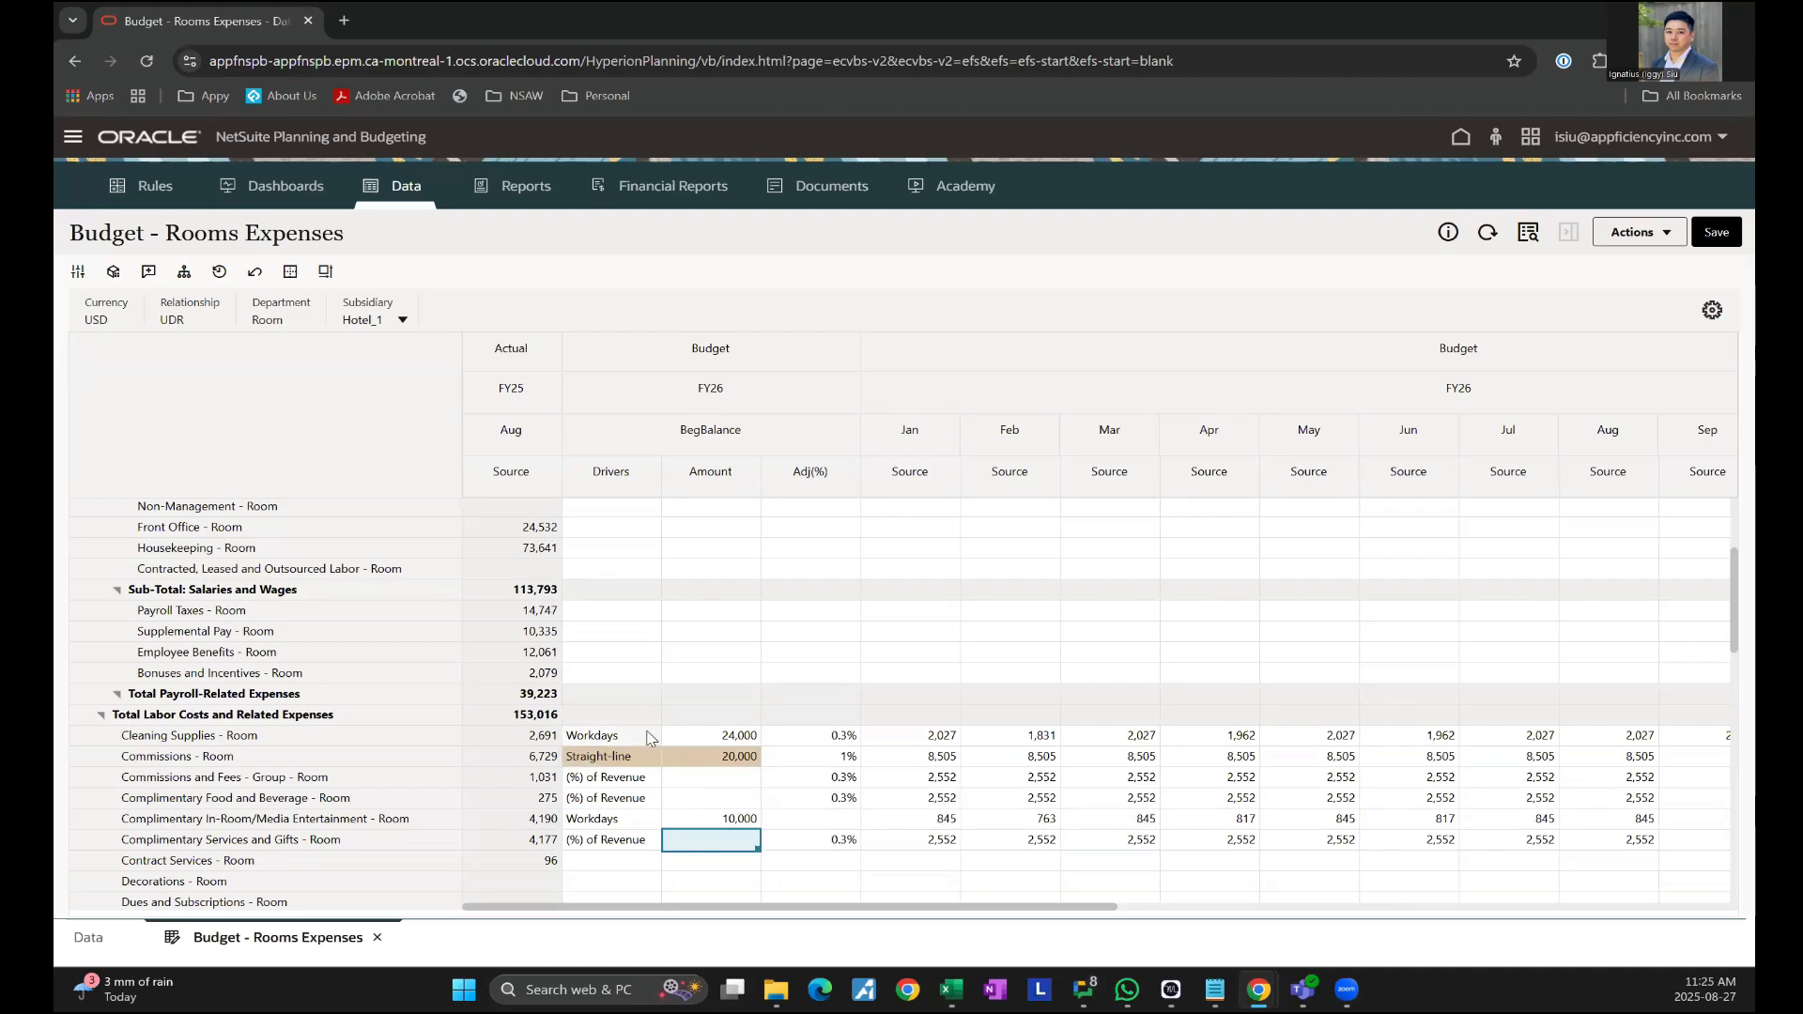
{"action": "scroll", "coordinate": [648, 739], "scroll_direction": "down", "scroll_amount": 2}
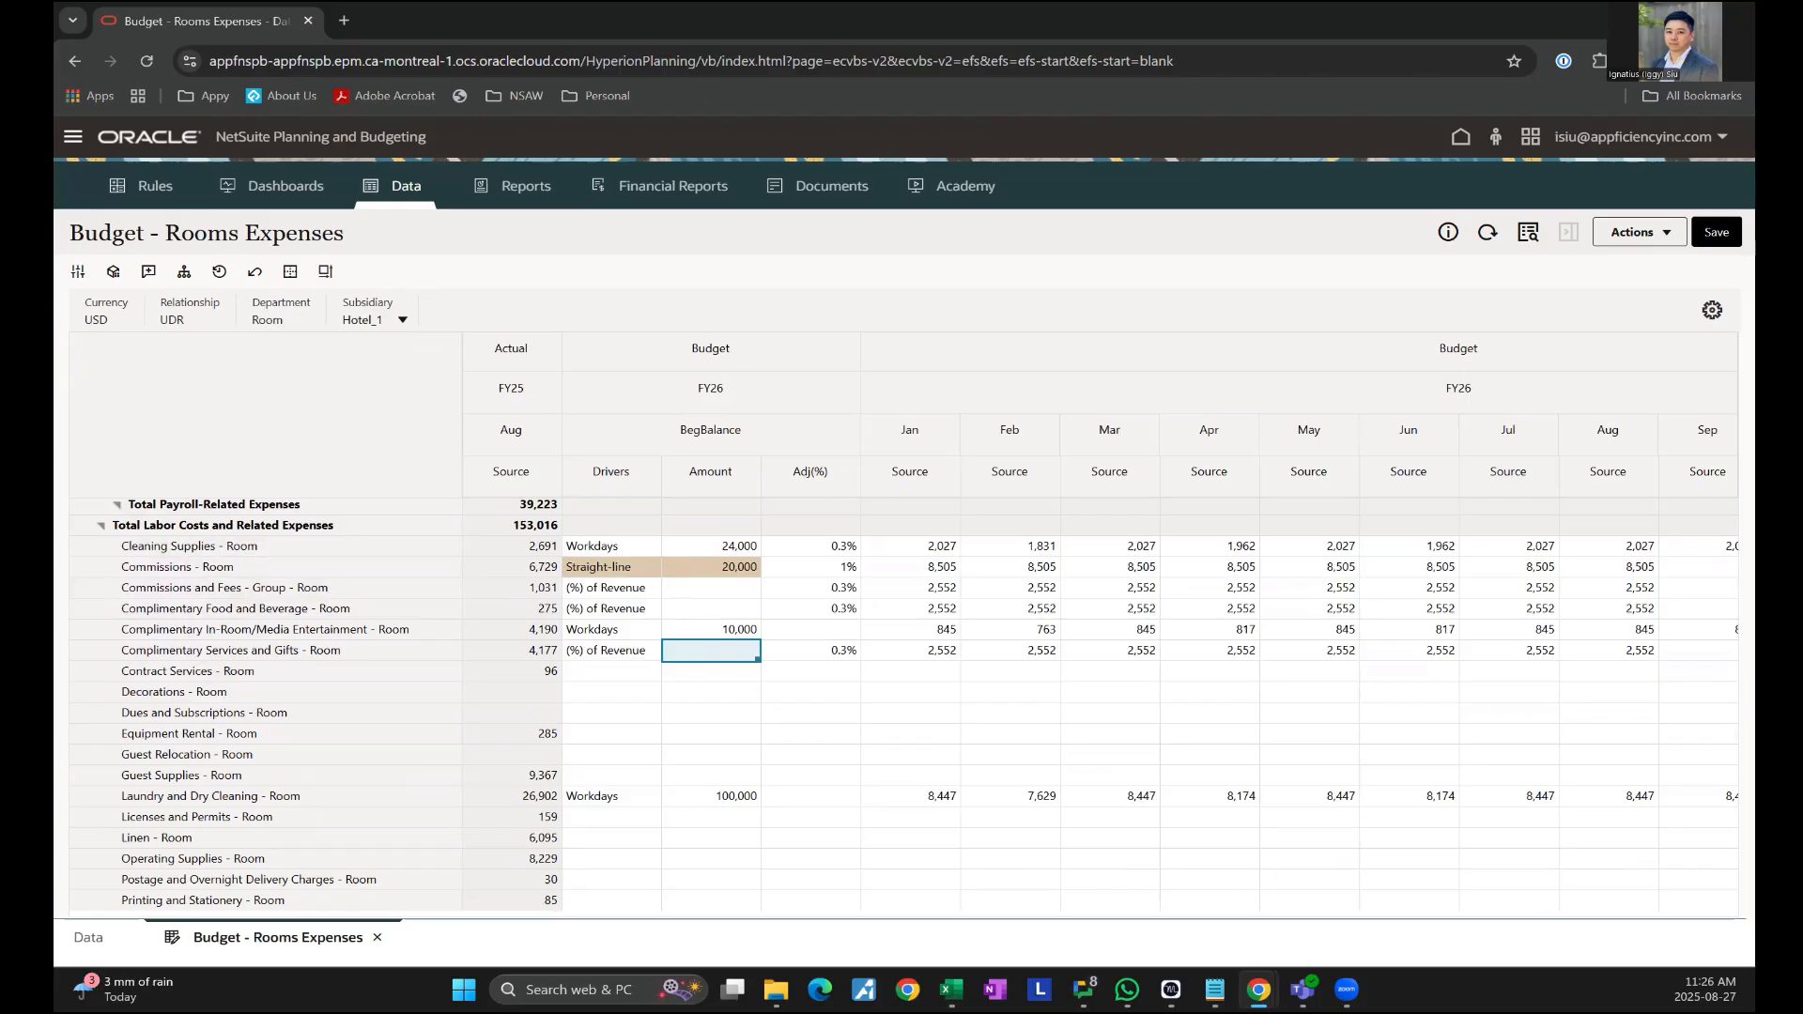
- Return to the home page, go to the reports library and open the USALI - Summary Report Book
{"action": "left_click", "coordinate": [1462, 137]}
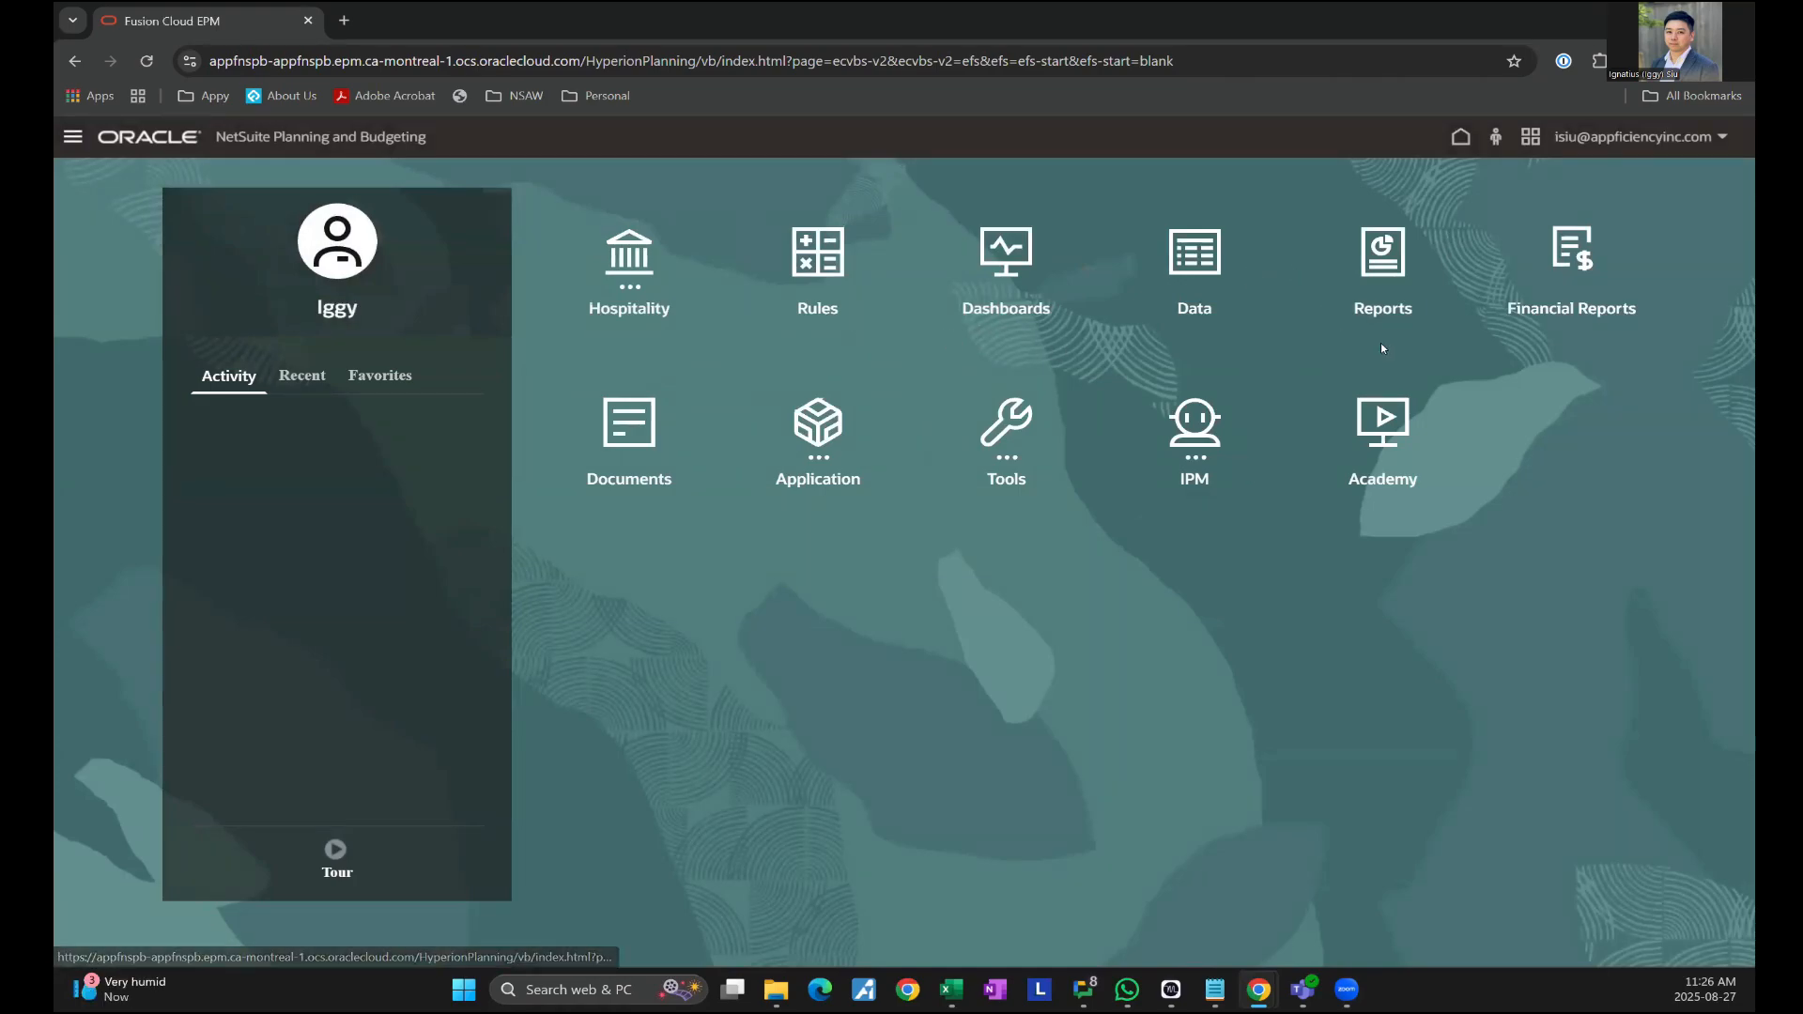
{"action": "left_click", "coordinate": [1374, 271]}
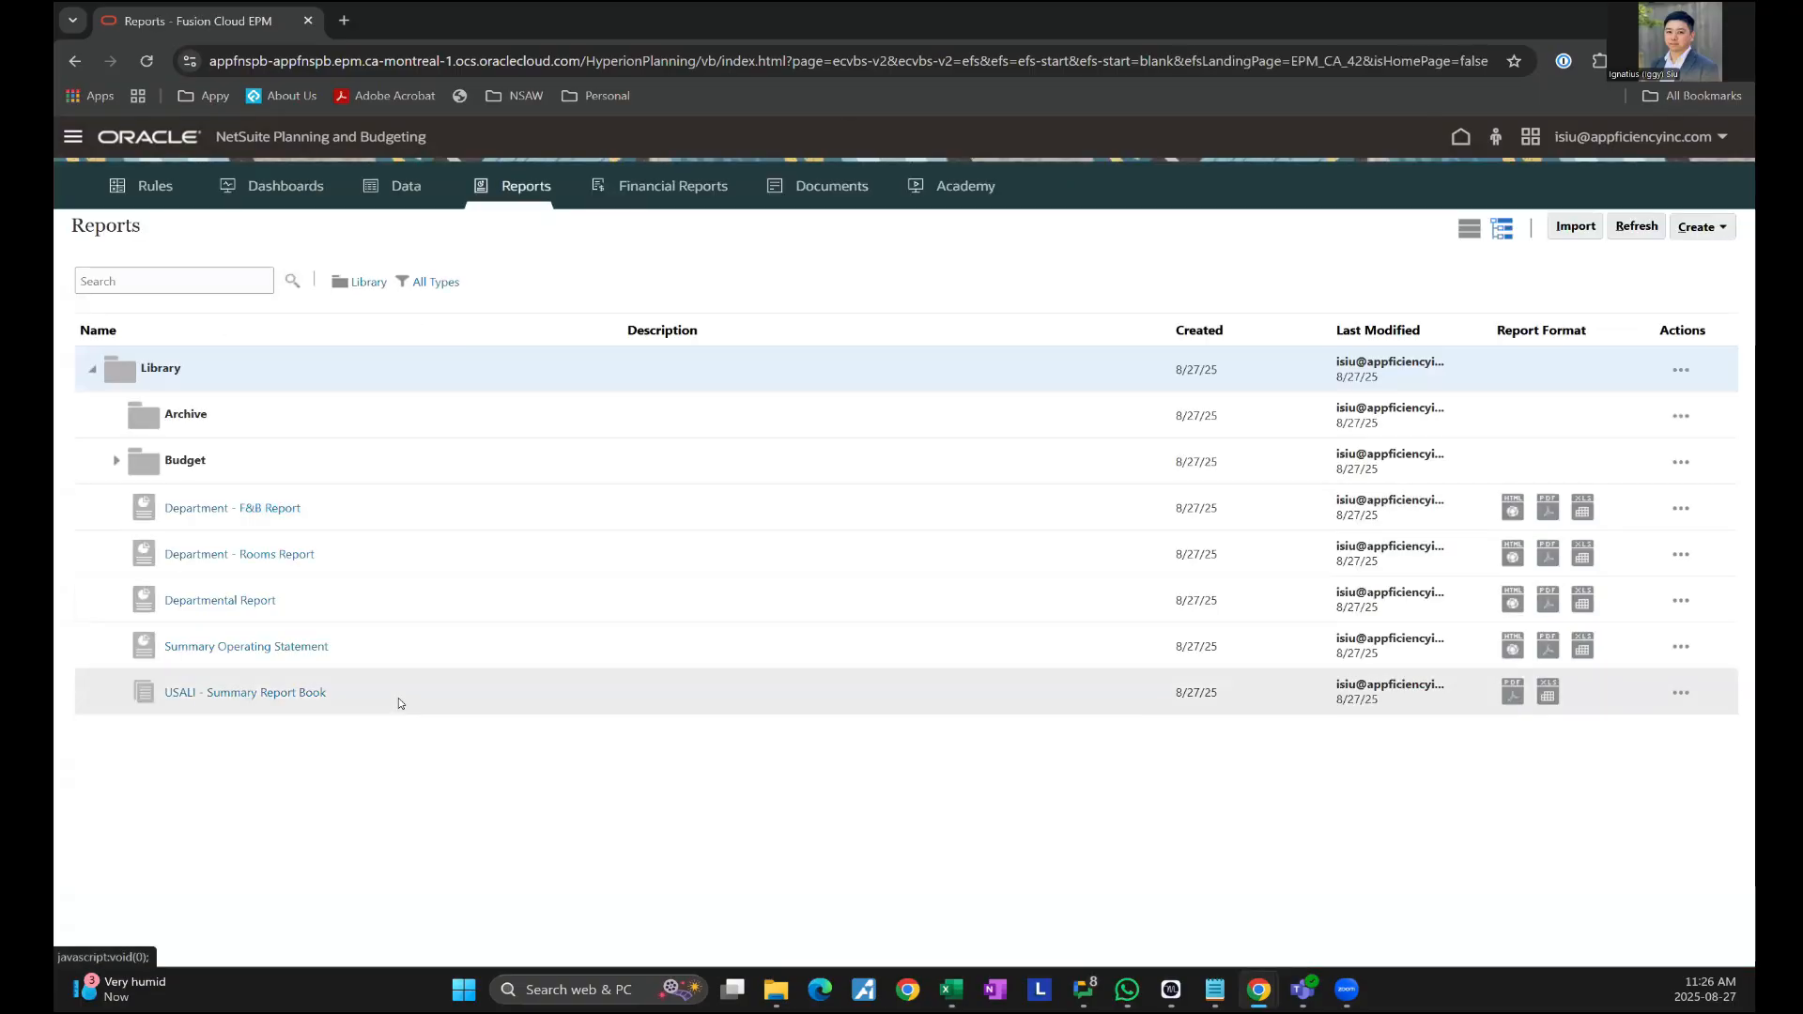
{"action": "left_click", "coordinate": [402, 703]}
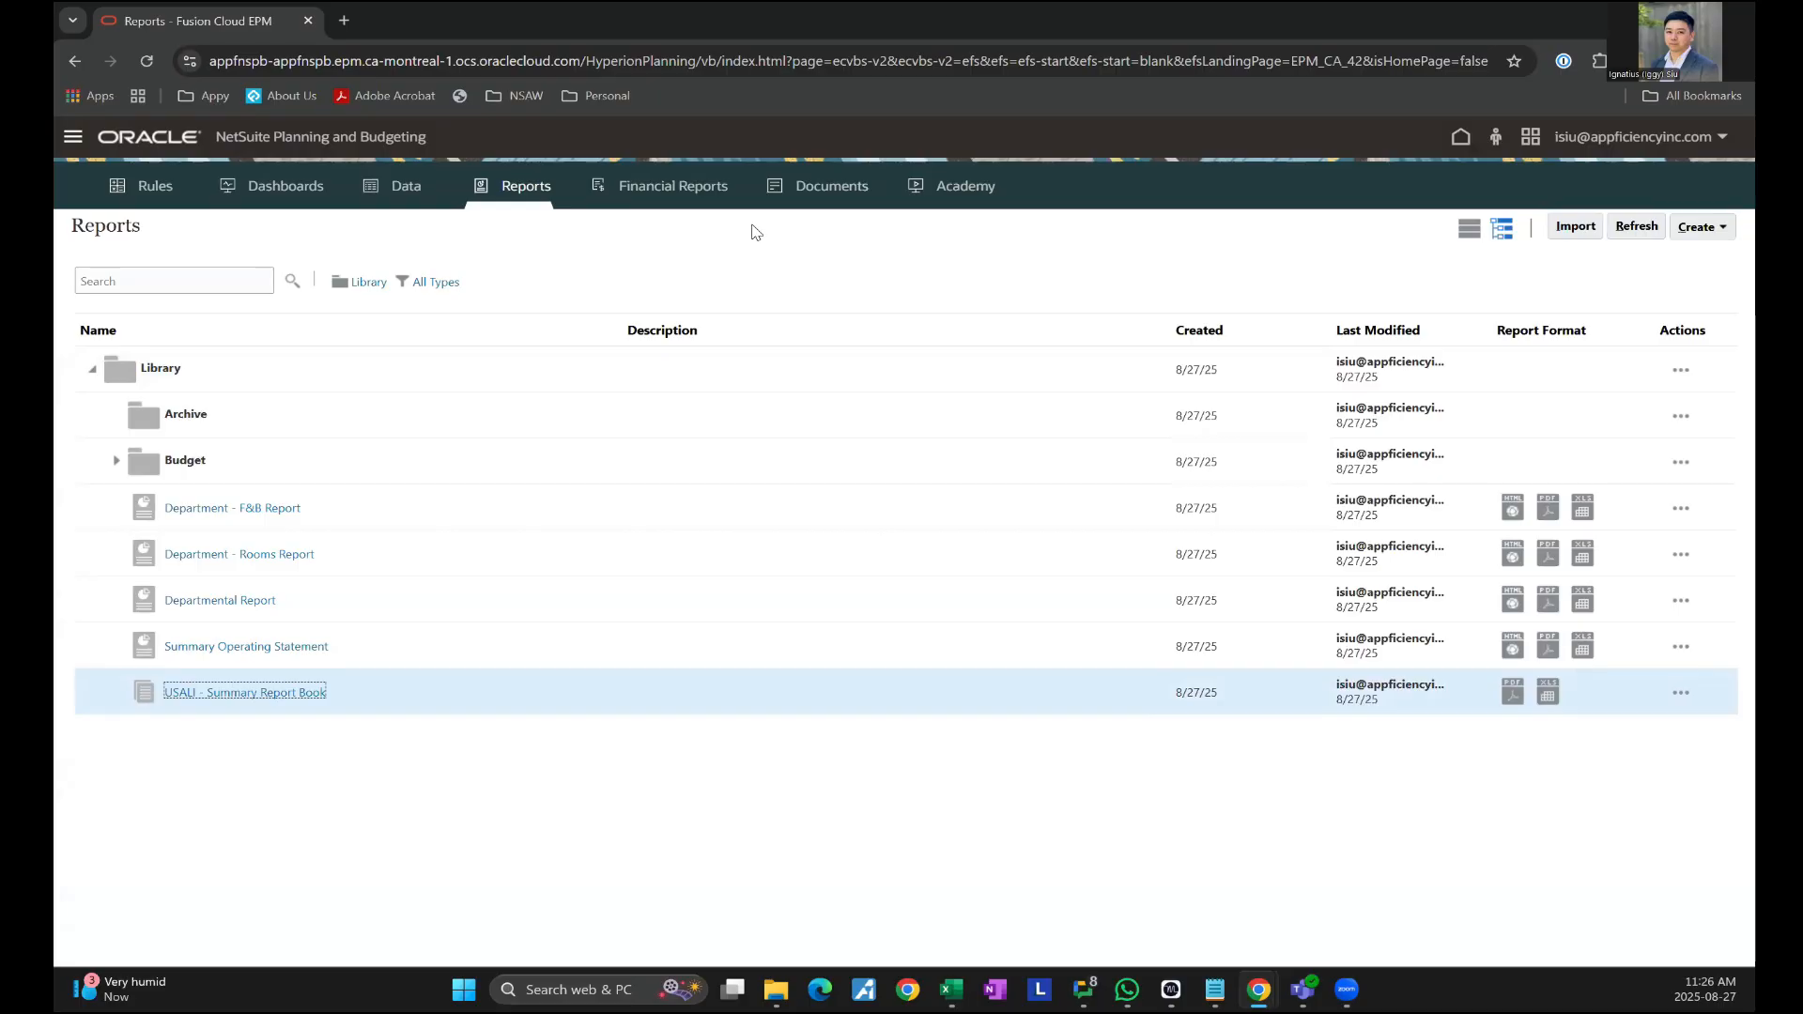
{"action": "left_click", "coordinate": [263, 695]}
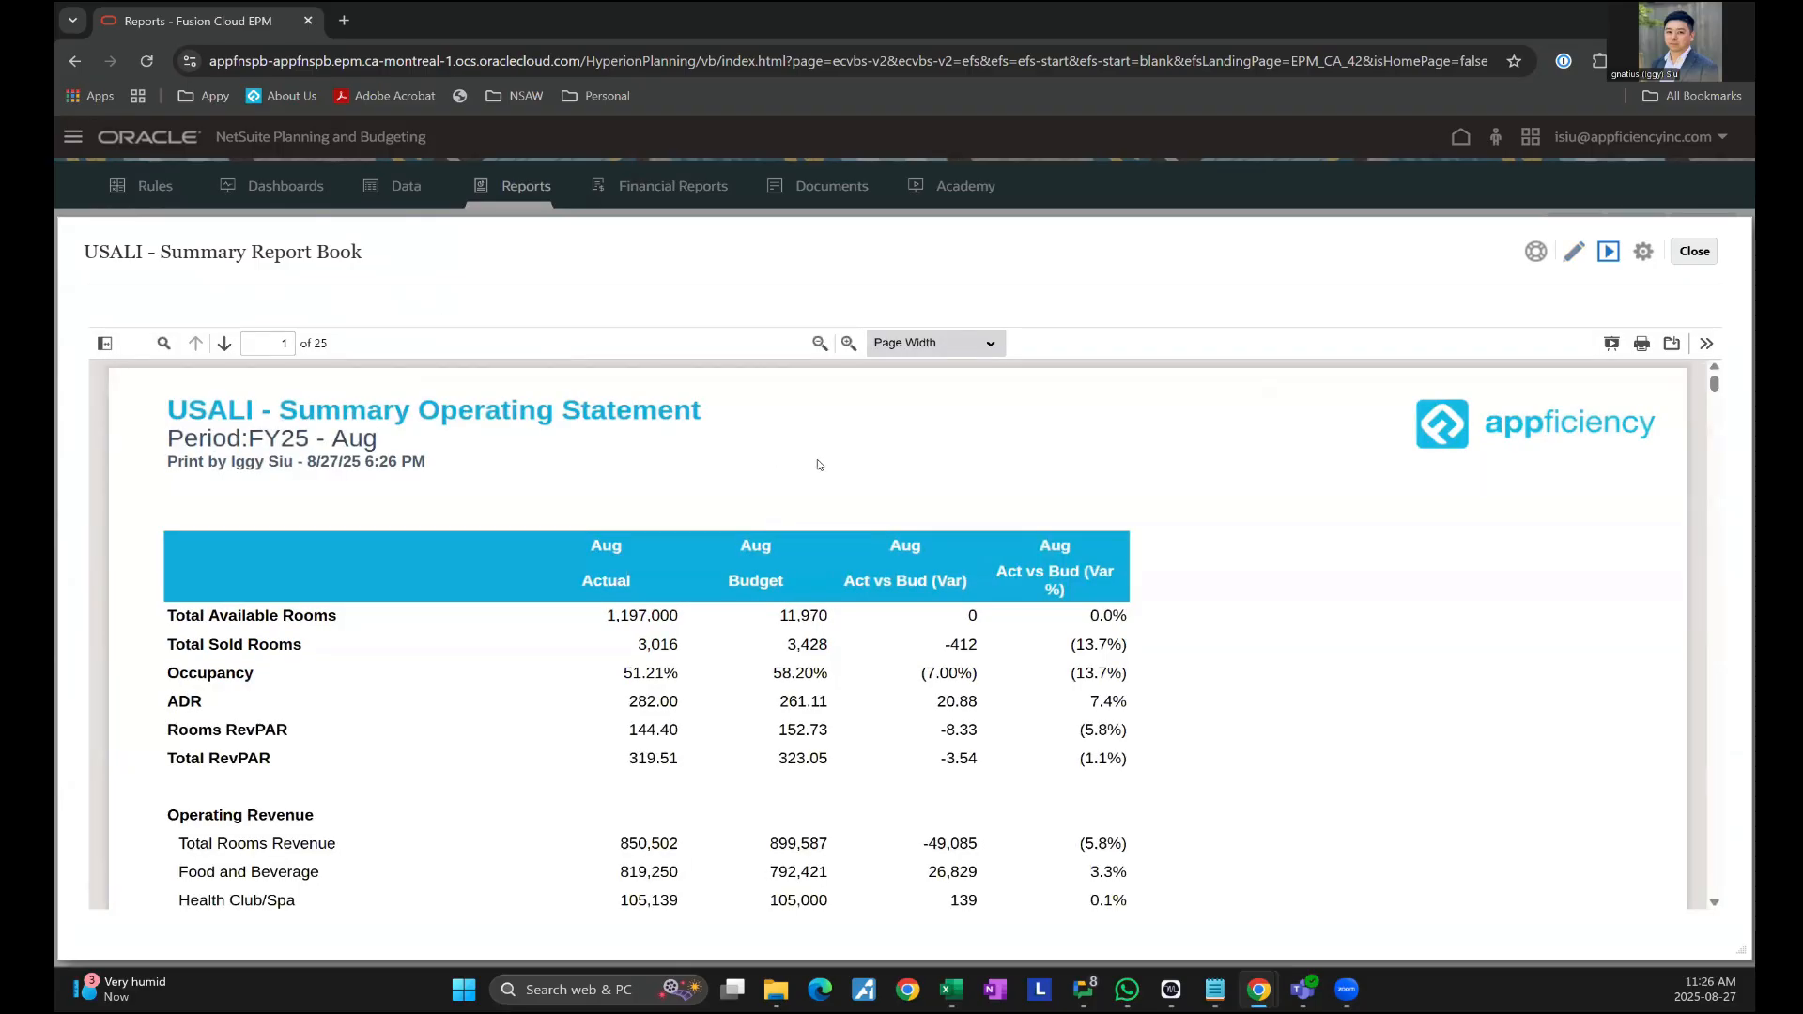
- Look through the USALI Summary Operating Statement and export the report book to Excel
{"action": "scroll", "coordinate": [1193, 542], "scroll_direction": "down", "scroll_amount": 20}
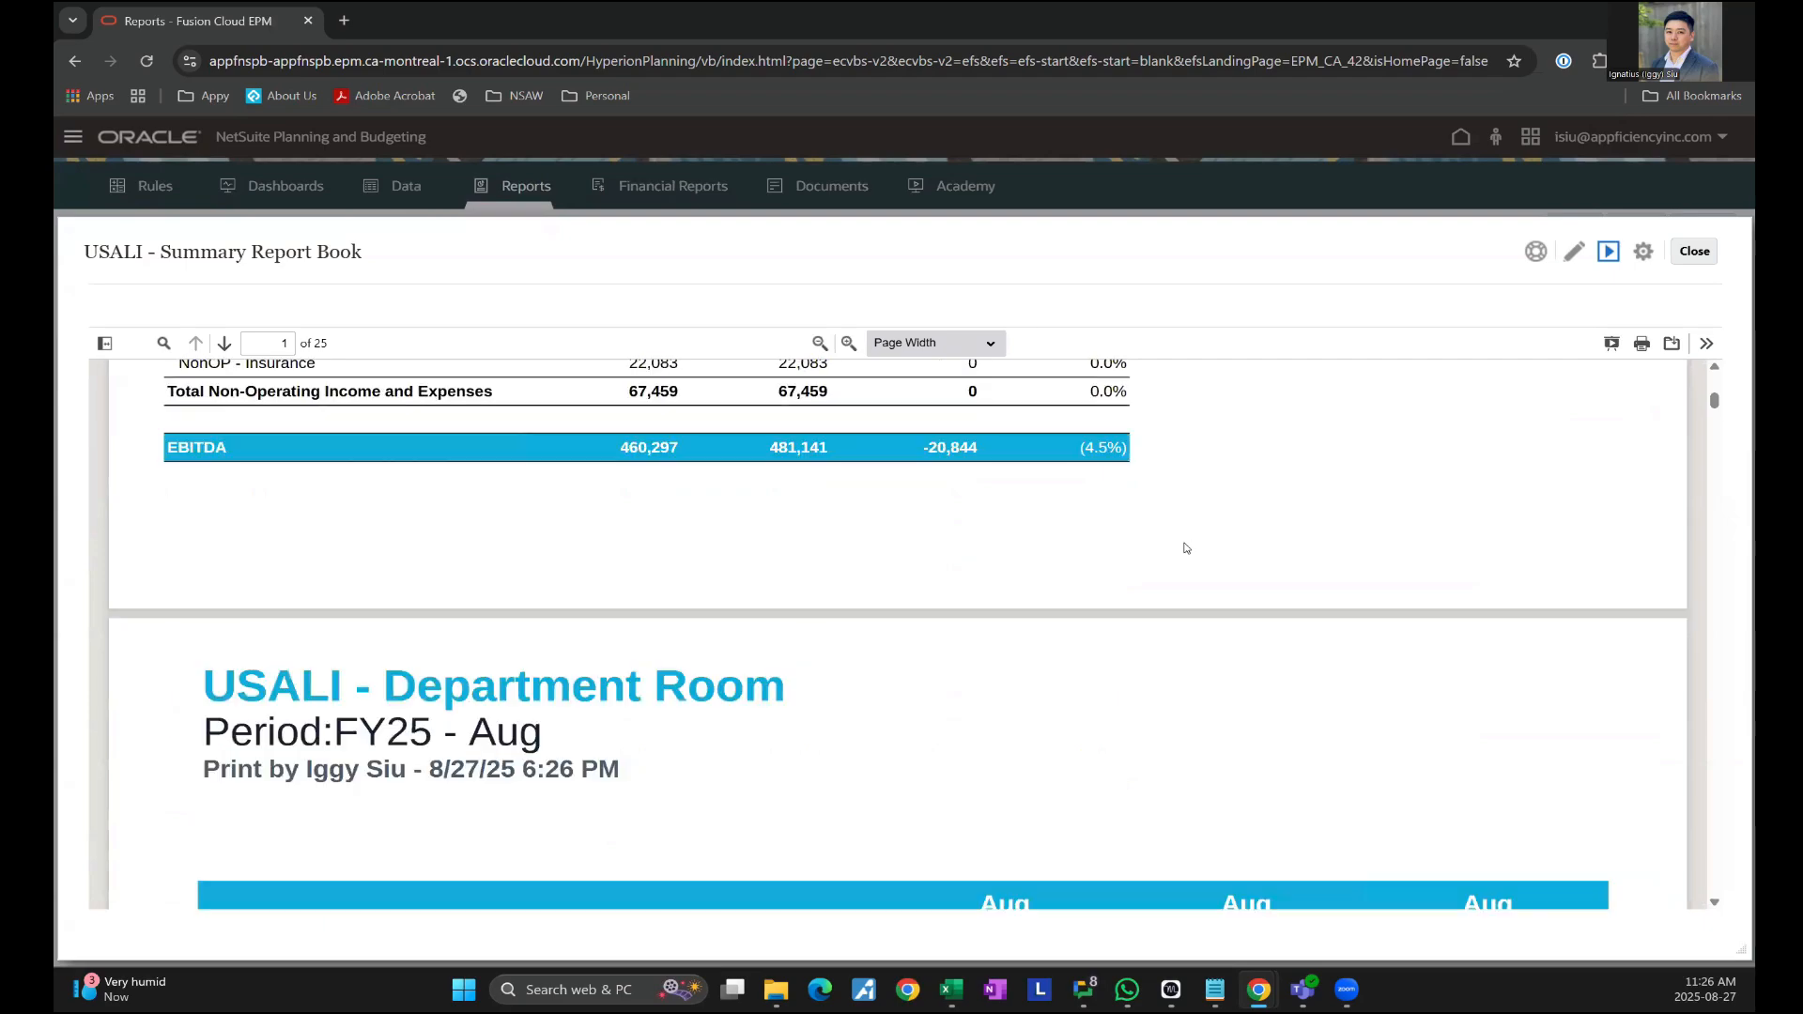
{"action": "scroll", "coordinate": [1208, 551], "scroll_direction": "up", "scroll_amount": 20}
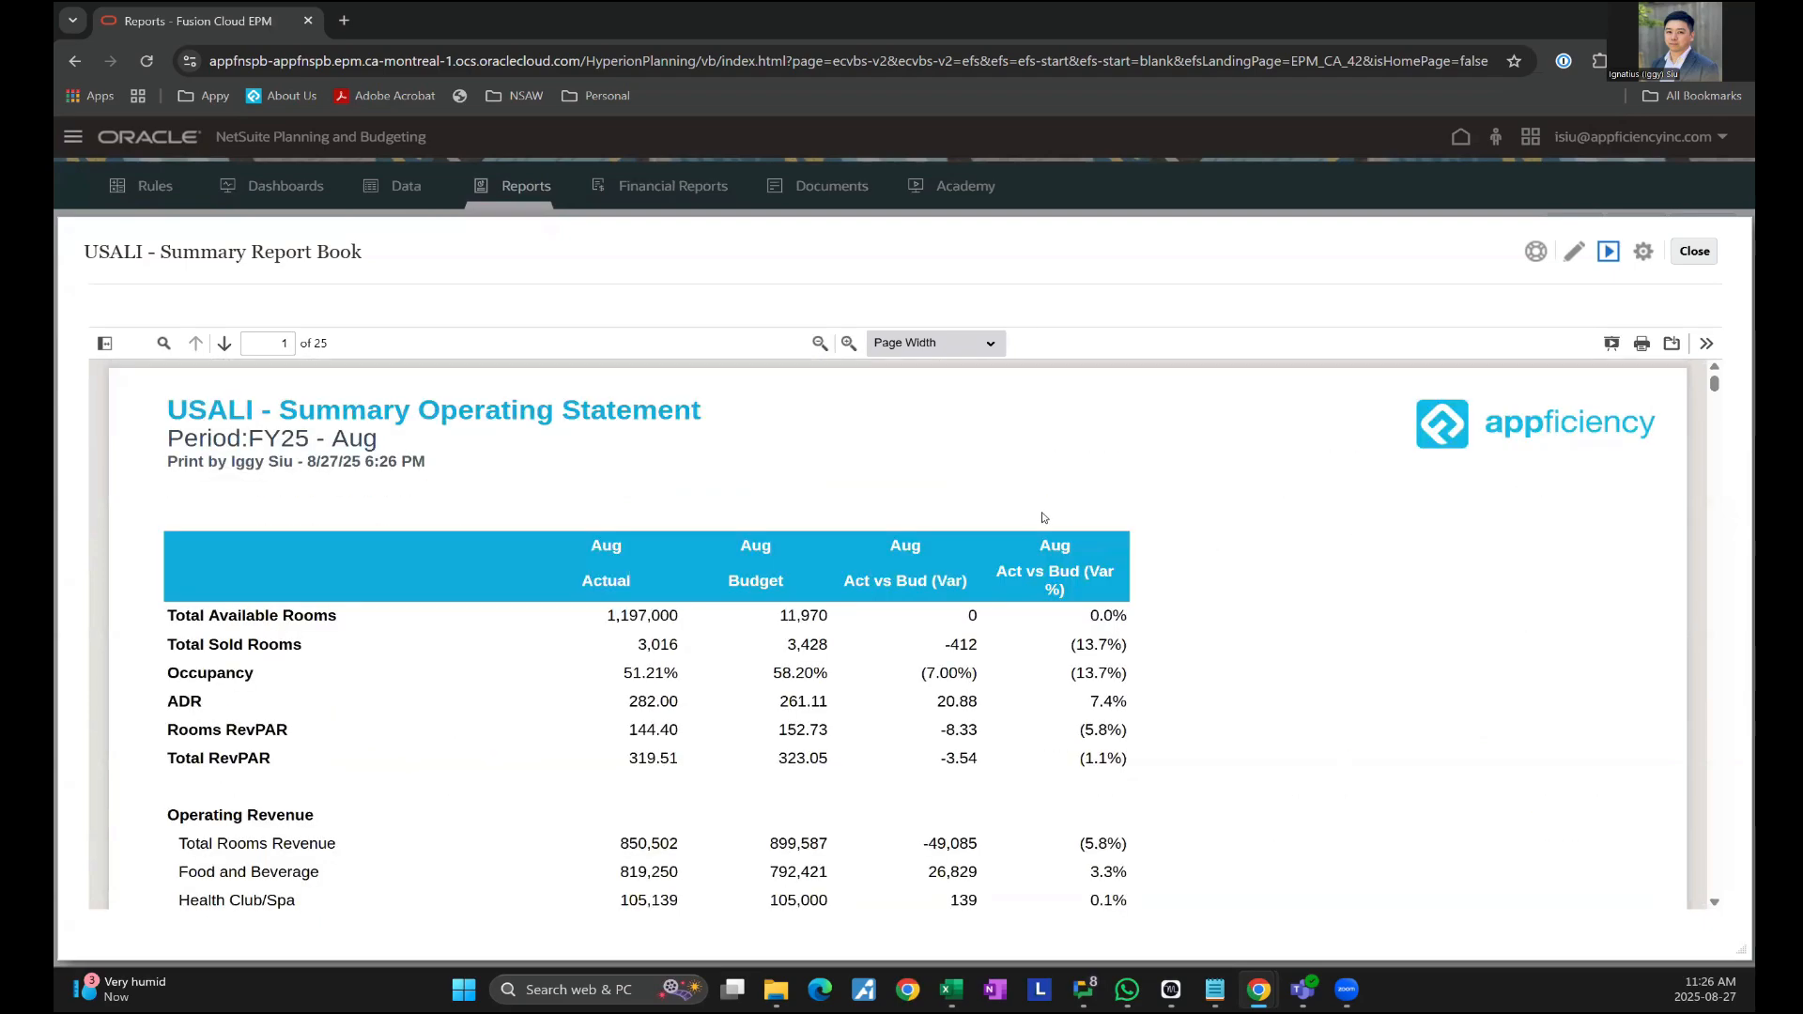
{"action": "left_click", "coordinate": [1644, 252]}
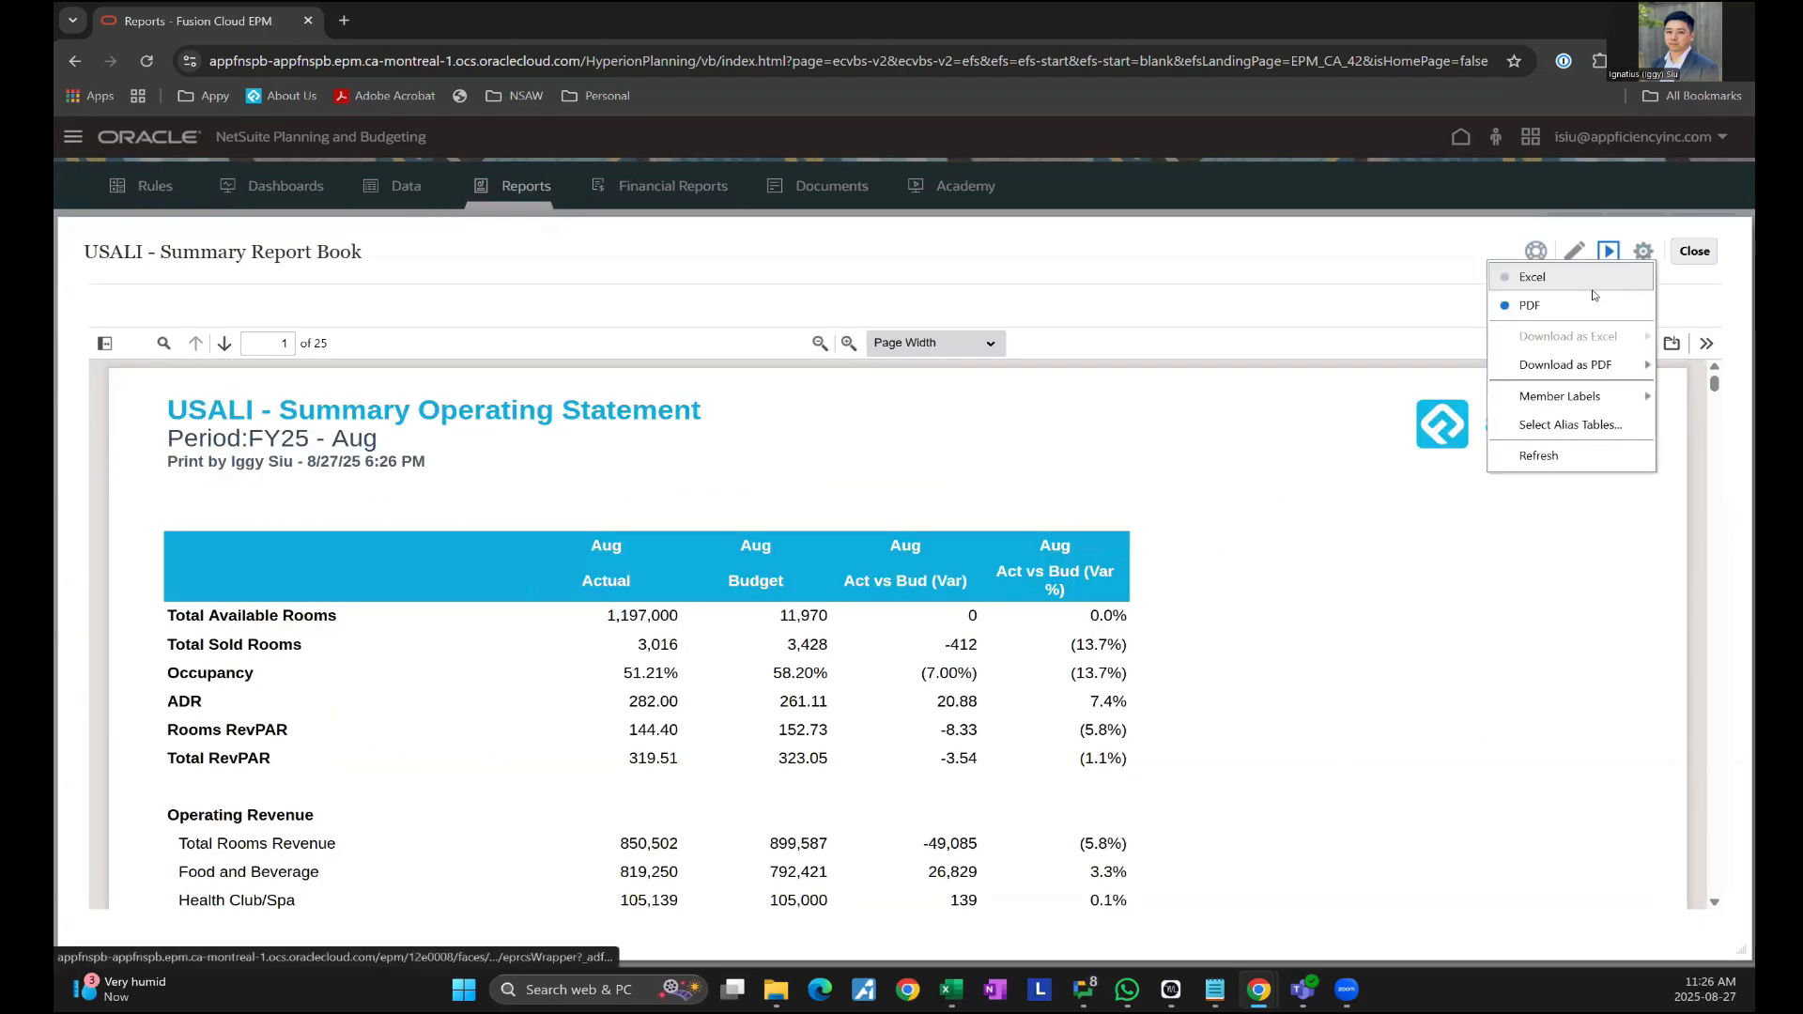
{"action": "left_click", "coordinate": [1535, 279]}
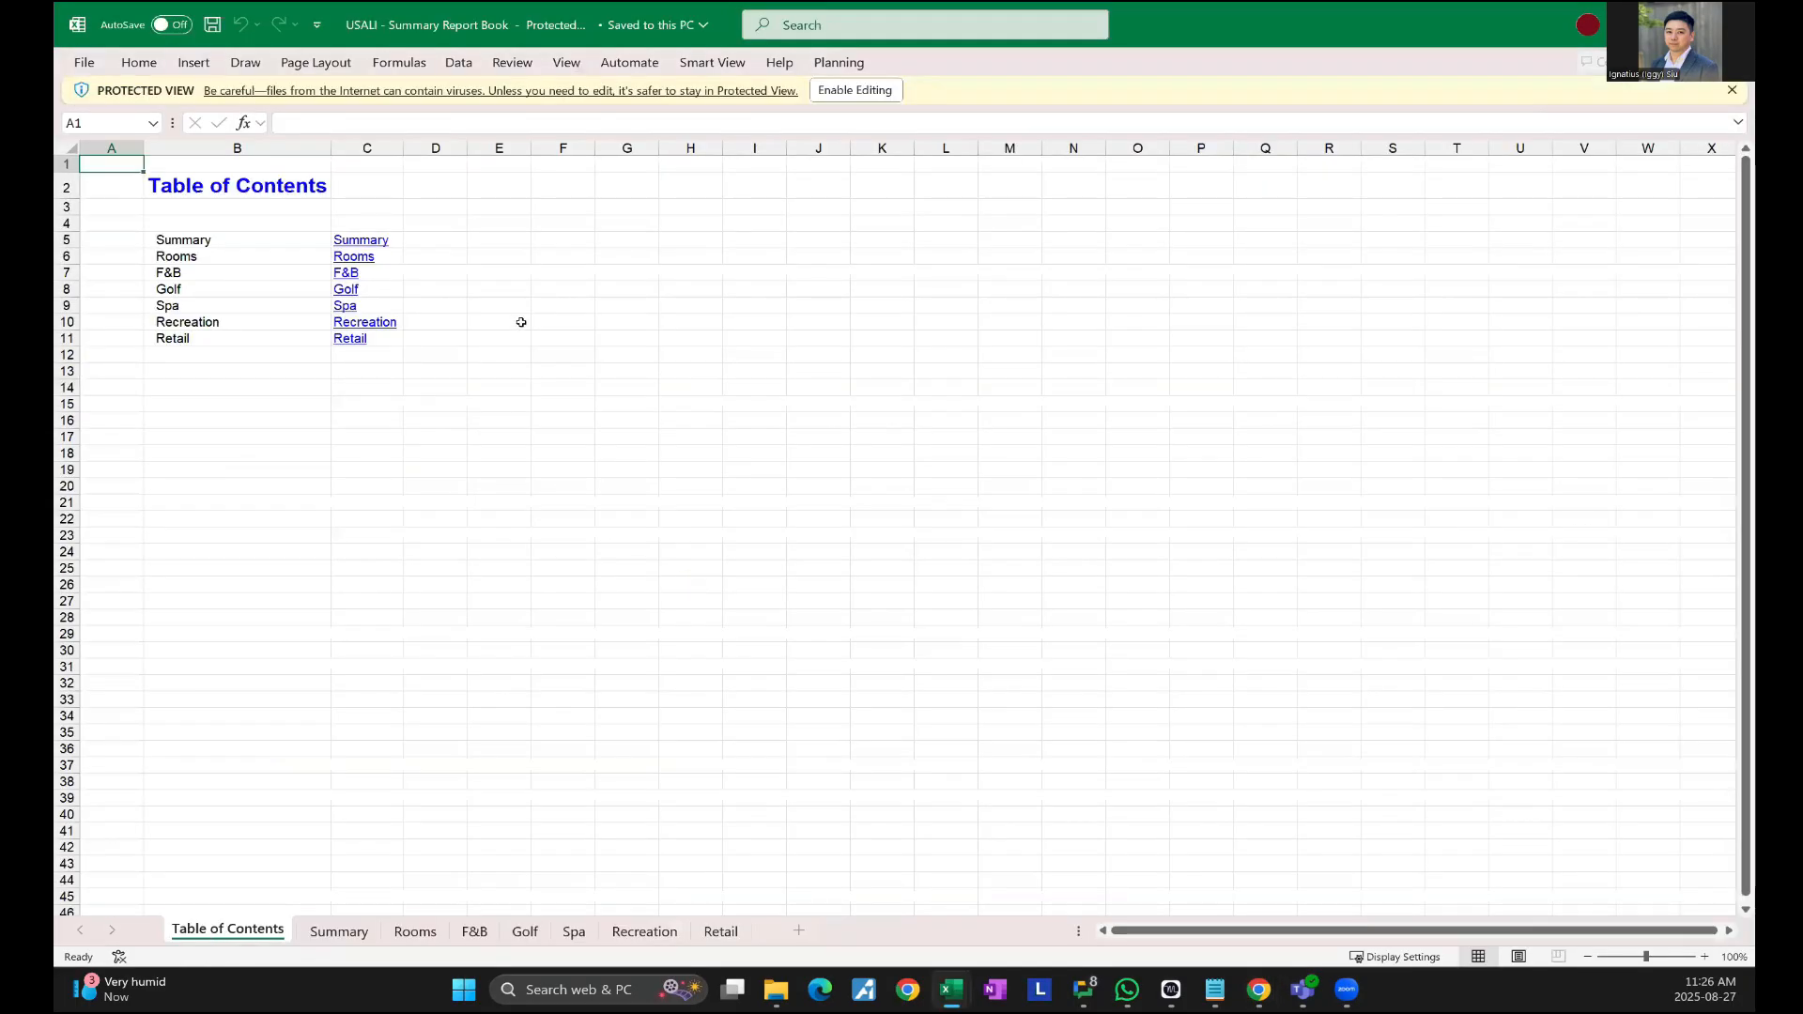
- Follow the Summary link in the exported workbook's table of contents and examine the operating statement through the profit and expense sections
{"action": "left_click", "coordinate": [521, 322]}
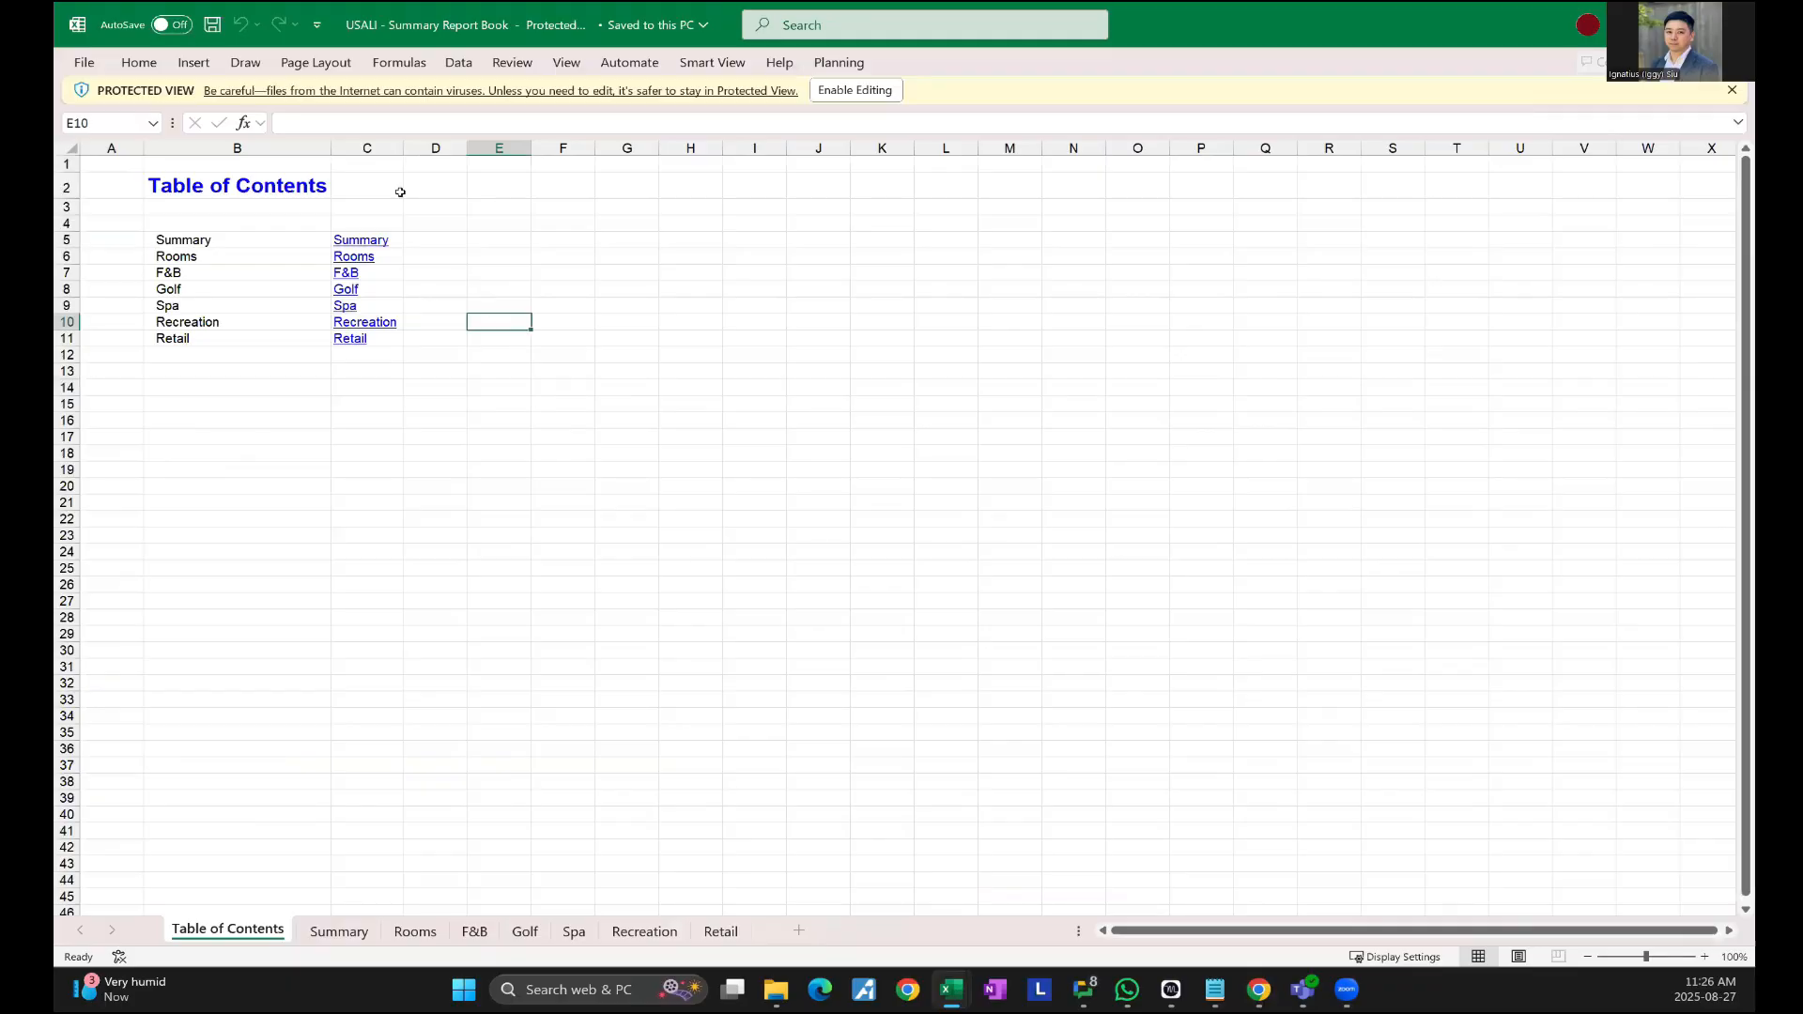
{"action": "left_click", "coordinate": [255, 234]}
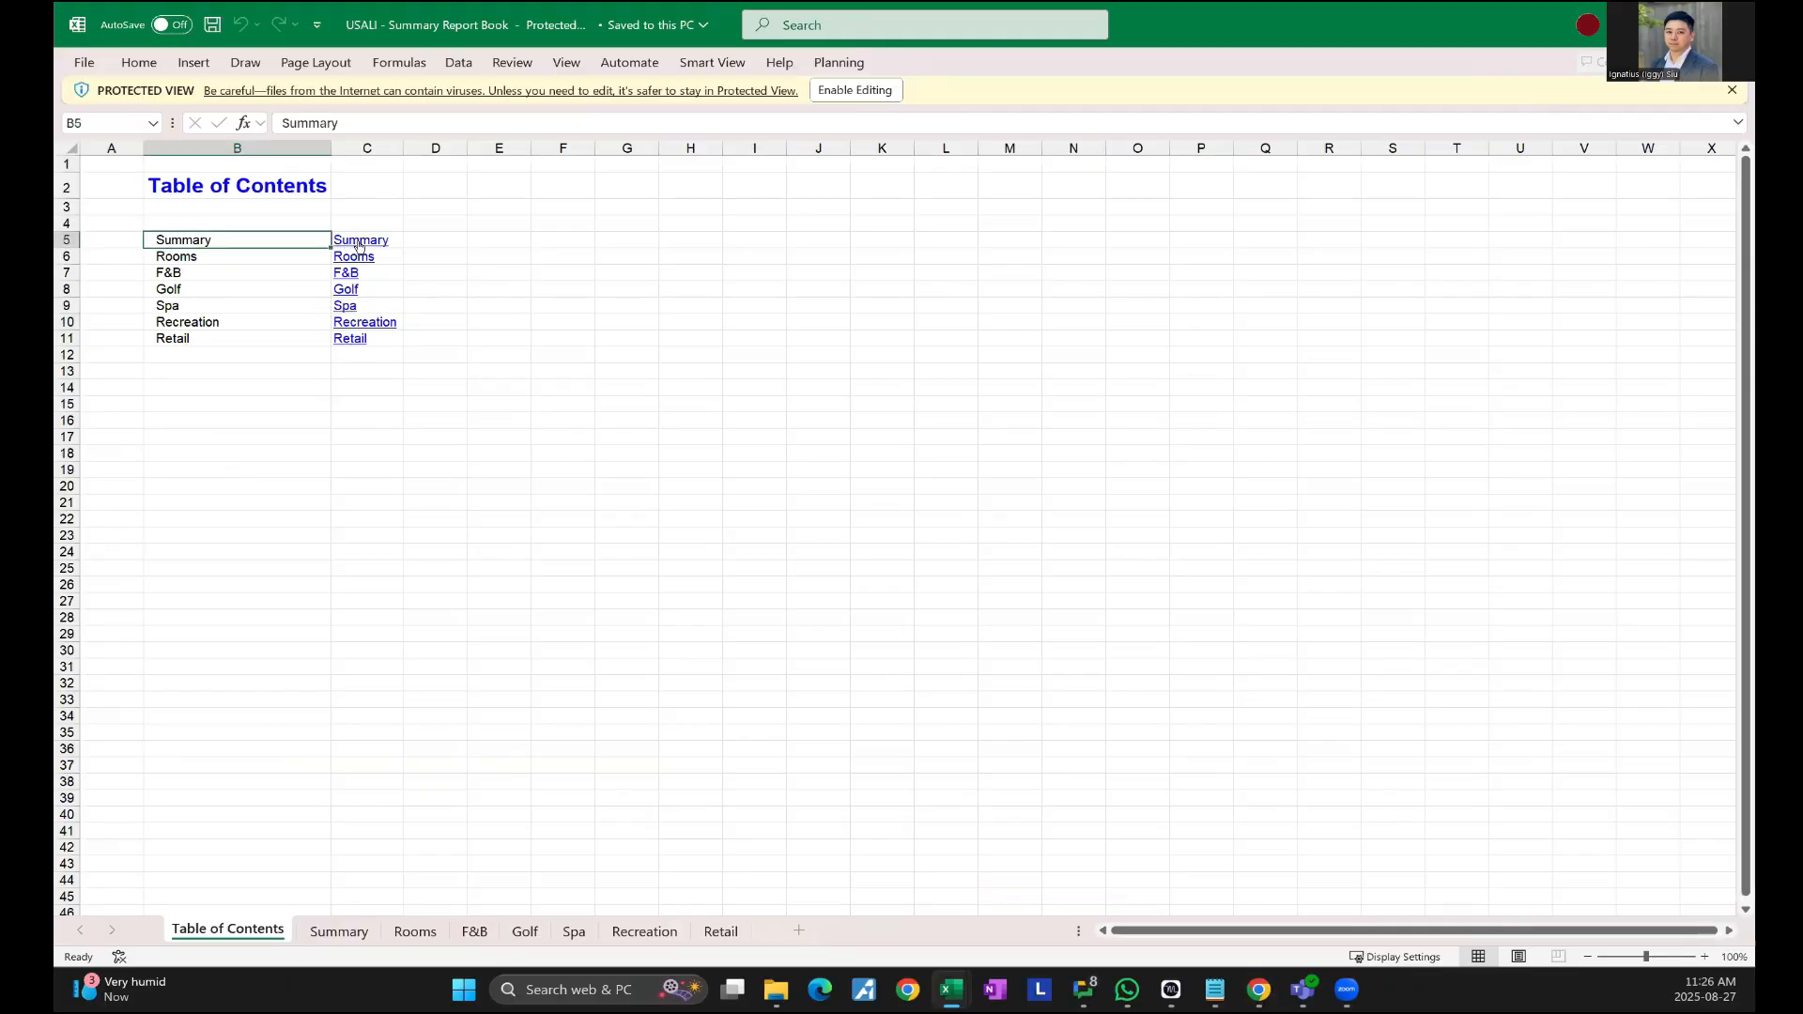
{"action": "left_click", "coordinate": [355, 241]}
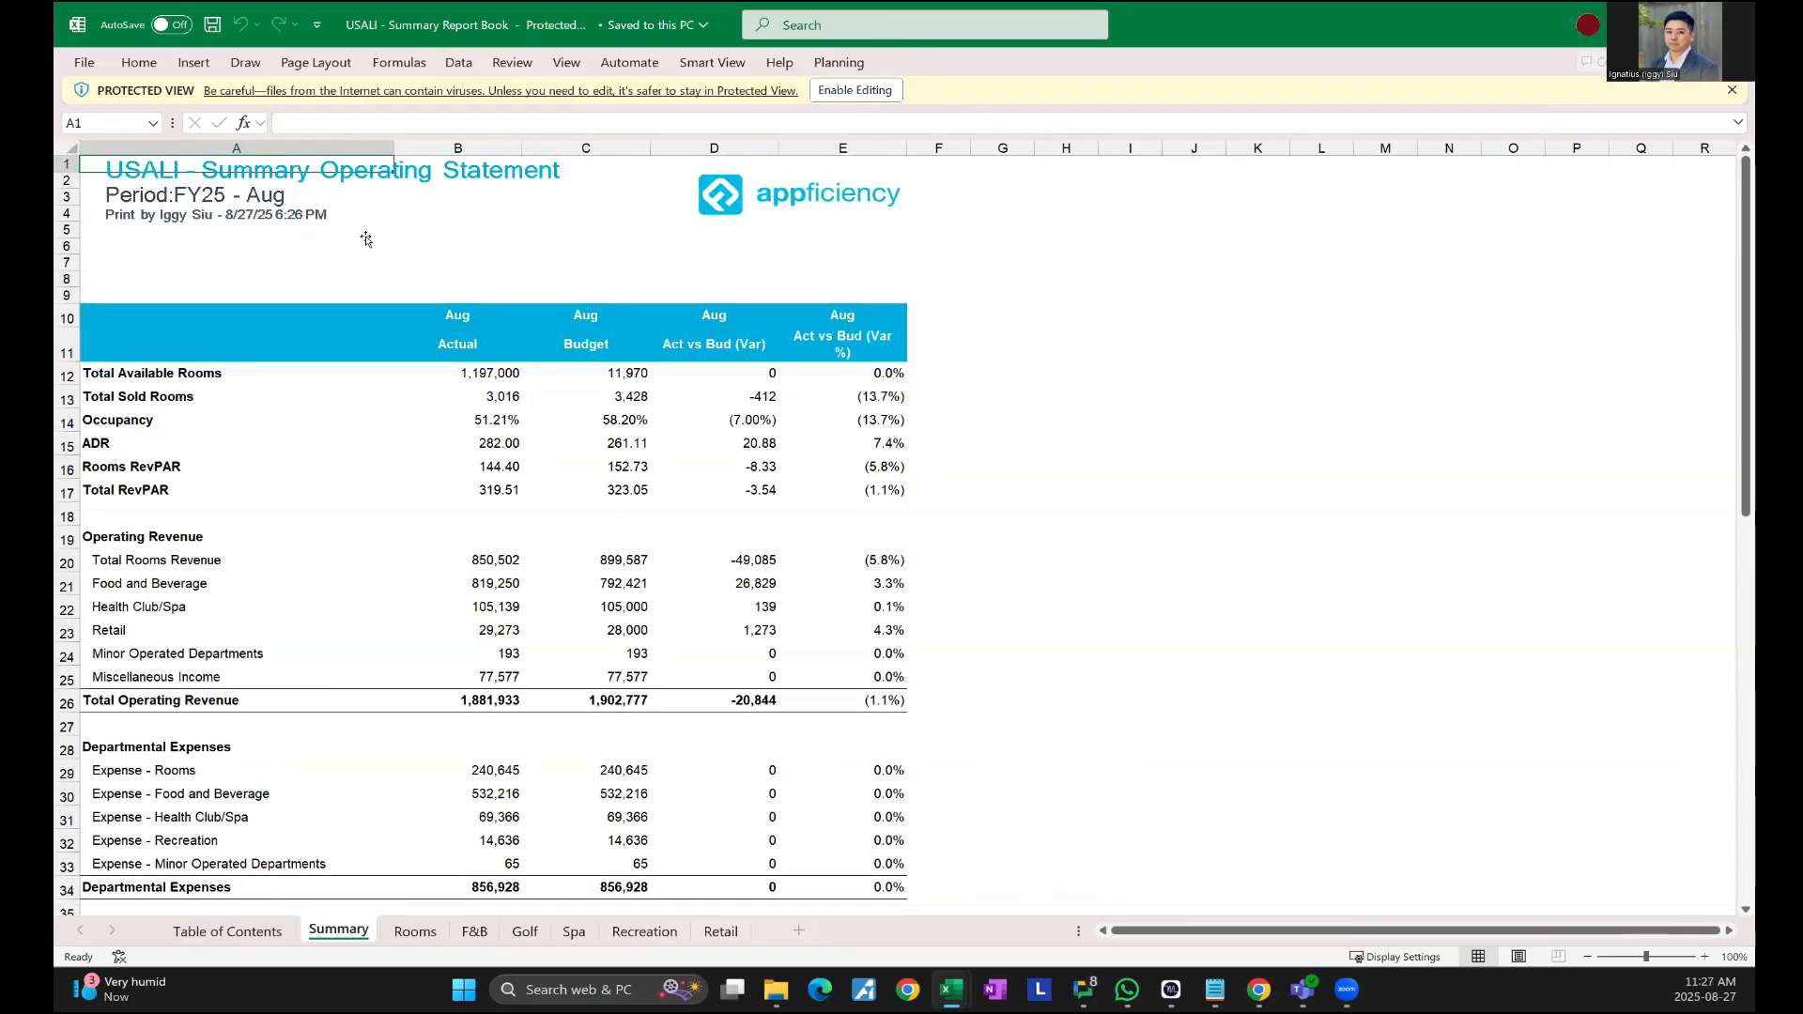
{"action": "scroll", "coordinate": [627, 505], "scroll_direction": "down", "scroll_amount": 1}
{"action": "scroll", "coordinate": [626, 504], "scroll_direction": "down", "scroll_amount": 13}
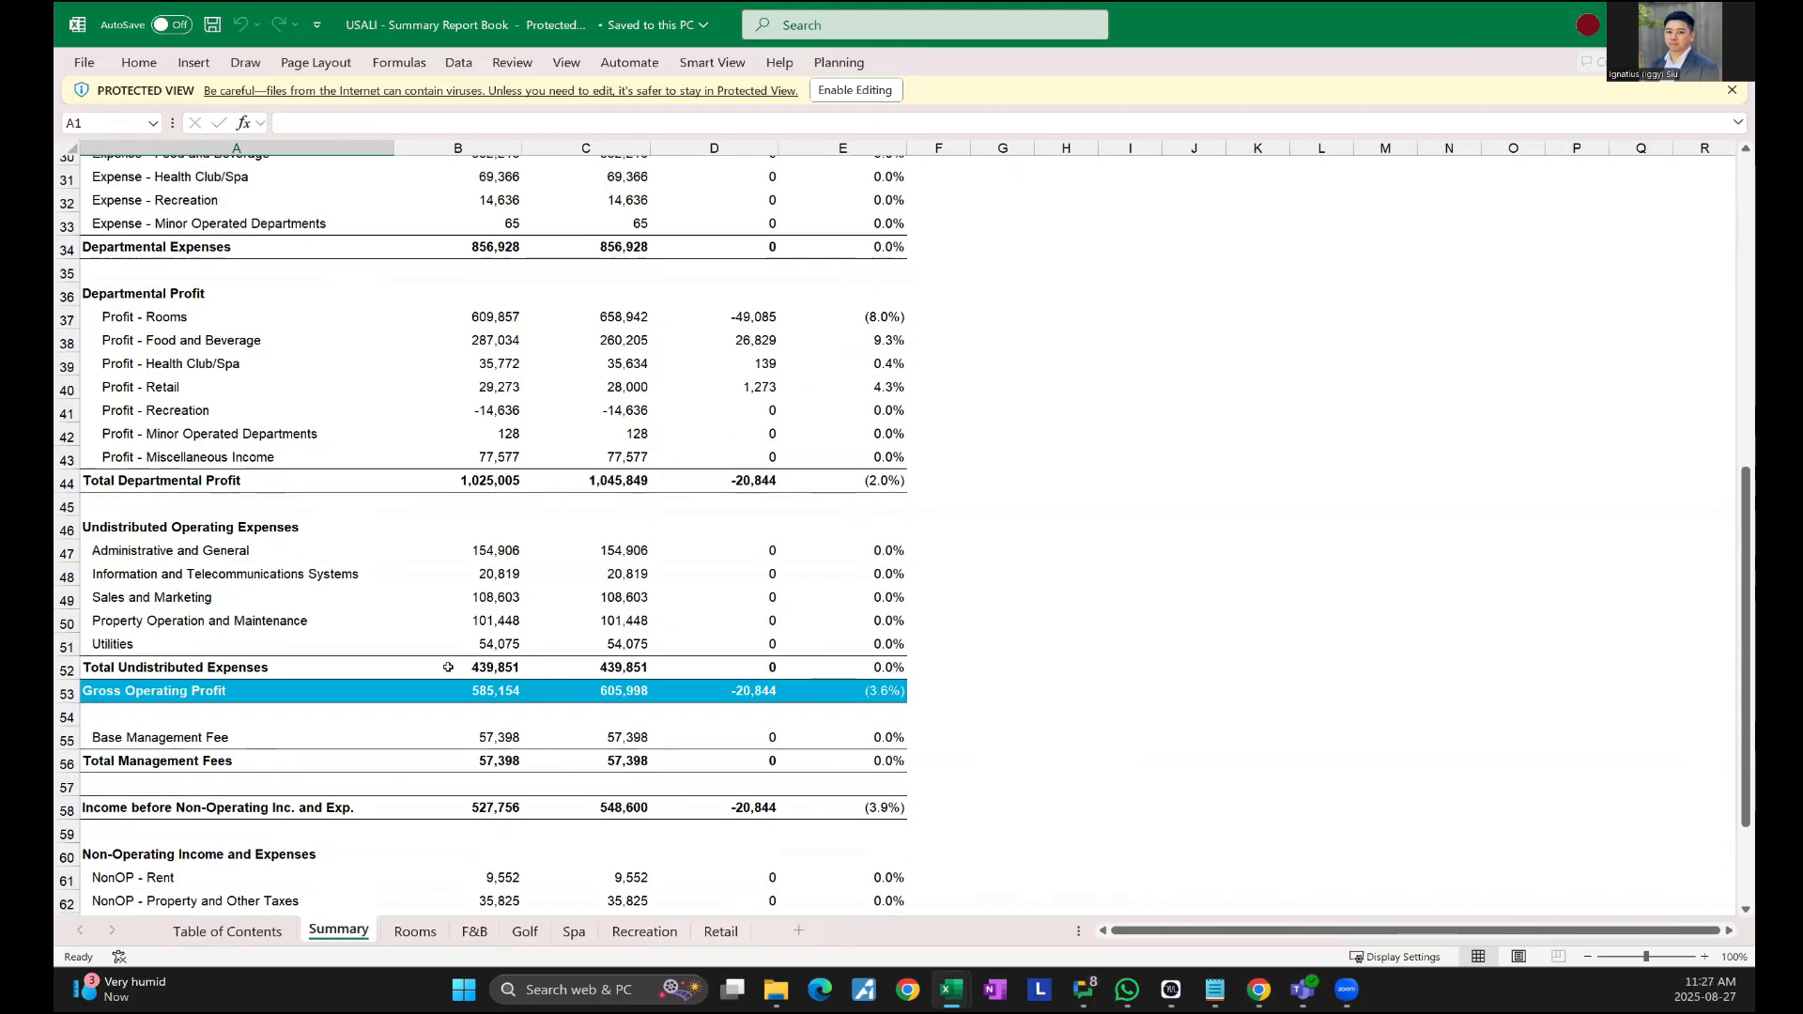
{"action": "scroll", "coordinate": [408, 653], "scroll_direction": "up", "scroll_amount": 12}
{"action": "scroll", "coordinate": [407, 654], "scroll_direction": "up", "scroll_amount": 1}
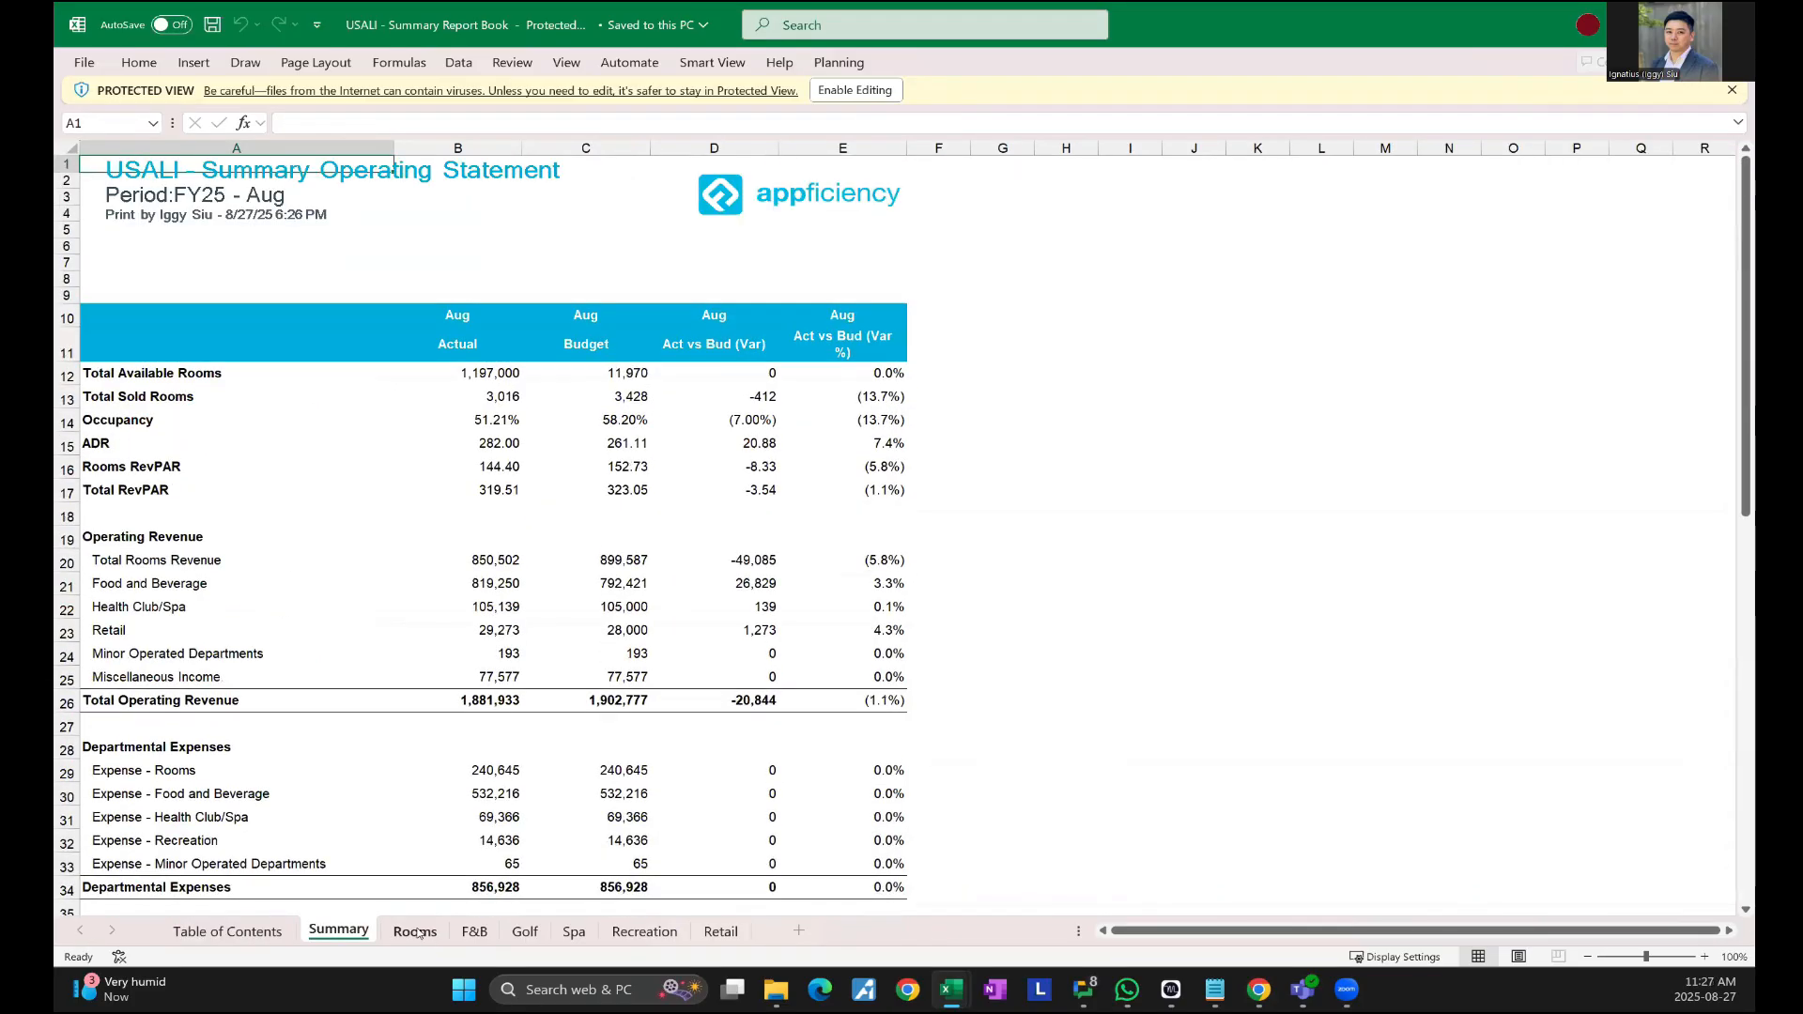
- View the F&B department sheet, review the department list in the table of contents, and return to the Summary sheet
{"action": "left_click", "coordinate": [474, 933]}
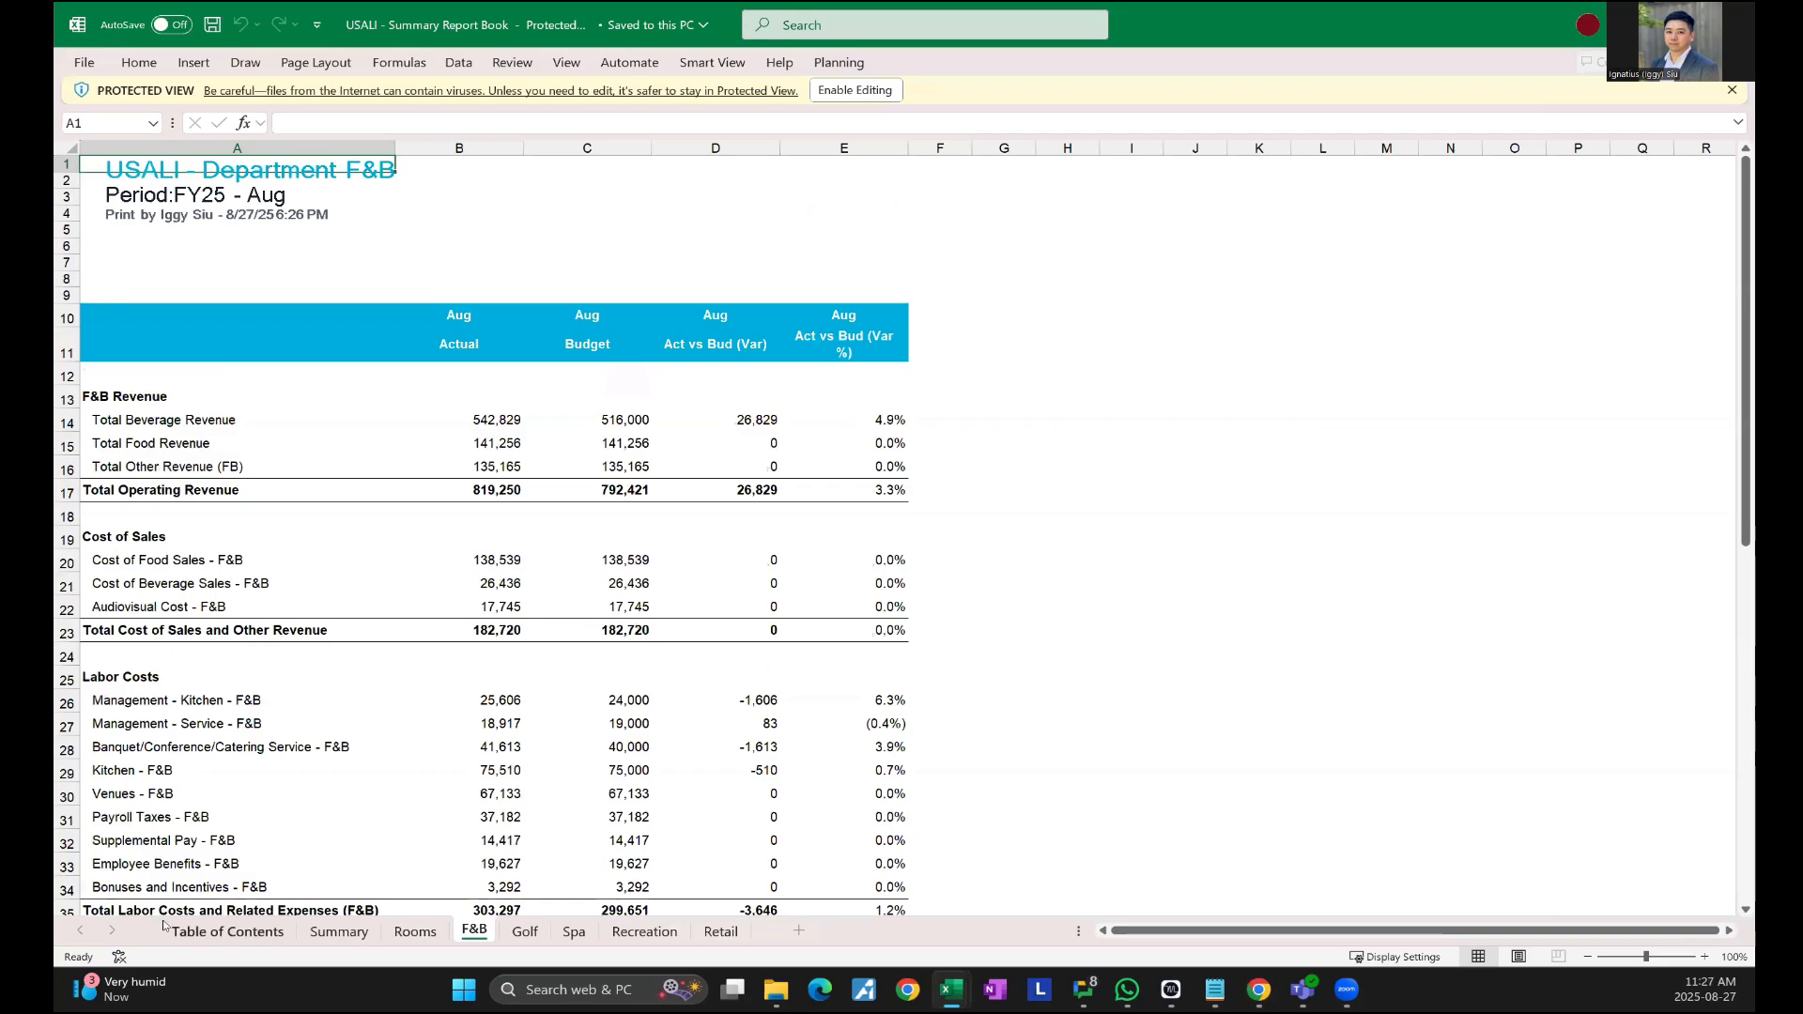
{"action": "left_click", "coordinate": [211, 933]}
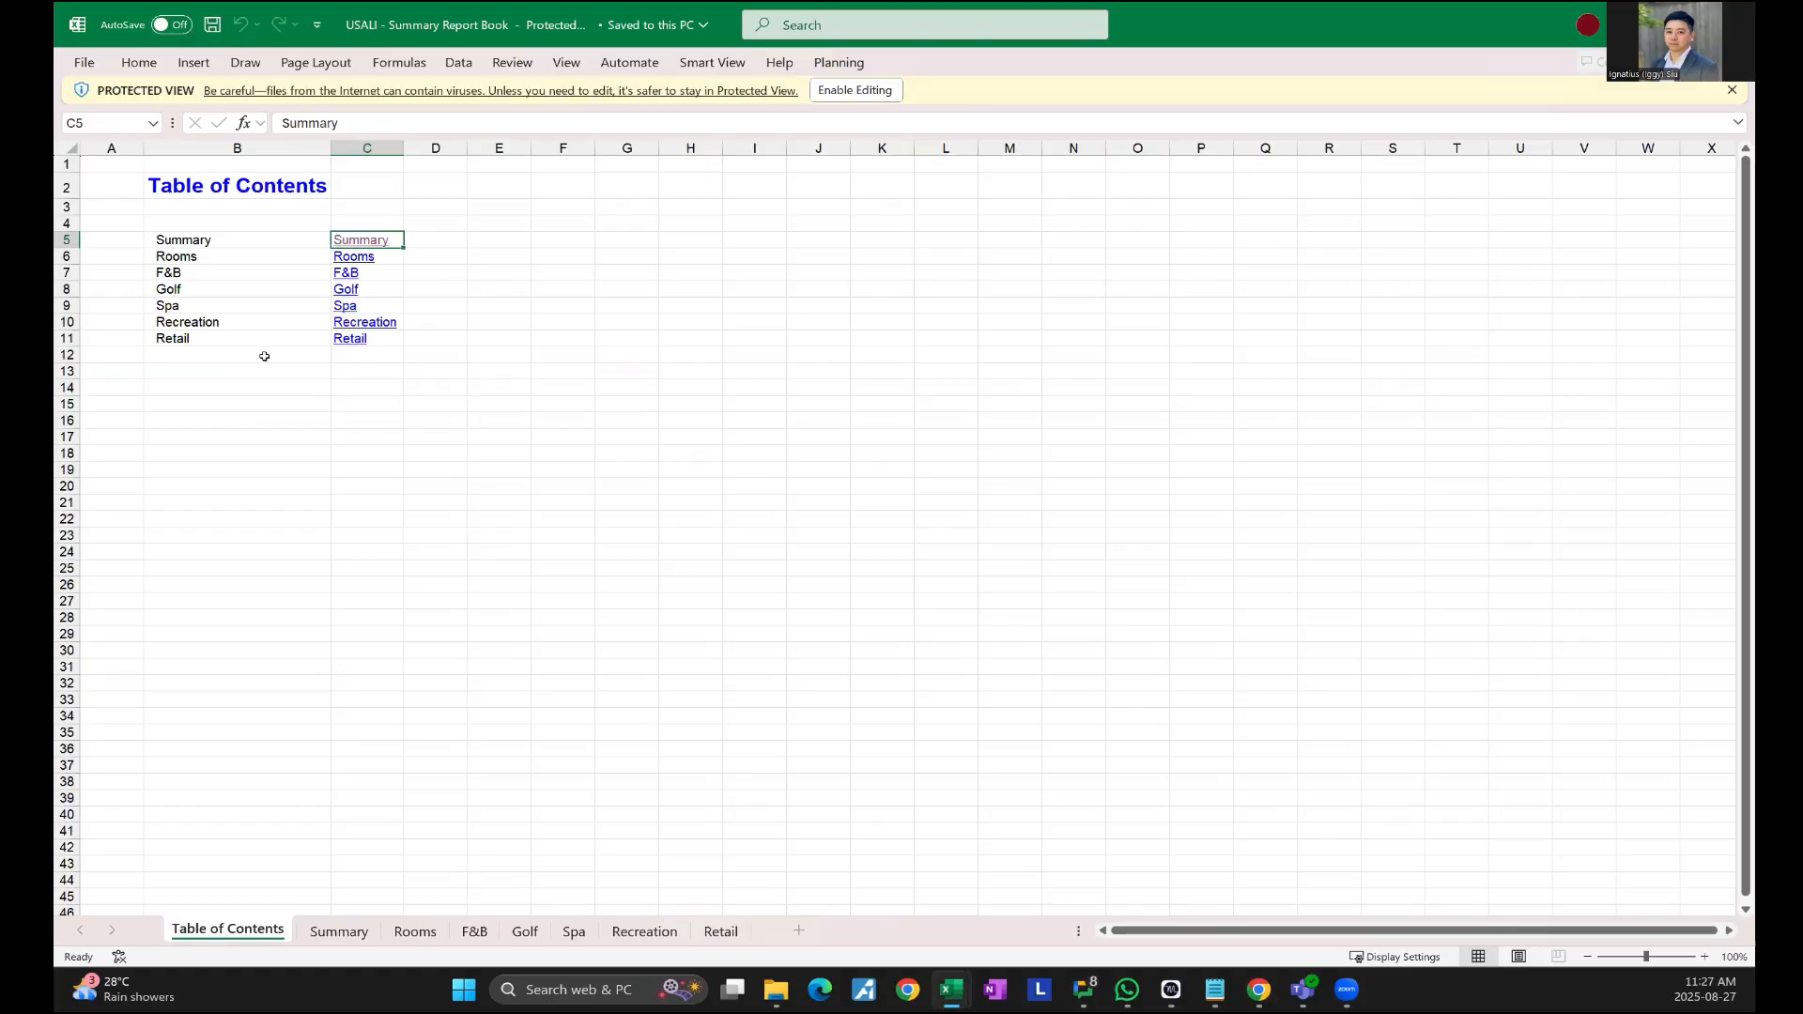
{"action": "left_click_drag", "start_coordinate": [351, 355], "coordinate": [357, 519]}
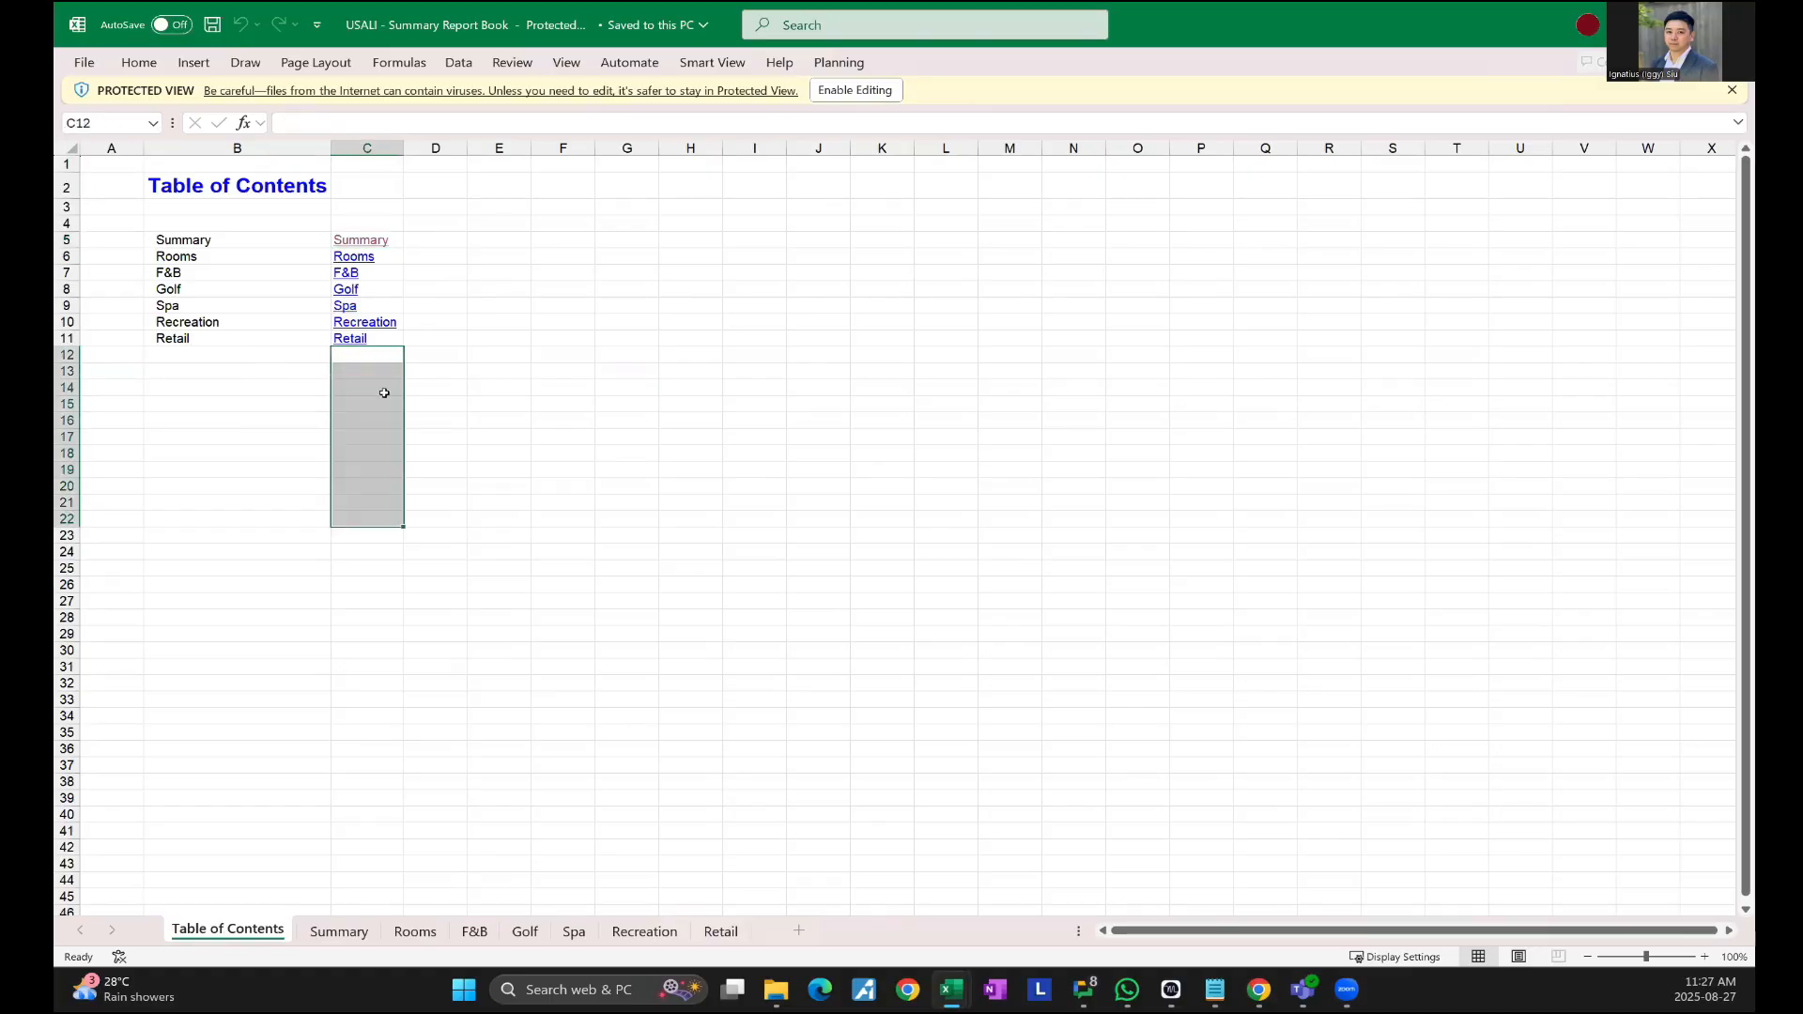
{"action": "left_click_drag", "start_coordinate": [208, 271], "coordinate": [260, 336]}
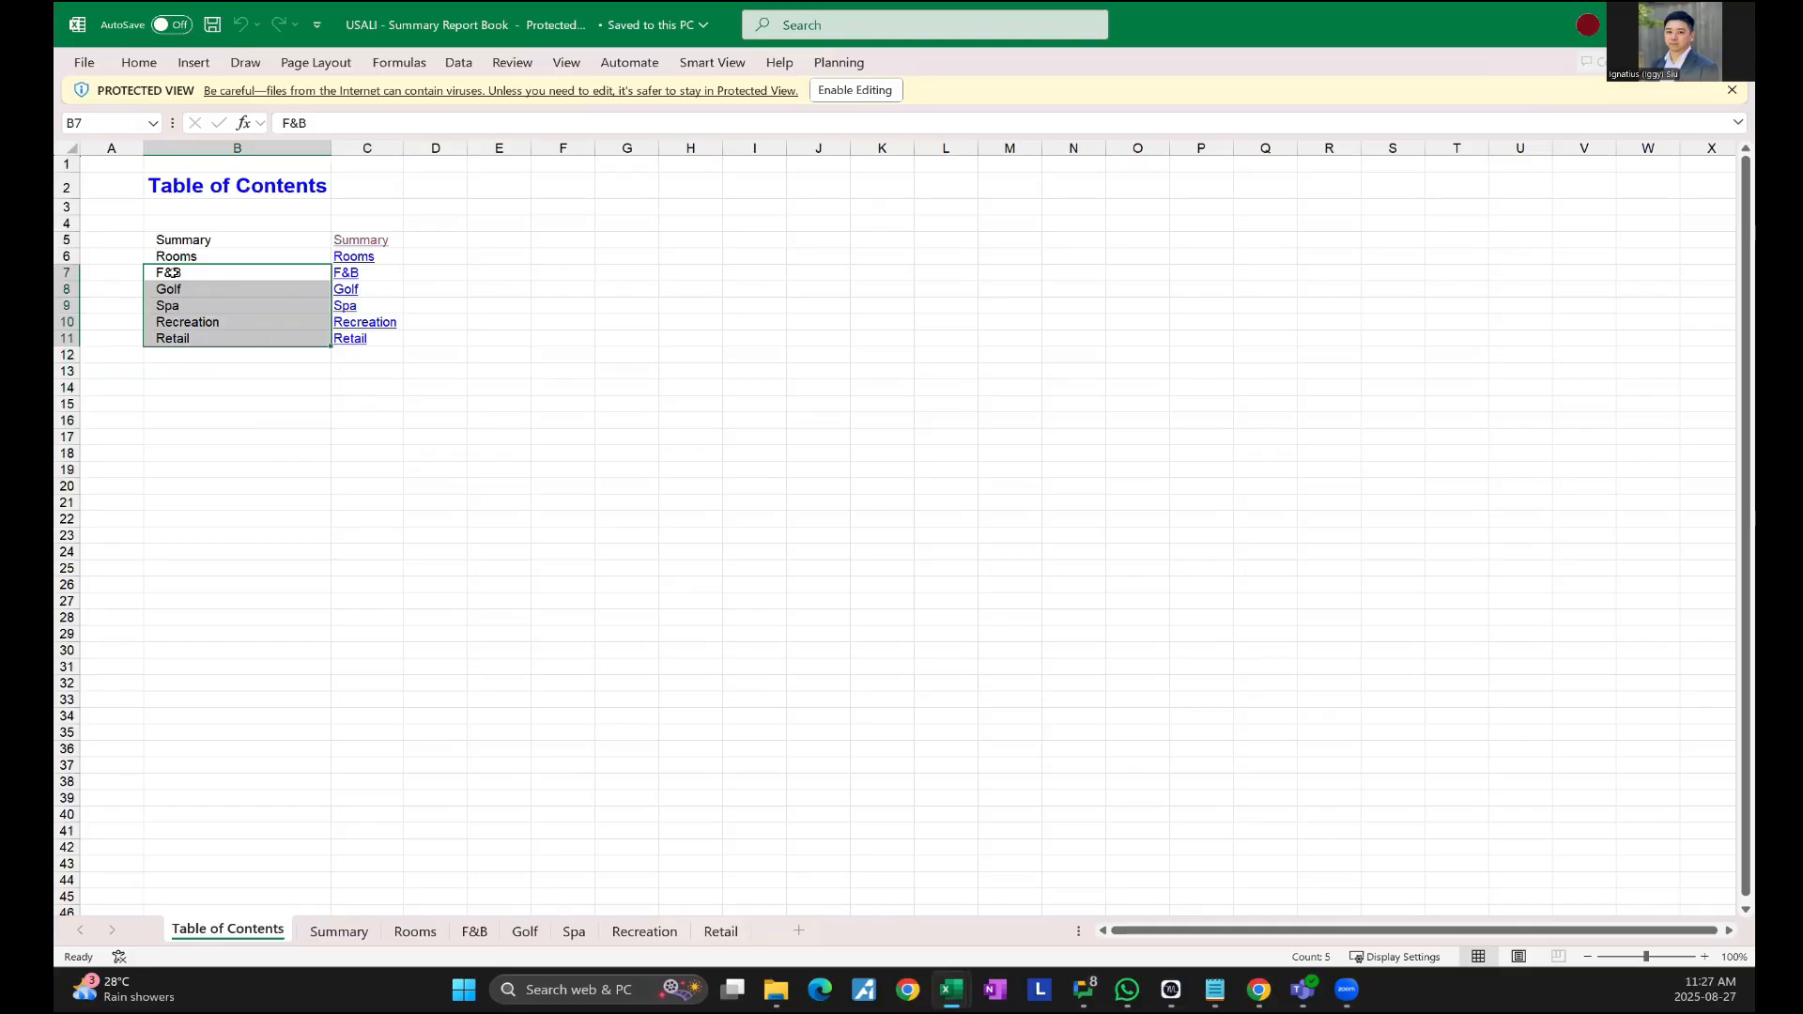
{"action": "left_click_drag", "start_coordinate": [173, 274], "coordinate": [195, 286]}
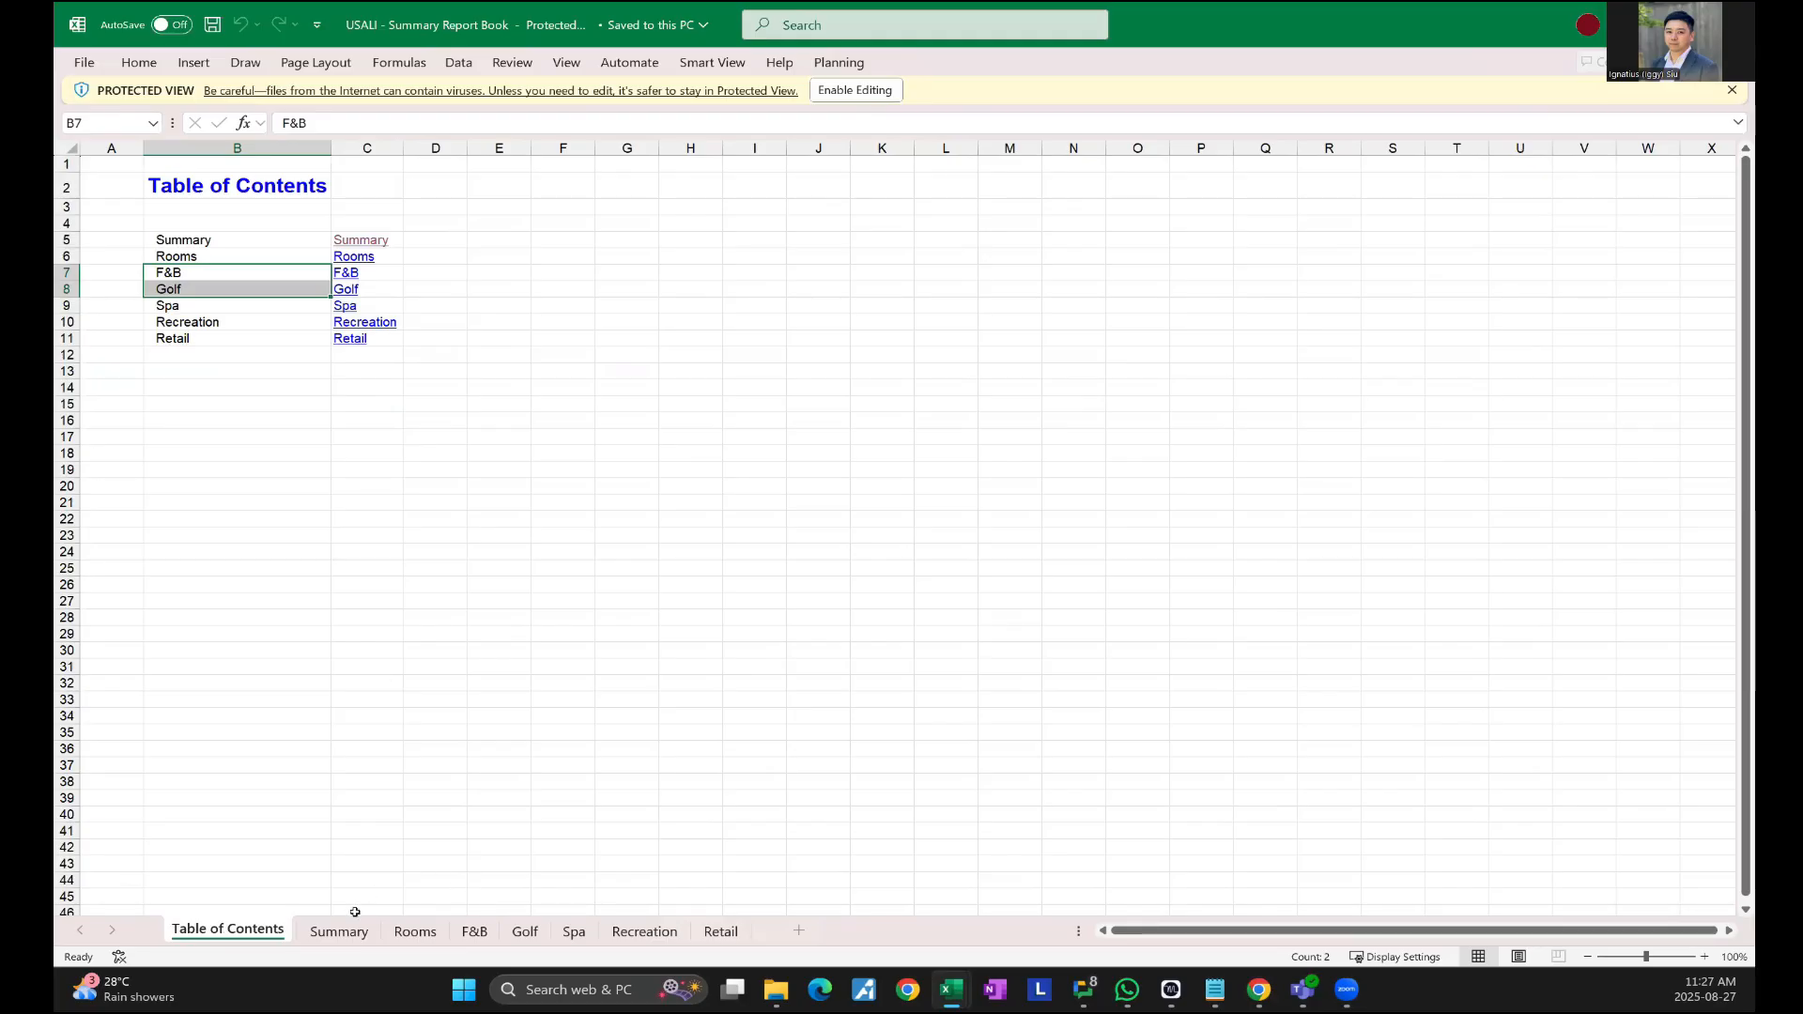
{"action": "left_click", "coordinate": [344, 932]}
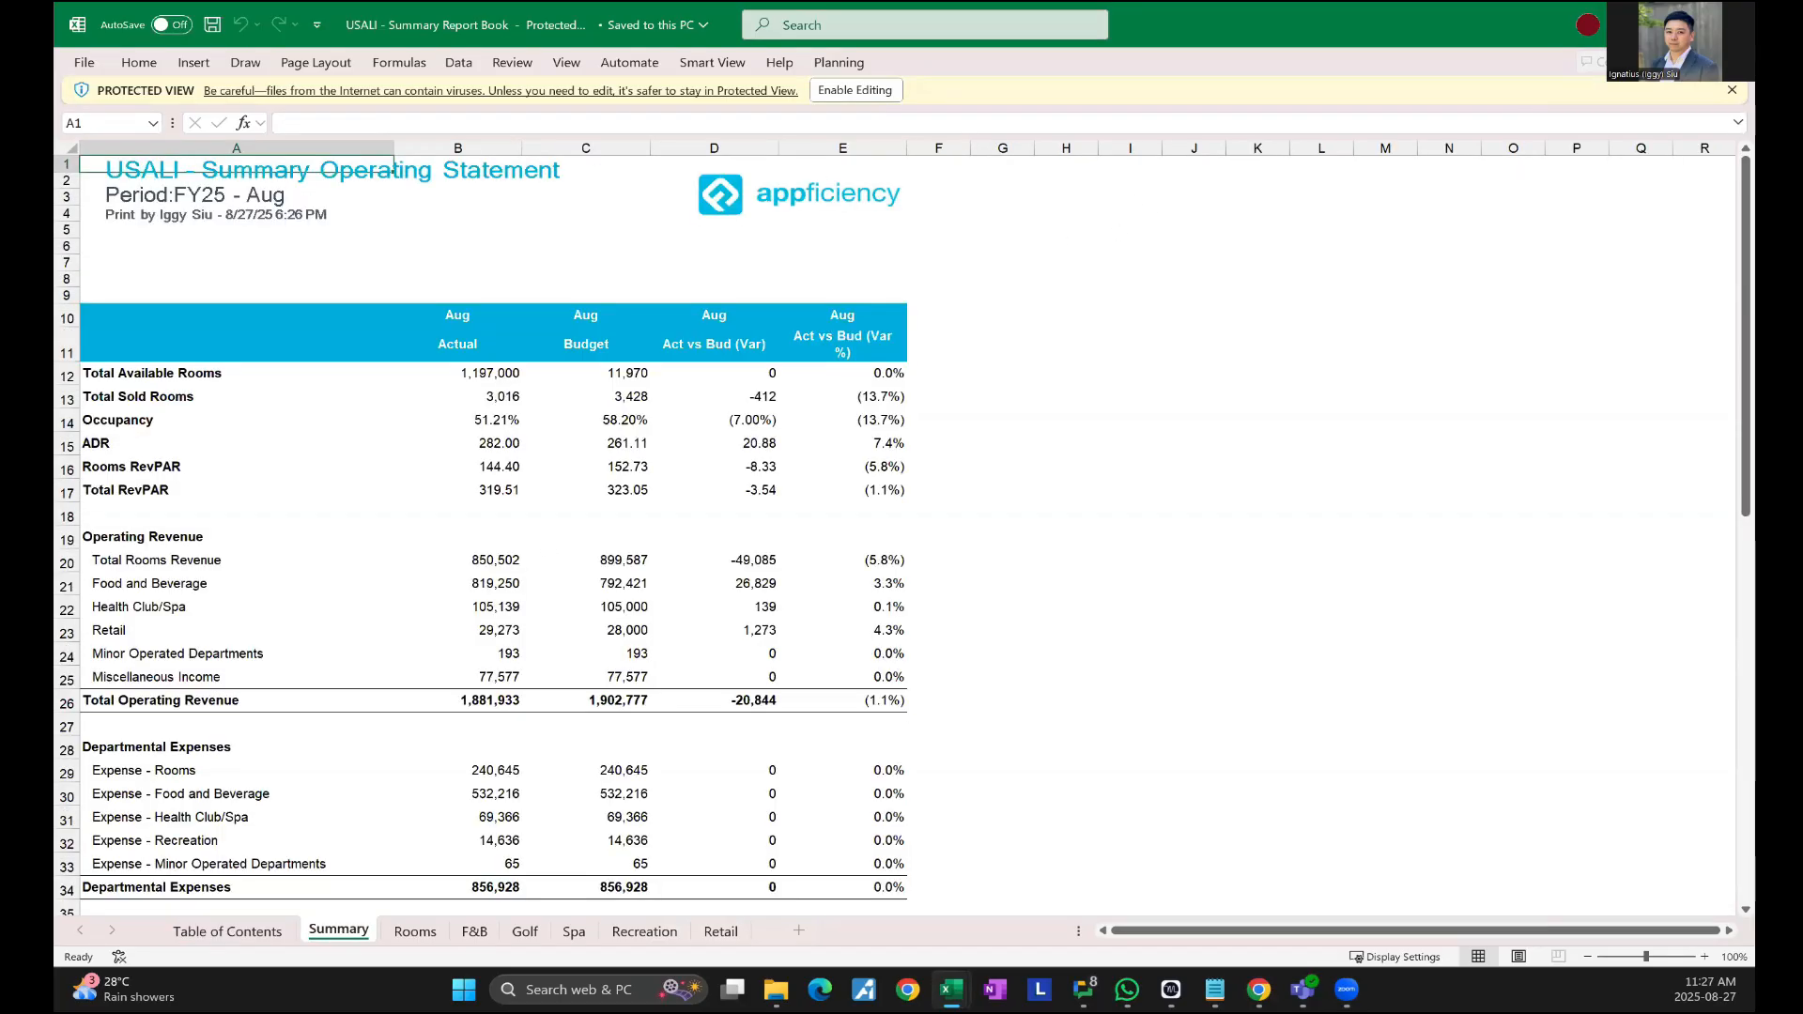
- Close the exported report workbook and open the Departmental Summary - Room form on a new sheet of Book1
{"action": "left_click", "coordinate": [1730, 25]}
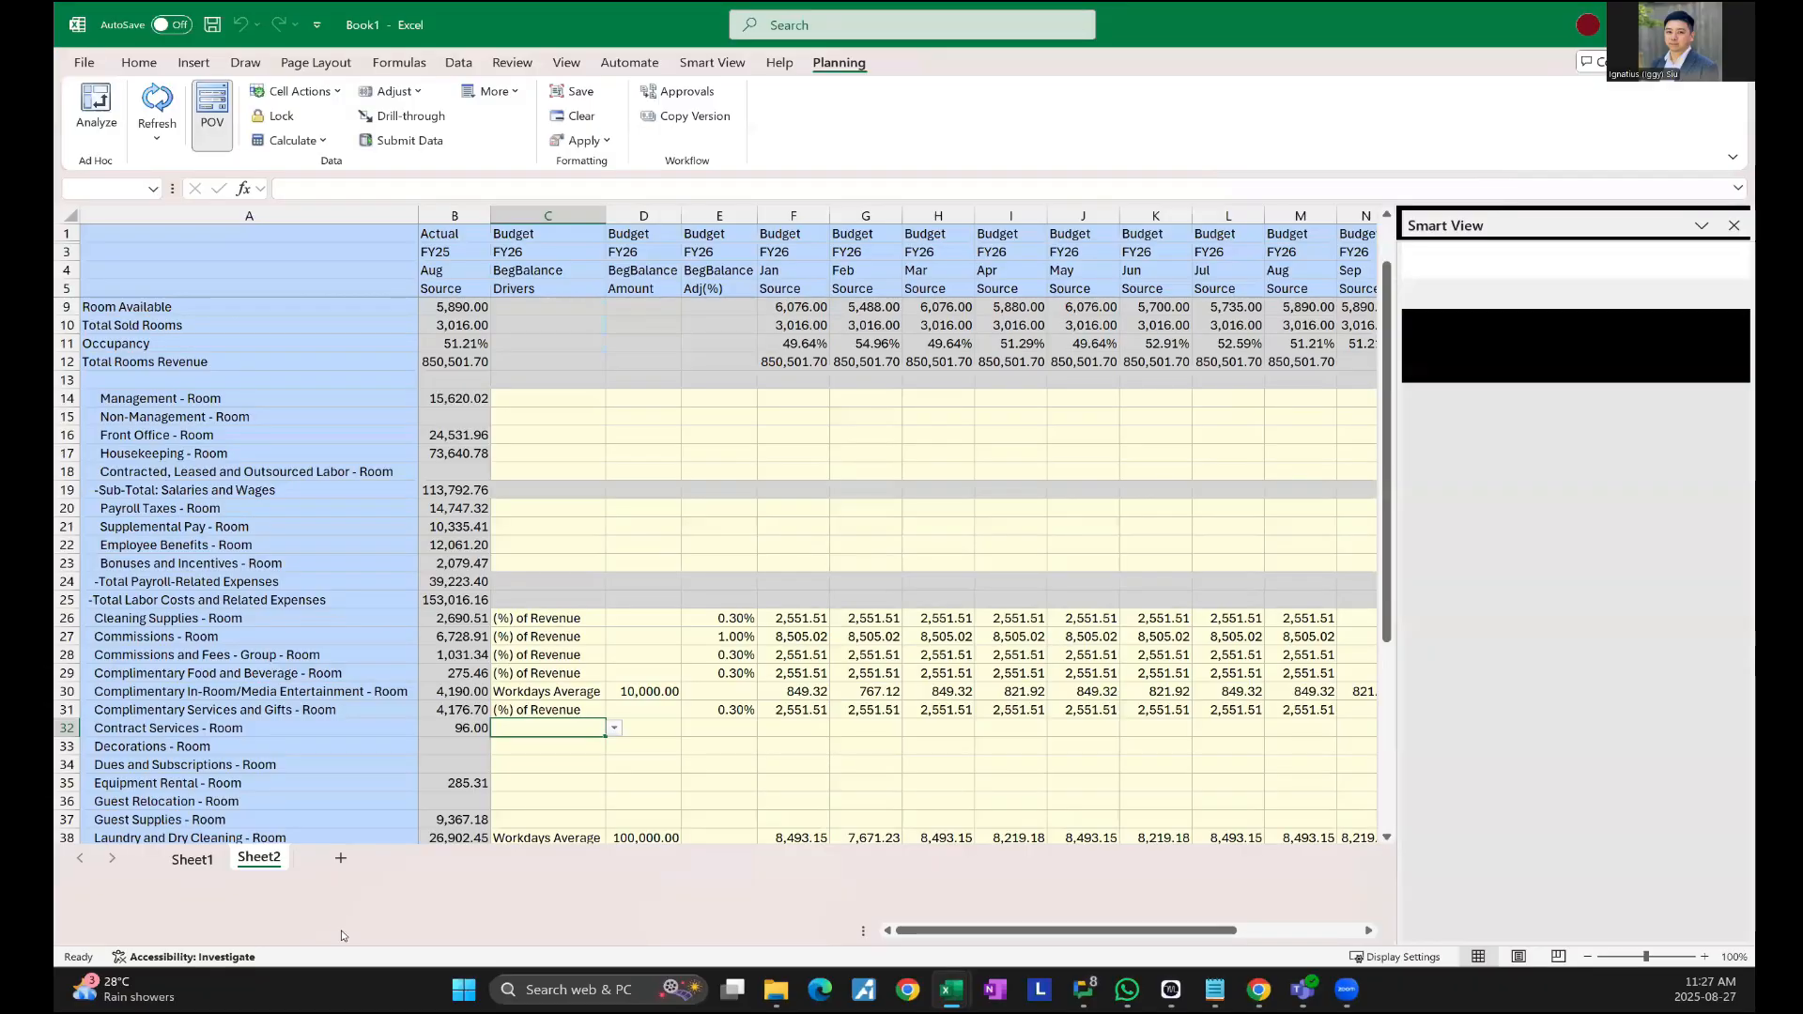
{"action": "left_click", "coordinate": [344, 935]}
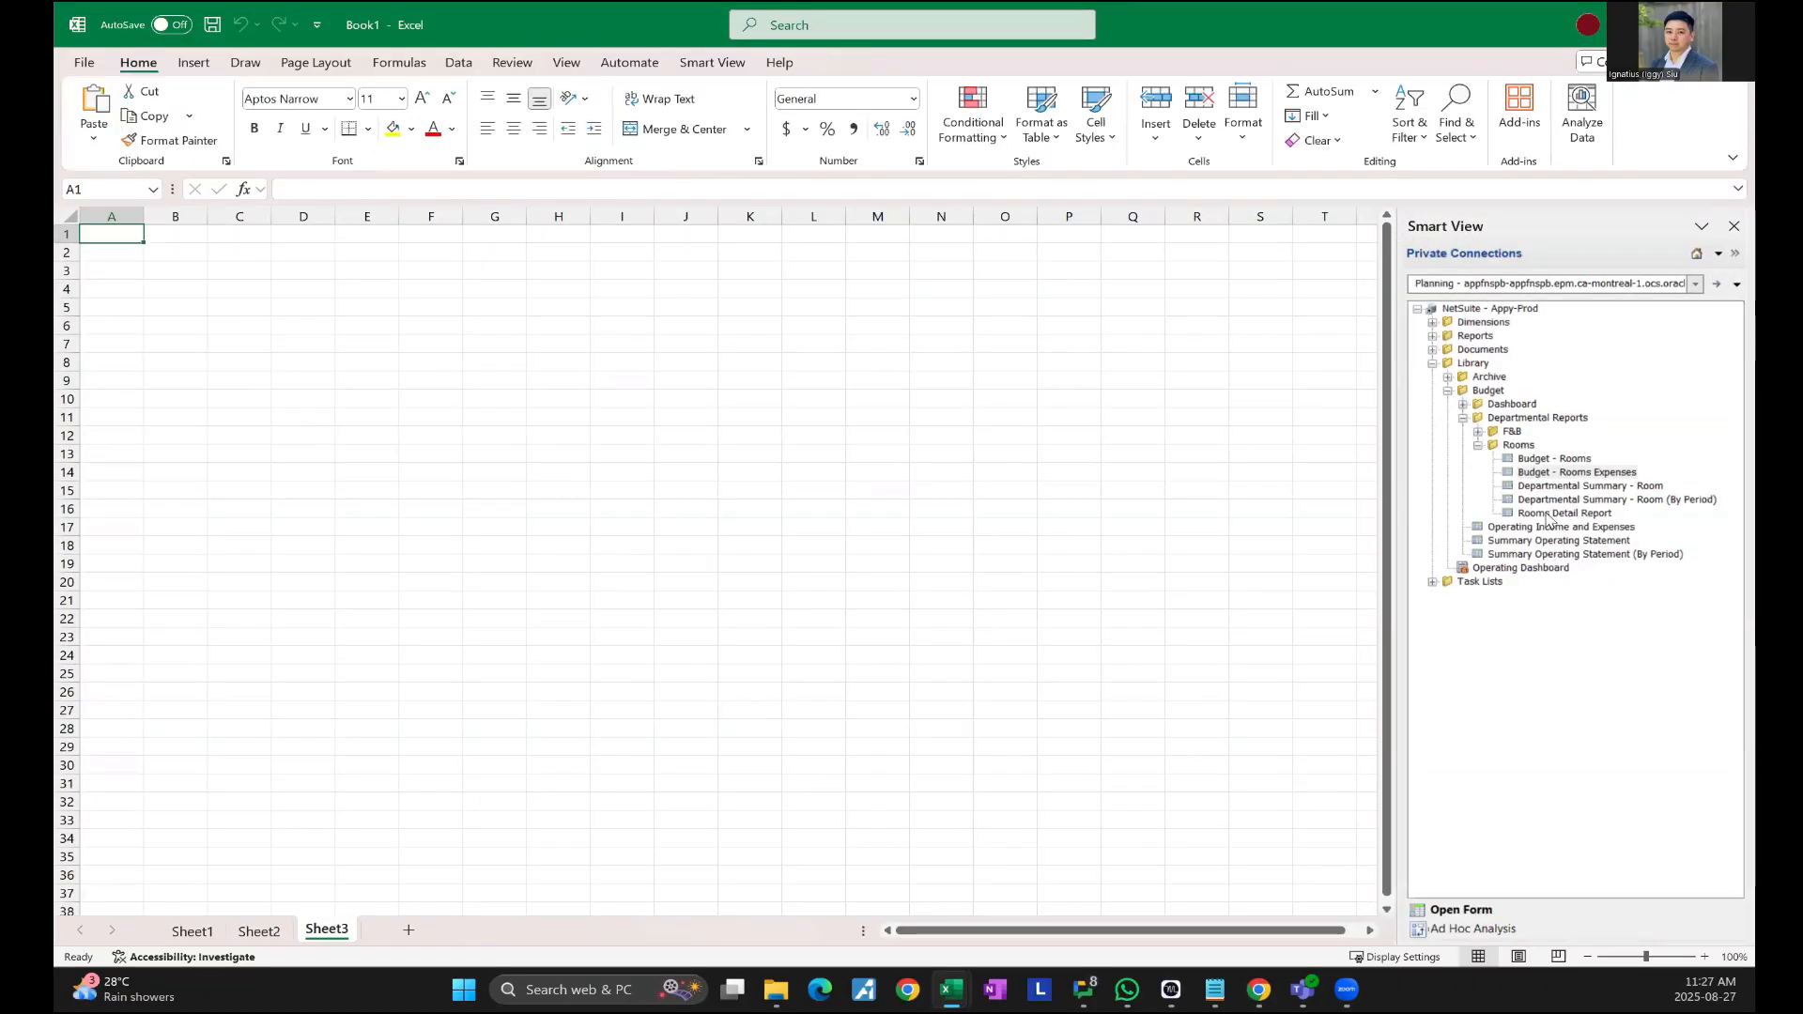
{"action": "left_click", "coordinate": [1548, 515]}
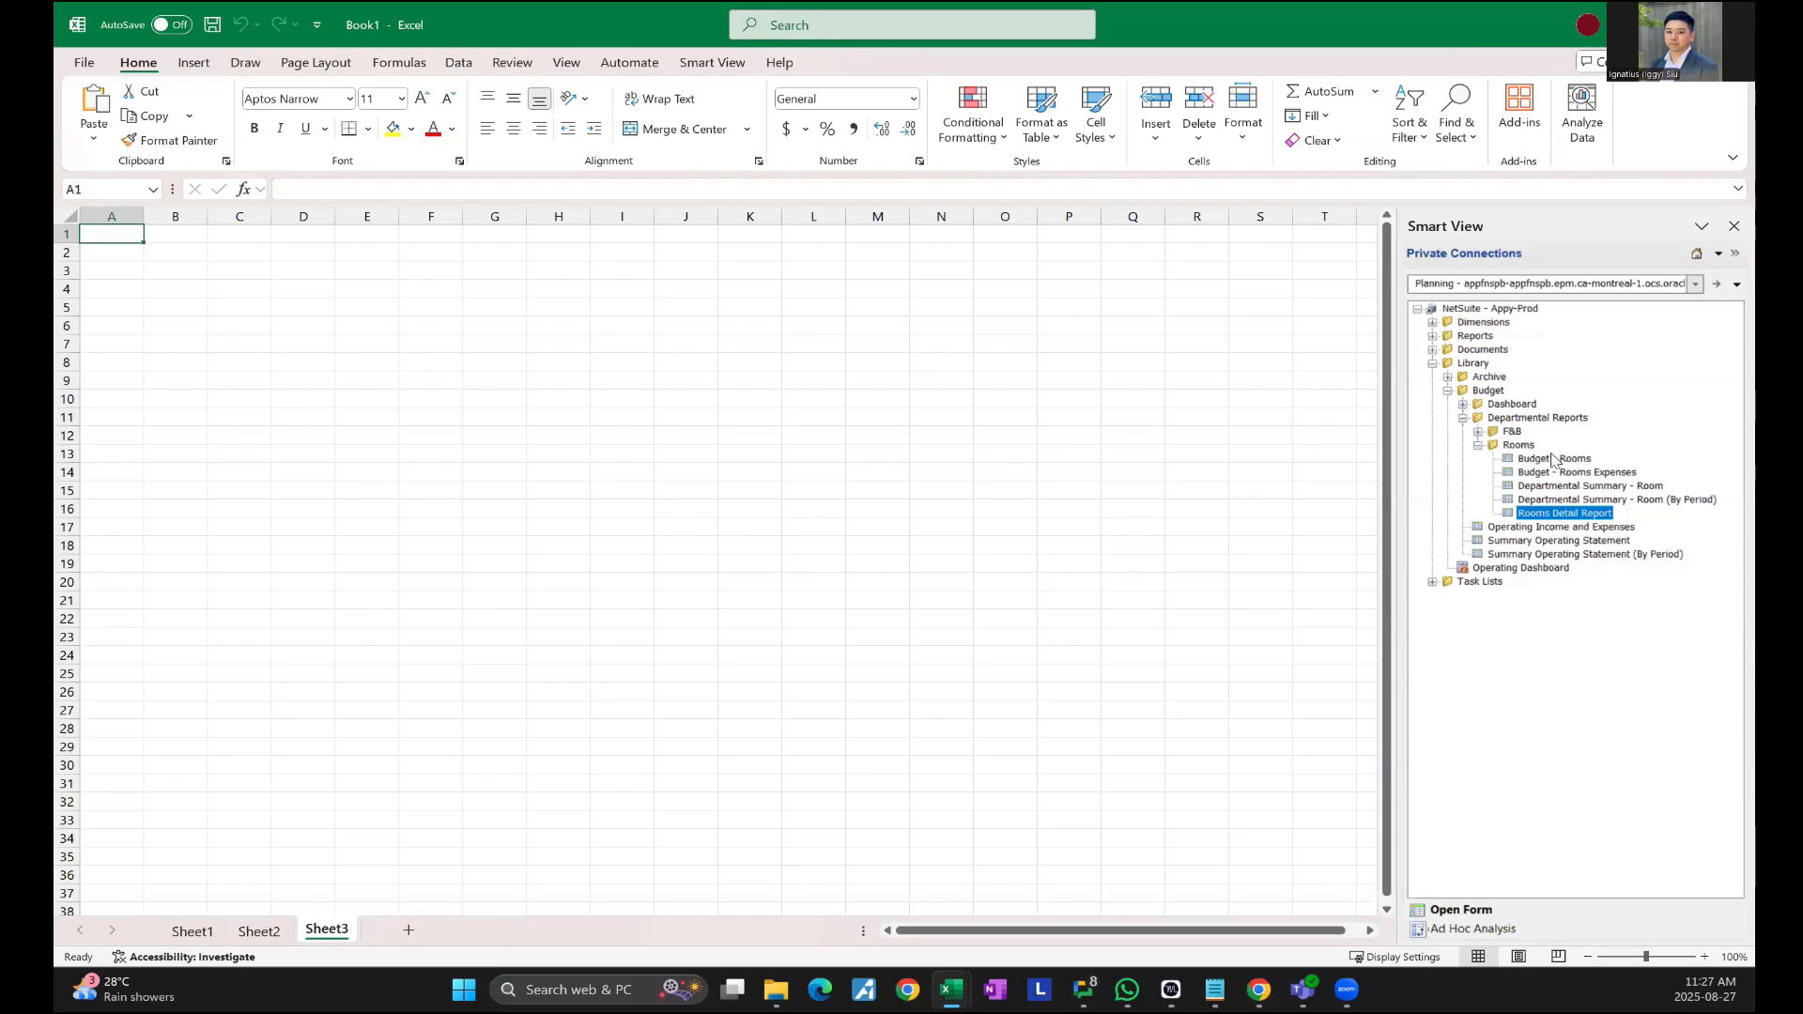
{"action": "double_click", "coordinate": [1559, 487]}
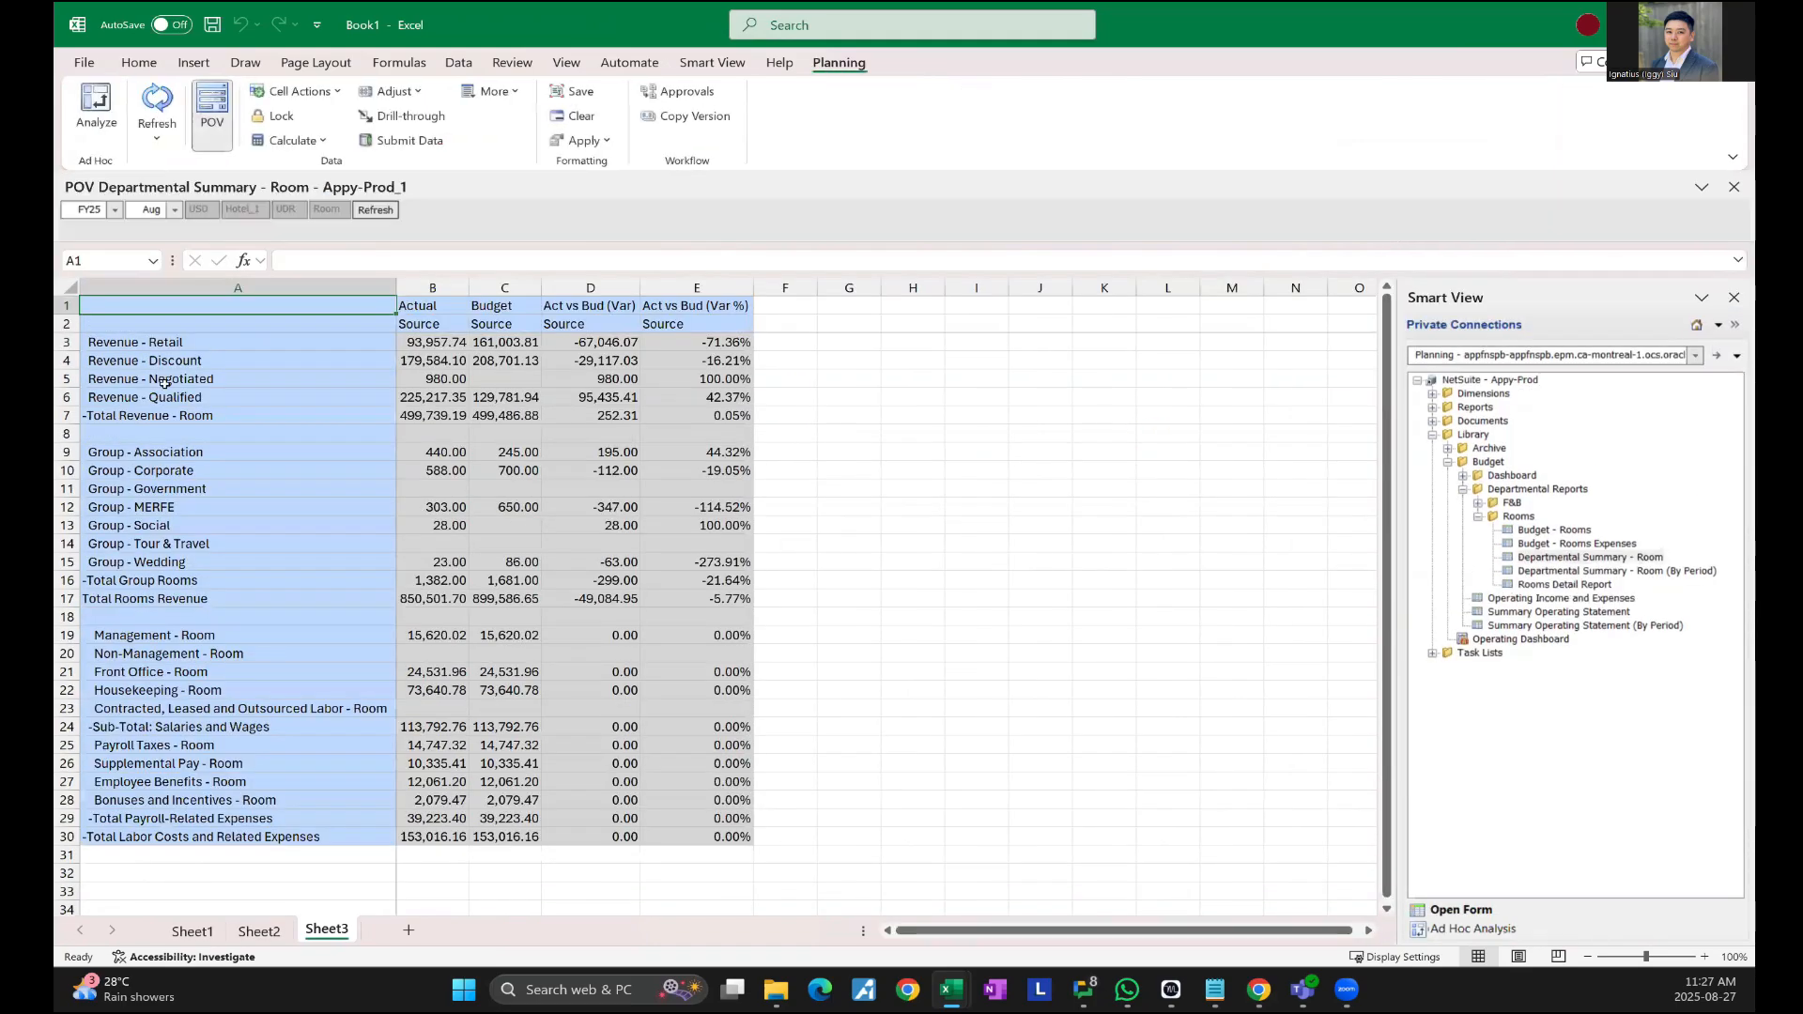
- Start ad hoc analysis from the room summary form and keep only the Total Revenue - Room row
{"action": "left_click", "coordinate": [202, 419]}
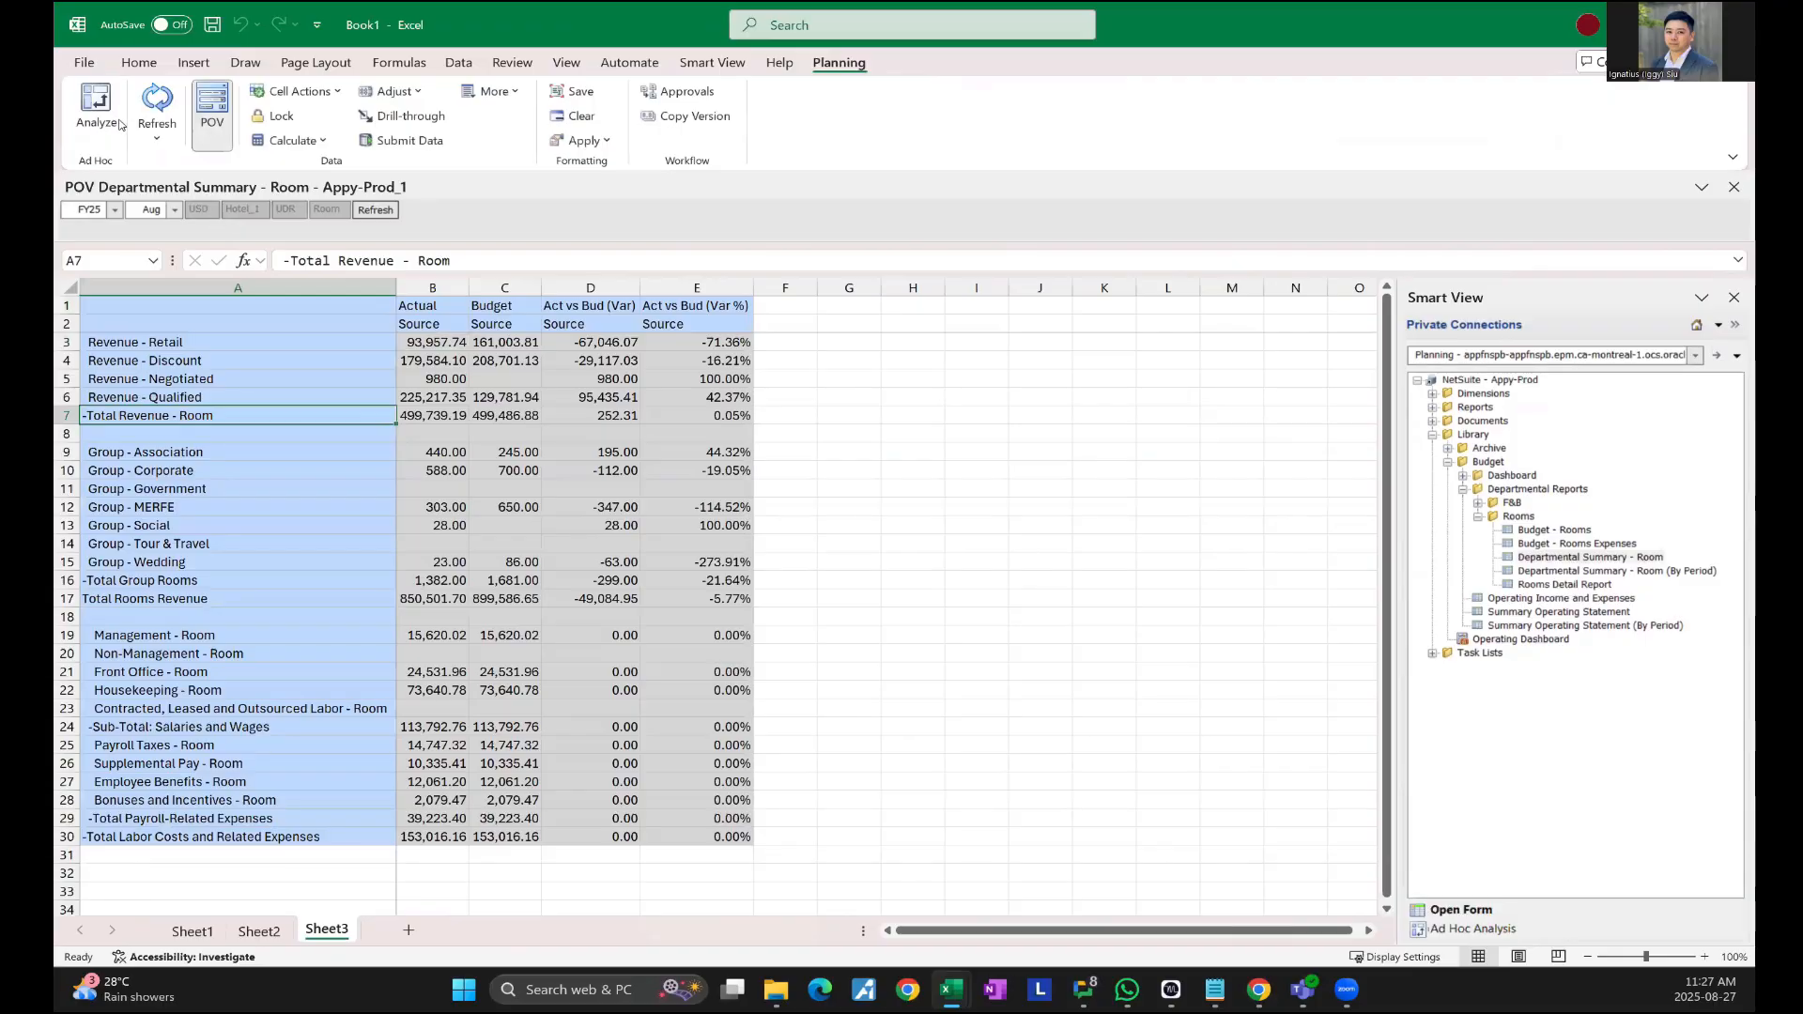
{"action": "left_click", "coordinate": [95, 105]}
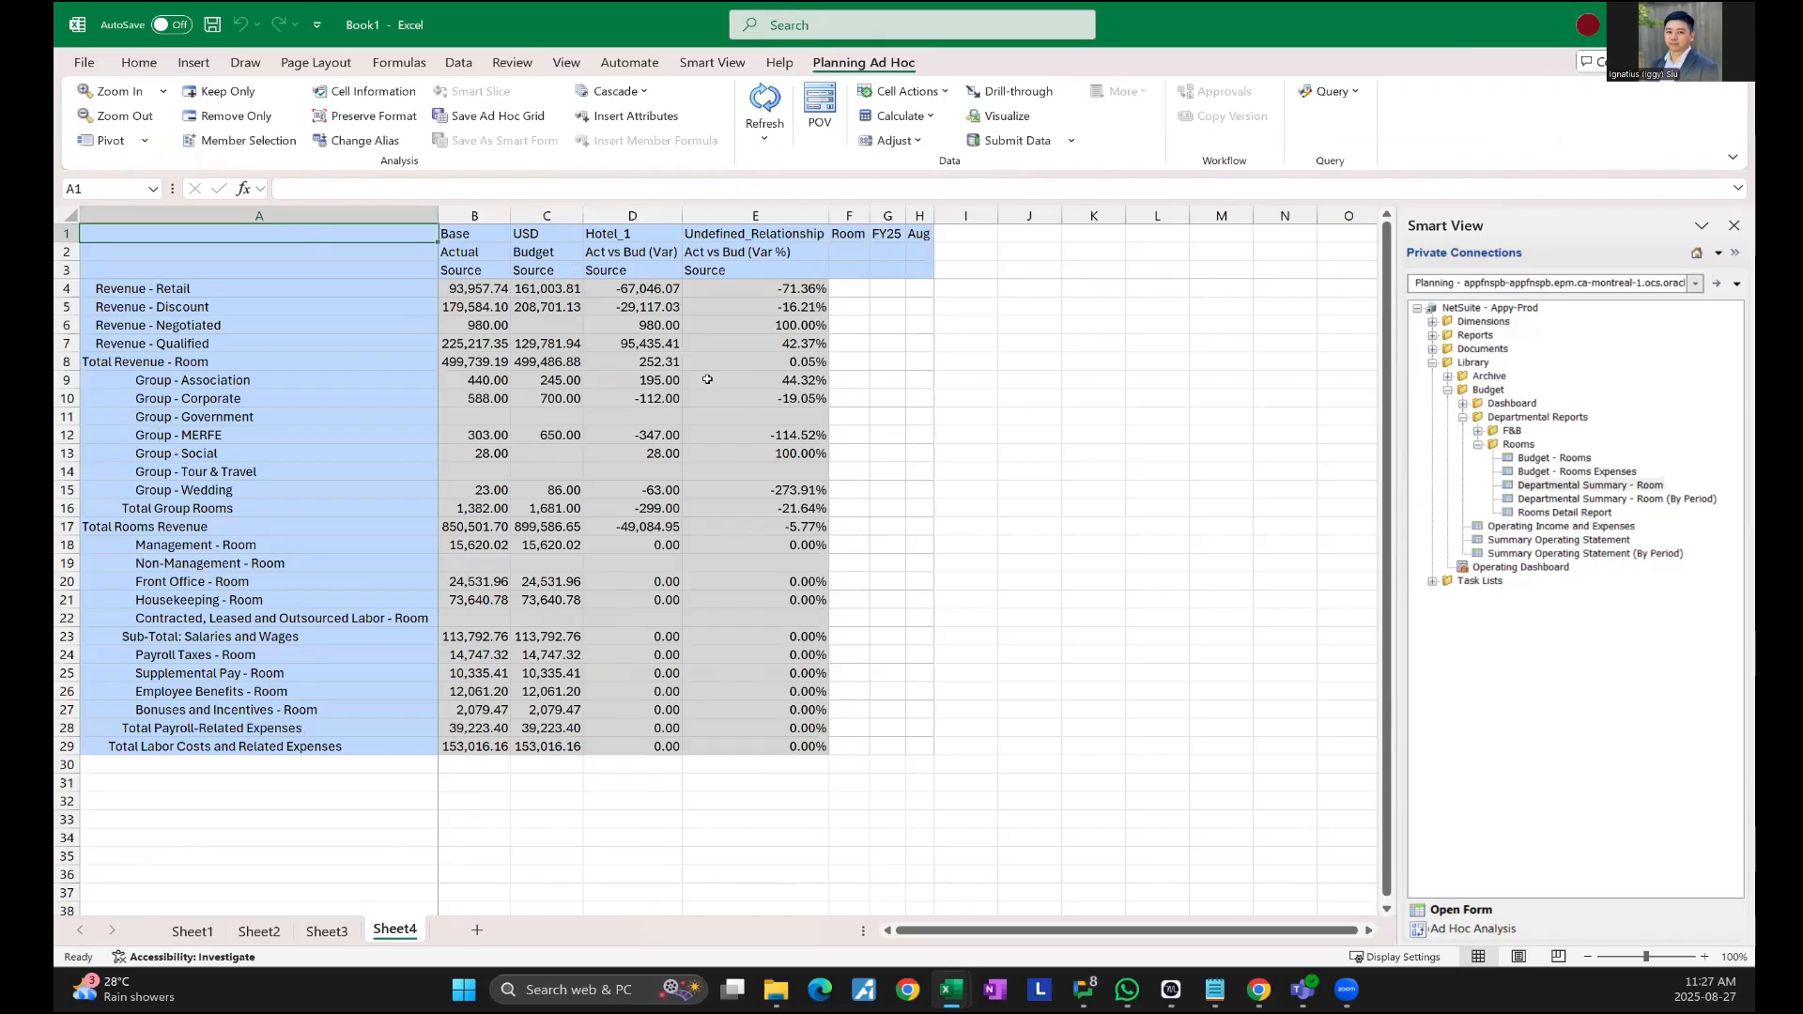
{"action": "left_click", "coordinate": [252, 360]}
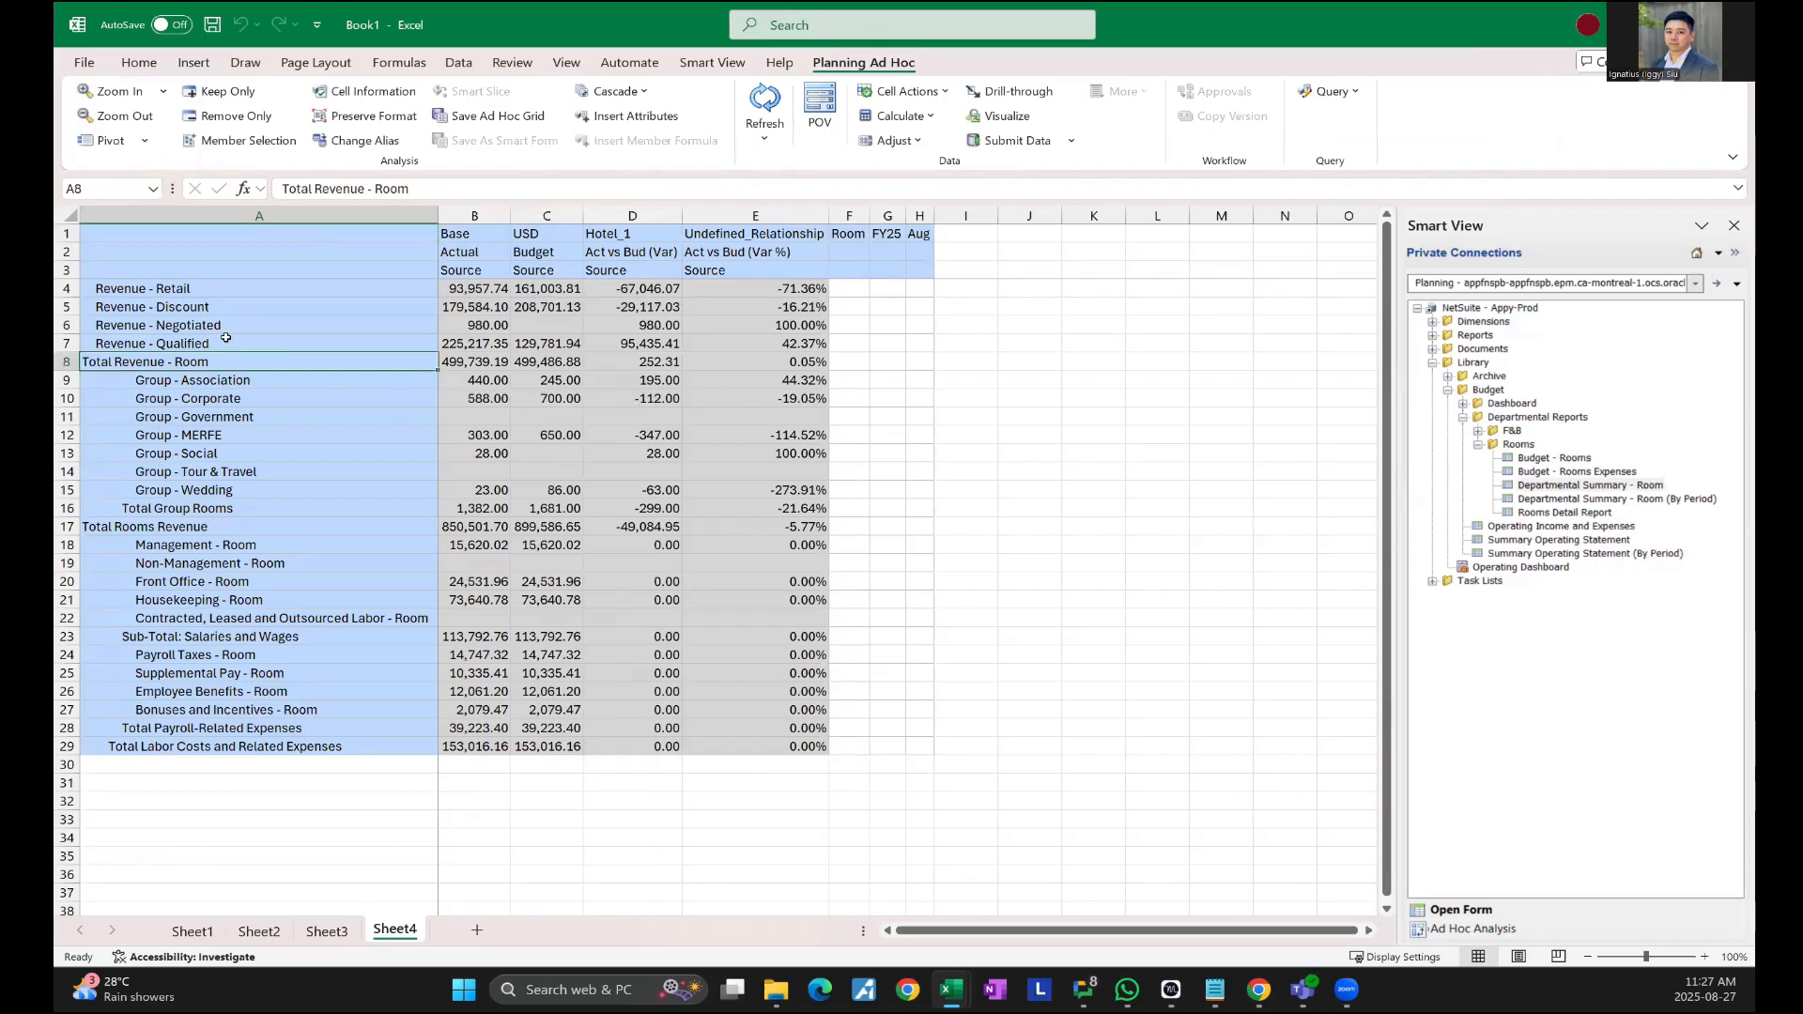
{"action": "left_click", "coordinate": [225, 91]}
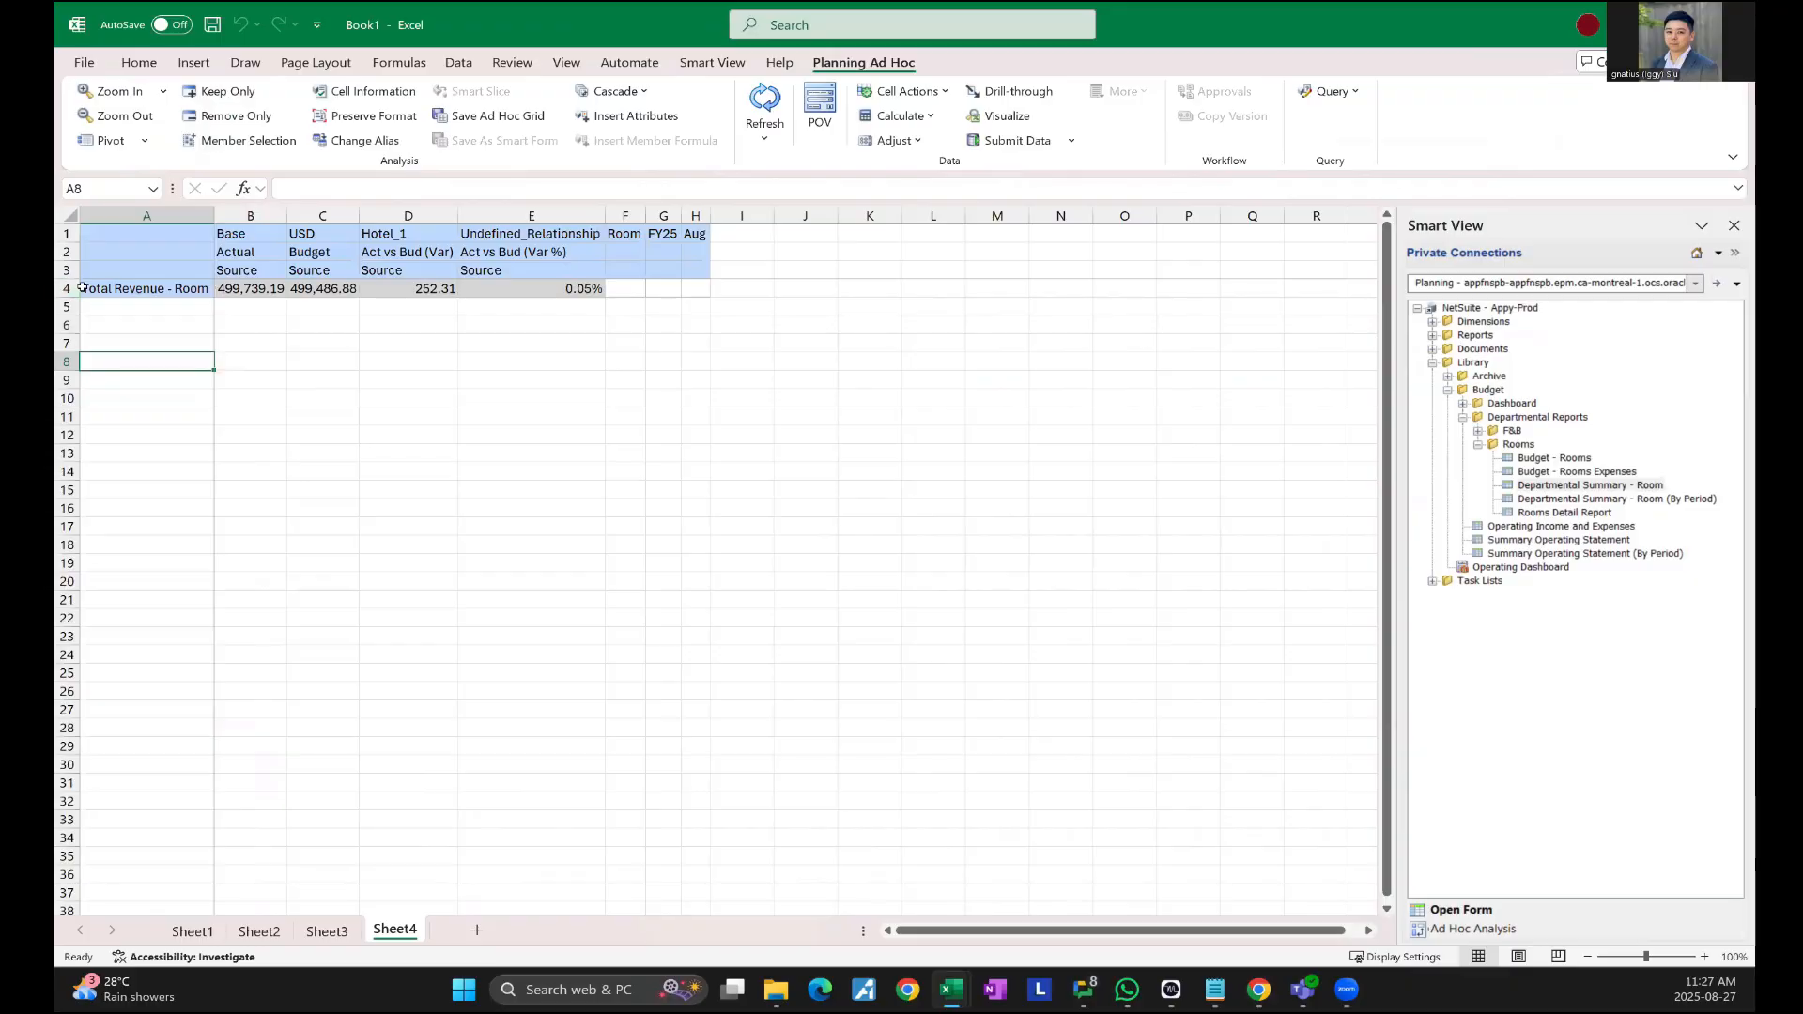
- Insert a column before the Base column and enter YearTotal in B4 as the row's period member
{"action": "right_click", "coordinate": [237, 214]}
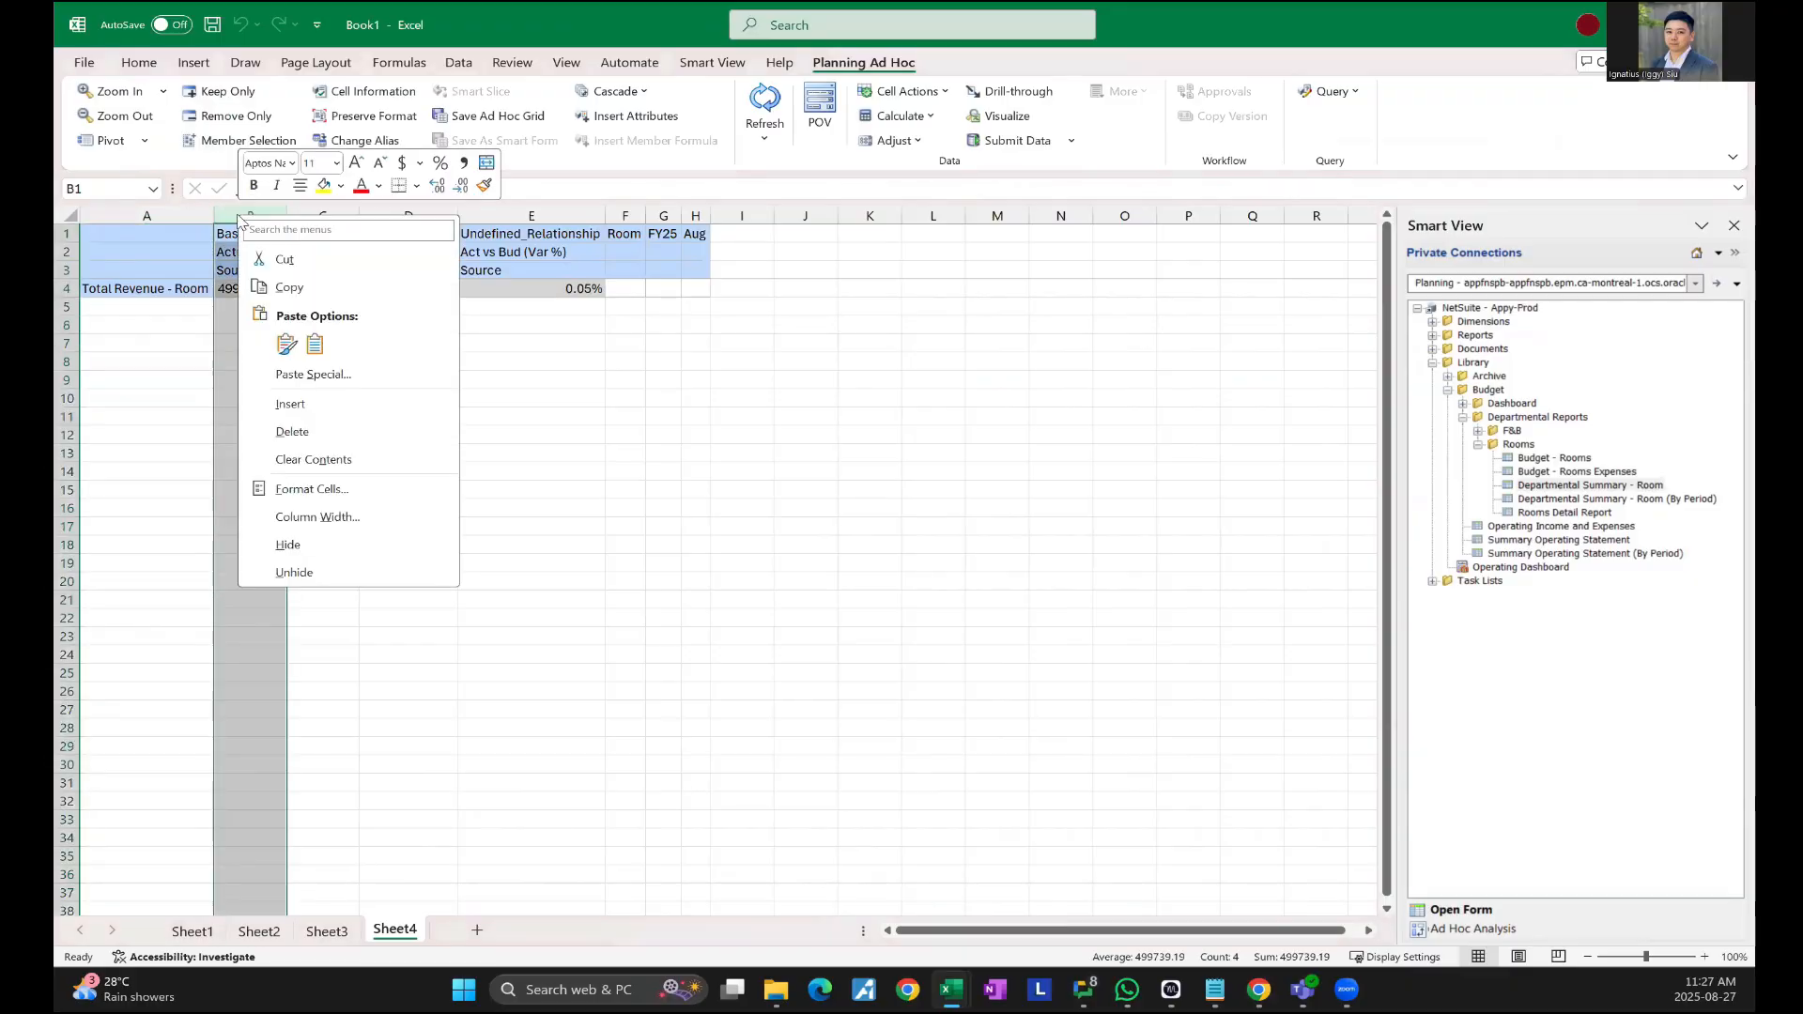
{"action": "left_click", "coordinate": [331, 399]}
{"action": "left_click", "coordinate": [456, 307]}
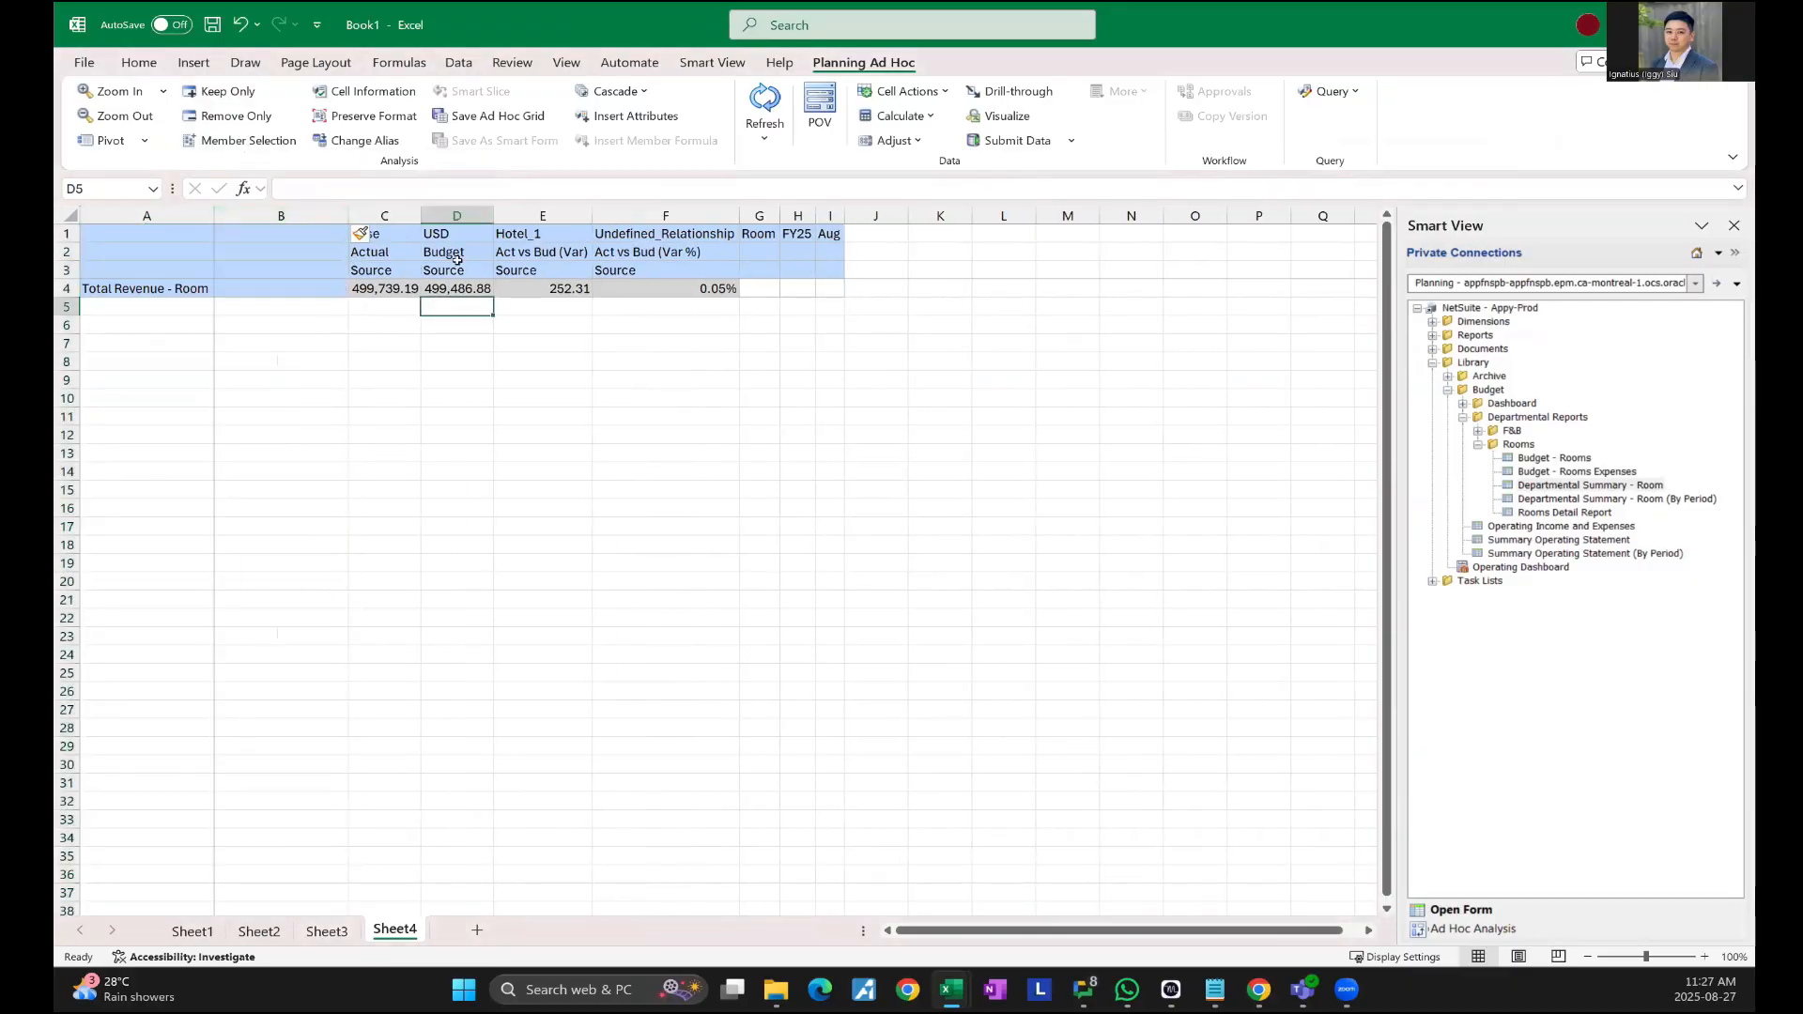
{"action": "left_click", "coordinate": [282, 288]}
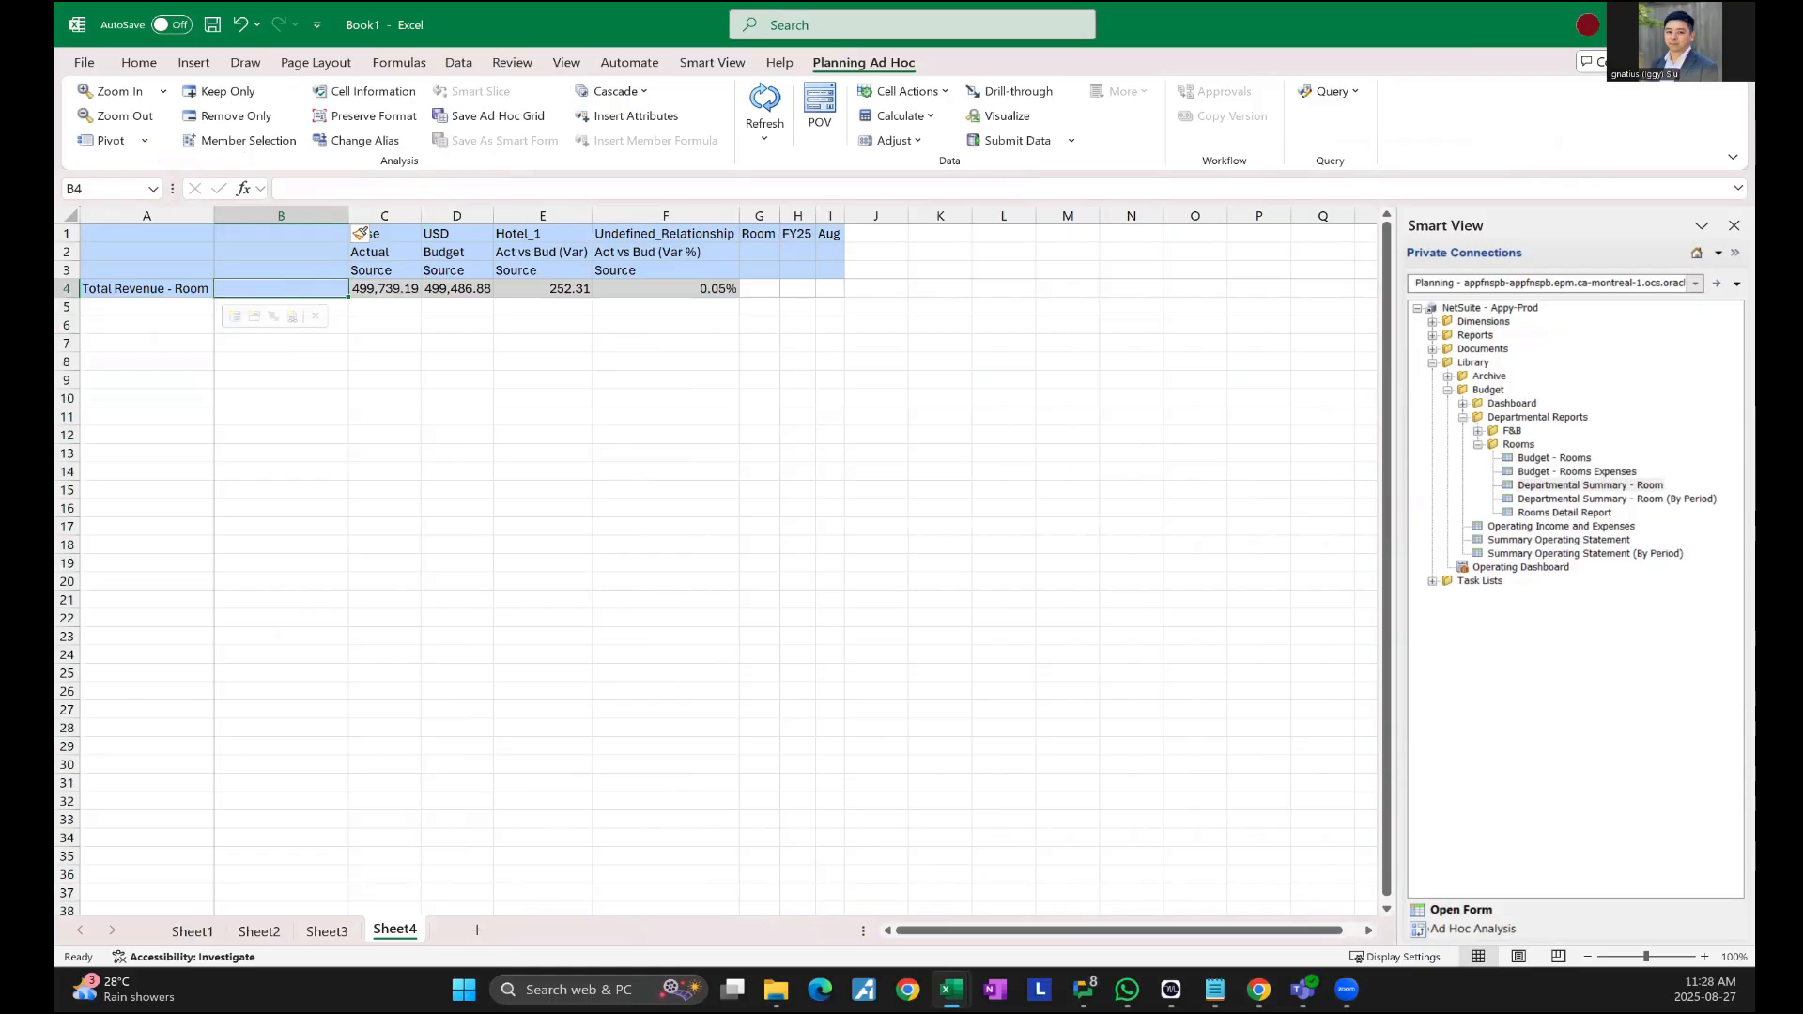
{"action": "type", "text": "Ye"}
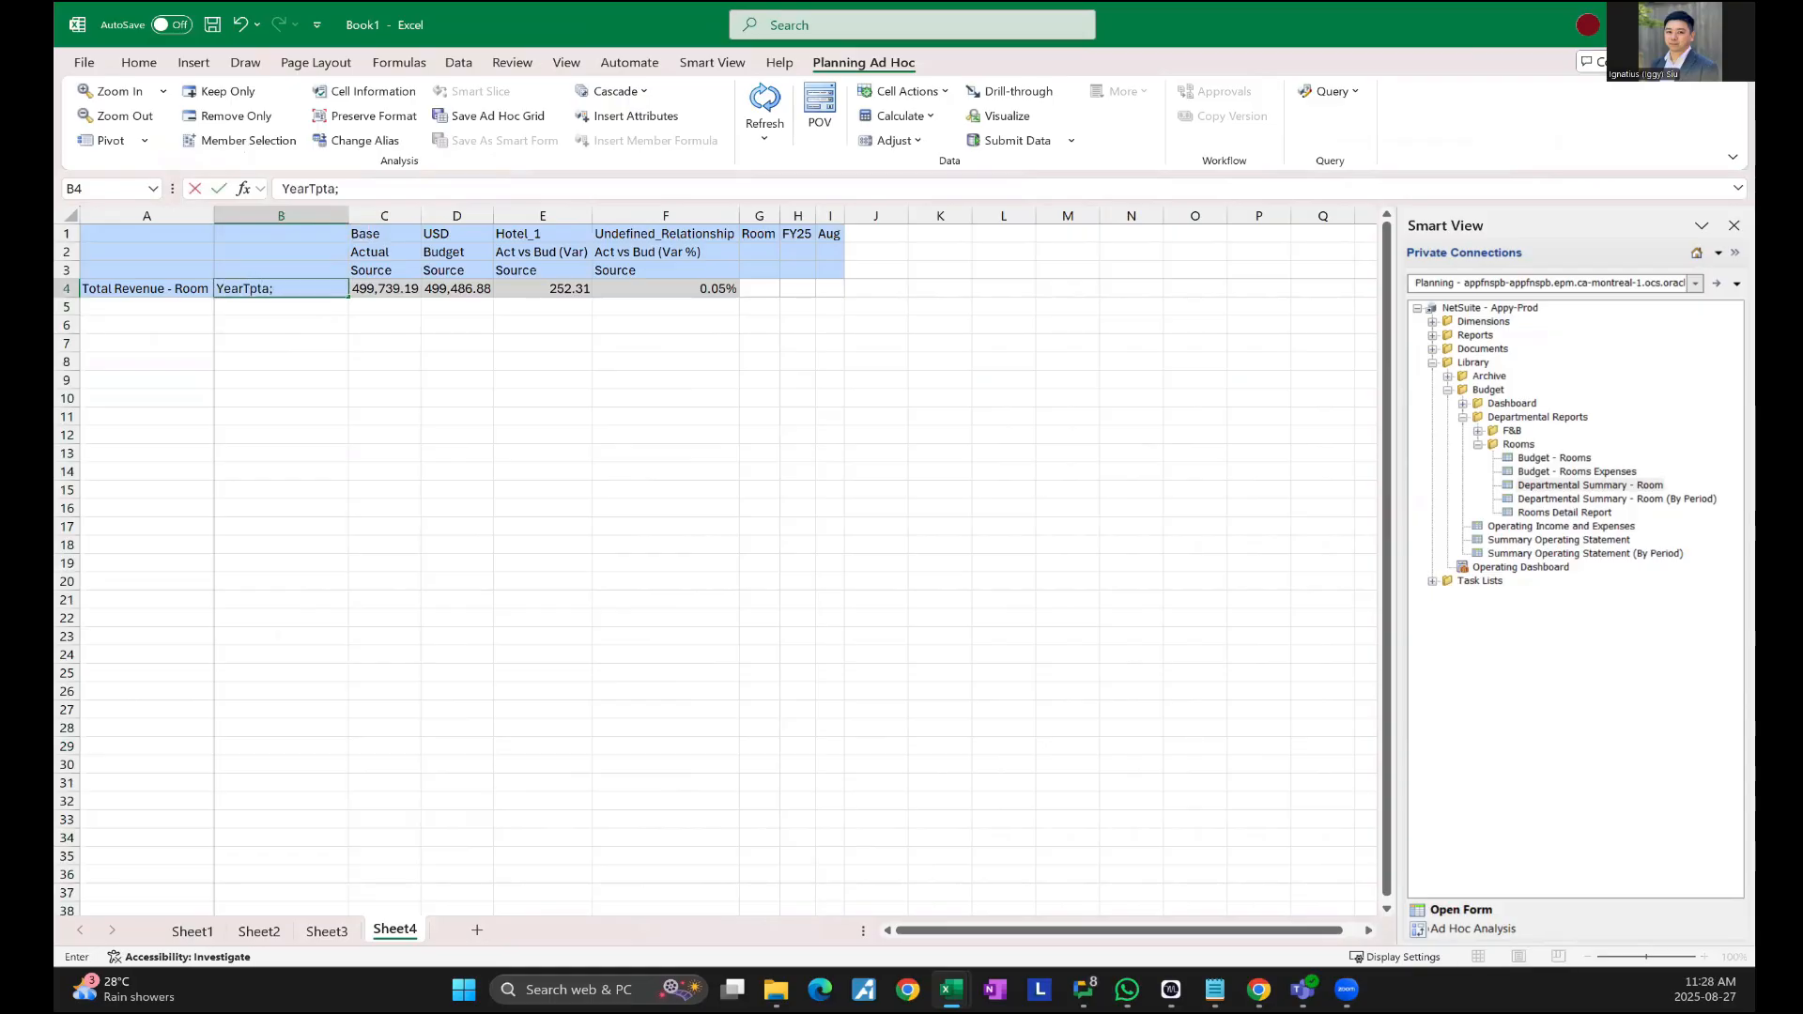
{"action": "type", "text": "arTotal"}
{"action": "key", "text": "Return"}
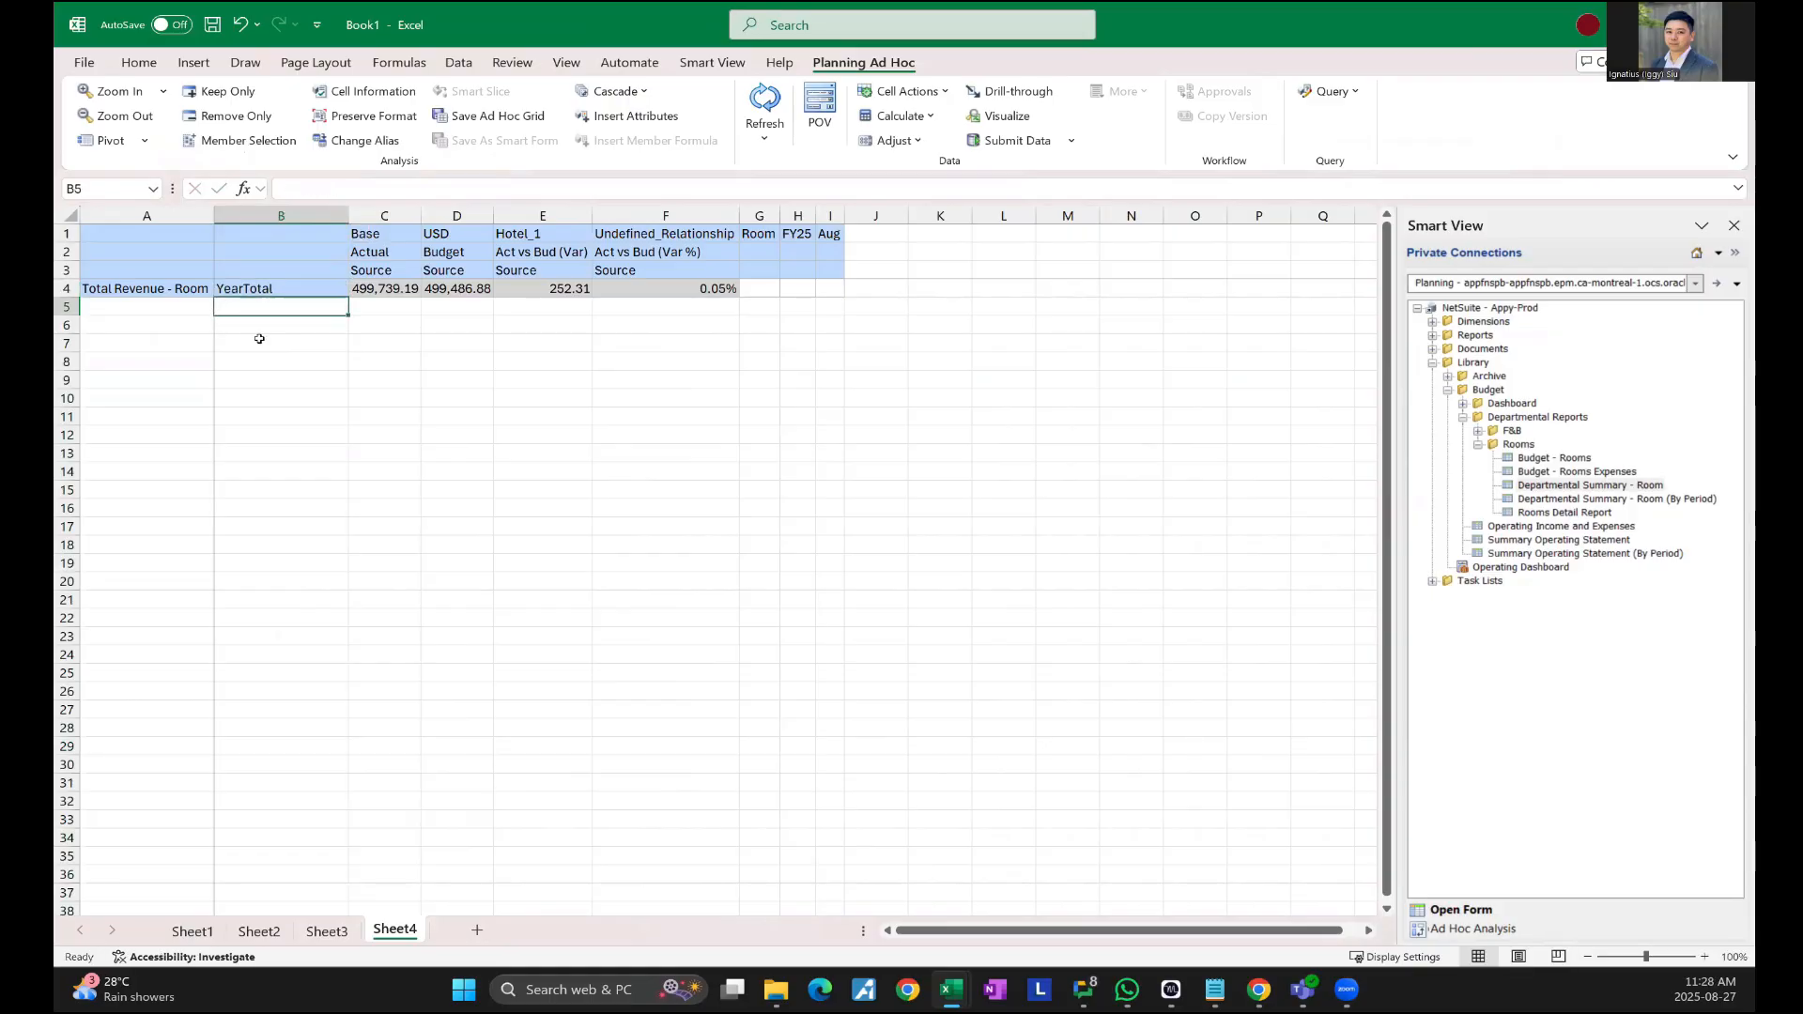
- Clear the Aug member from the header row, refresh the ad hoc grid and expand YearTotal into its months
{"action": "left_click", "coordinate": [830, 234]}
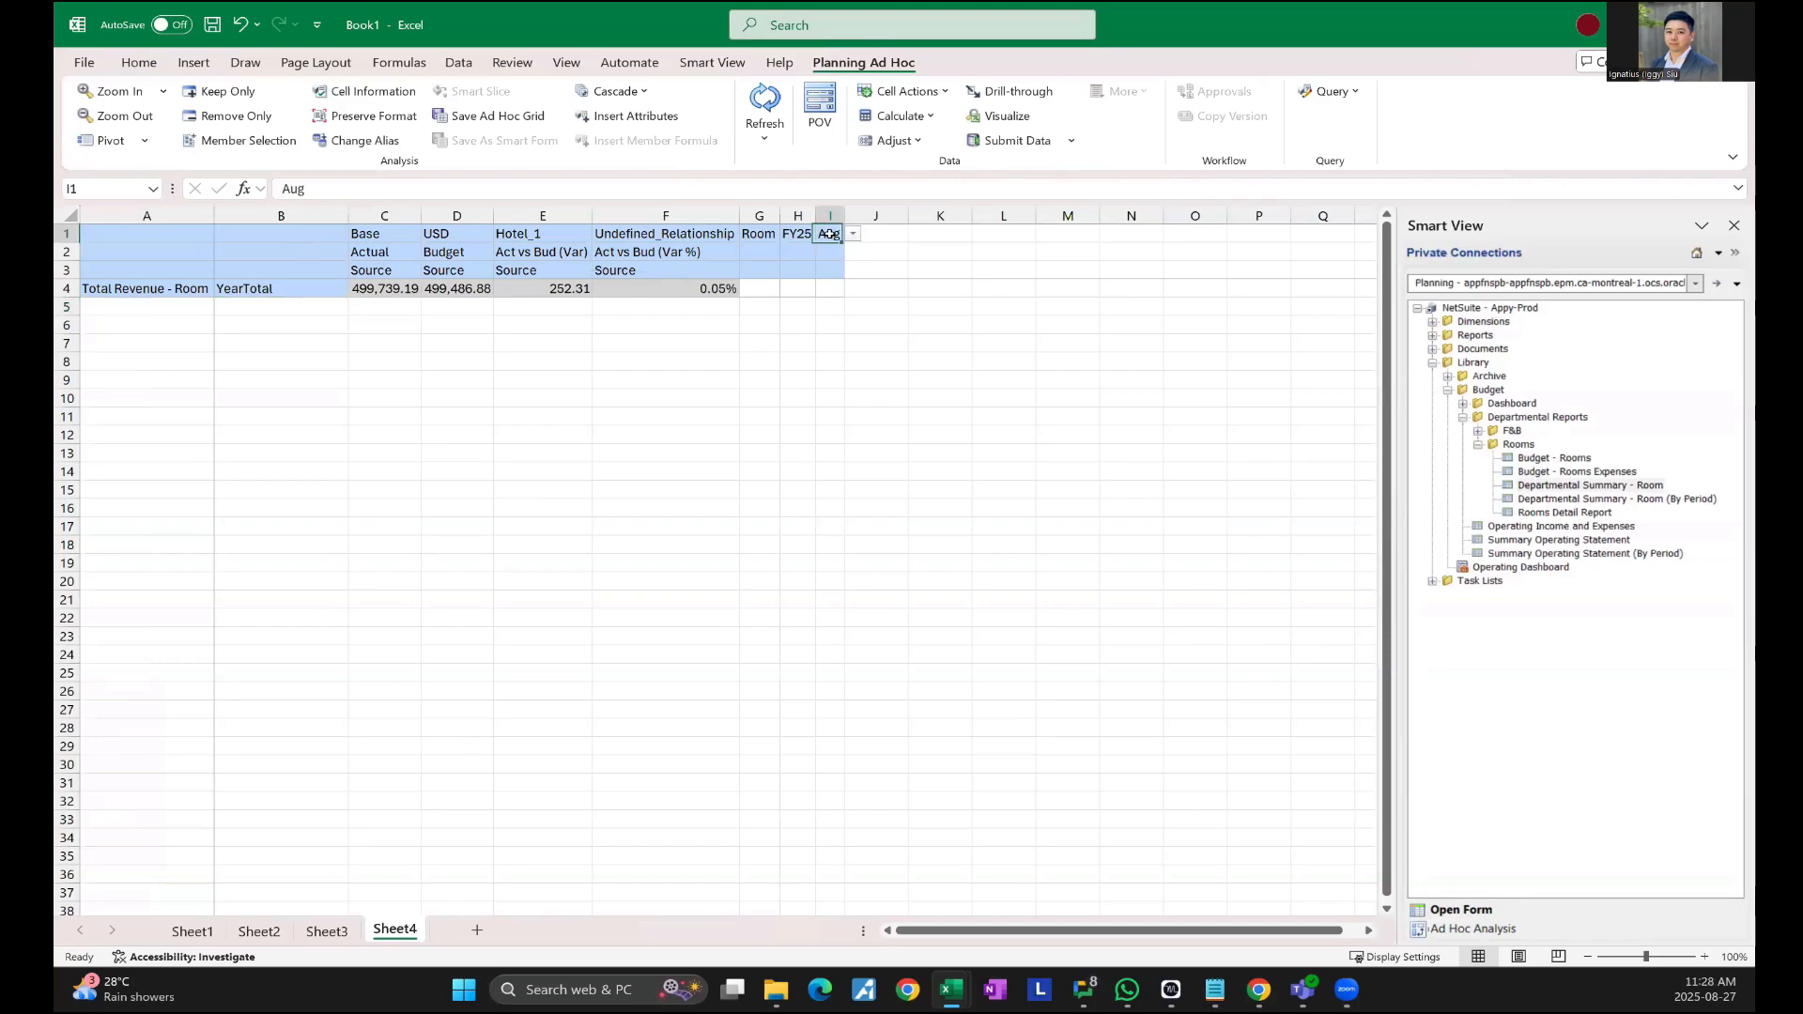
{"action": "key", "text": "Delete"}
{"action": "left_click", "coordinate": [797, 362]}
{"action": "left_click", "coordinate": [765, 105]}
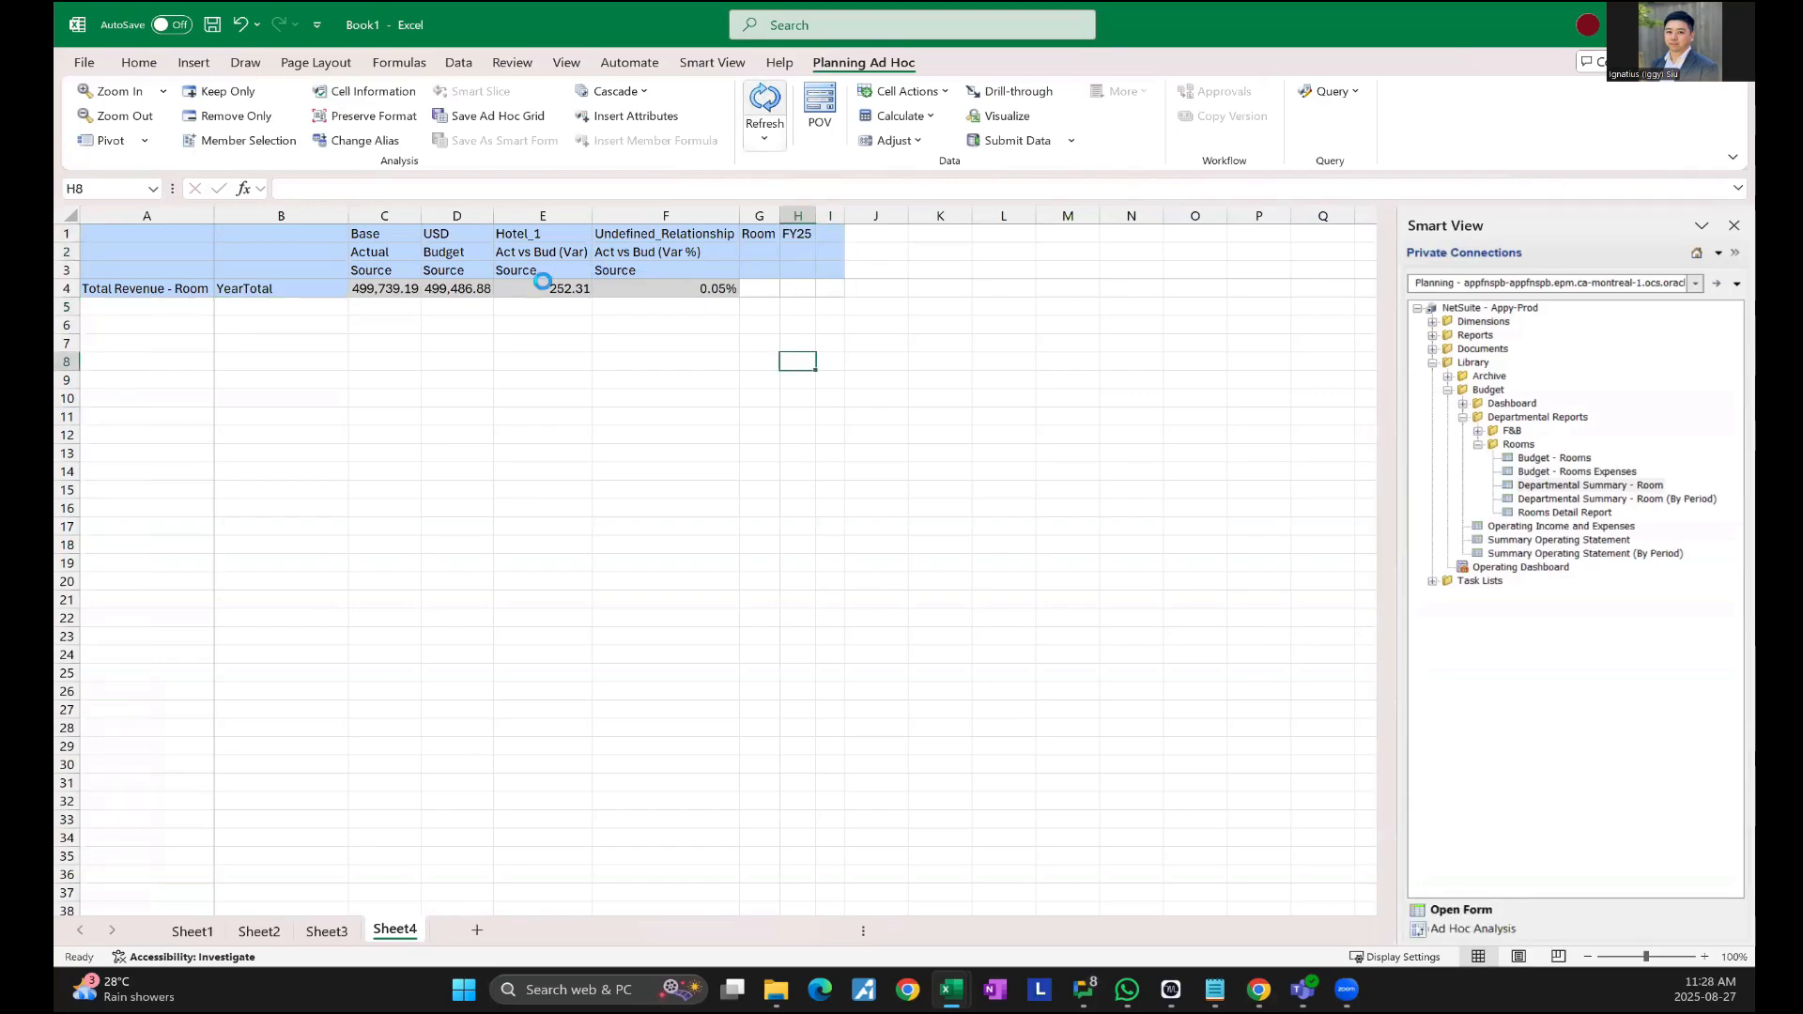
{"action": "double_click", "coordinate": [239, 291]}
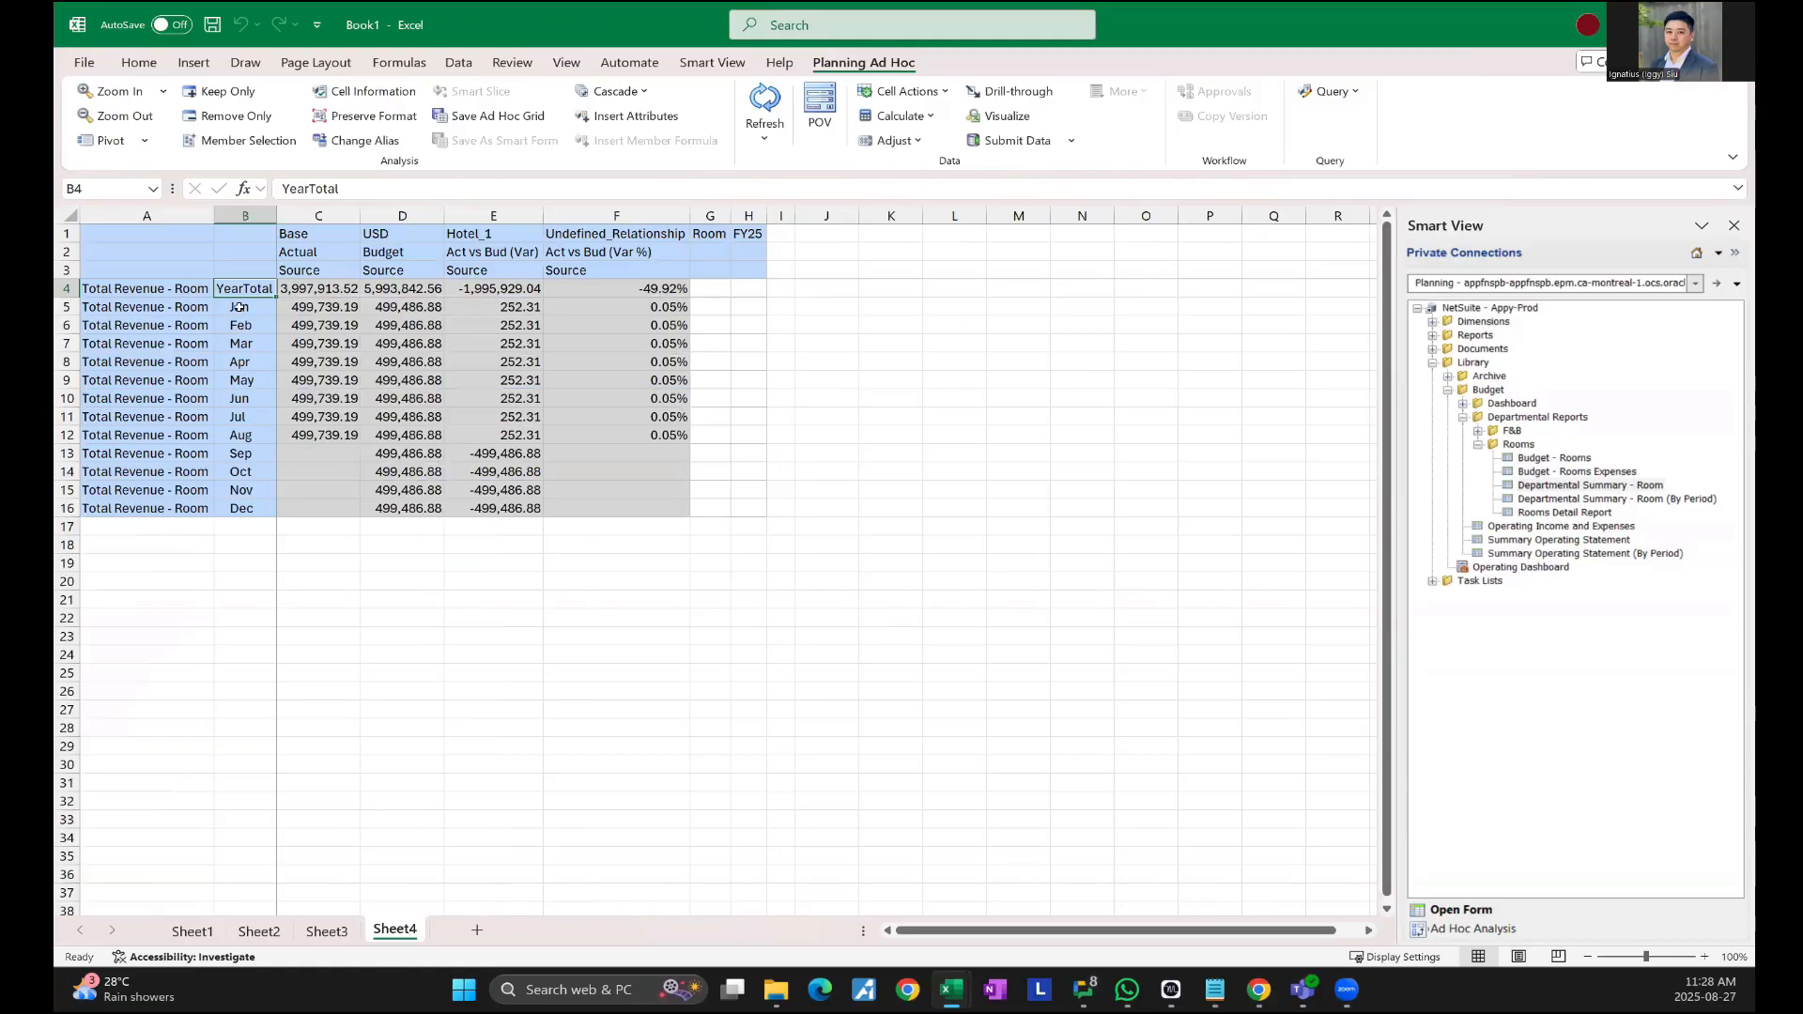
{"action": "left_click_drag", "start_coordinate": [239, 307], "coordinate": [621, 514]}
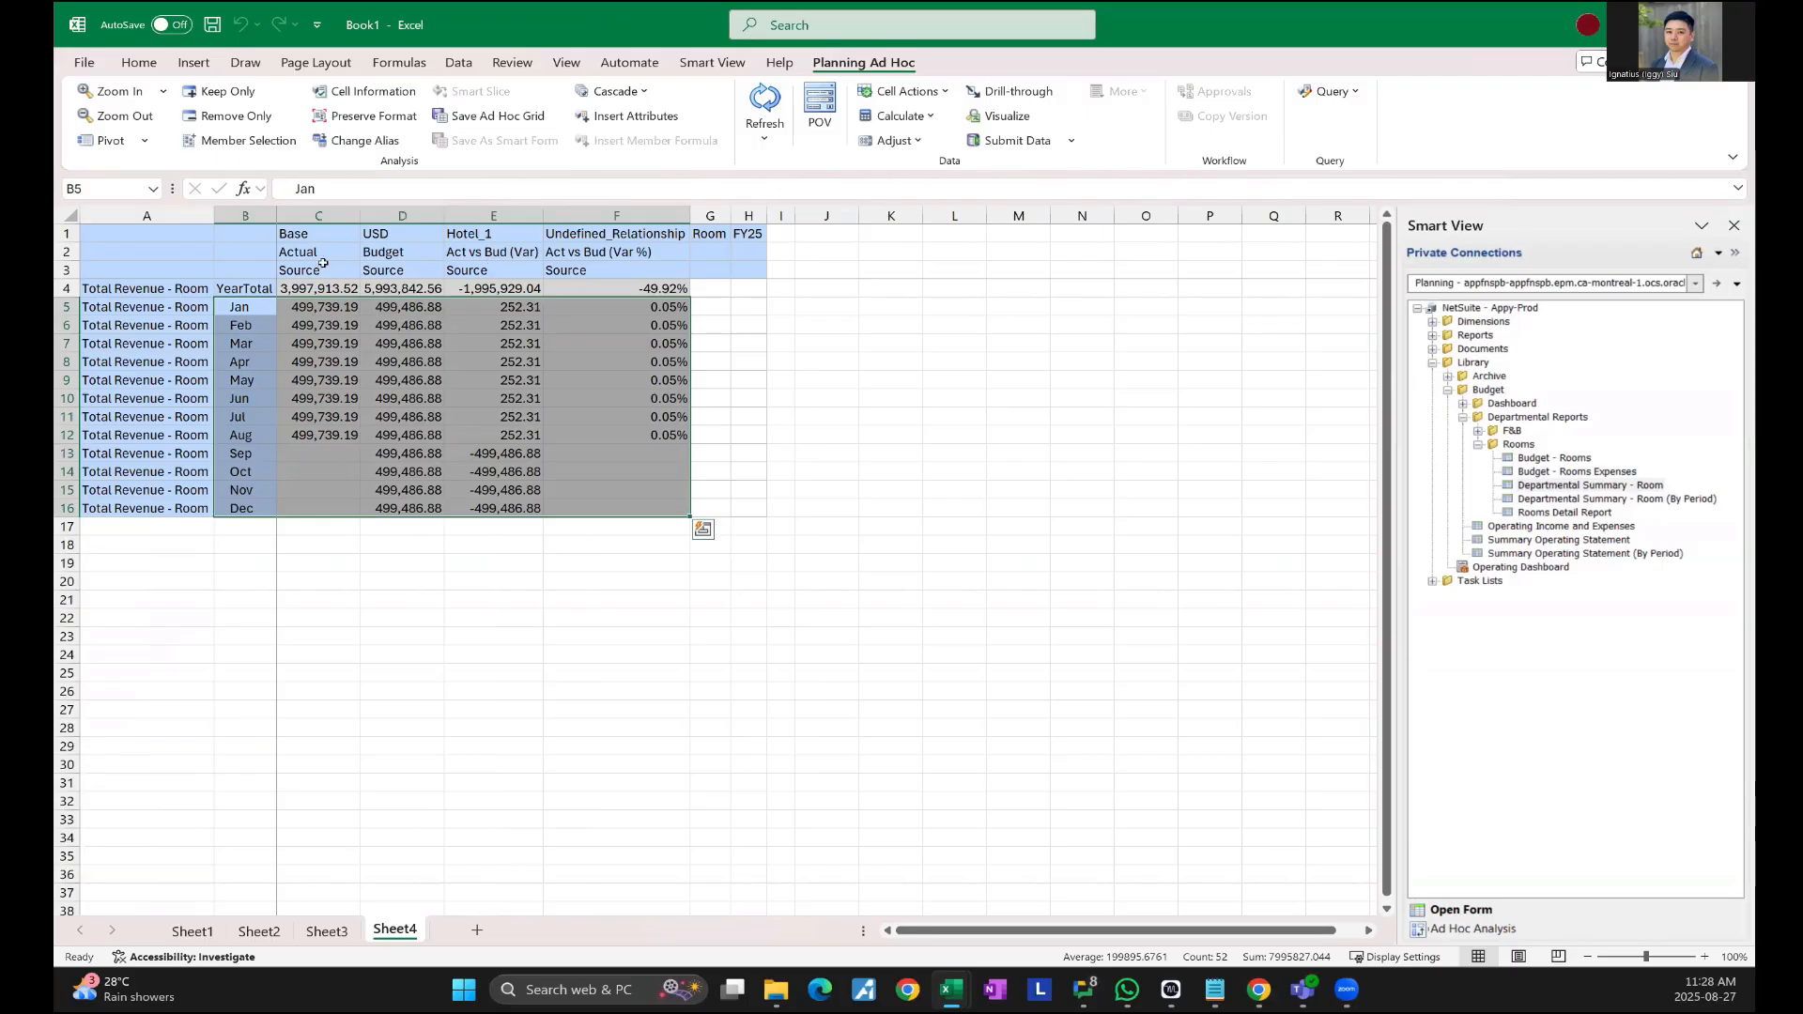
- Delete the column holding YearTotal and the months, and insert a blank row above the first Total Revenue - Room row
{"action": "left_click", "coordinate": [238, 289]}
{"action": "left_click", "coordinate": [245, 215]}
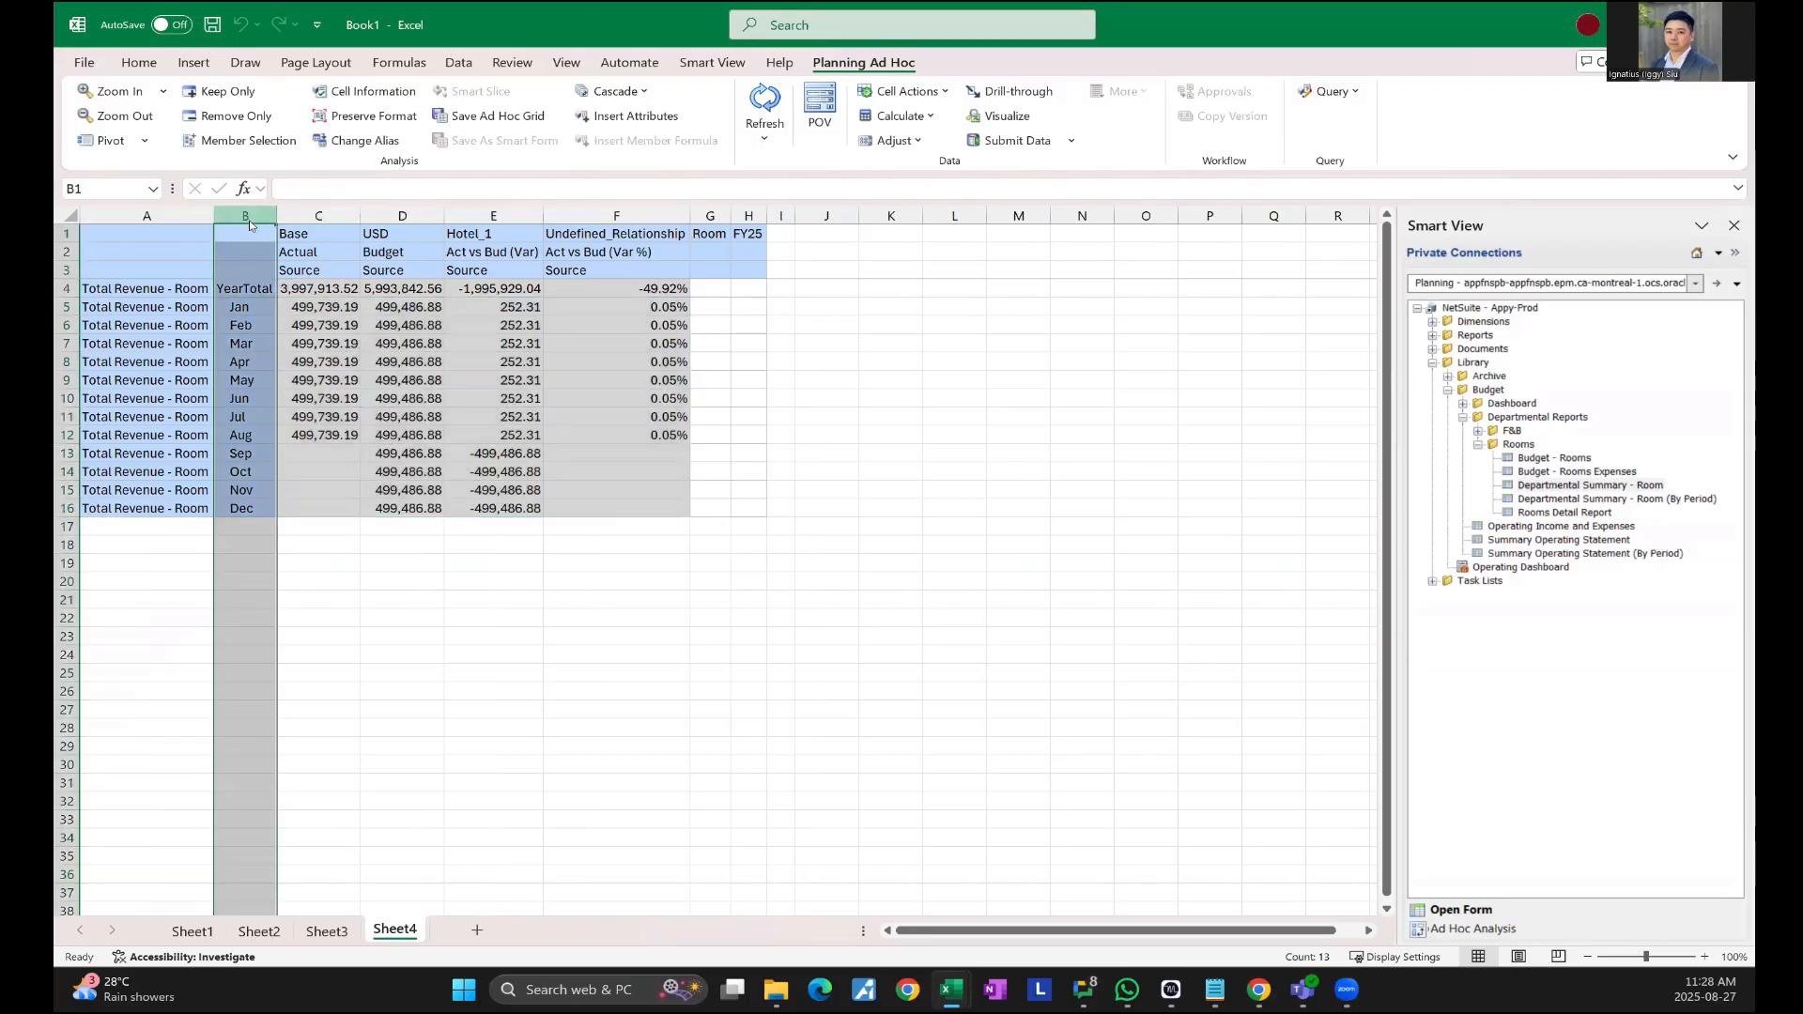
{"action": "right_click", "coordinate": [250, 218]}
{"action": "left_click", "coordinate": [299, 440]}
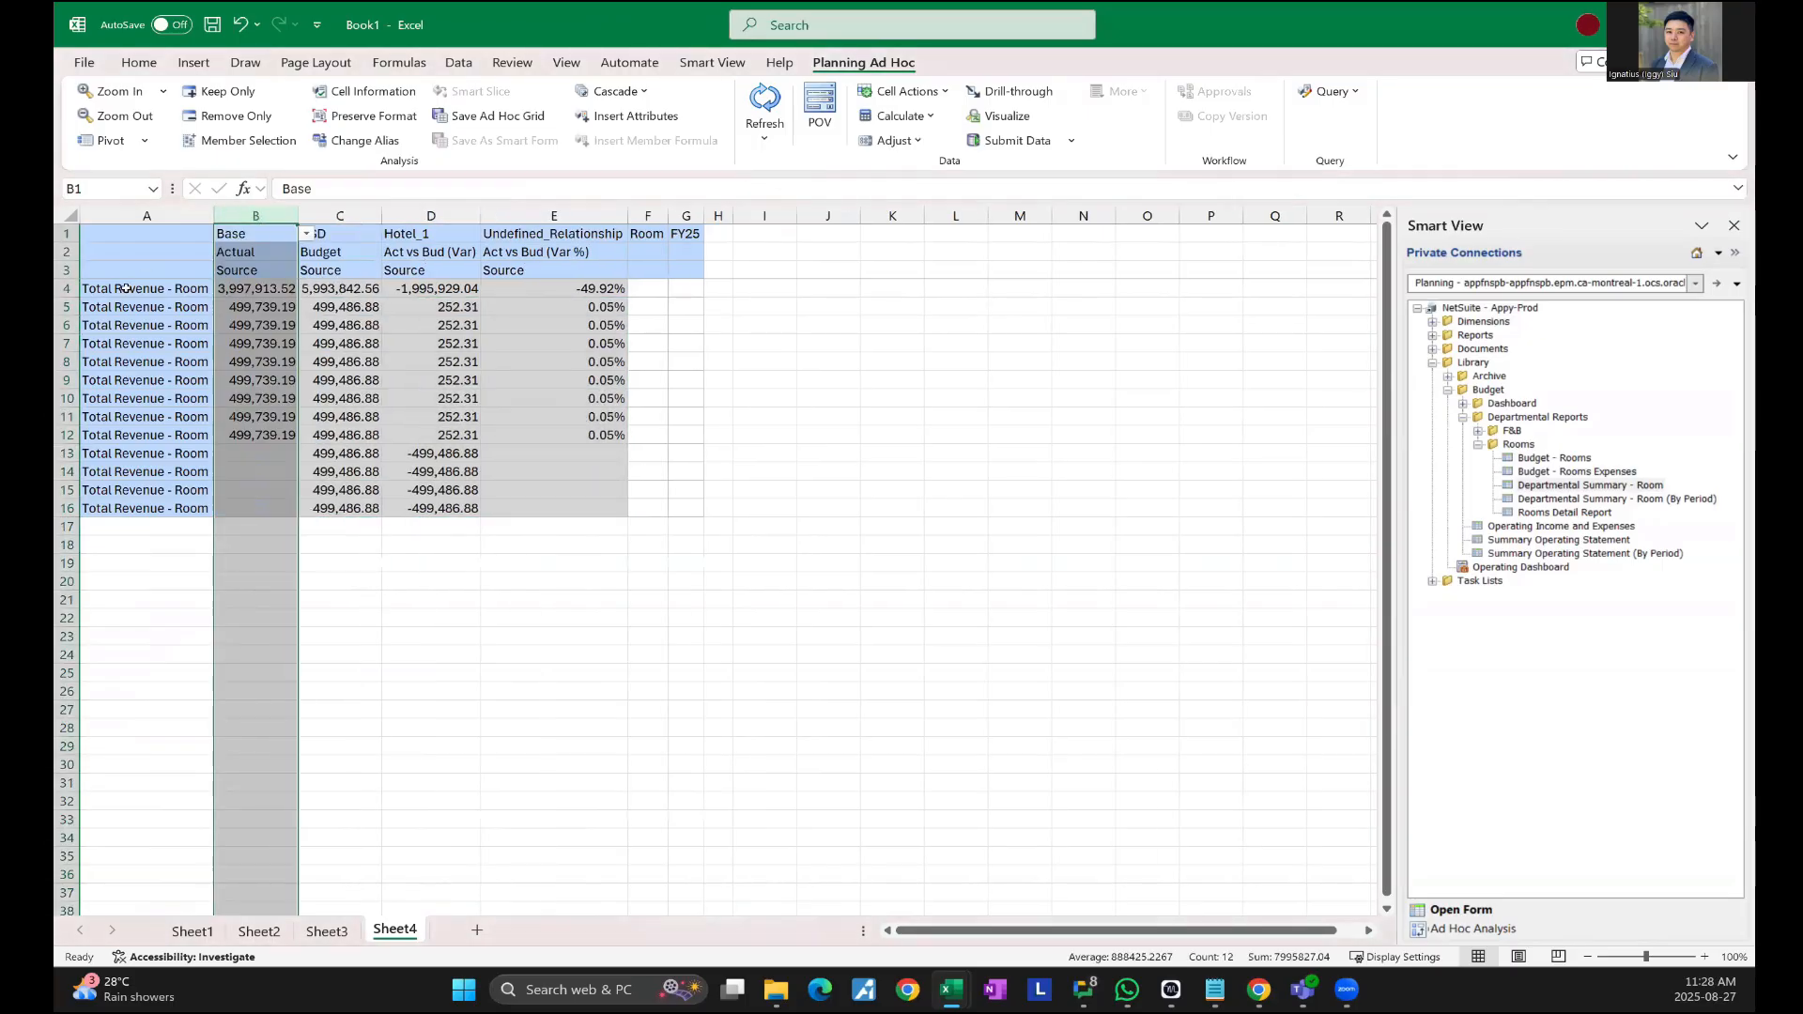
{"action": "left_click", "coordinate": [65, 291]}
{"action": "right_click", "coordinate": [66, 292]}
{"action": "left_click", "coordinate": [115, 484]}
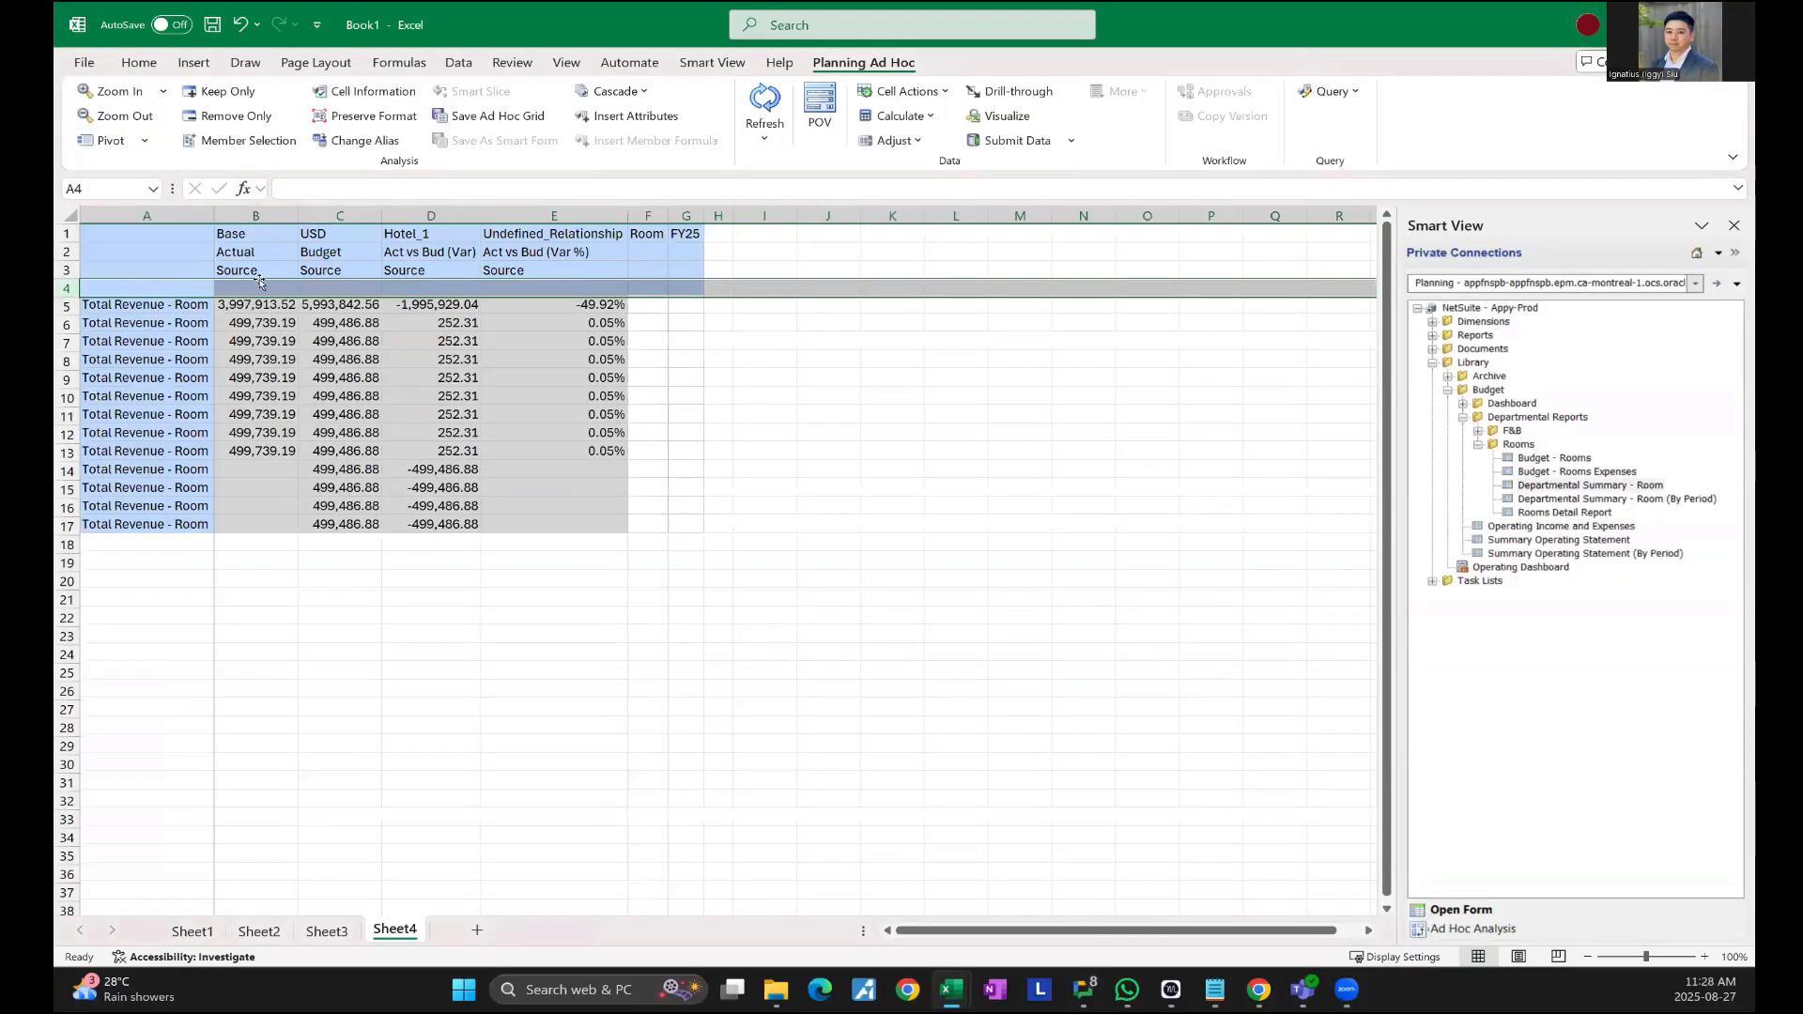
- Enter YearTotal in cell B4 as the period member under the Actual column
{"action": "key", "text": "Right"}
{"action": "type", "text": "YearTotal"}
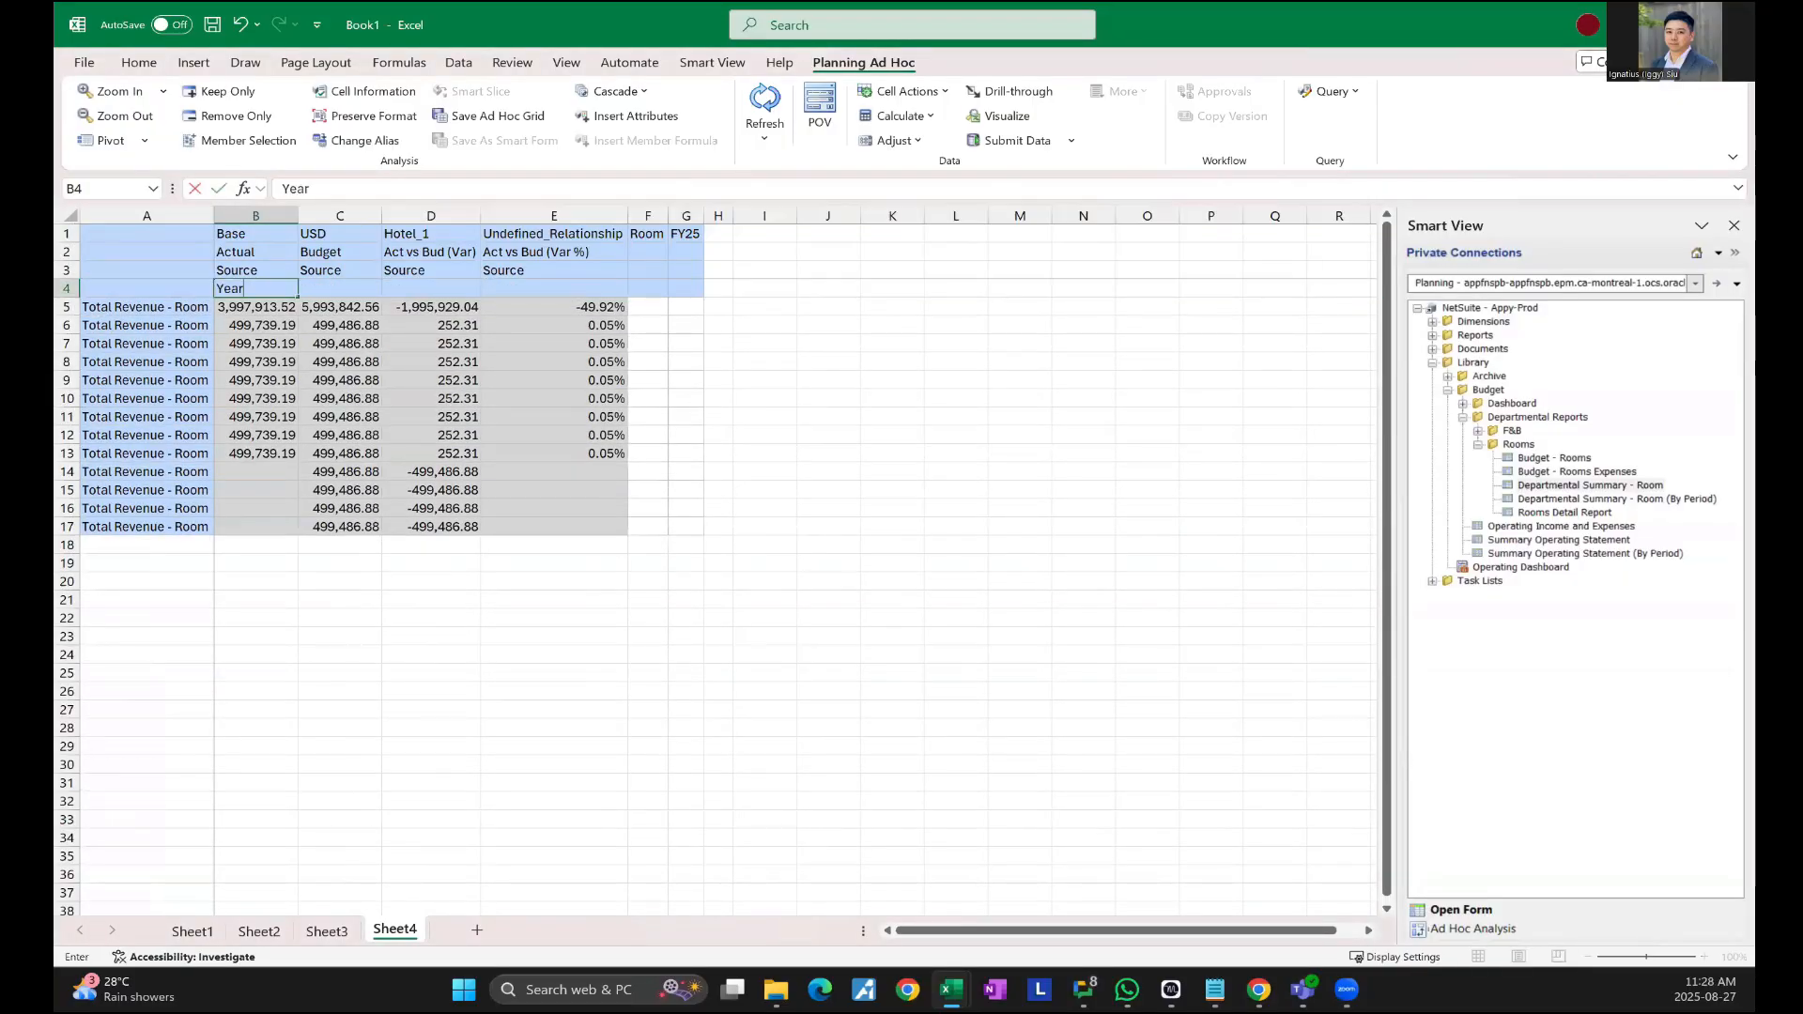
{"action": "key", "text": "Return"}
{"action": "key", "text": "Up"}
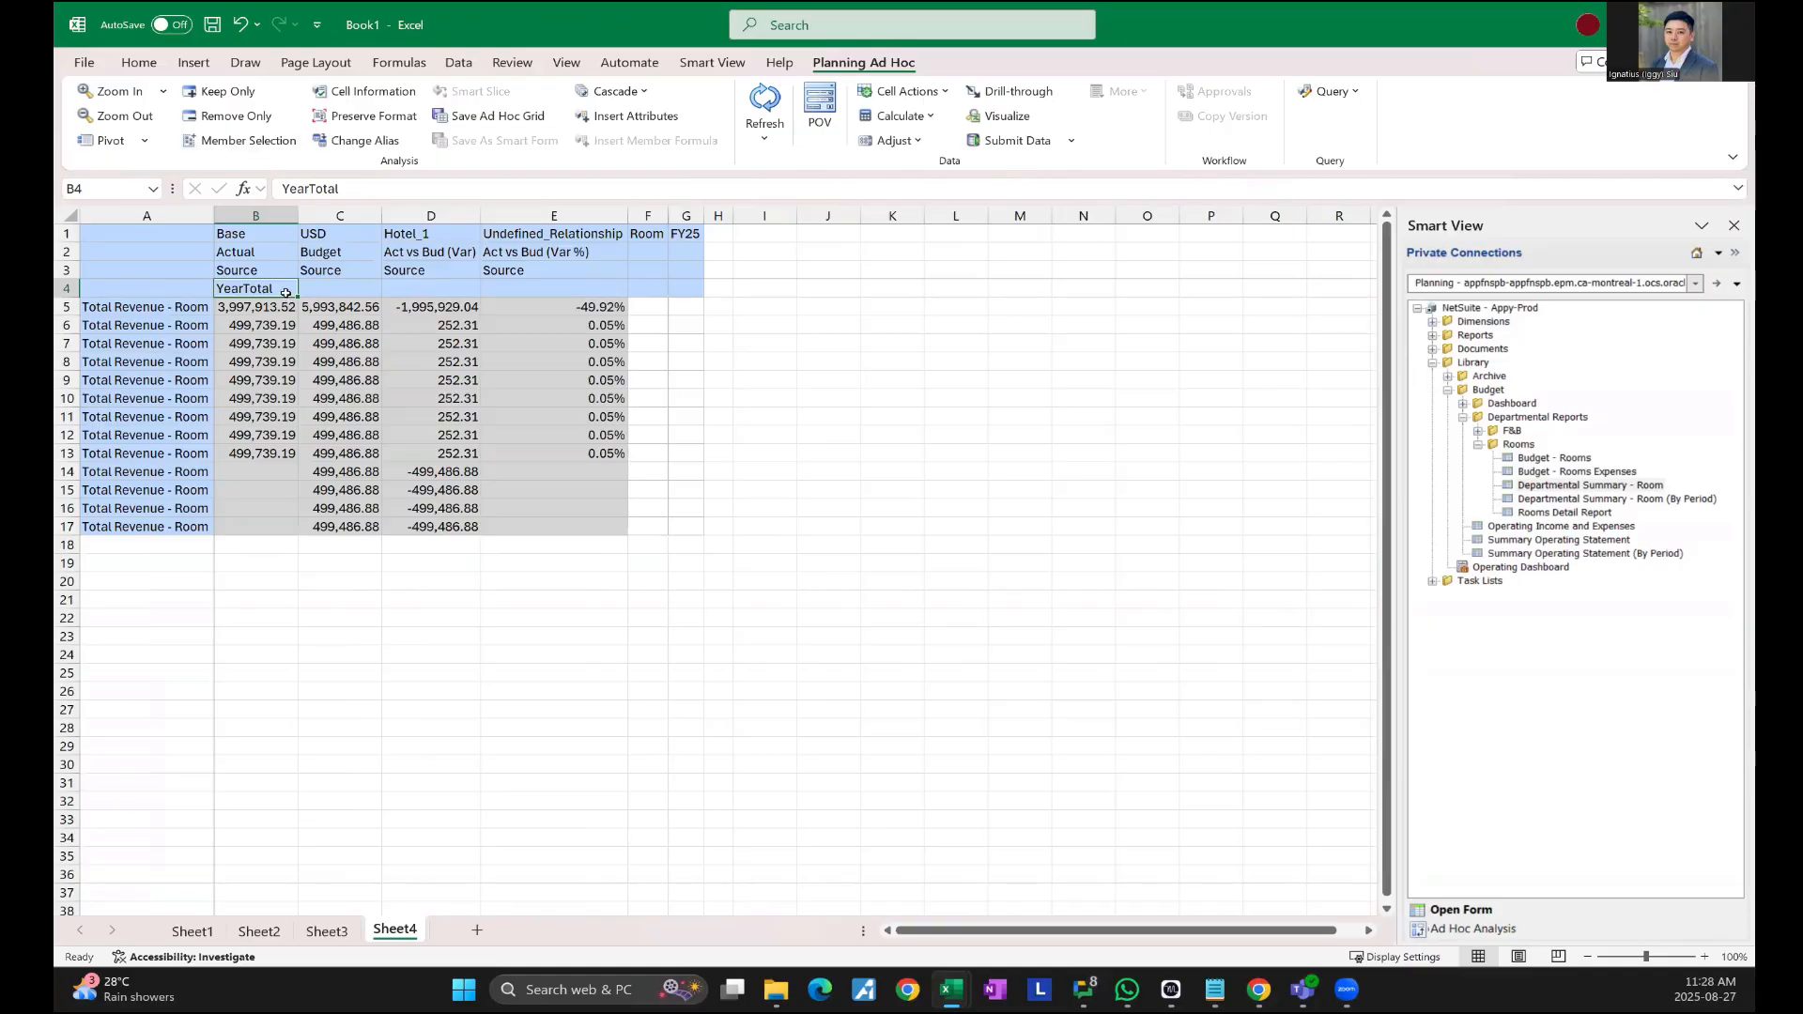
- Copy YearTotal across B4:E4 and expand the YearTotal member of the Actual column into its months
{"action": "key", "text": "ctrl+c"}
{"action": "key", "text": "shift+Right"}
{"action": "key", "text": "shift+Right"}
{"action": "key", "text": "shift+Right"}
{"action": "key", "text": "shift+Right"}
{"action": "key", "text": "shift+Left"}
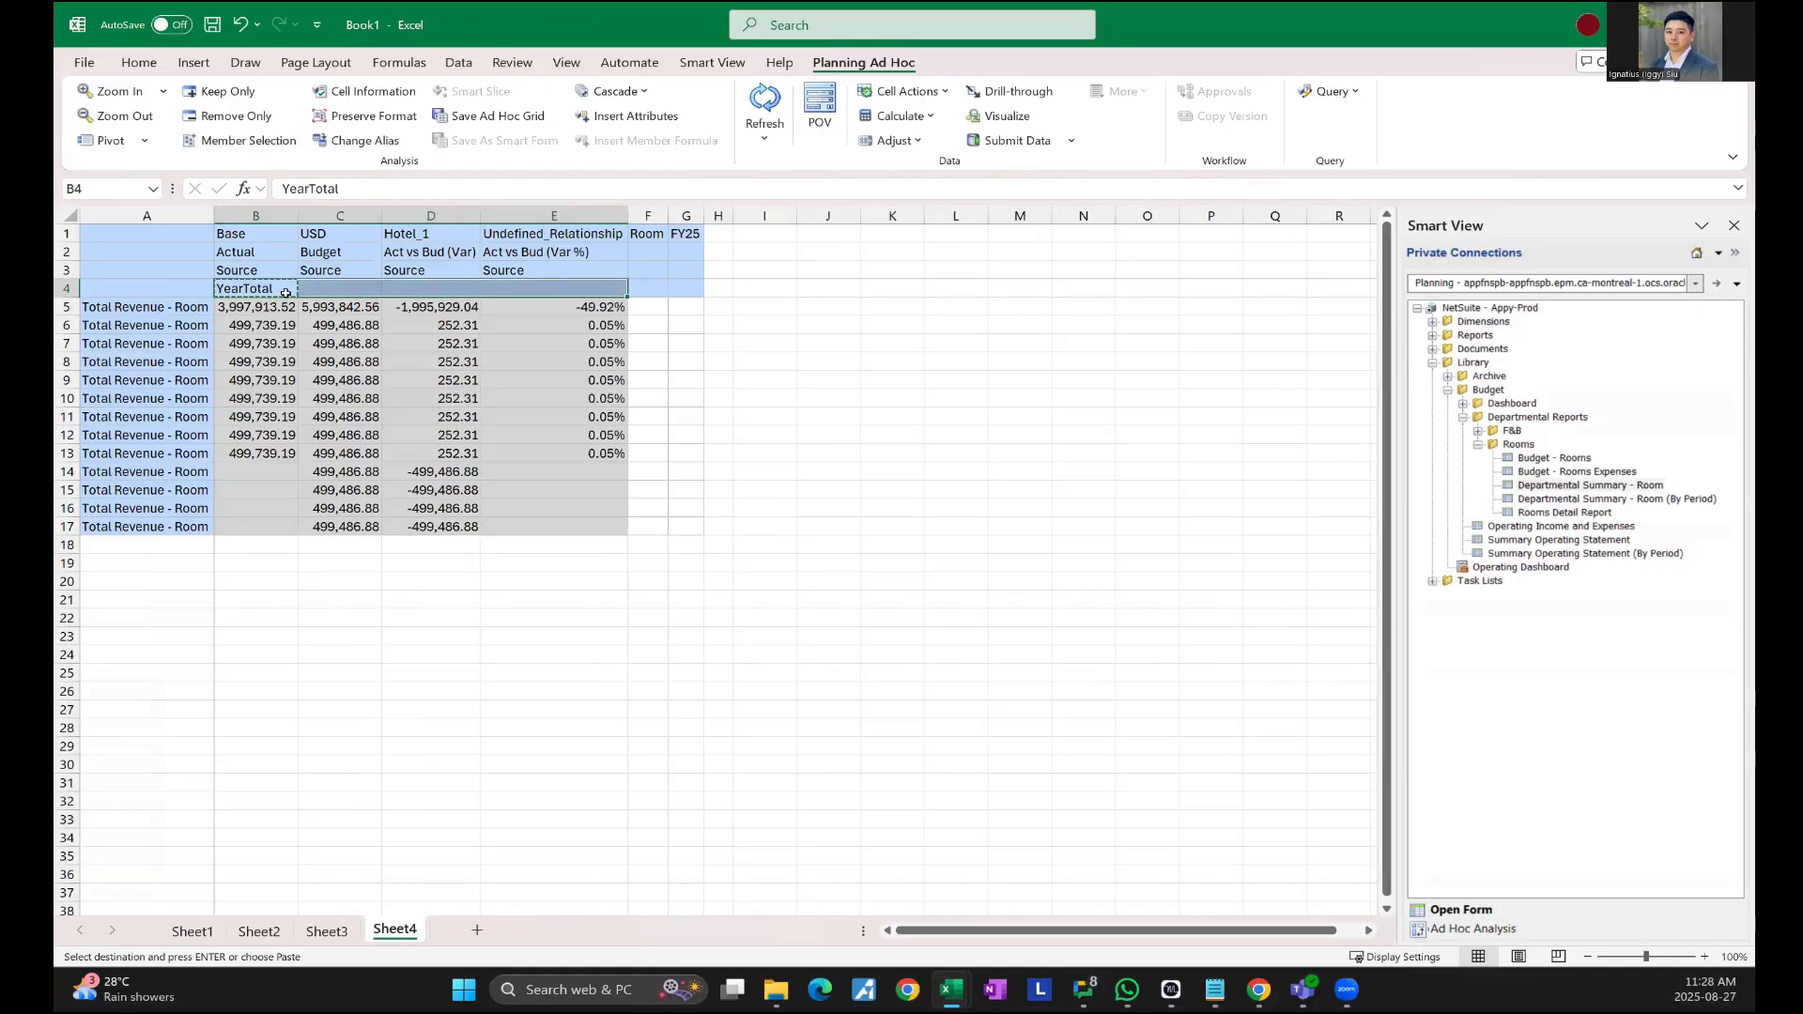
{"action": "key", "text": "ctrl+v"}
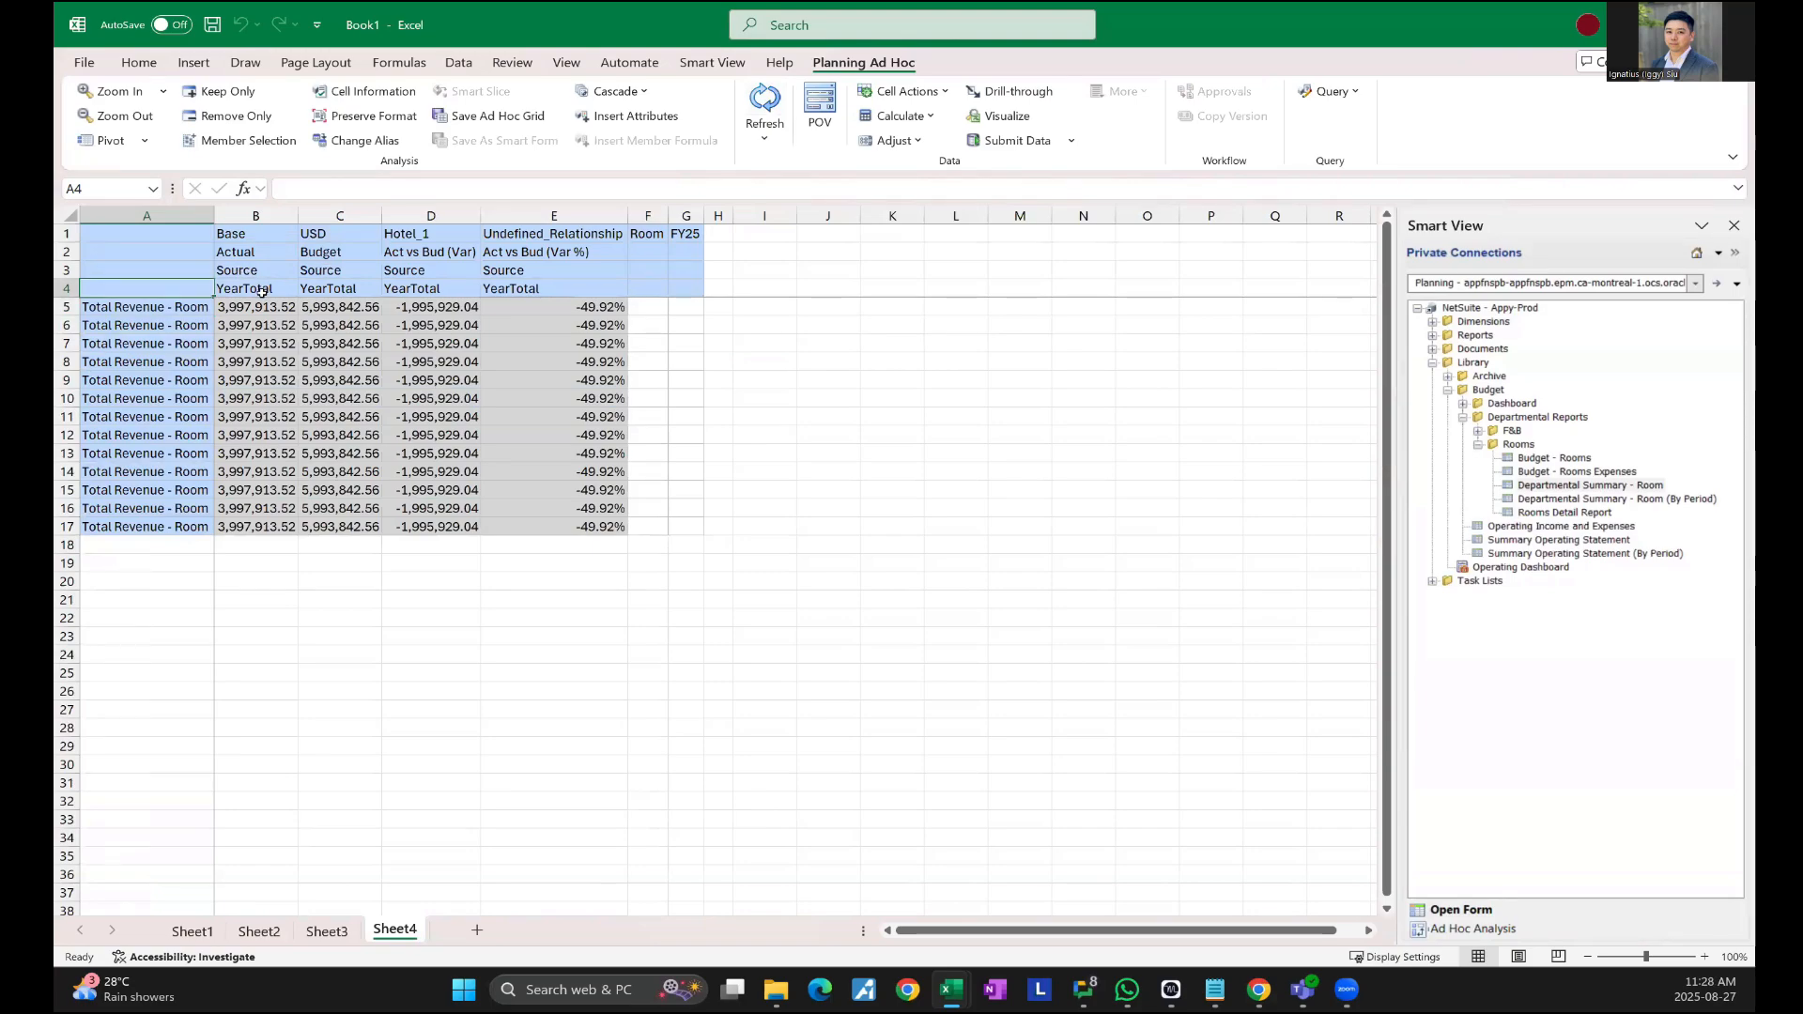
{"action": "double_click", "coordinate": [261, 291]}
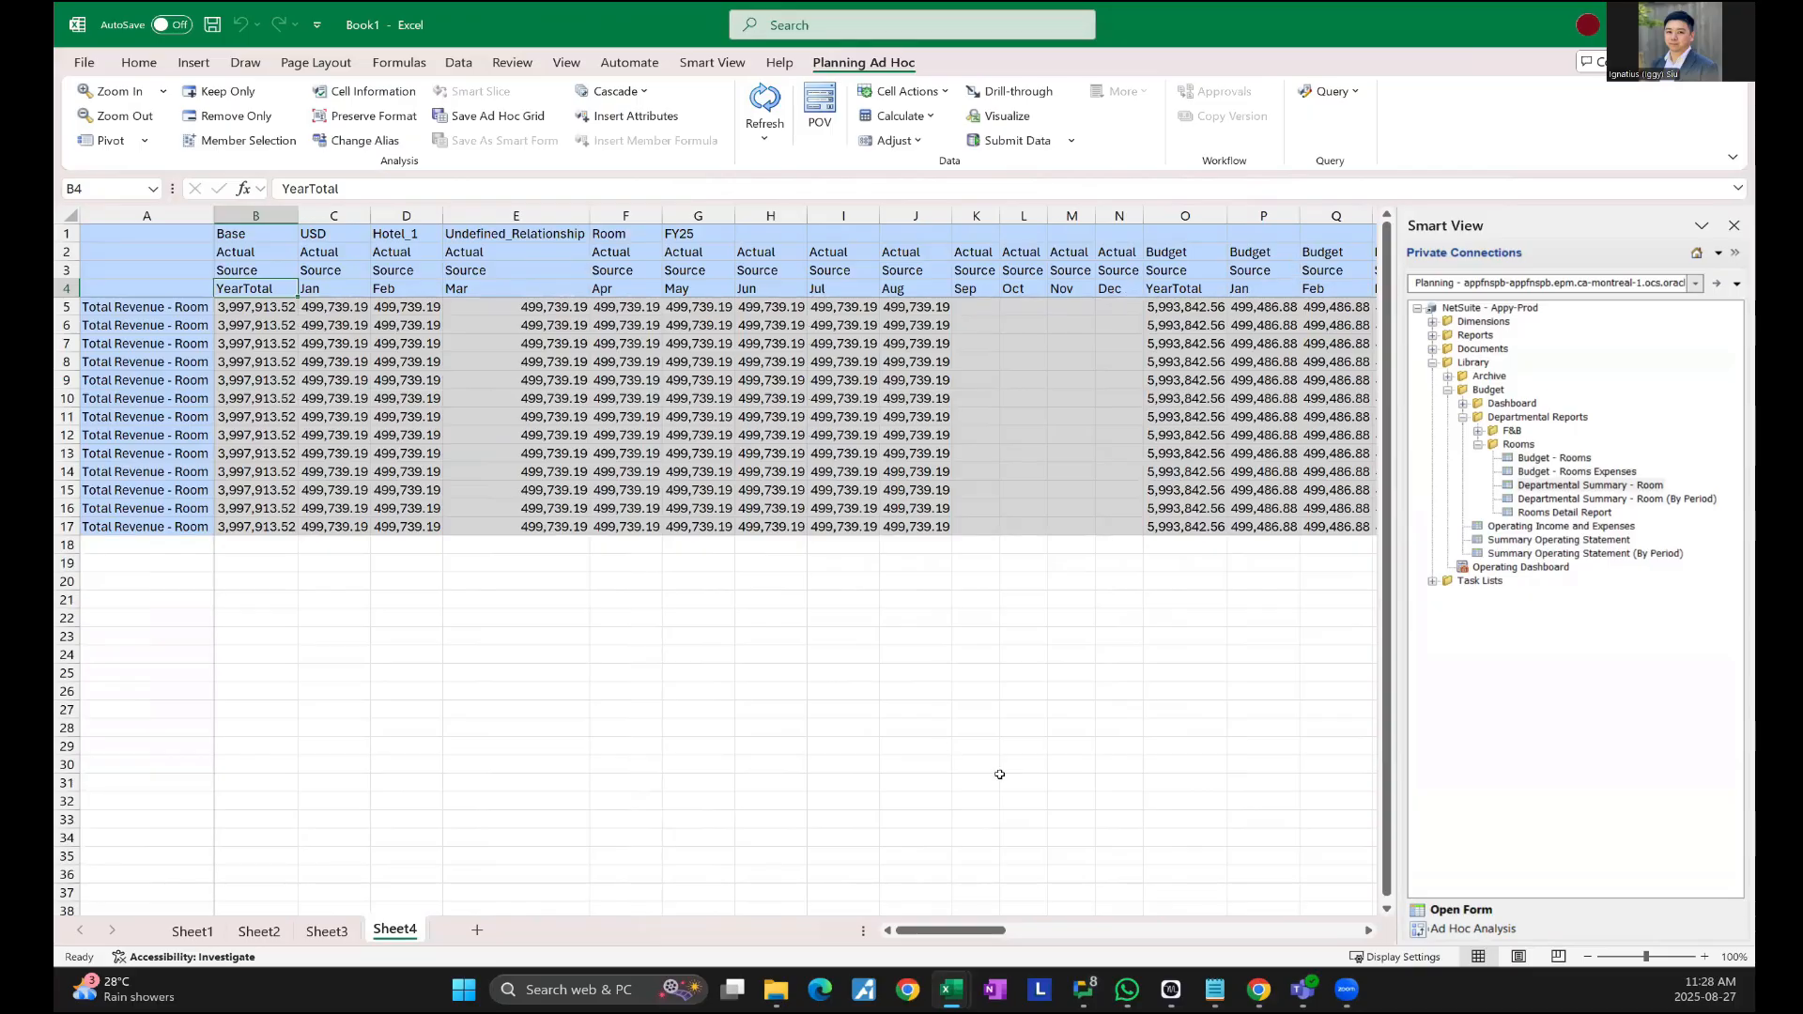
- Keep only the Total Revenue - Room member and delete its duplicate rows 6 to 17
{"action": "left_click", "coordinate": [175, 306]}
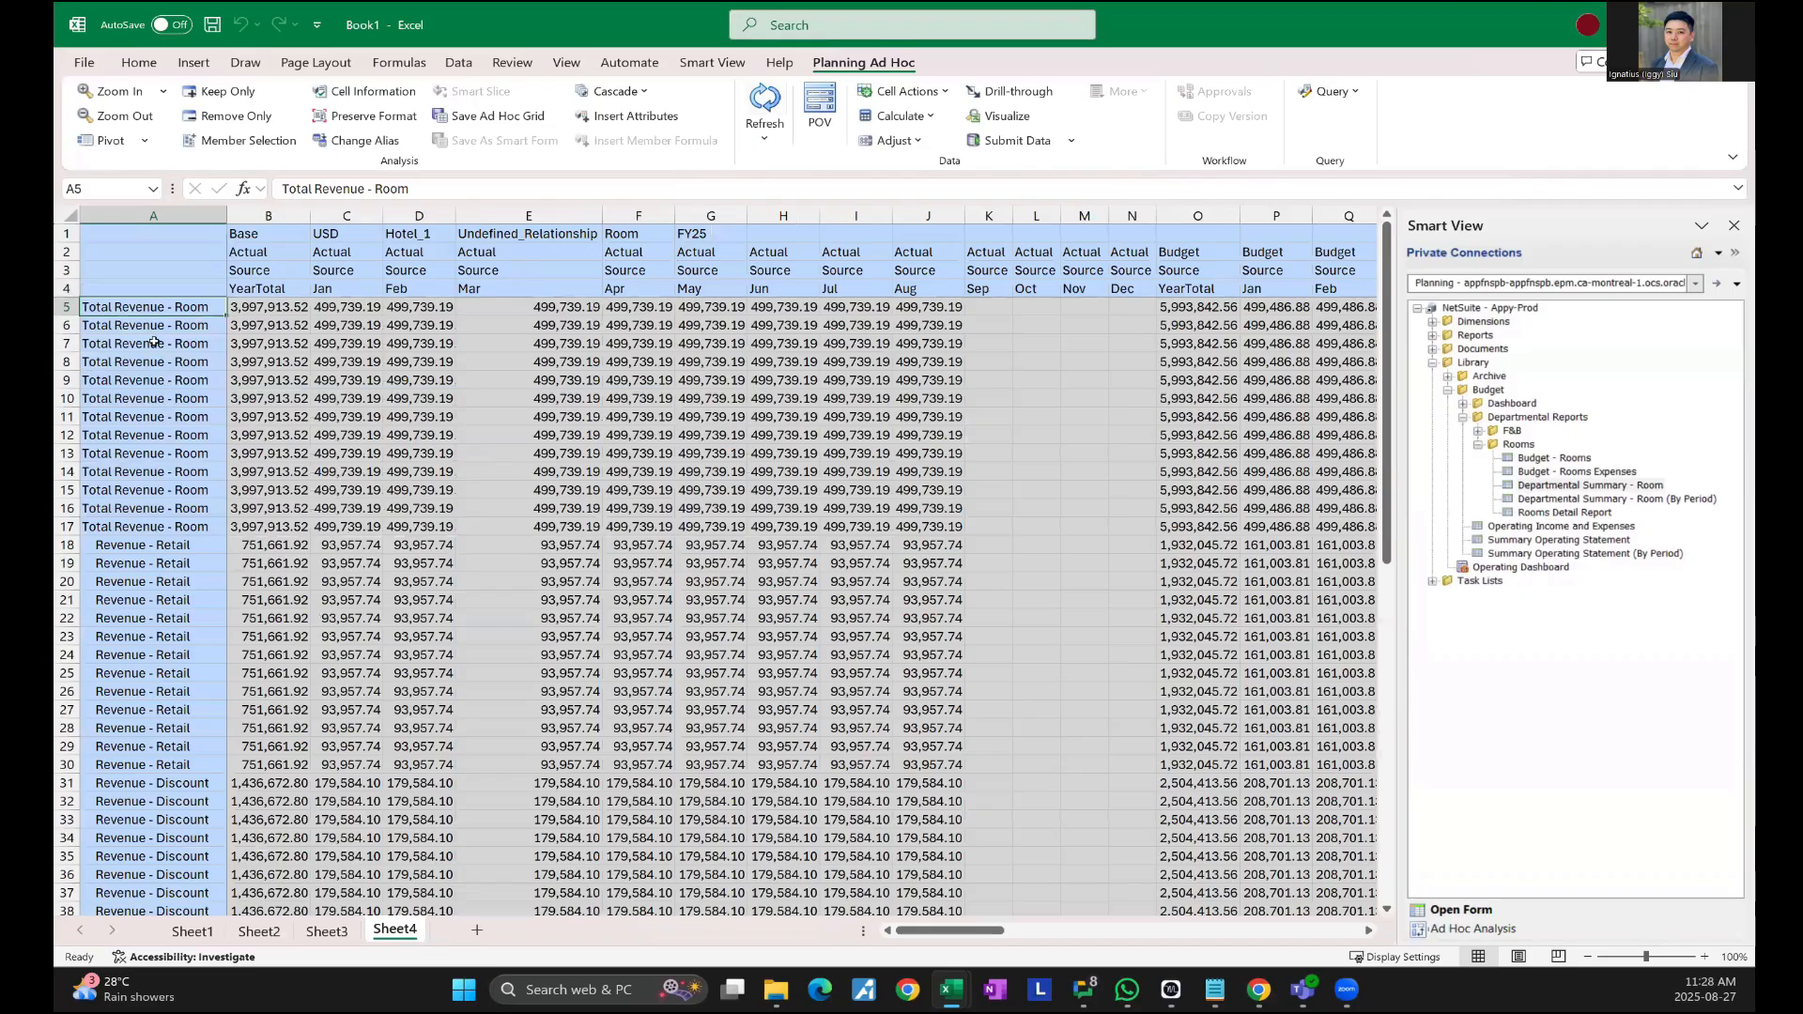
{"action": "left_click", "coordinate": [247, 94]}
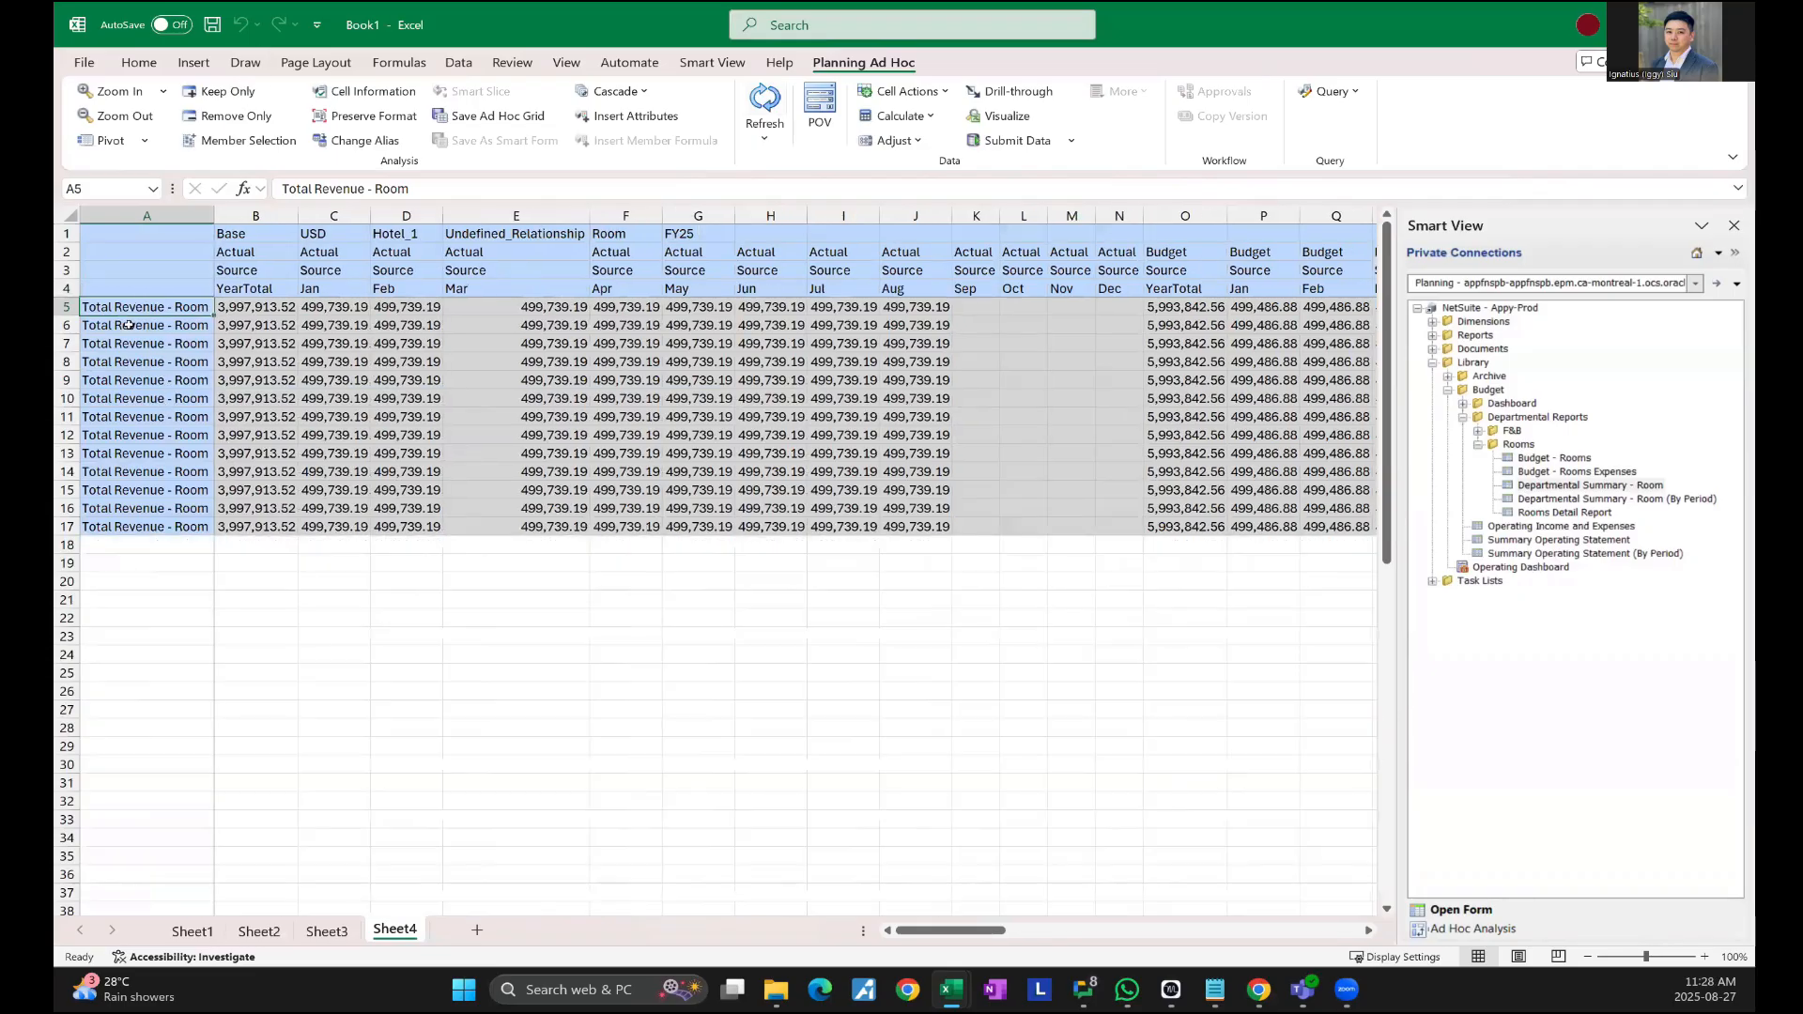
{"action": "left_click_drag", "start_coordinate": [67, 325], "coordinate": [68, 527]}
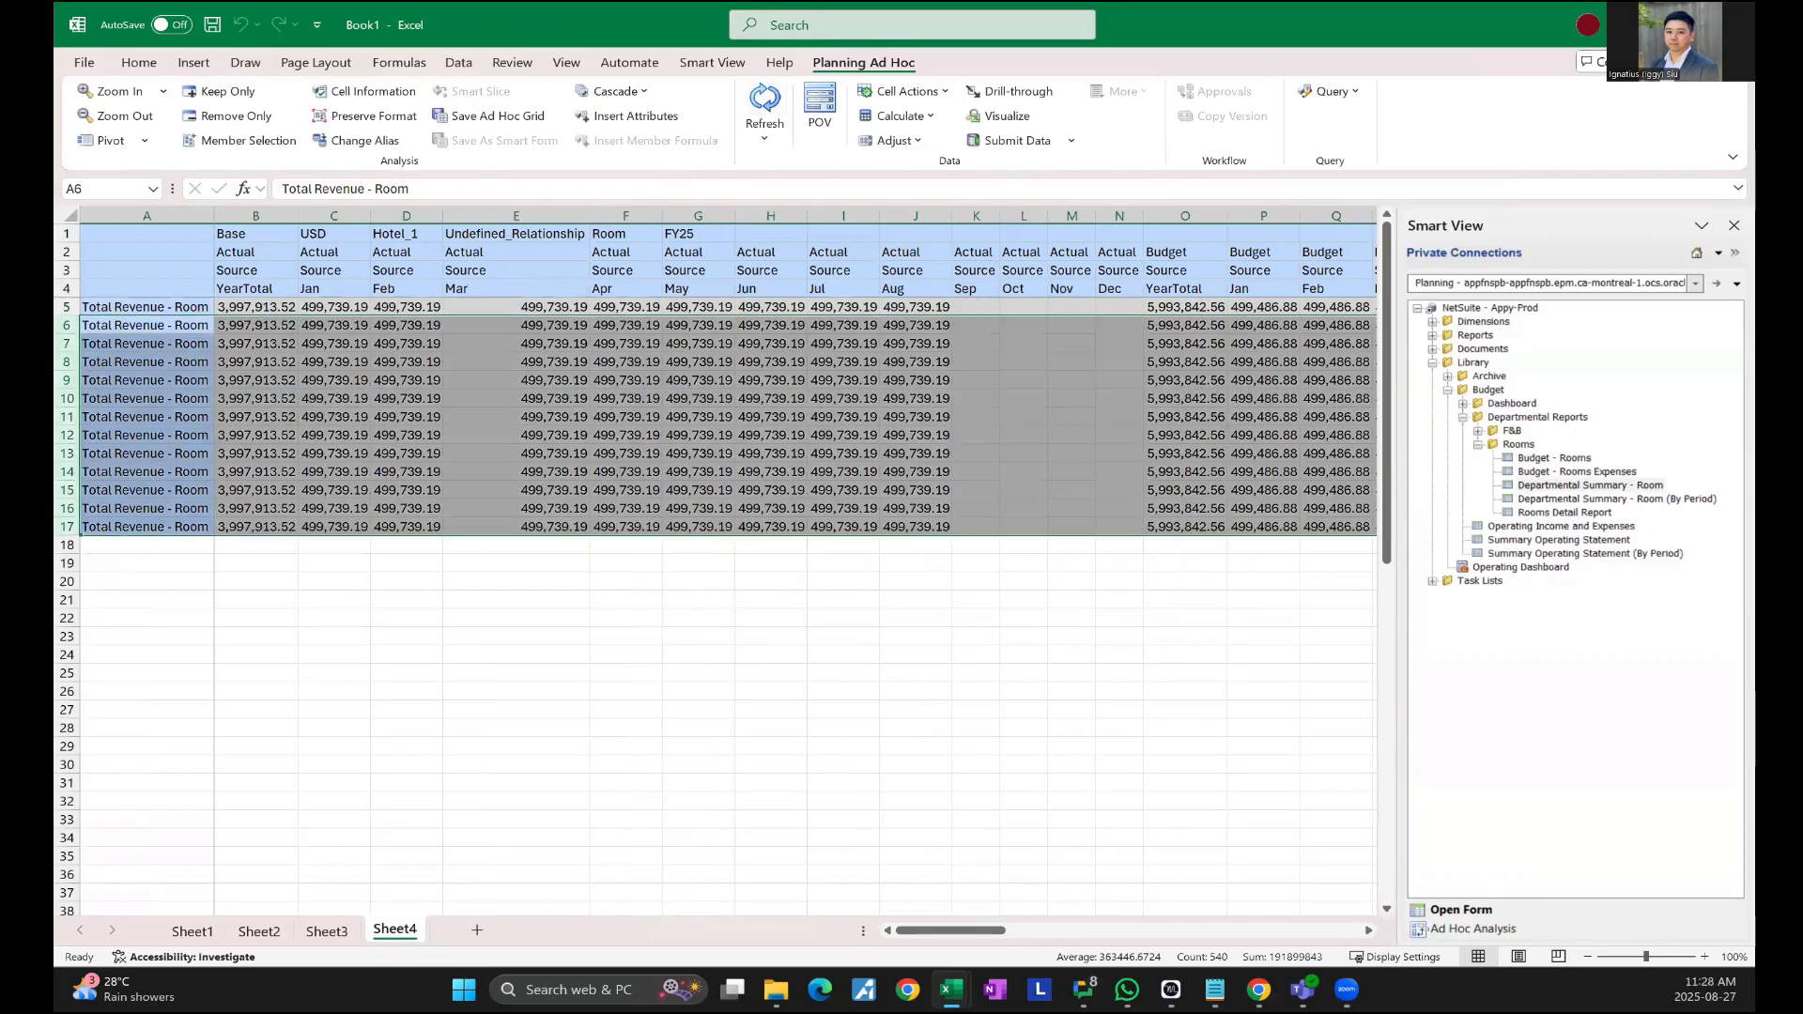
{"action": "right_click", "coordinate": [70, 416]}
{"action": "left_click", "coordinate": [127, 627]}
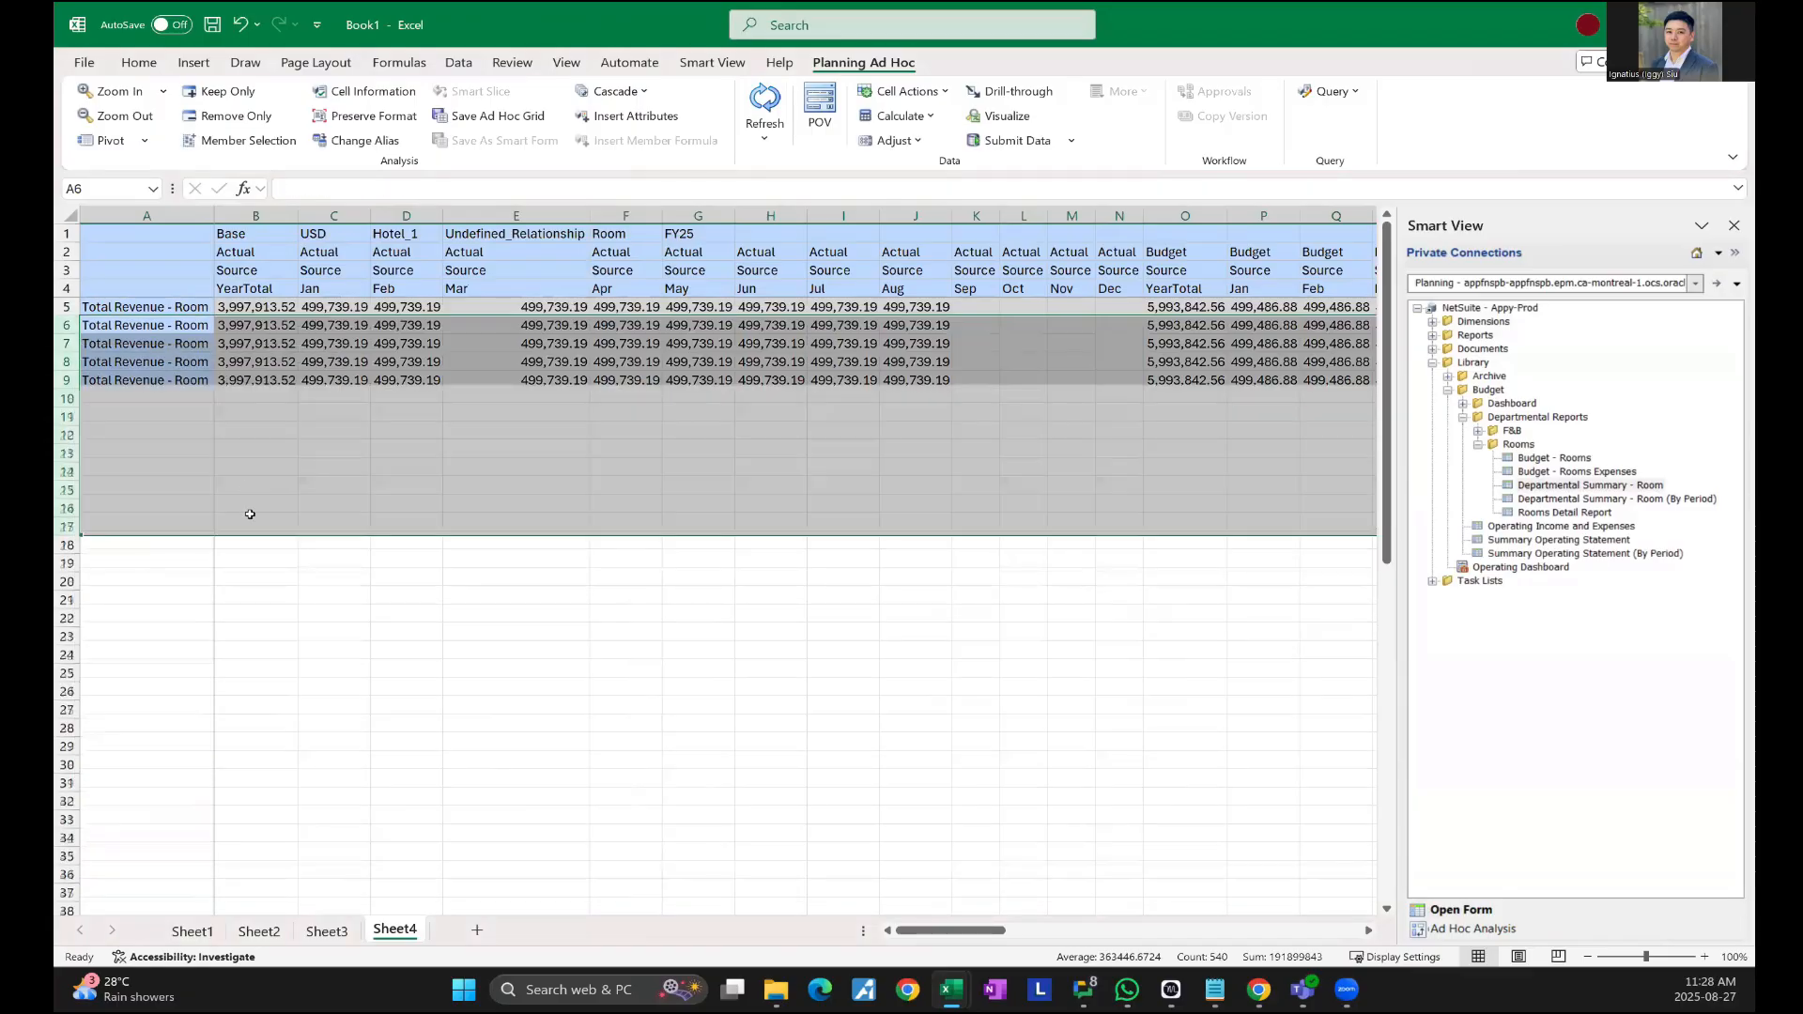
- Expand Total Revenue - Room into its revenue categories, and drill into Revenue - Retail, Revenue - Discount and Revenue - Negotiated
{"action": "double_click", "coordinate": [172, 310]}
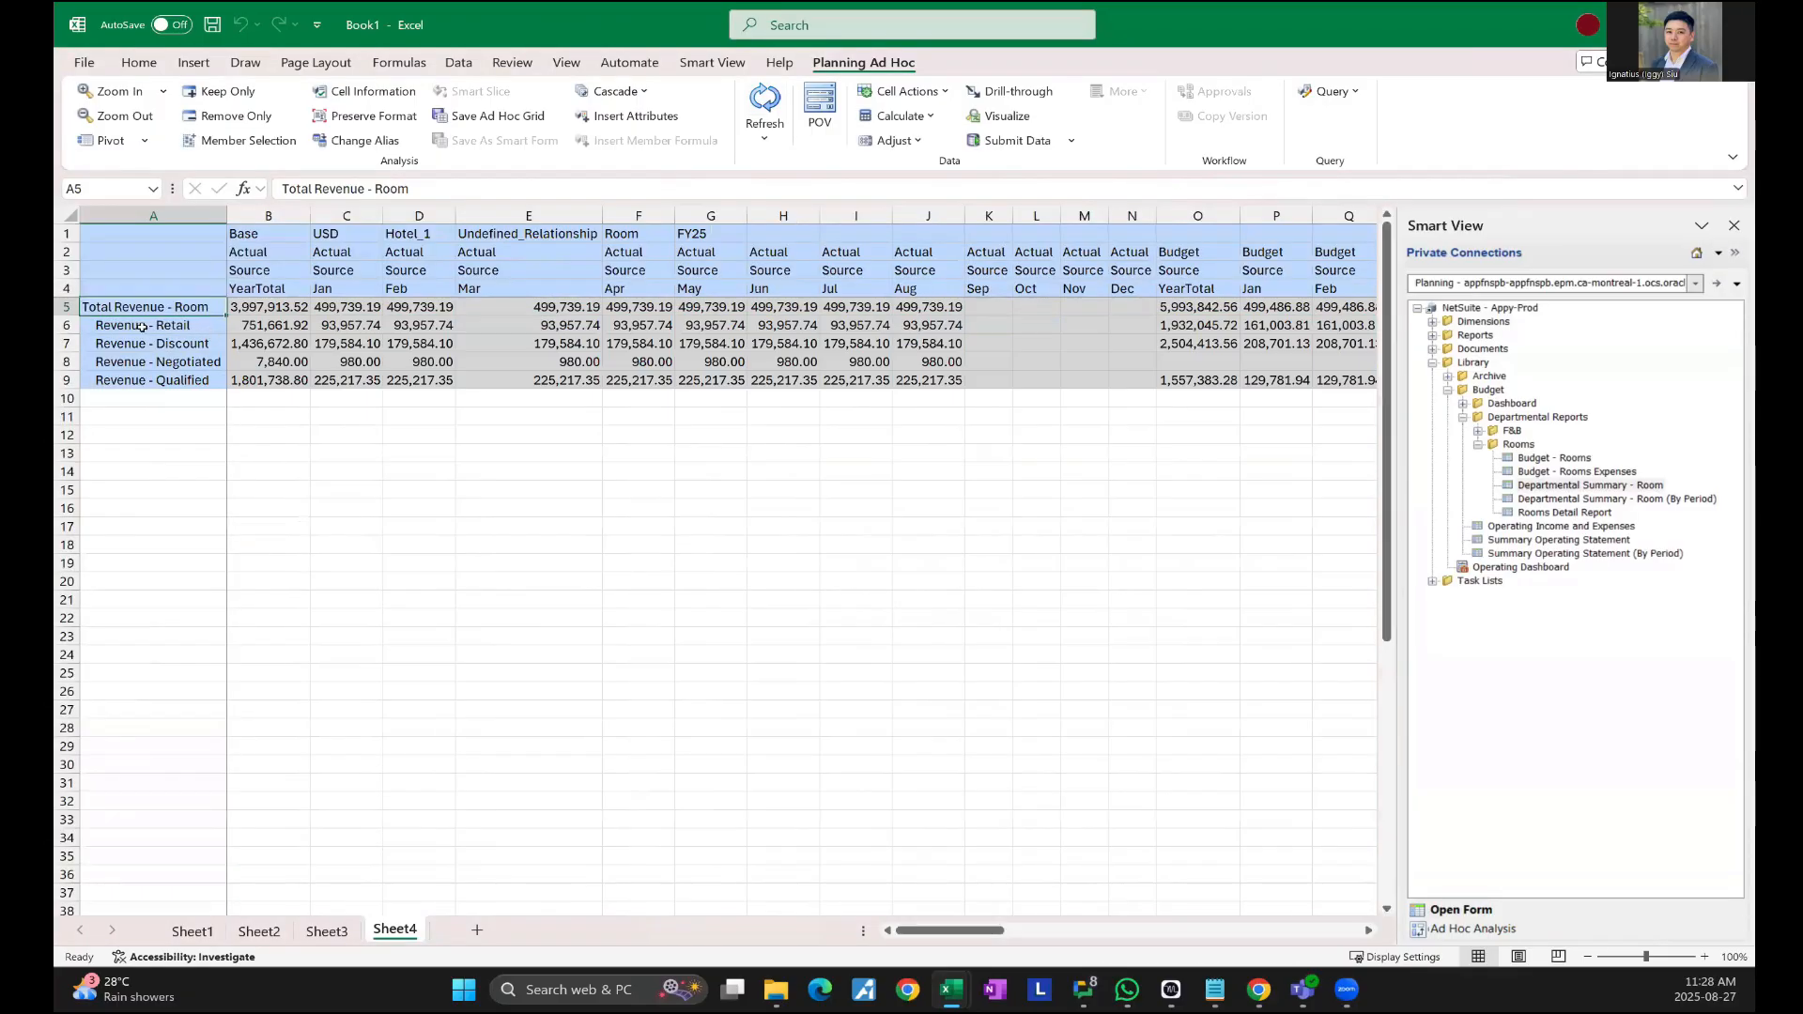
{"action": "left_click", "coordinate": [142, 326]}
{"action": "double_click", "coordinate": [141, 326]}
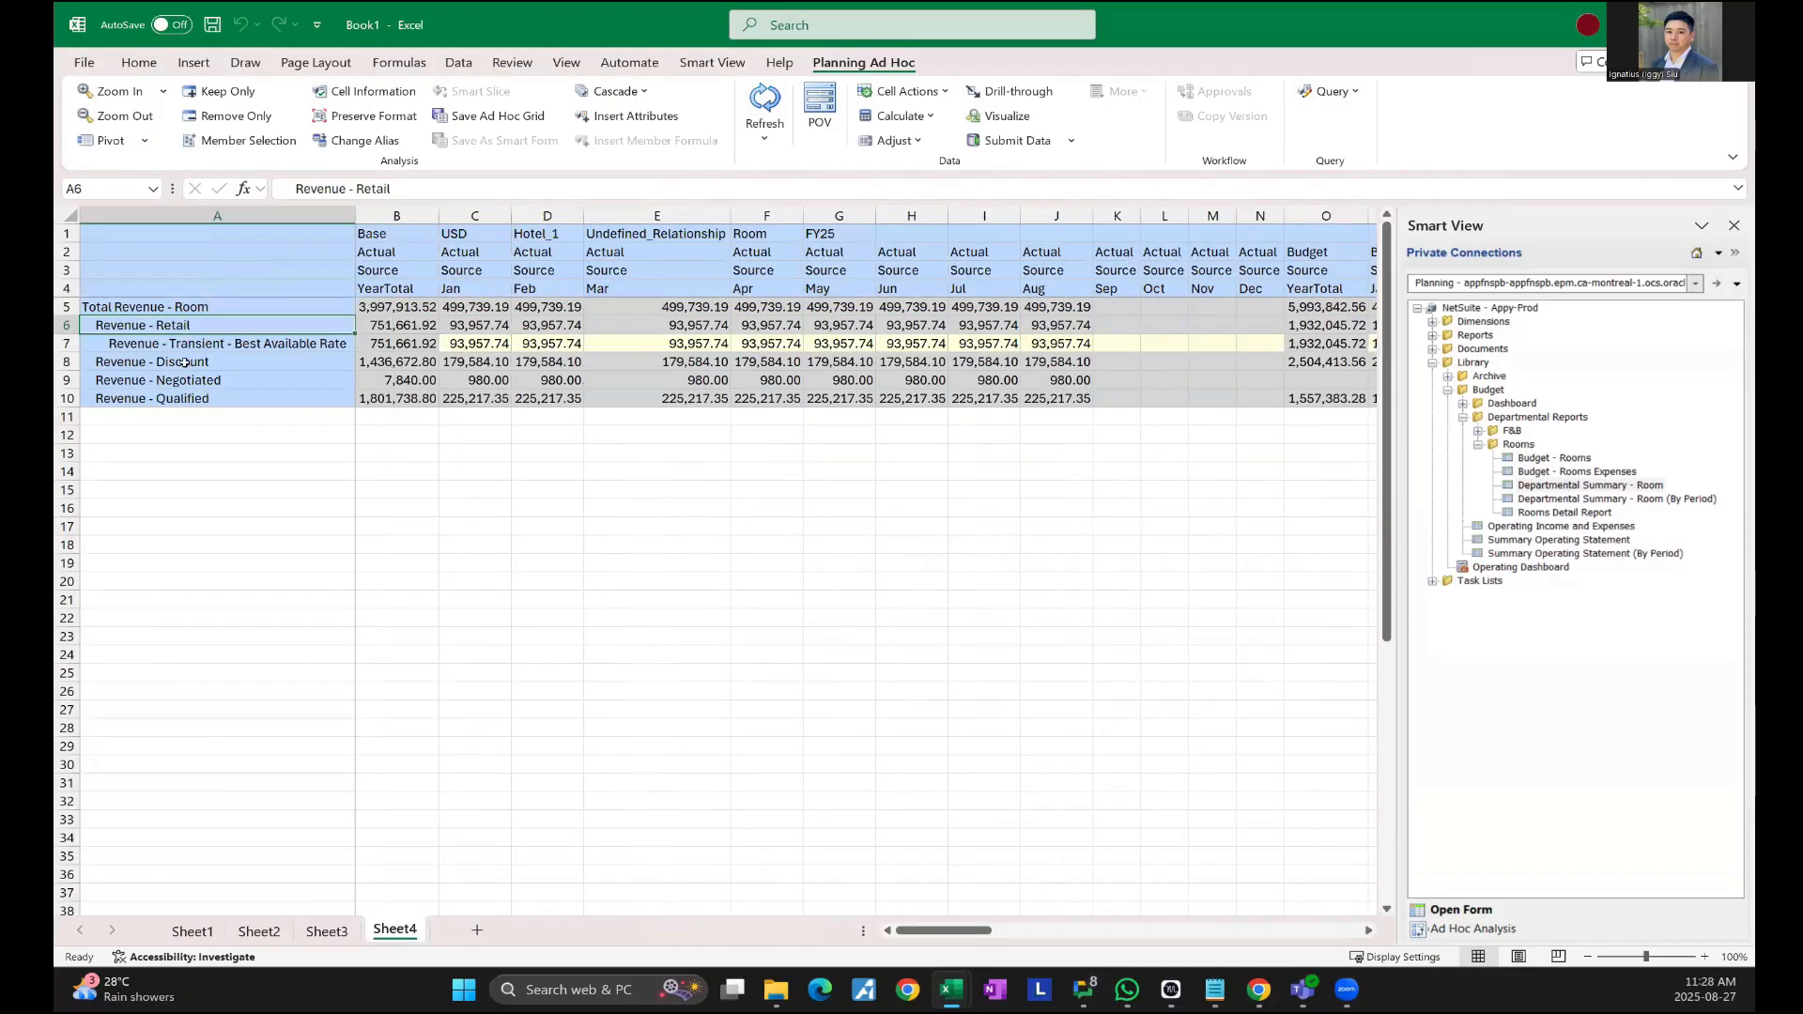
{"action": "left_click", "coordinate": [183, 363]}
{"action": "double_click", "coordinate": [183, 363]}
{"action": "left_click", "coordinate": [211, 457]}
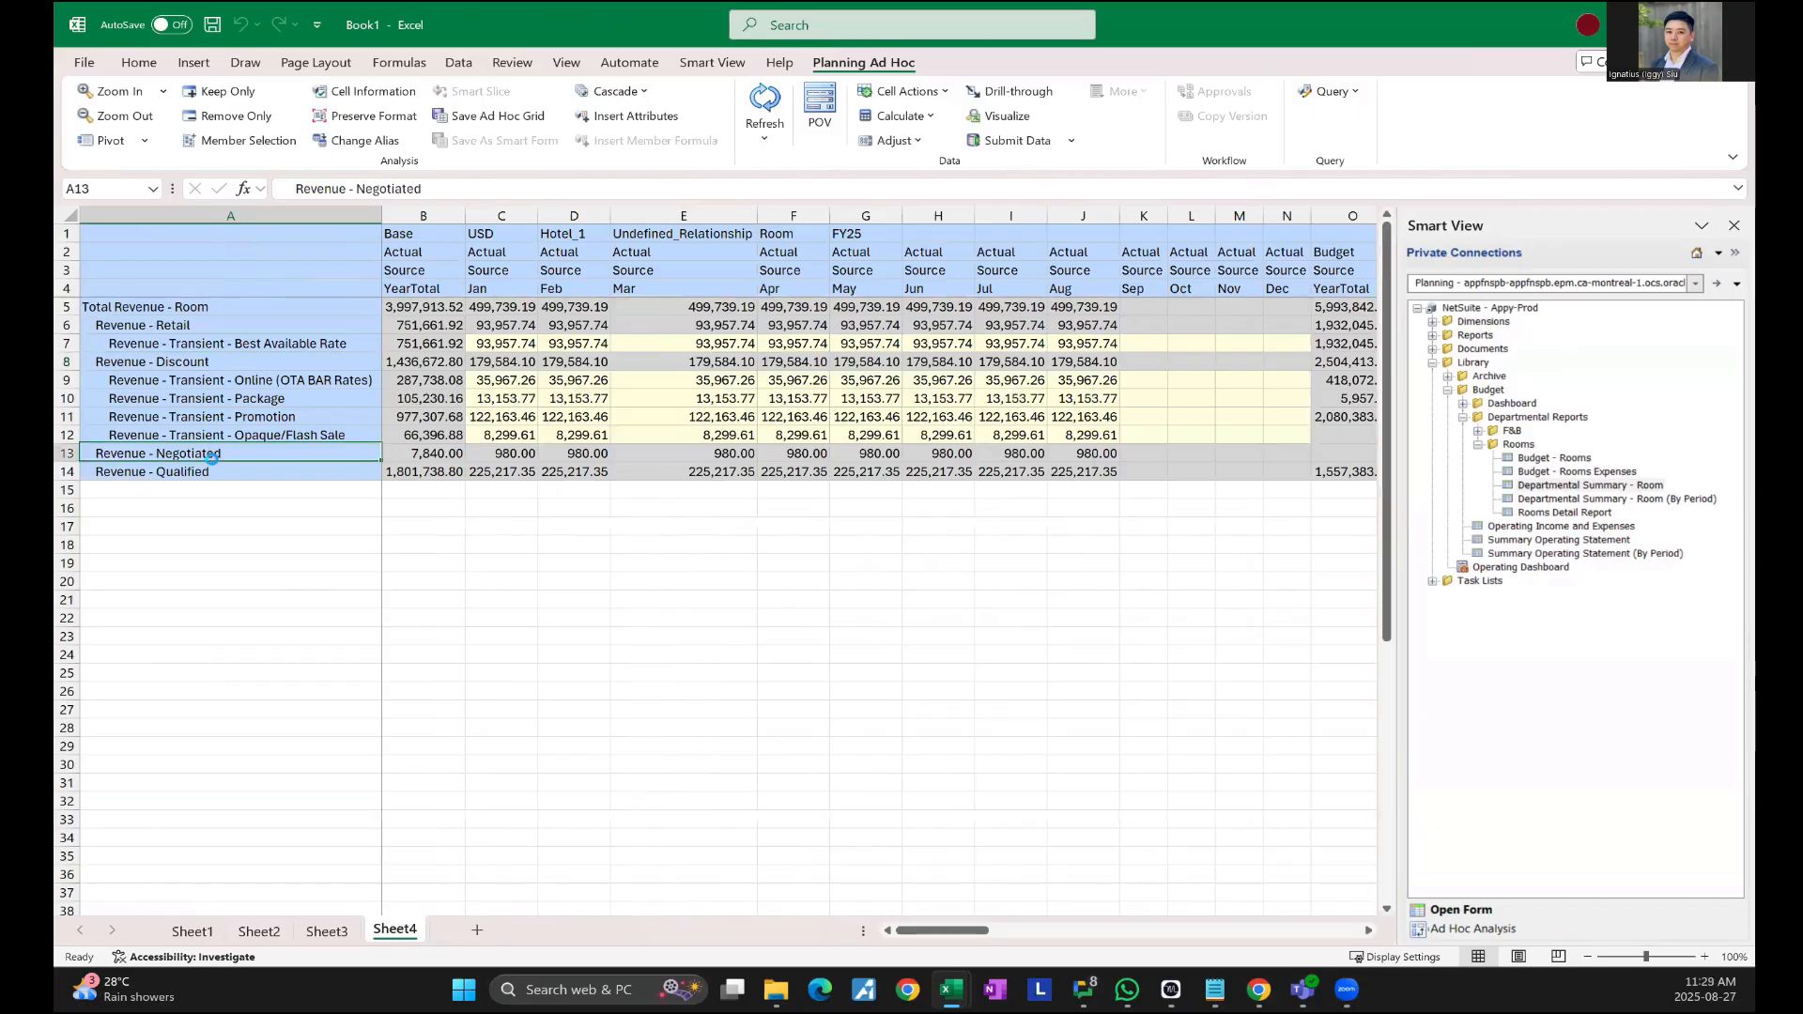
{"action": "left_click", "coordinate": [658, 673]}
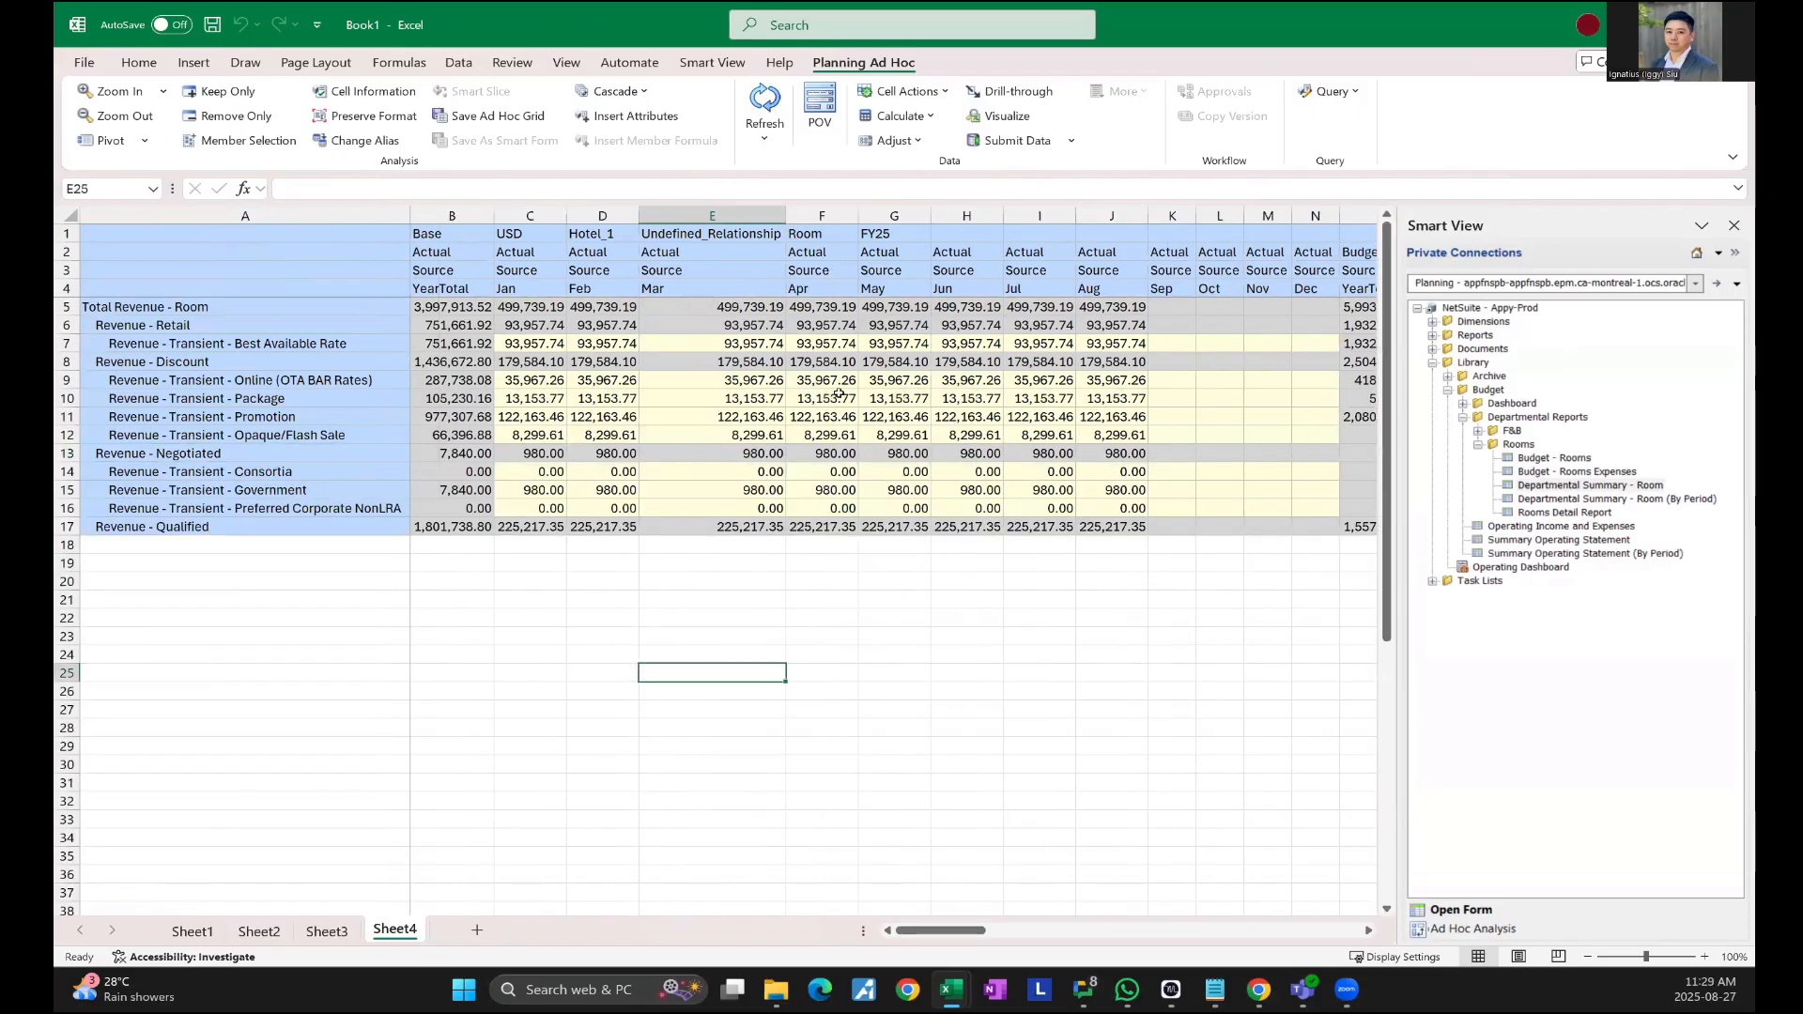